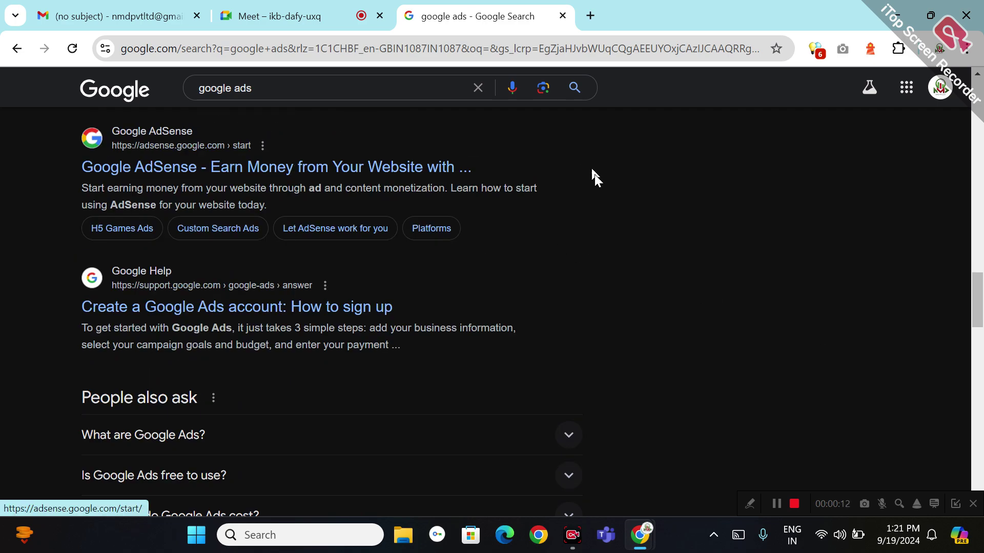
# Open the Google Ads site from the search results, sign in, and start creating a new Google Ads account.
pyautogui.scroll(5, 614, 192)
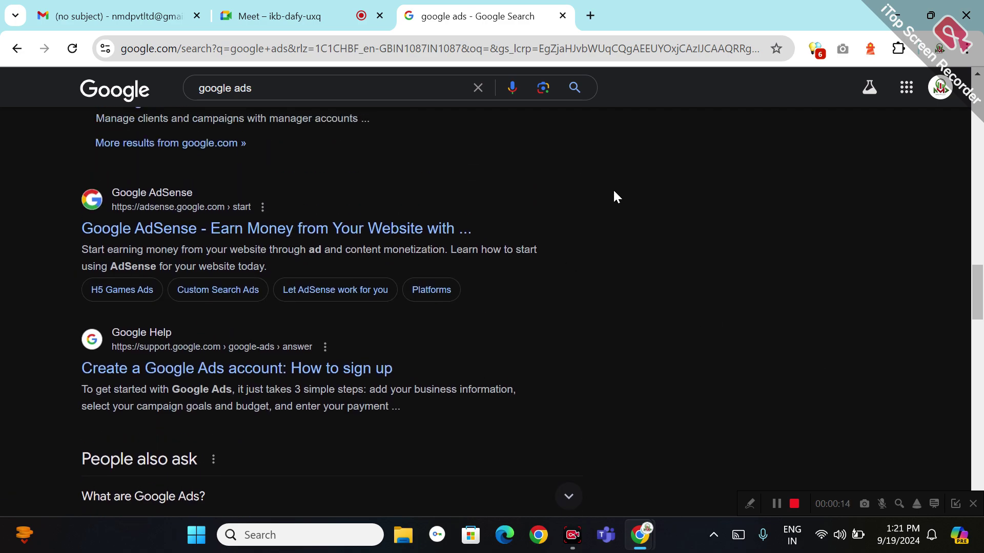
pyautogui.scroll(4, 614, 196)
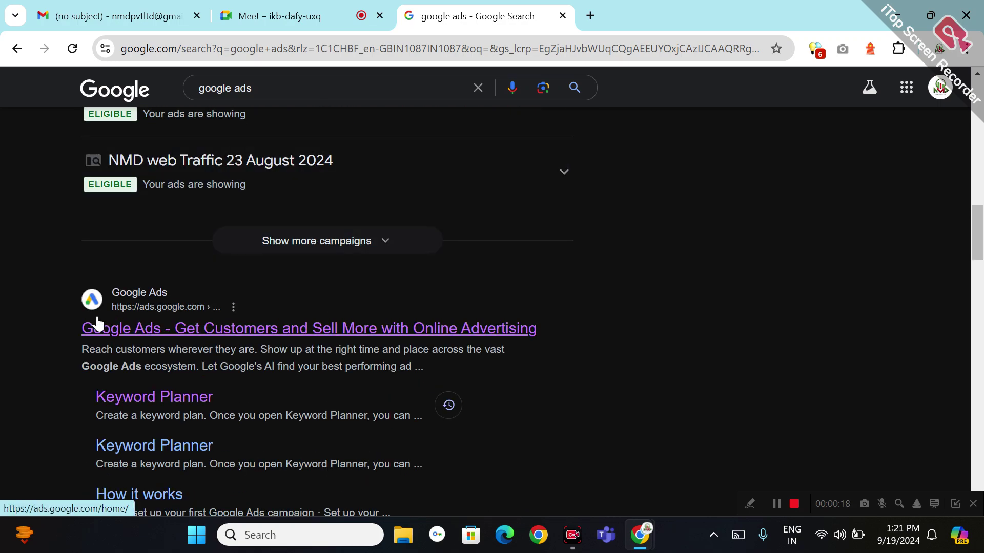
pyautogui.click(153, 328)
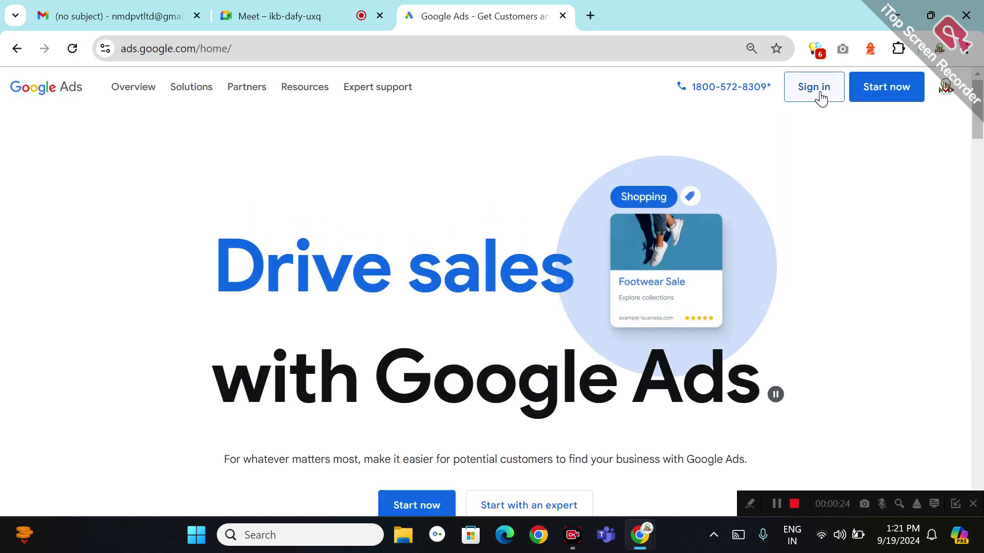
pyautogui.click(820, 92)
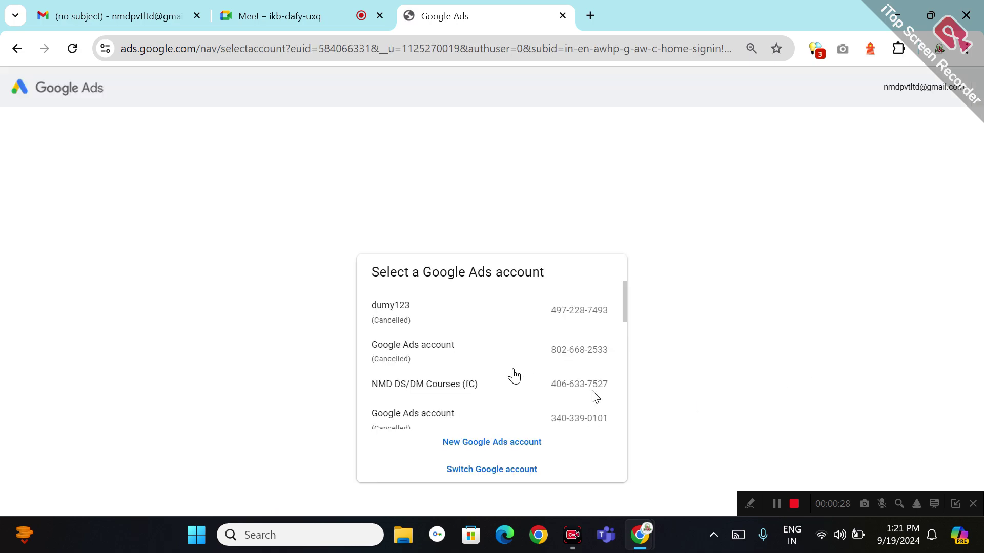
pyautogui.click(495, 444)
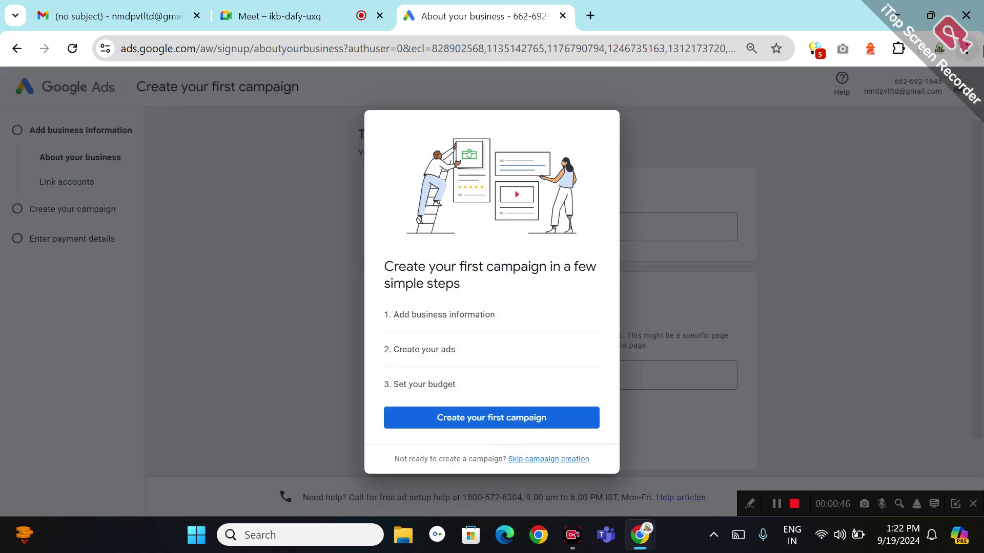
# Skip campaign creation and accept India, (GMT+05:30) India Time and Indian Rupee (INR ₹) as the new account's settings.
pyautogui.click(967, 51)
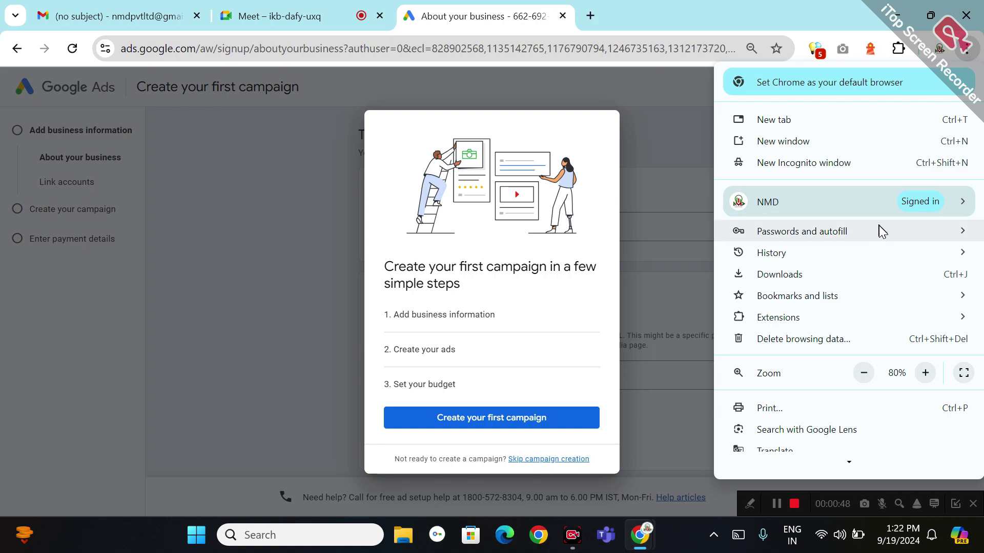
pyautogui.moveTo(941, 247)
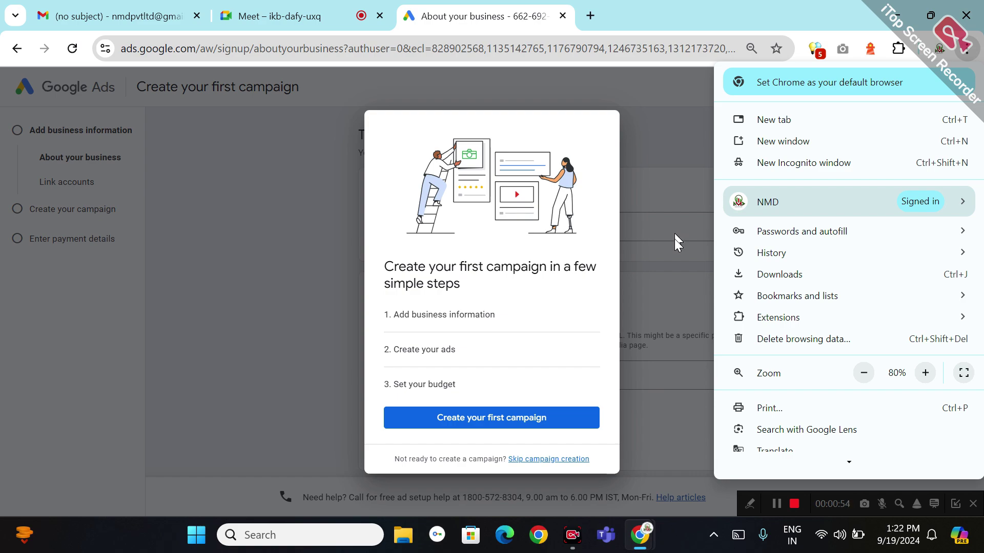
pyautogui.click(530, 466)
pyautogui.click(530, 460)
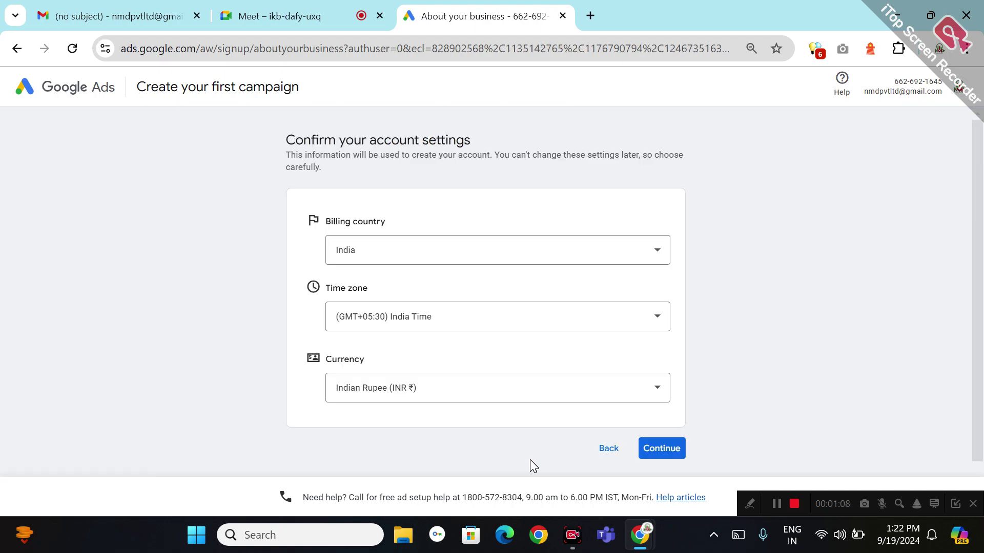
pyautogui.click(675, 454)
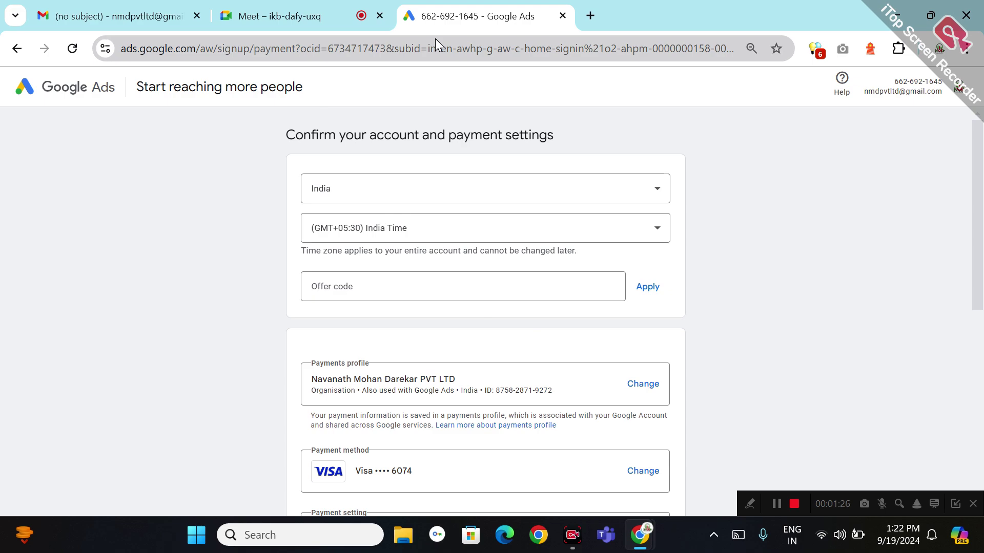
# Open the existing Data Analaytics Ads account from the list of Google Ads accounts.
pyautogui.click(958, 88)
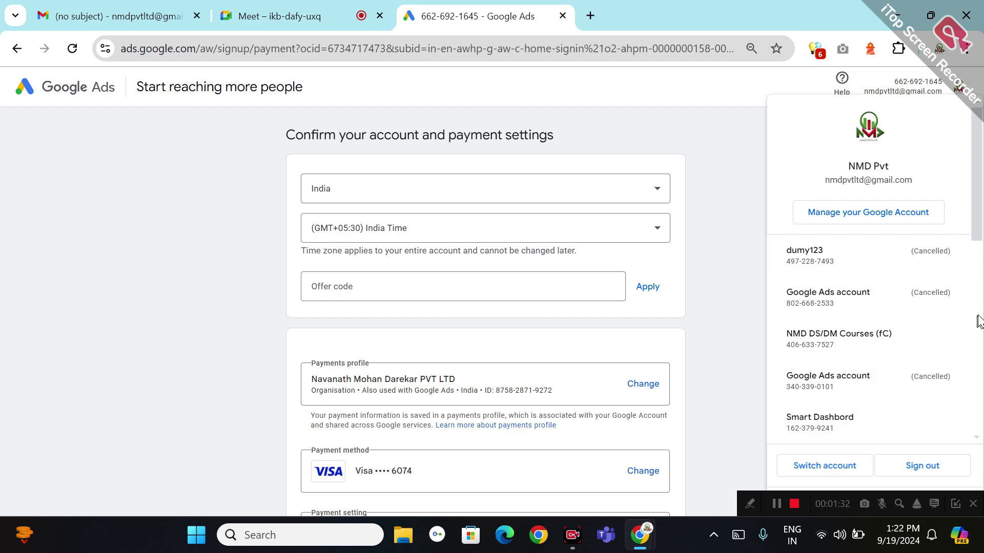
pyautogui.click(978, 296)
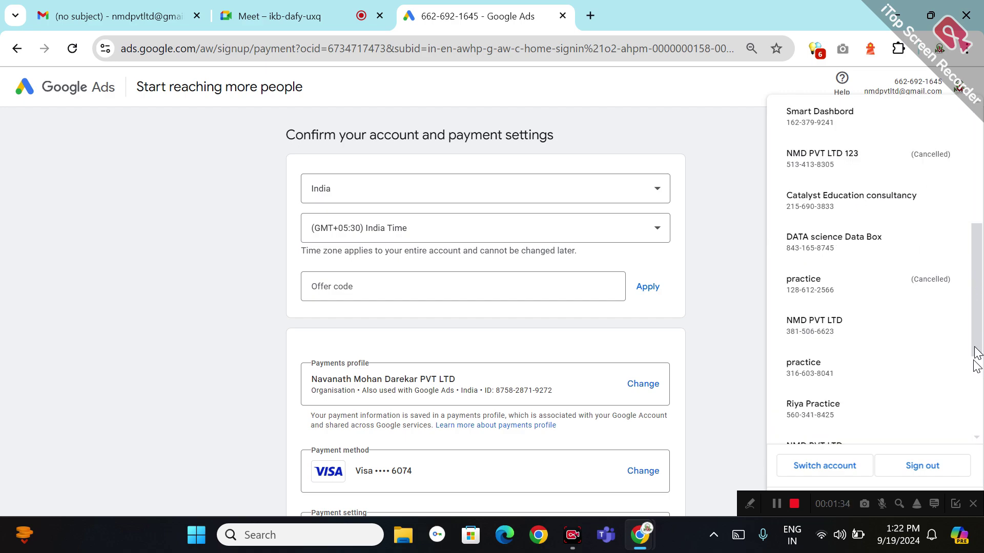
pyautogui.scroll(-4, 974, 400)
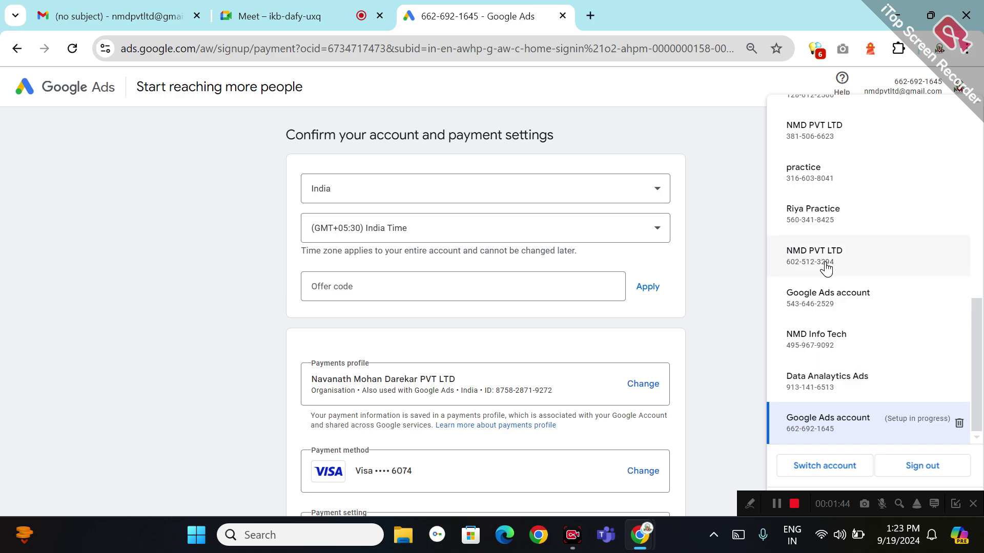
pyautogui.click(835, 377)
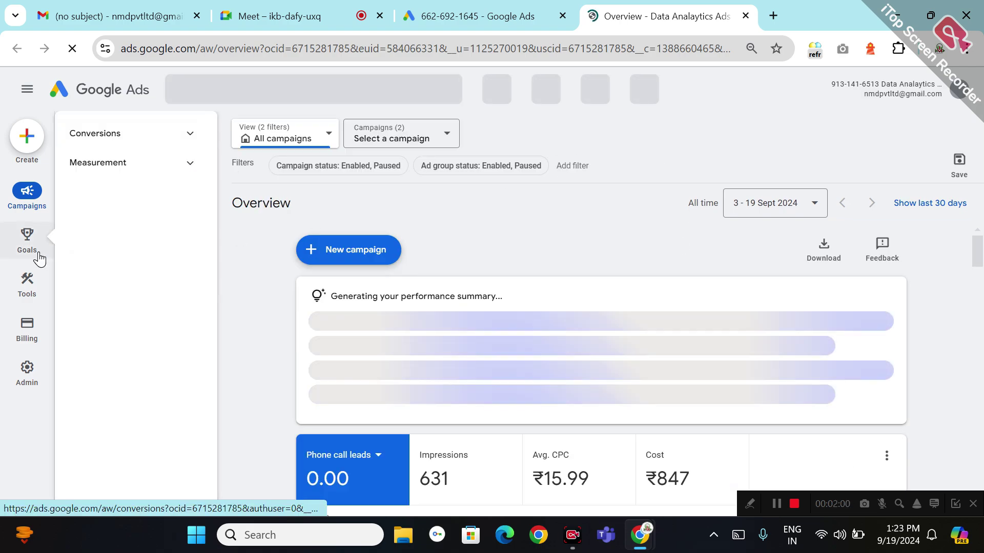
# Dismiss the tax info notification and view the account's billing summary.
pyautogui.moveTo(14, 297)
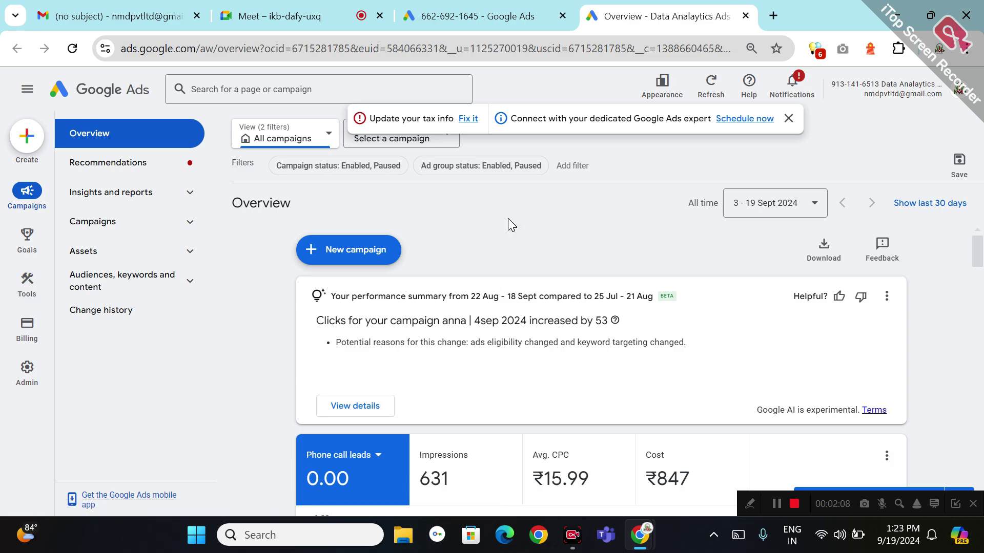
pyautogui.click(790, 118)
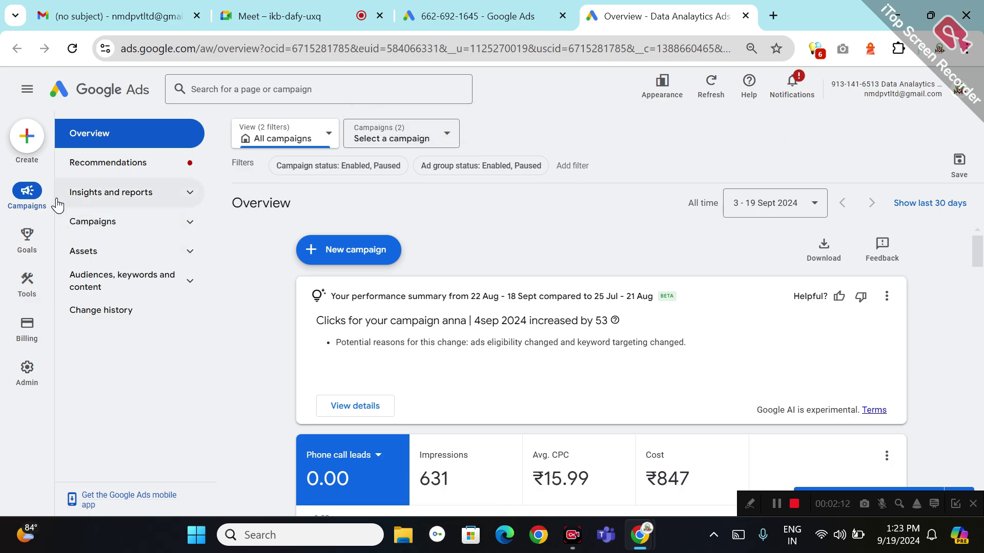
pyautogui.click(27, 334)
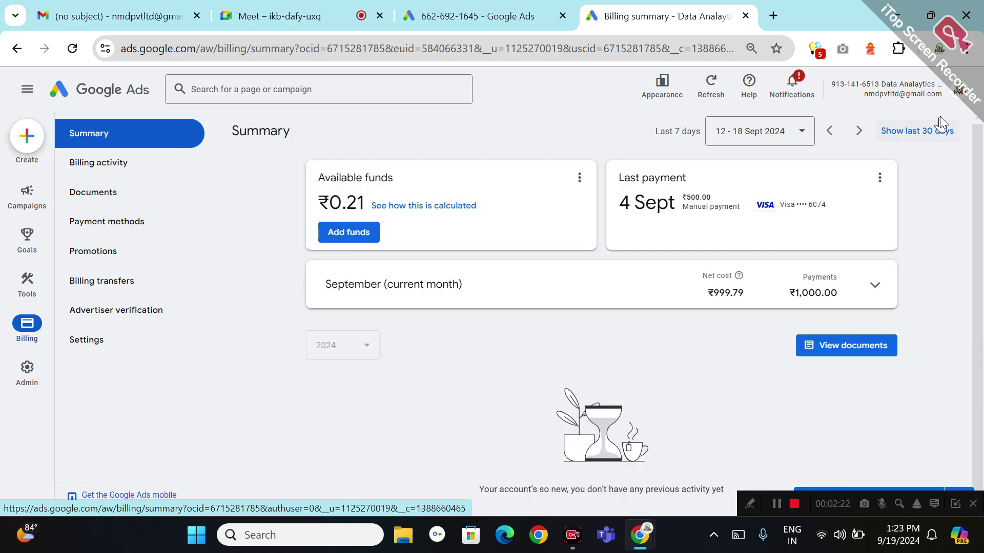
# Open the NMD PVT LTD account listed between the two accounts named practice.
pyautogui.click(958, 92)
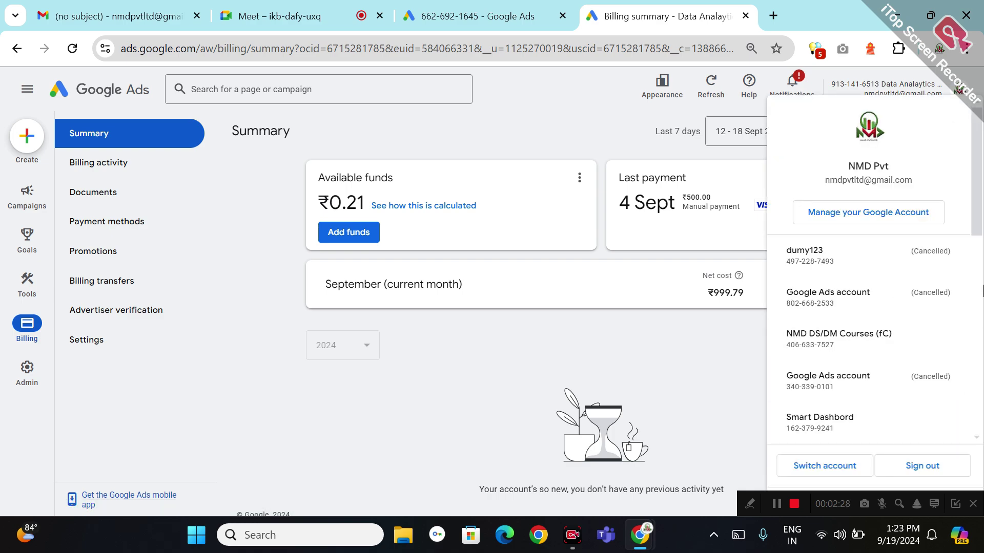
pyautogui.click(983, 291)
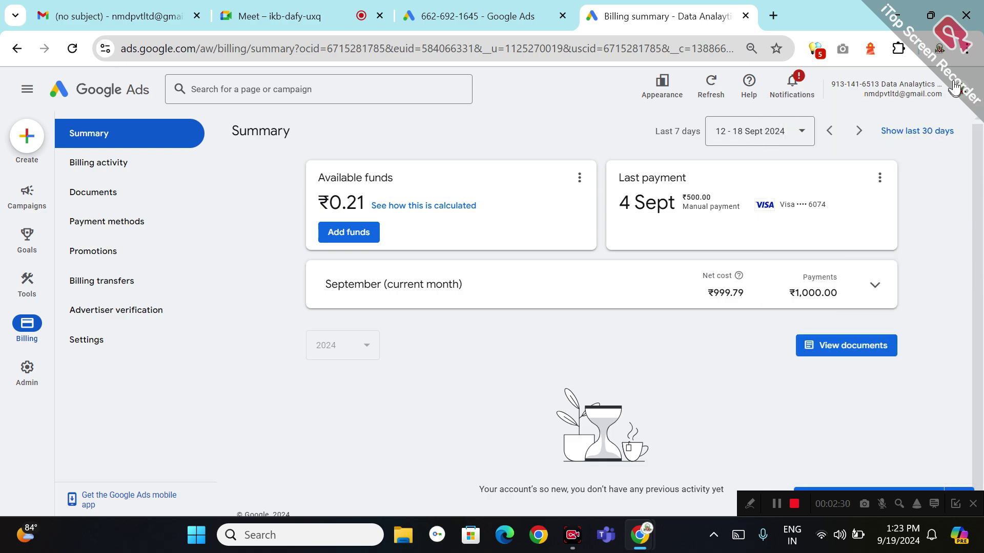
pyautogui.click(964, 98)
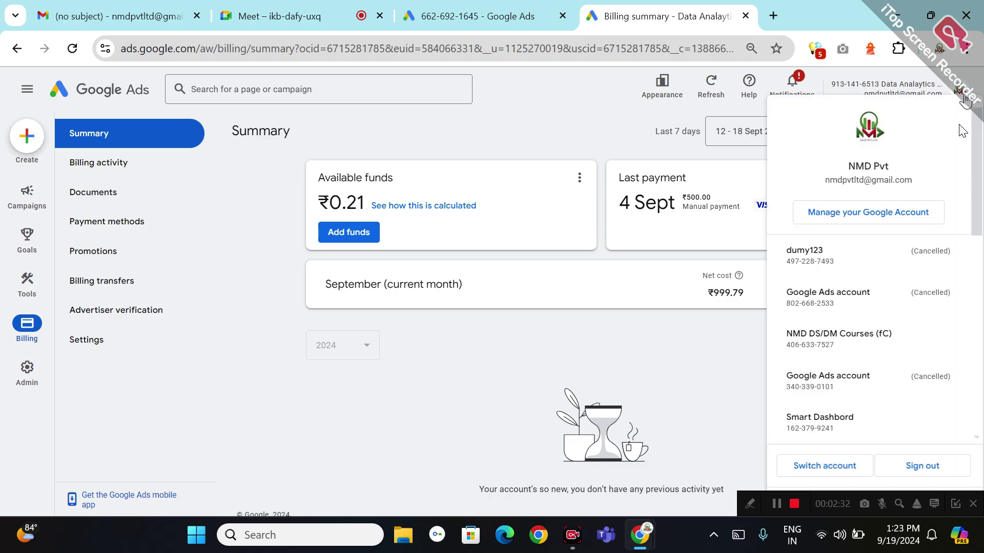
pyautogui.scroll(-6, 978, 258)
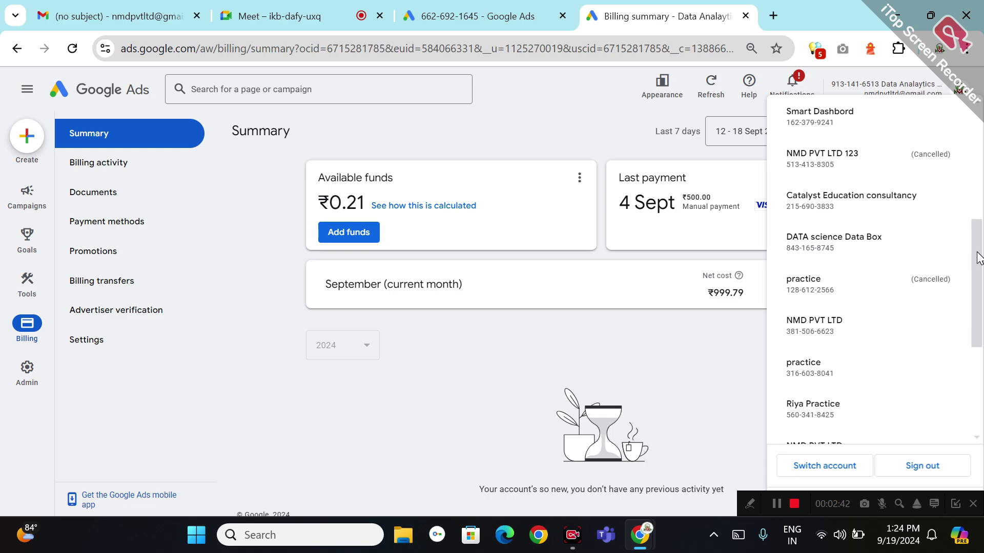
pyautogui.click(881, 343)
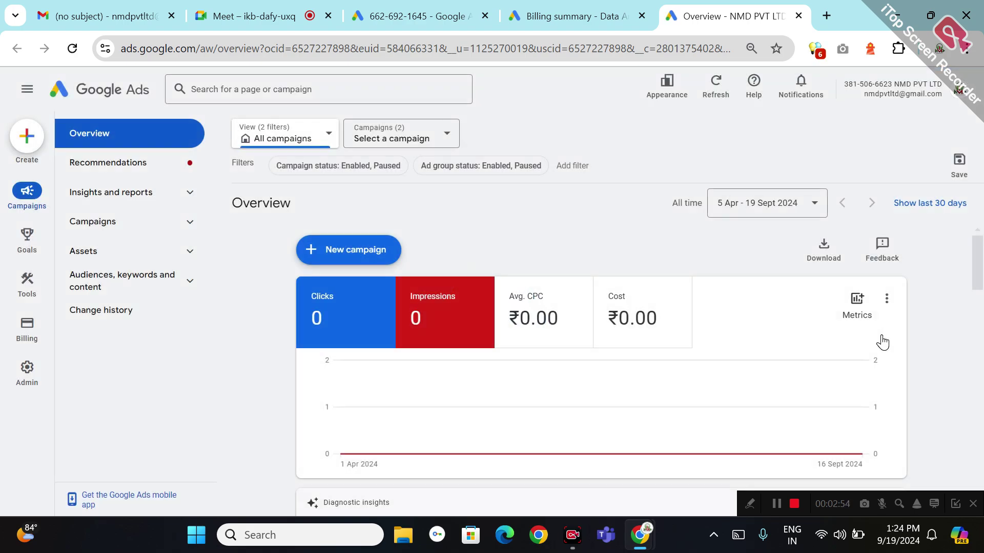
# Open the practice account that carries a person's name and bring up the options for adding a campaign.
pyautogui.click(967, 87)
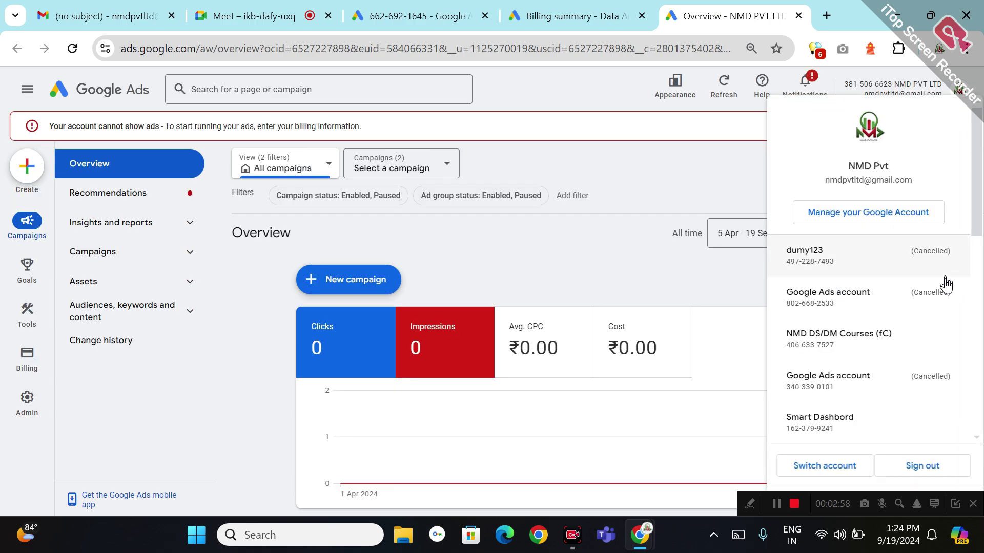
pyautogui.scroll(-6, 982, 310)
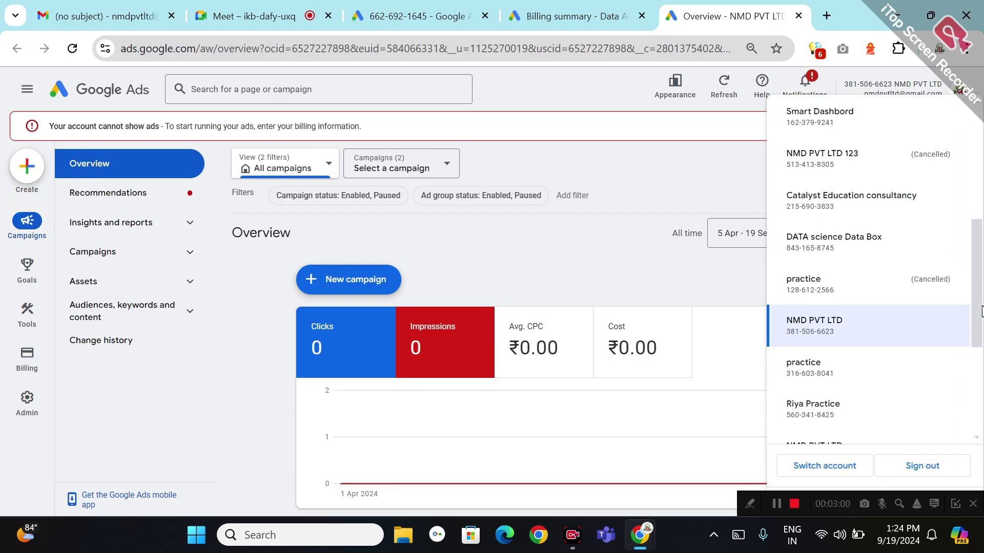
pyautogui.click(888, 410)
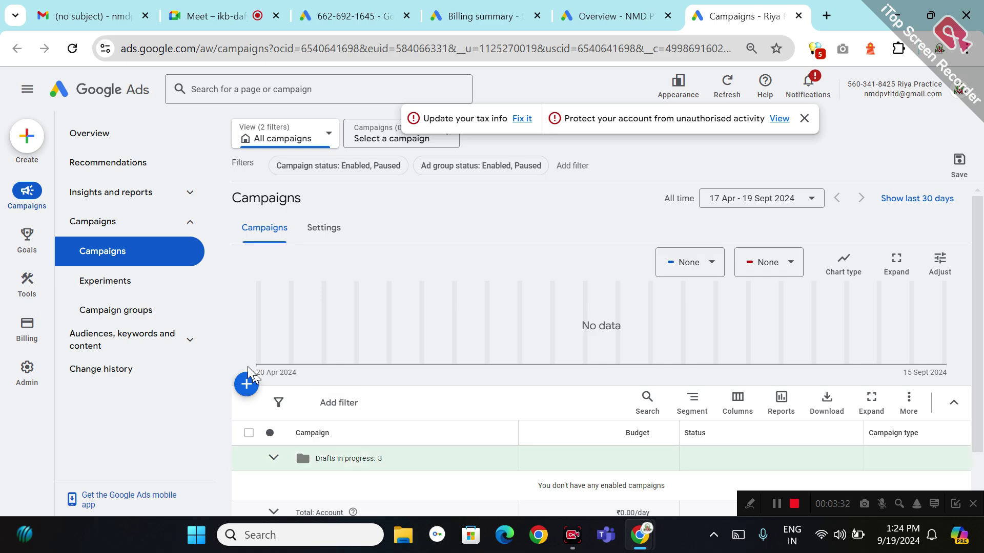
pyautogui.click(247, 386)
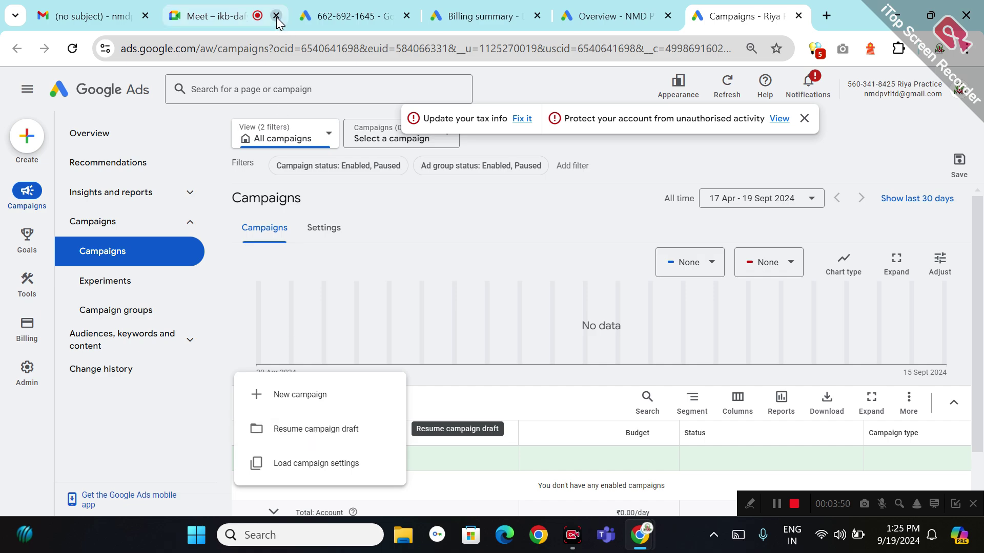
# Switch to the Google Meet call, present the entire screen again, and hide the sharing notice.
pyautogui.click(224, 17)
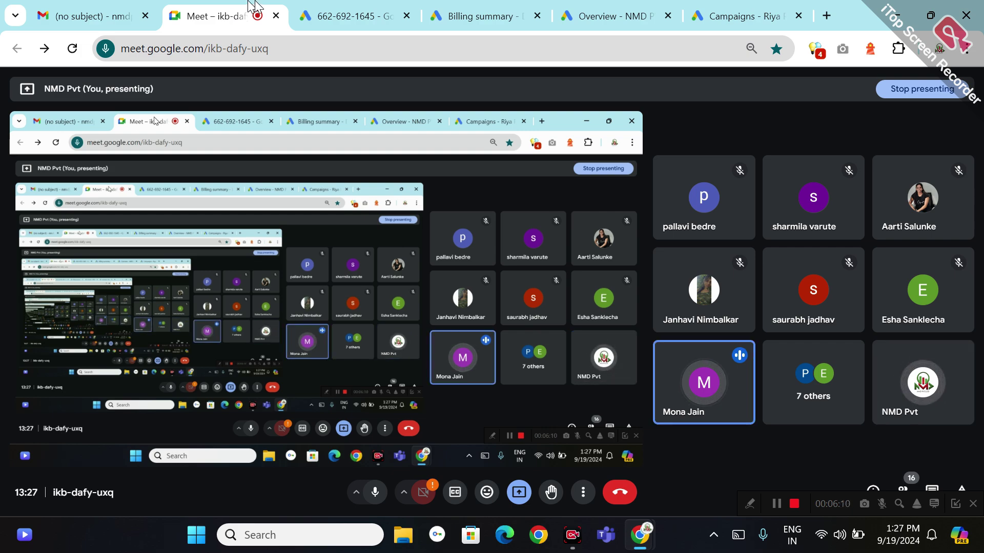
pyautogui.moveTo(303, 18)
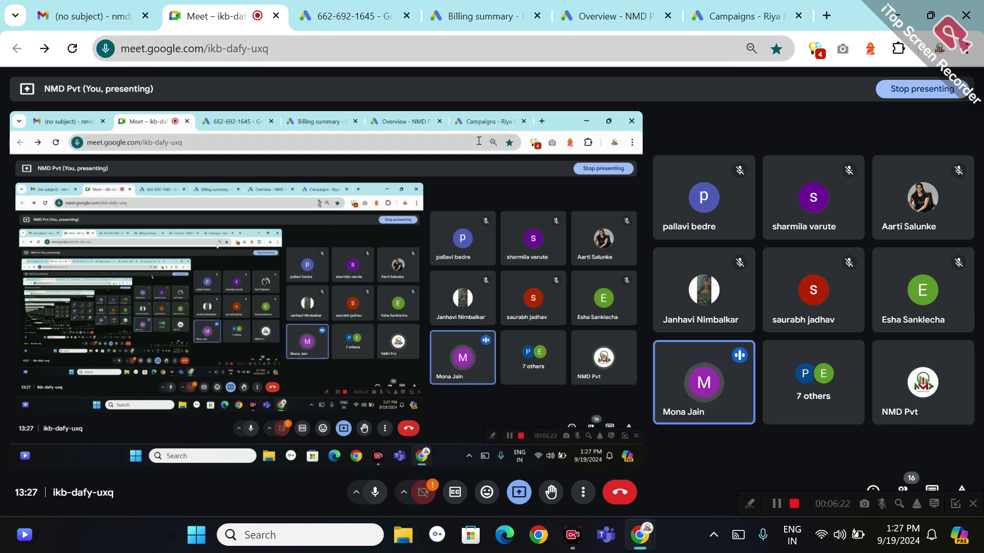
pyautogui.click(515, 493)
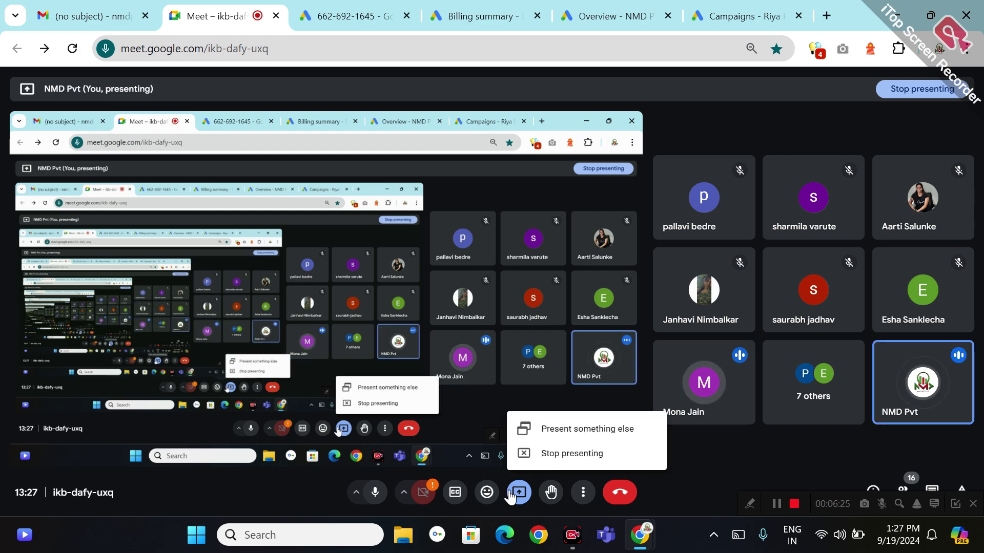
pyautogui.click(595, 421)
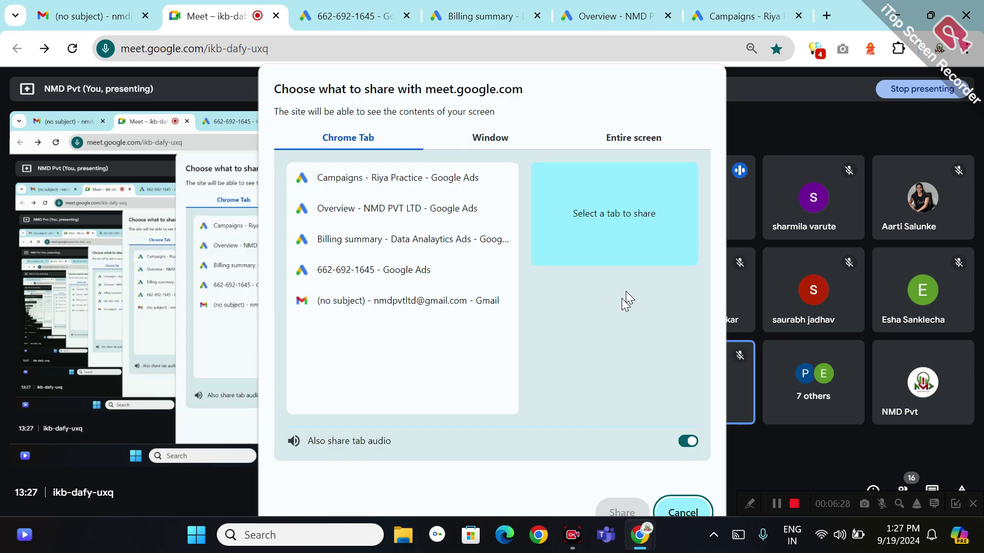
pyautogui.click(653, 139)
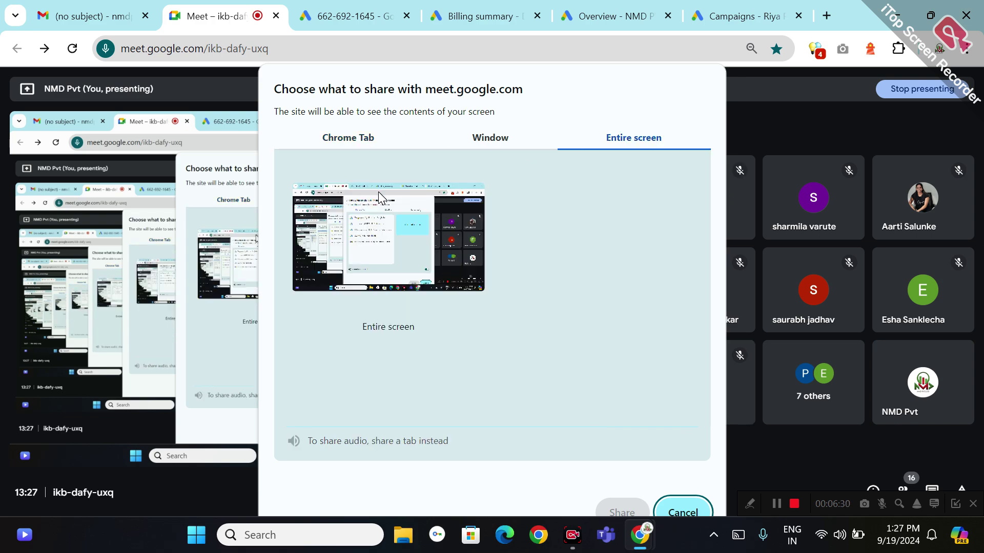
pyautogui.click(395, 210)
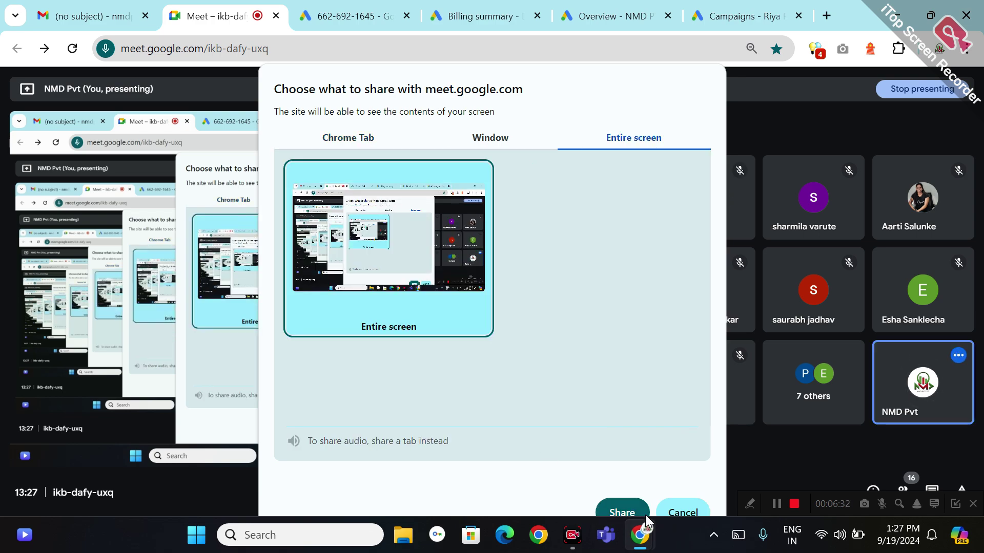
pyautogui.click(625, 503)
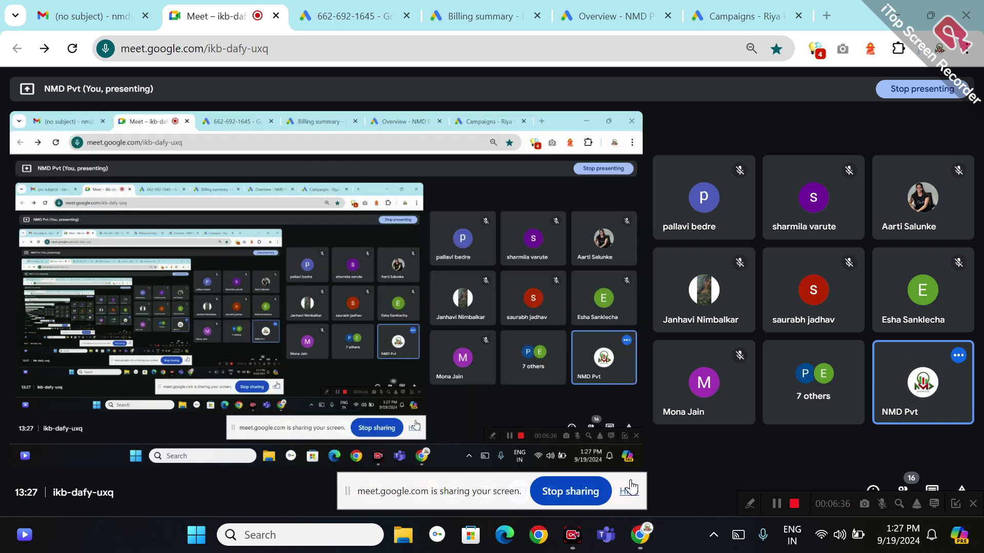
pyautogui.click(628, 490)
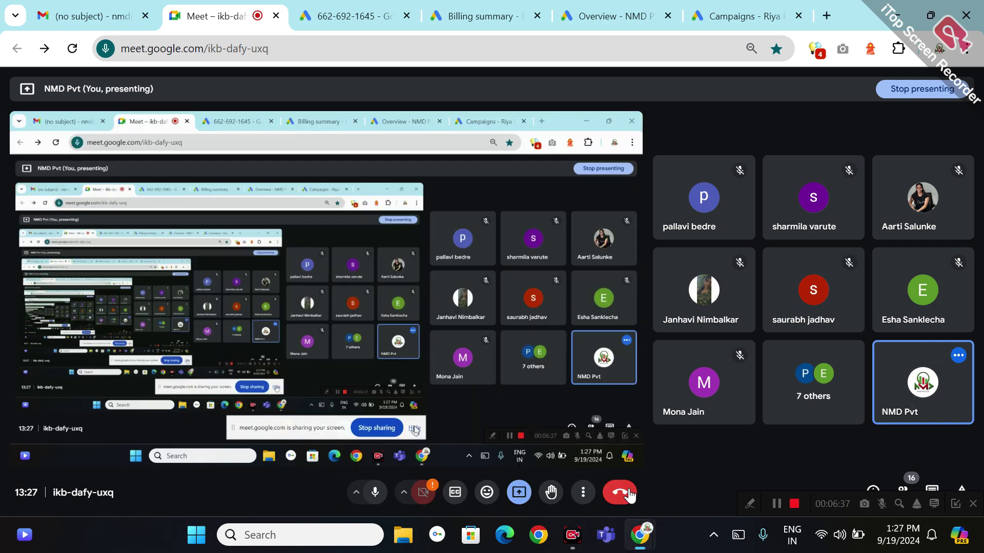
# Return to the practice account's campaigns page, view its list of unfinished campaign drafts, and bring the campaign-adding options back up.
pyautogui.click(736, 14)
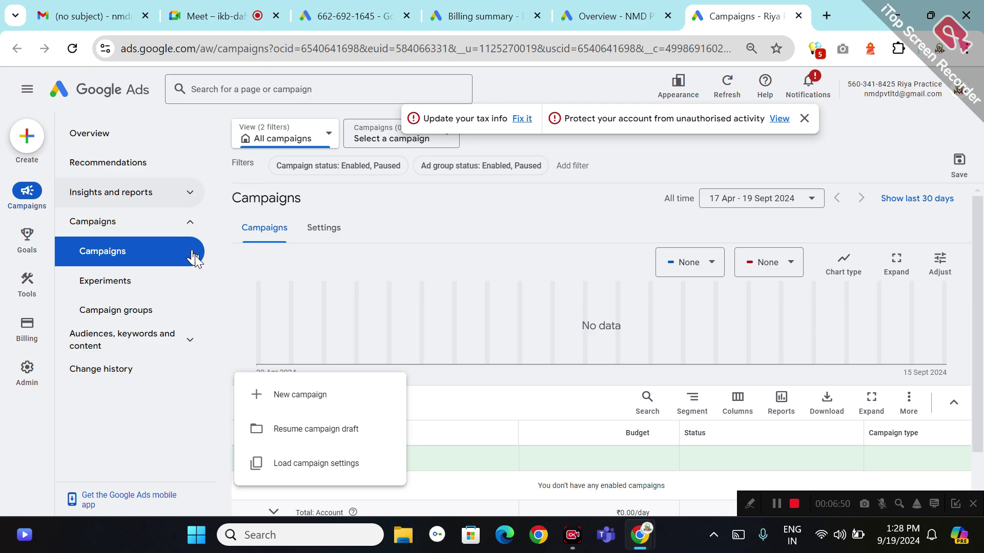
pyautogui.click(290, 439)
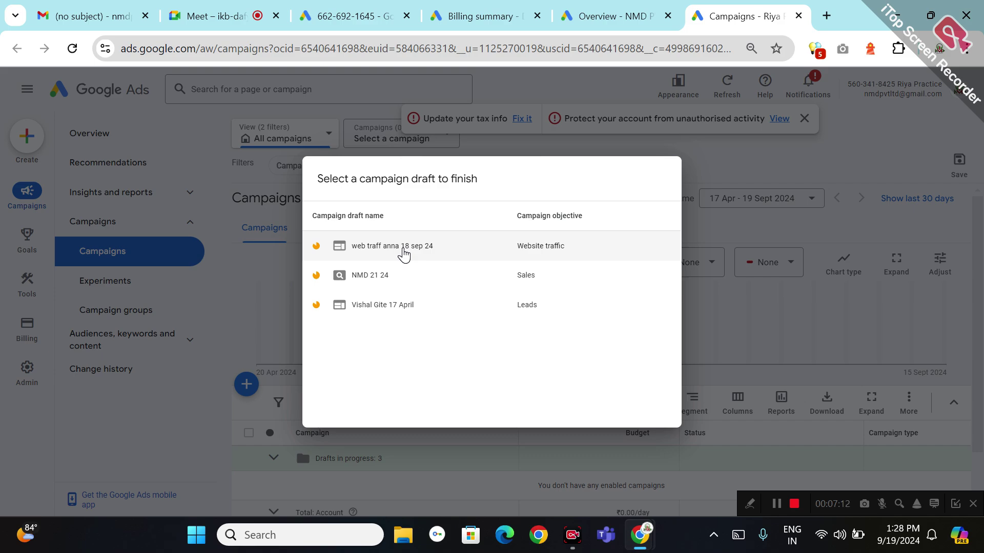
pyautogui.click(224, 330)
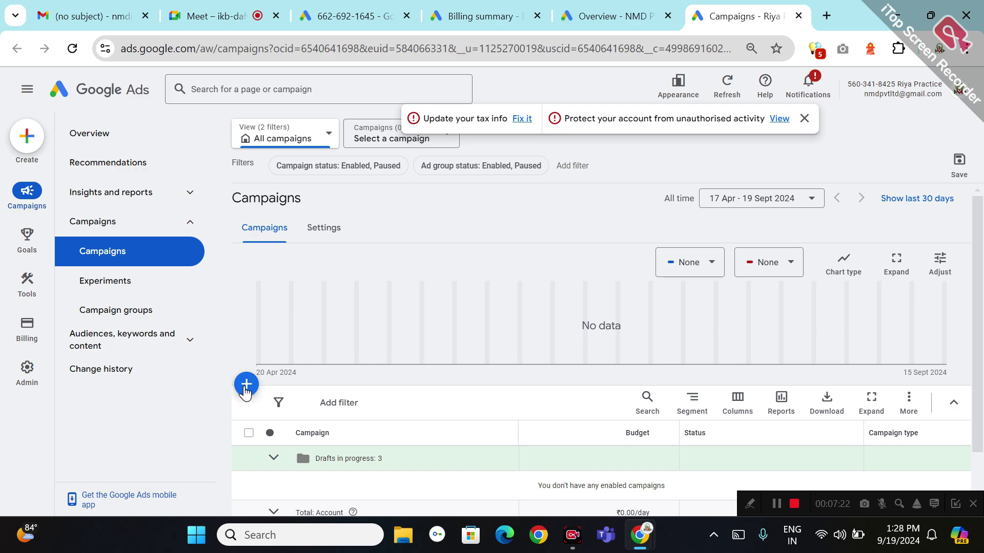
pyautogui.click(248, 390)
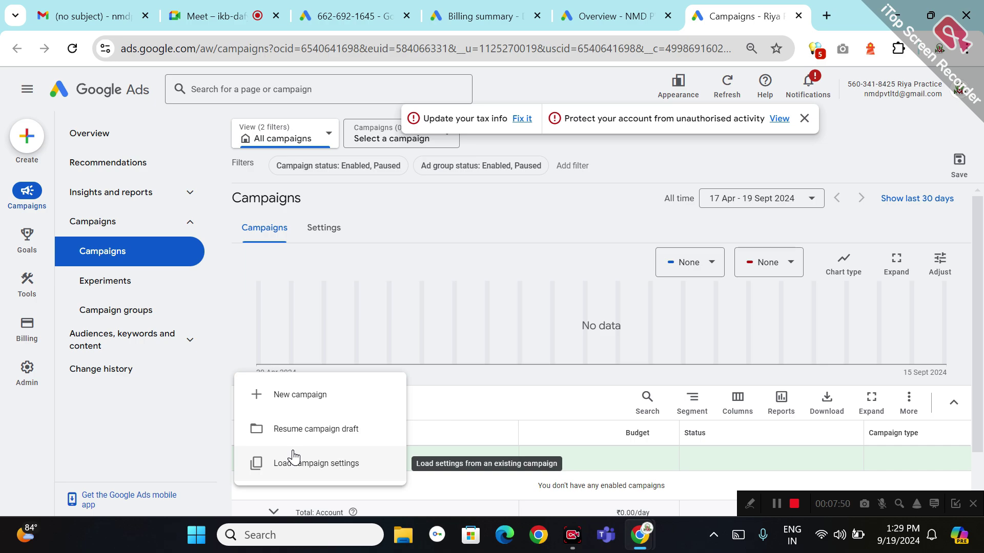
# Close the extra Google Ads pages for the NMD PVT LTD overview, the billing summary and the account signup.
pyautogui.click(667, 16)
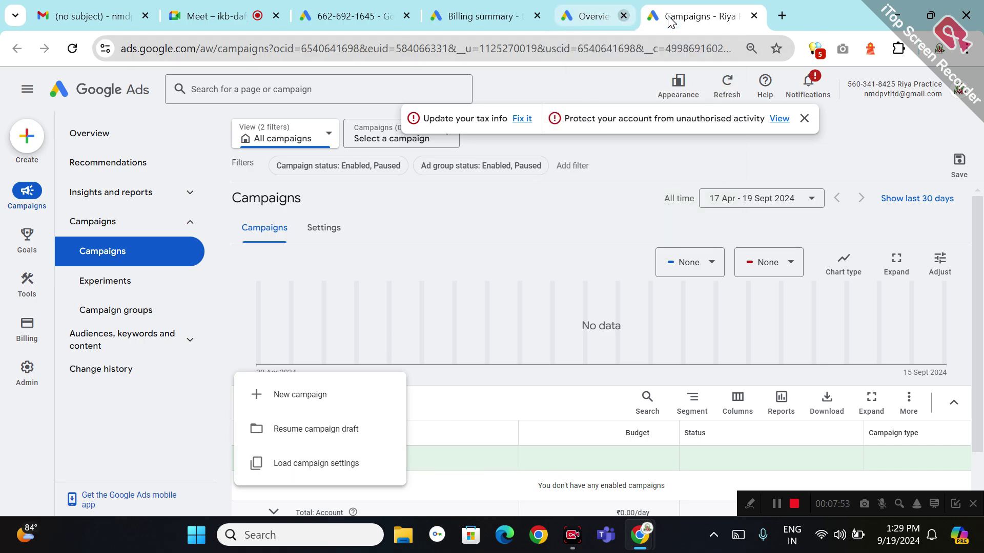
pyautogui.click(538, 16)
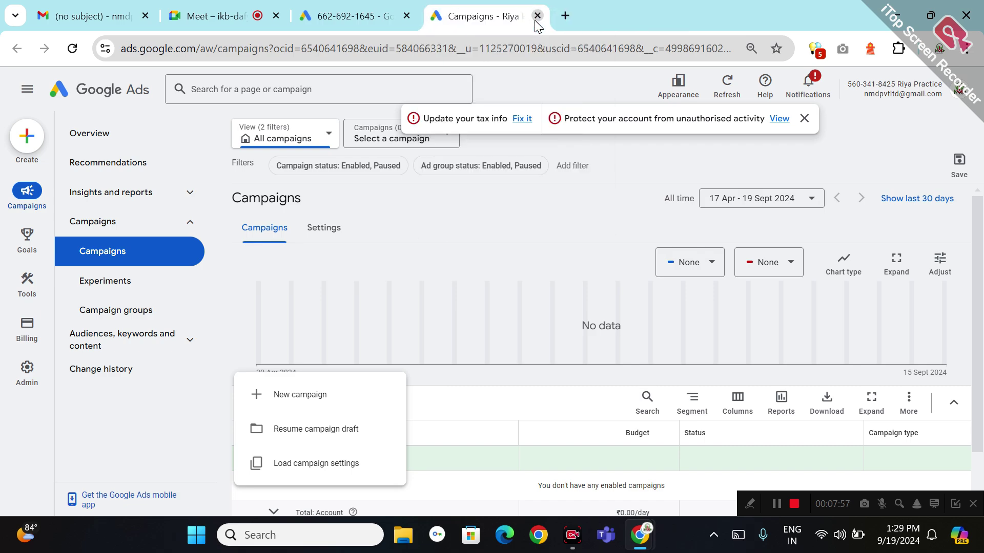
pyautogui.click(401, 23)
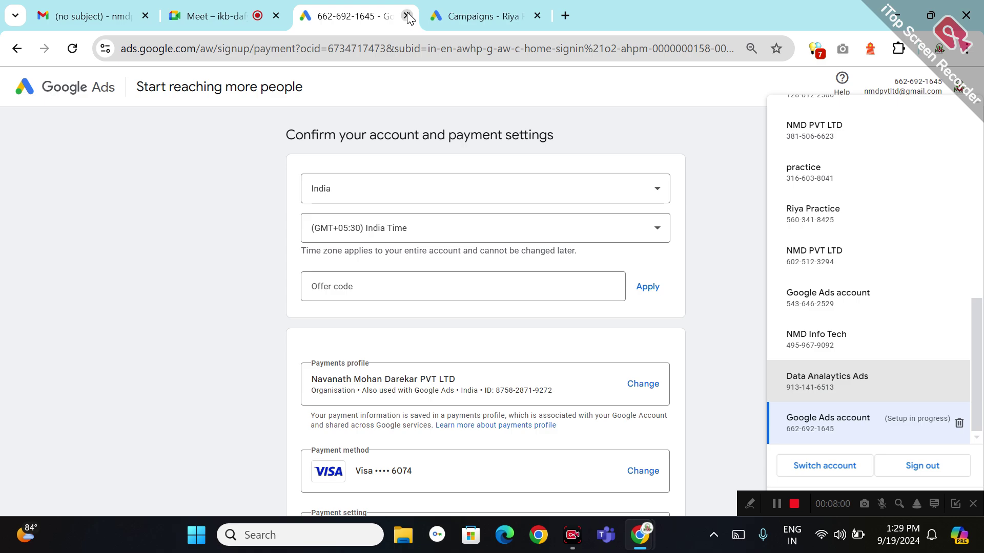
pyautogui.click(406, 16)
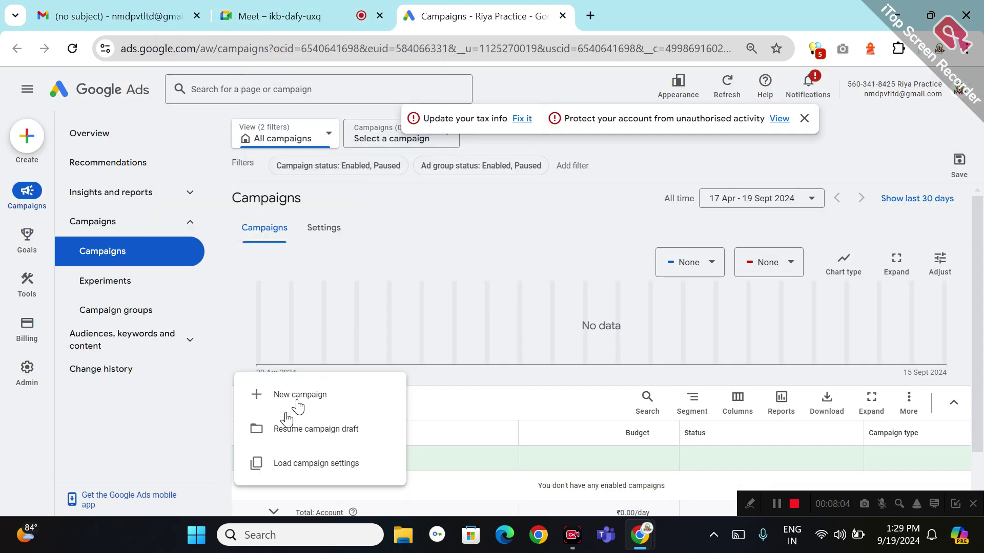
# Resume the website traffic campaign draft dated 18 sep 24 and highlight its Display campaign type.
pyautogui.click(299, 435)
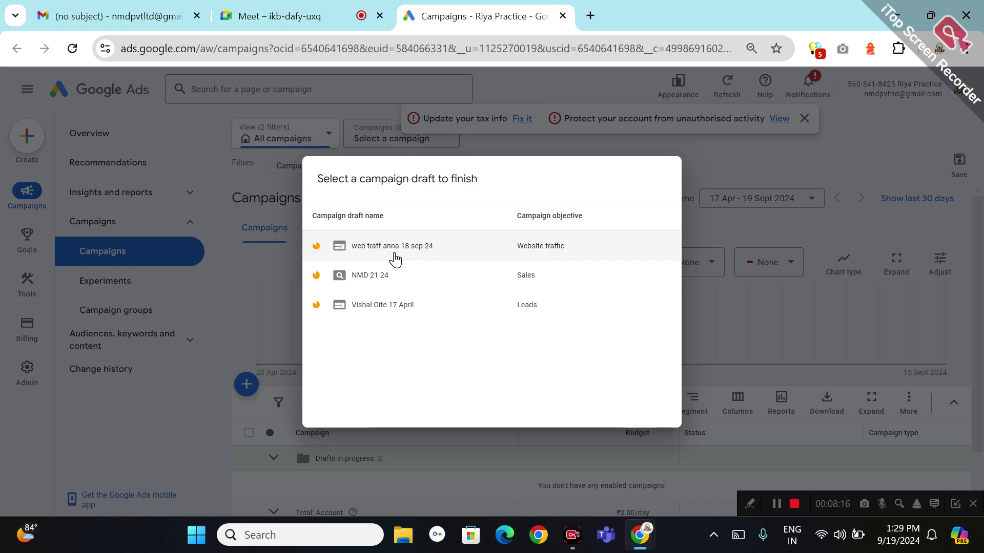
pyautogui.click(394, 253)
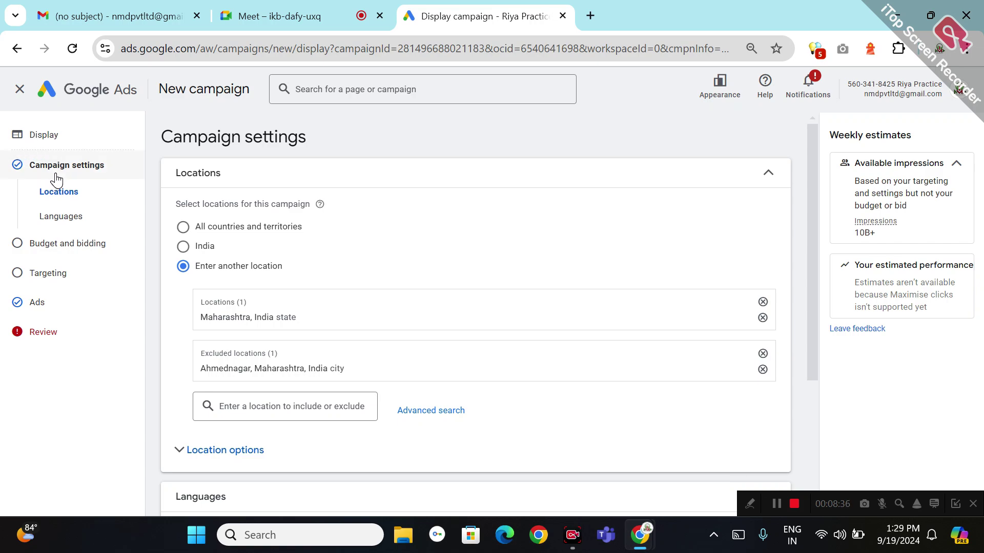
pyautogui.doubleClick(50, 134)
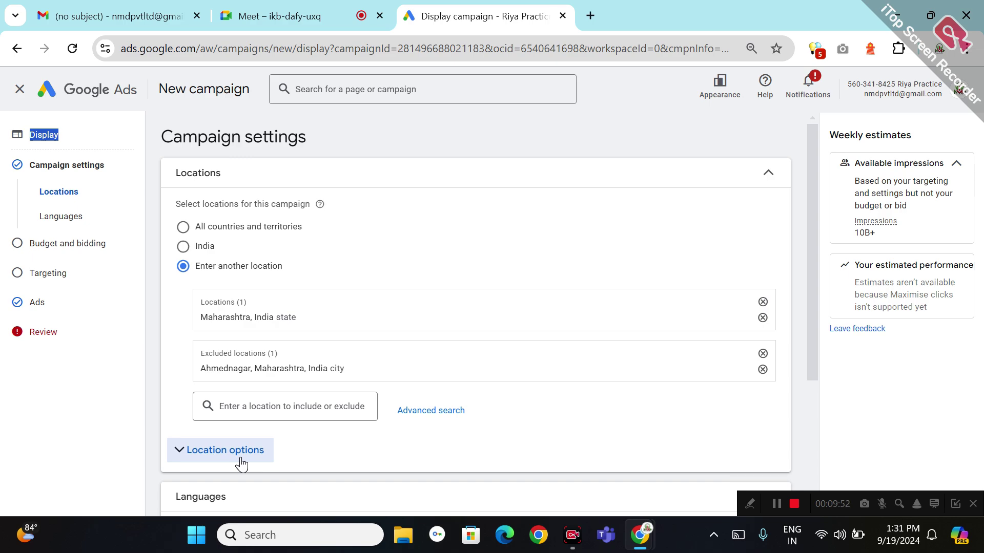
# Expand the location options in the draft's Locations settings to show the presence and interest choices.
pyautogui.click(220, 465)
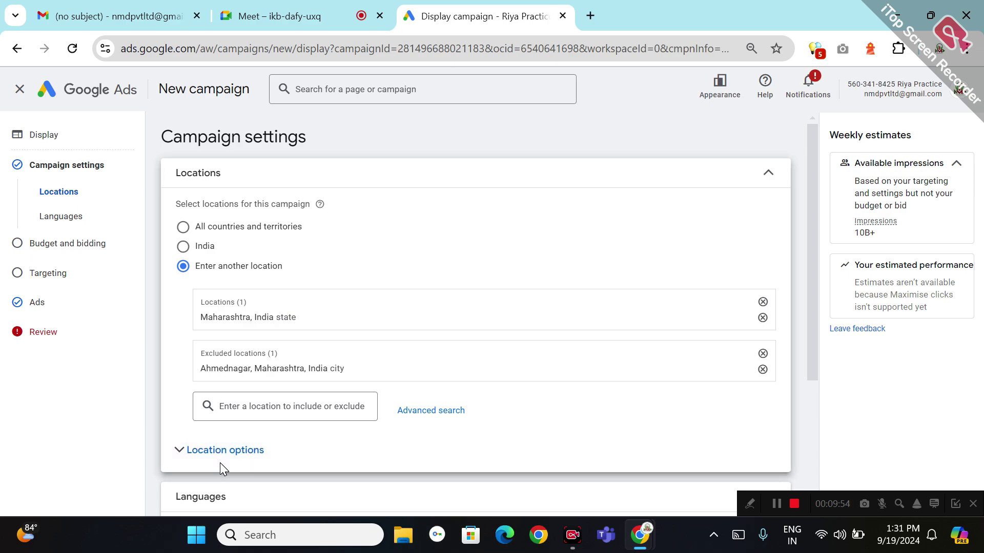
pyautogui.click(225, 463)
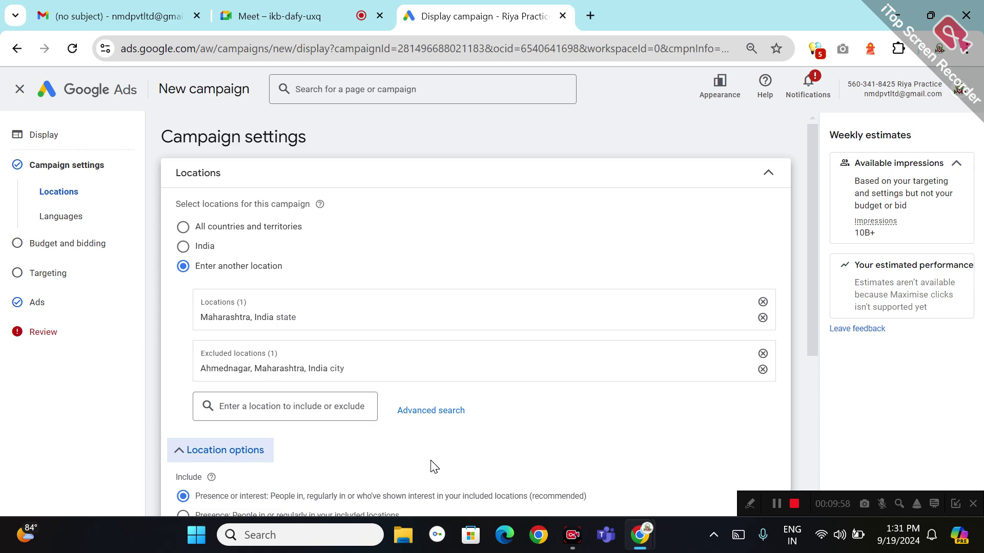
pyautogui.scroll(-2, 433, 466)
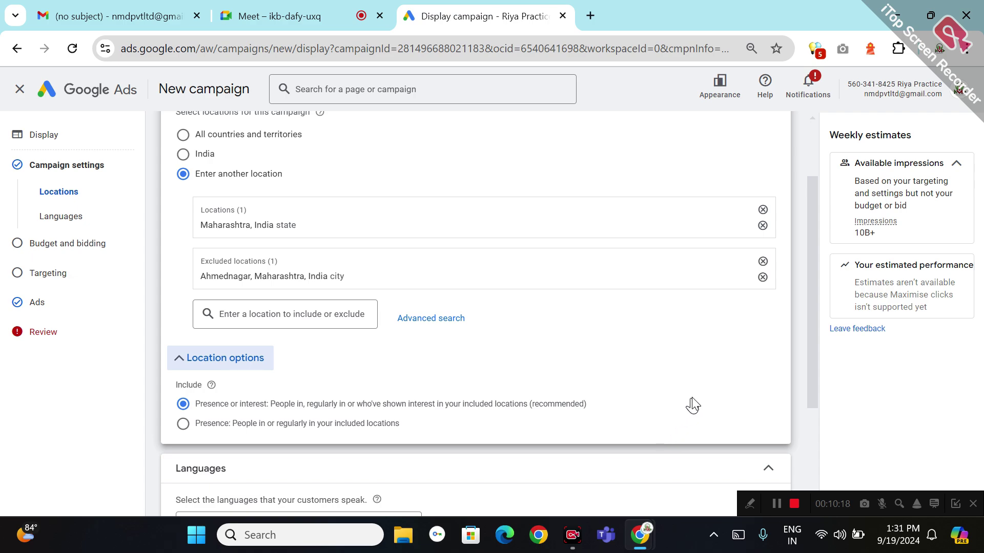
pyautogui.click(723, 377)
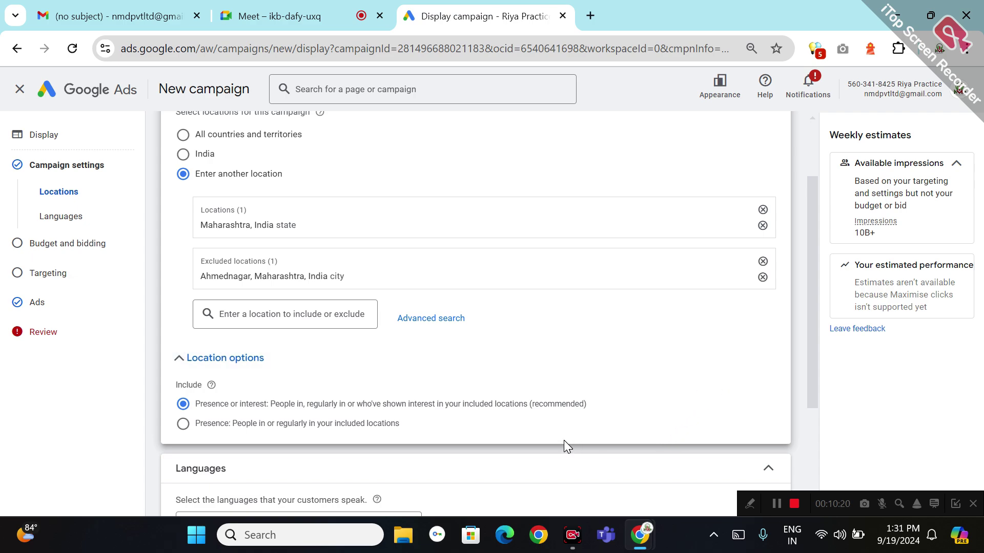
# Reveal the additional campaign settings below Languages and open the Ad rotation section.
pyautogui.scroll(-3, 564, 440)
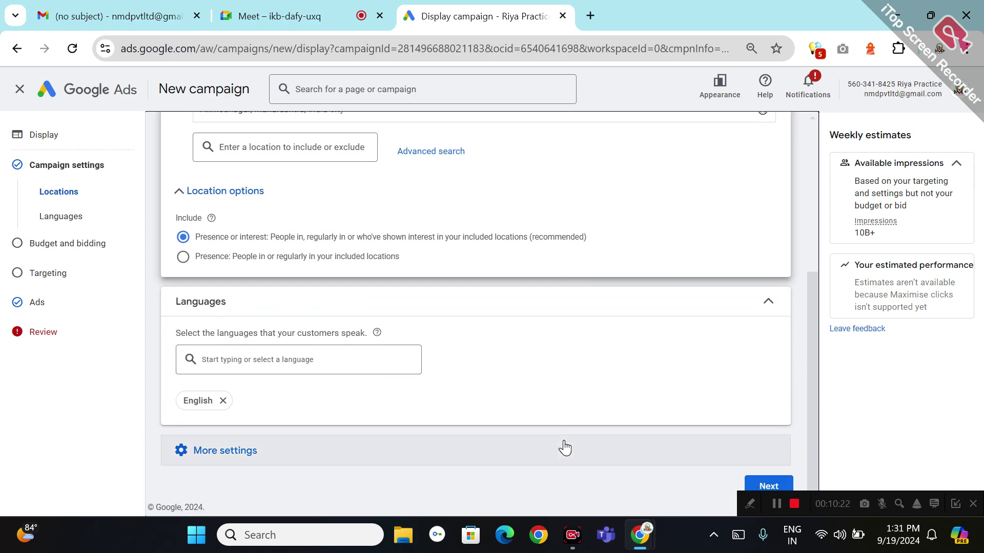
pyautogui.click(254, 460)
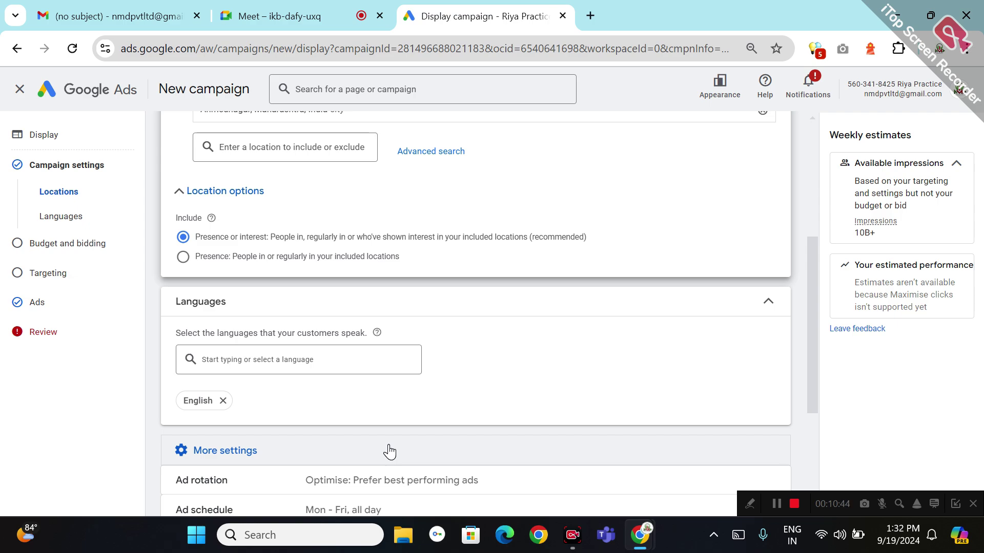
pyautogui.scroll(-2, 390, 452)
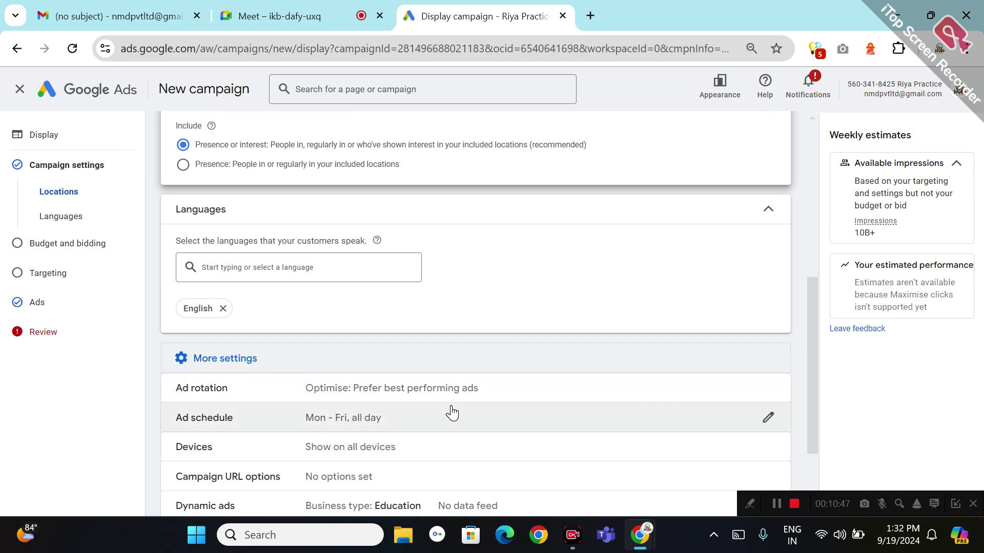
pyautogui.click(606, 401)
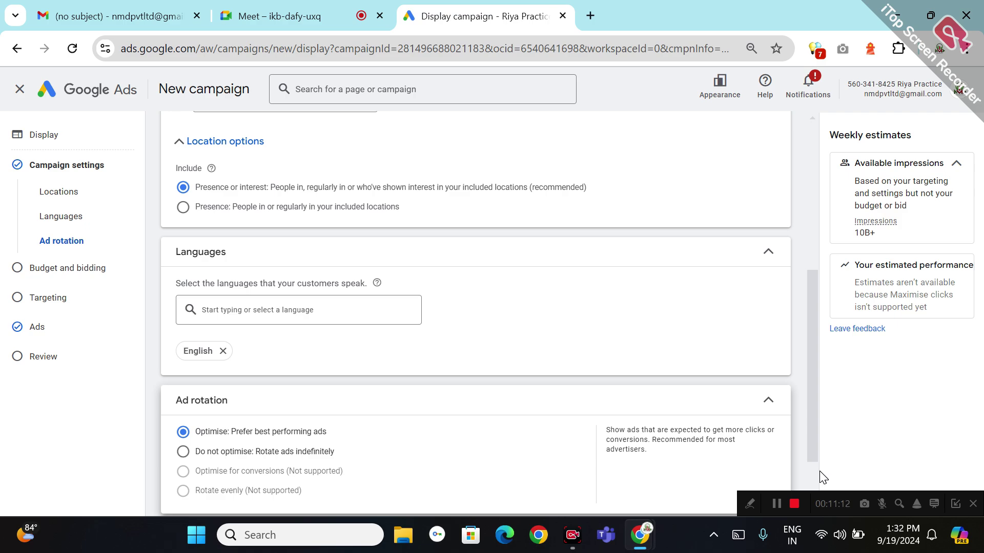
# Open the Ad schedule section from the additional settings and set the Mondays - Fridays start time to 10:00.
pyautogui.scroll(-2, 817, 472)
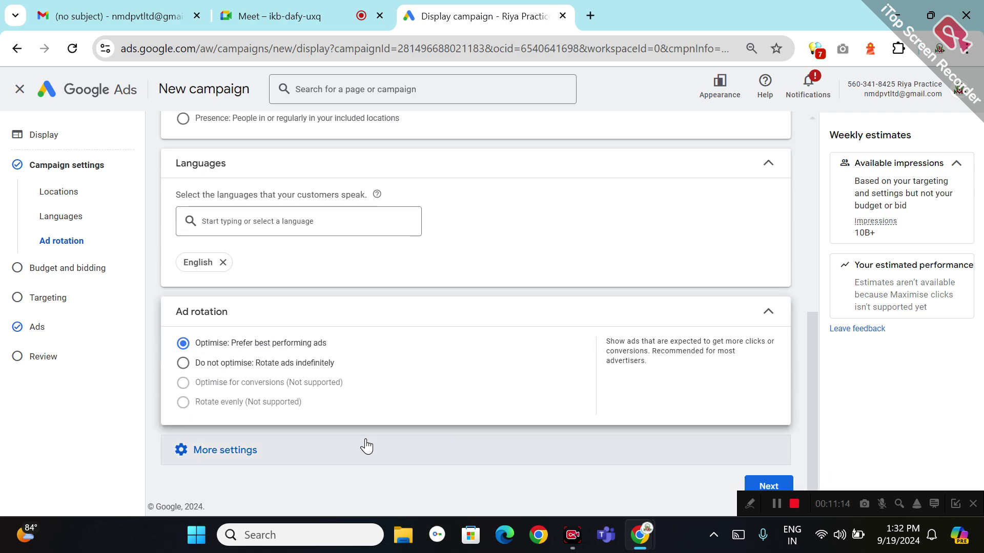
pyautogui.click(326, 458)
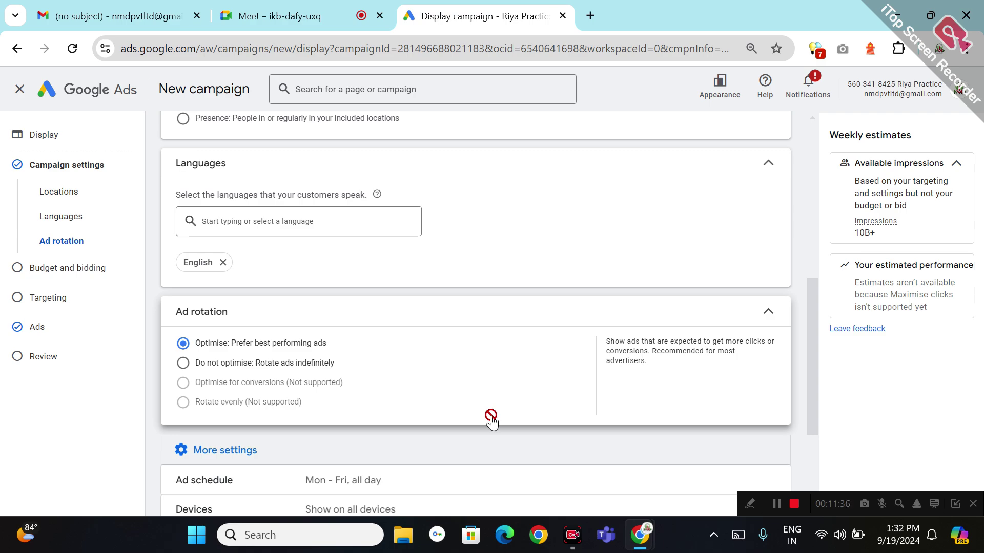
pyautogui.click(452, 491)
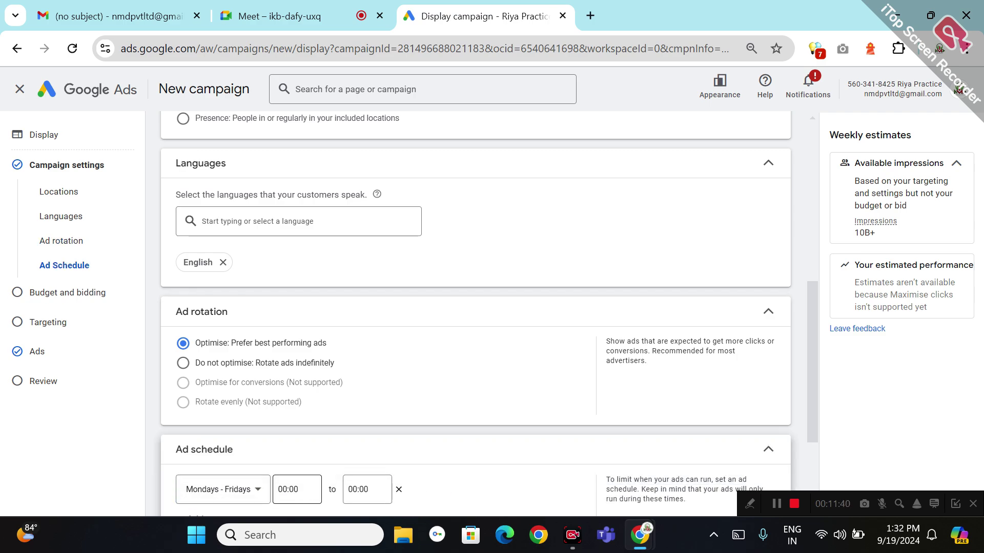
pyautogui.click(302, 496)
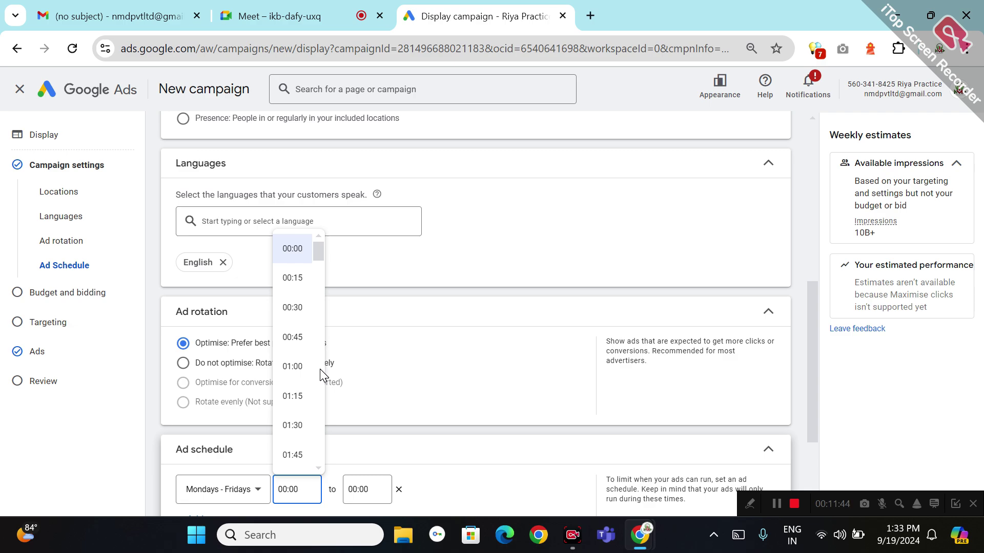
pyautogui.scroll(-20, 320, 369)
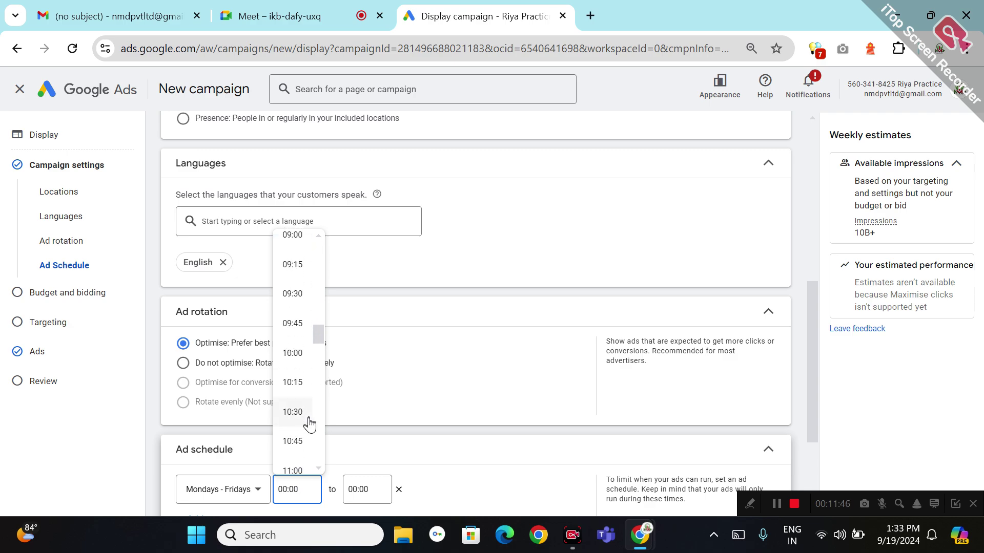
pyautogui.click(302, 365)
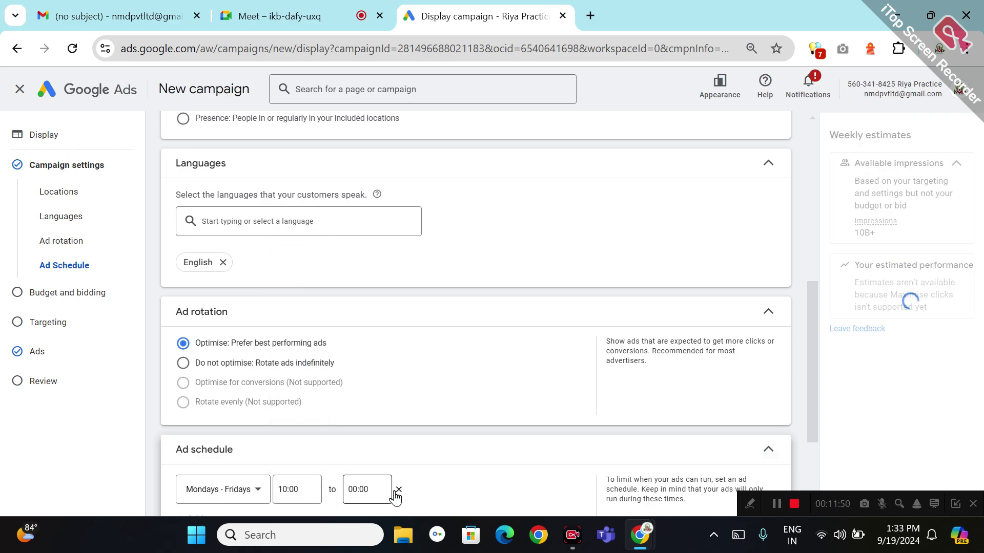
# Set the end time of the Mondays - Fridays ad schedule to 21:30.
pyautogui.click(373, 491)
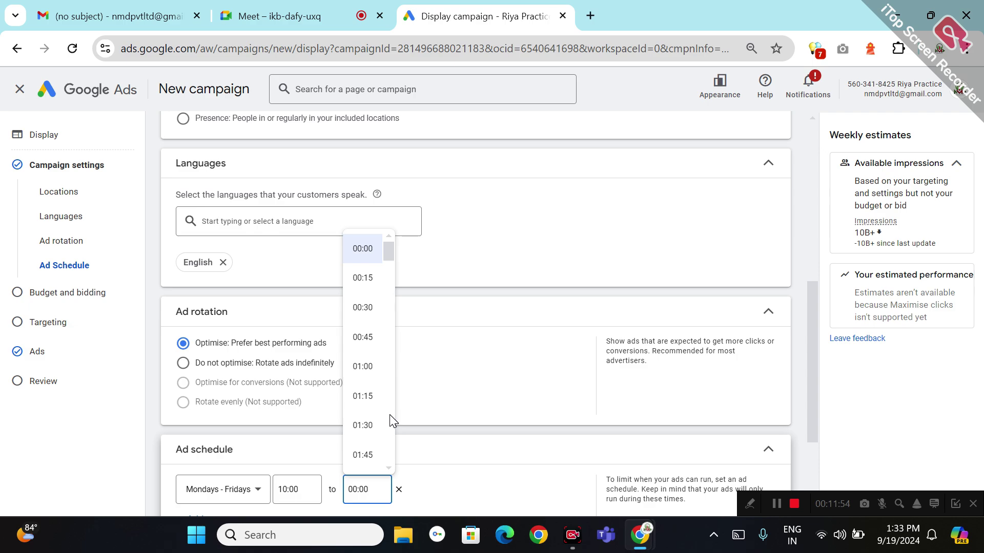
pyautogui.scroll(-20, 391, 416)
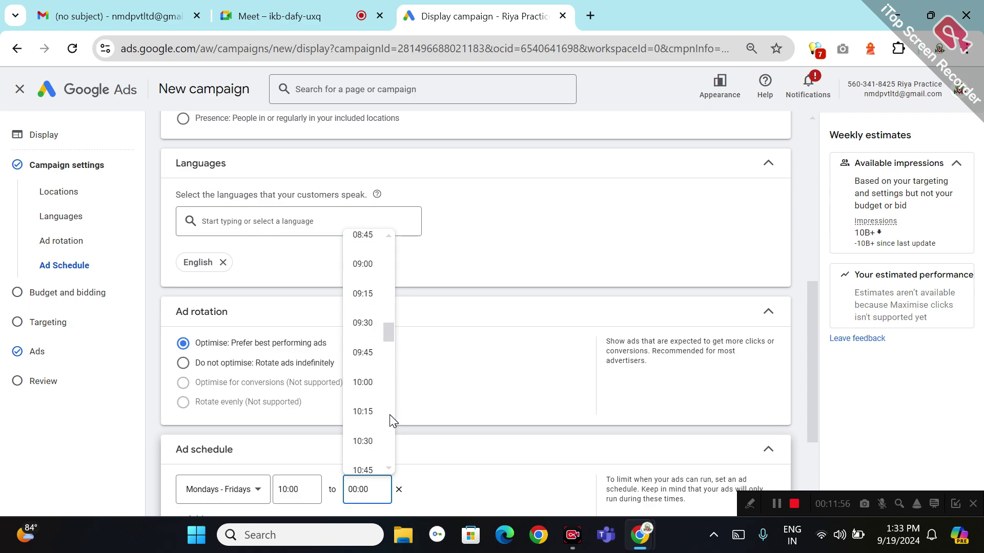
pyautogui.scroll(-5, 390, 420)
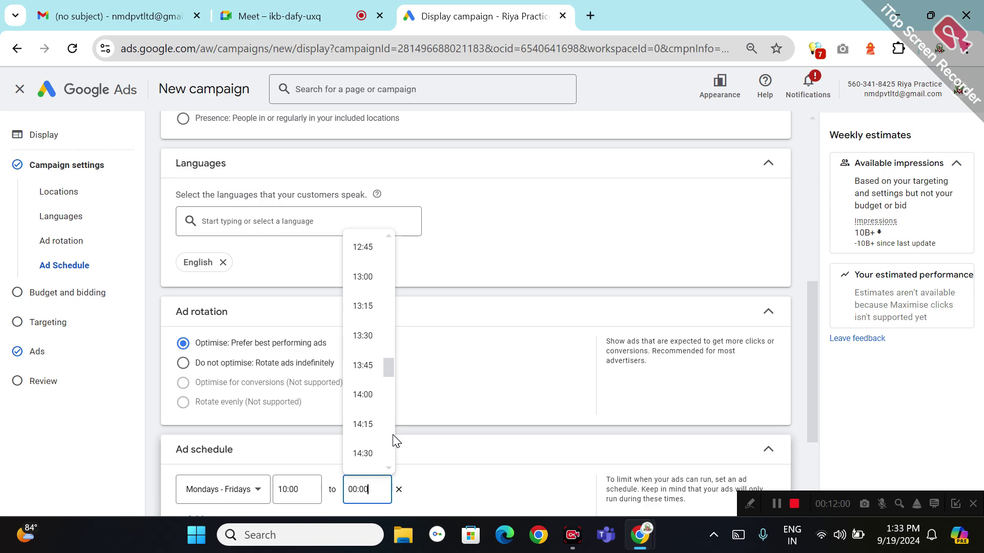
pyautogui.scroll(-5, 394, 444)
pyautogui.scroll(-15, 394, 444)
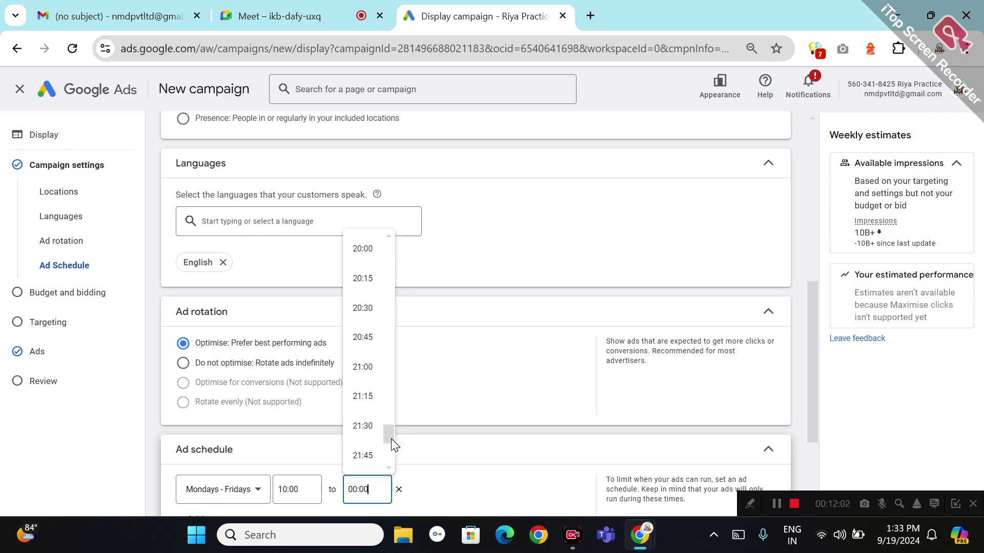
pyautogui.click(357, 425)
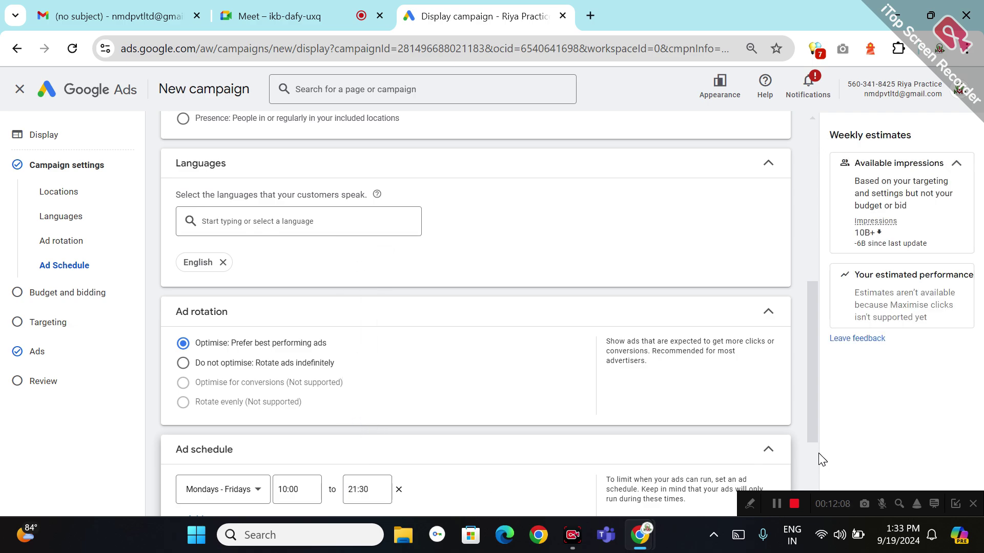
# Show the remaining additional campaign settings and continue to the Budget and bidding stage.
pyautogui.scroll(-3, 822, 460)
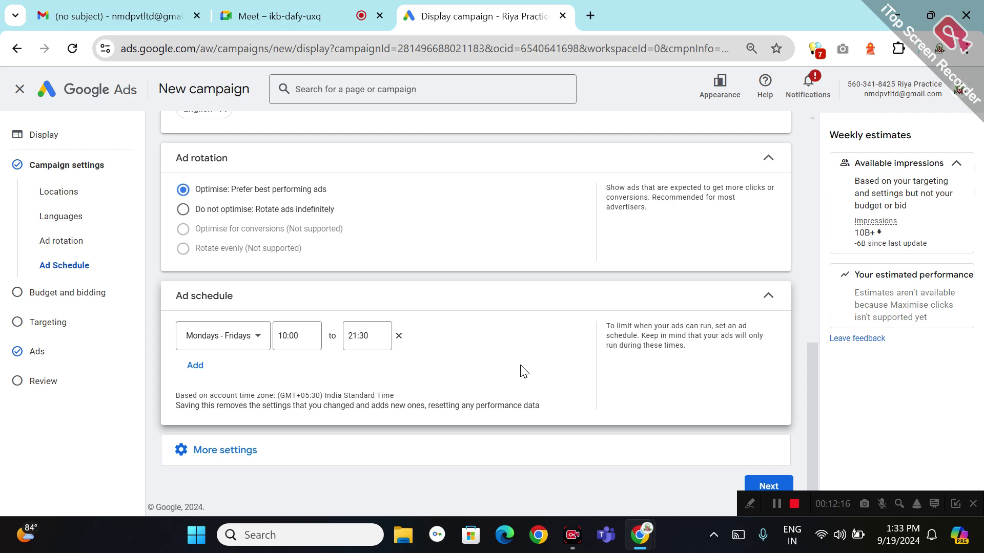
pyautogui.click(264, 449)
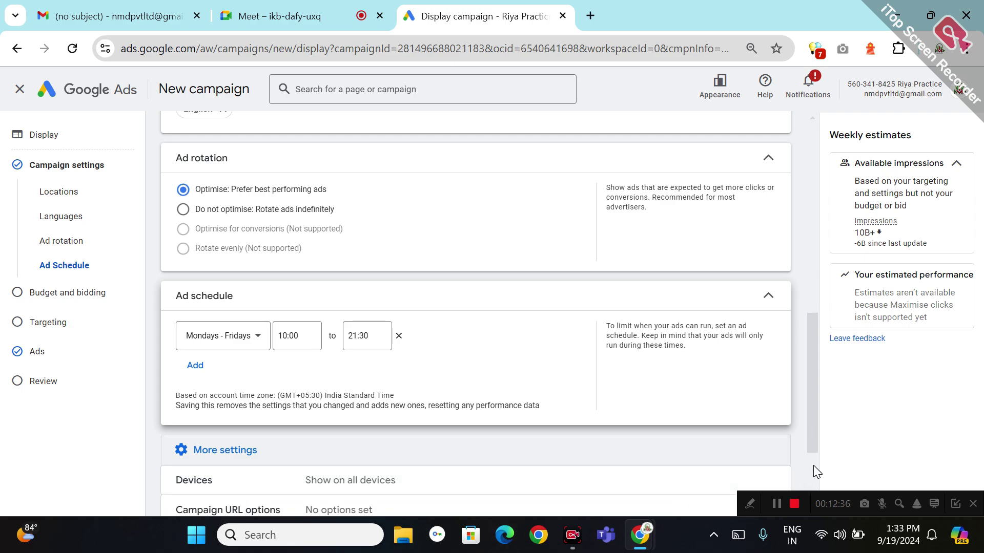
pyautogui.scroll(-3, 817, 471)
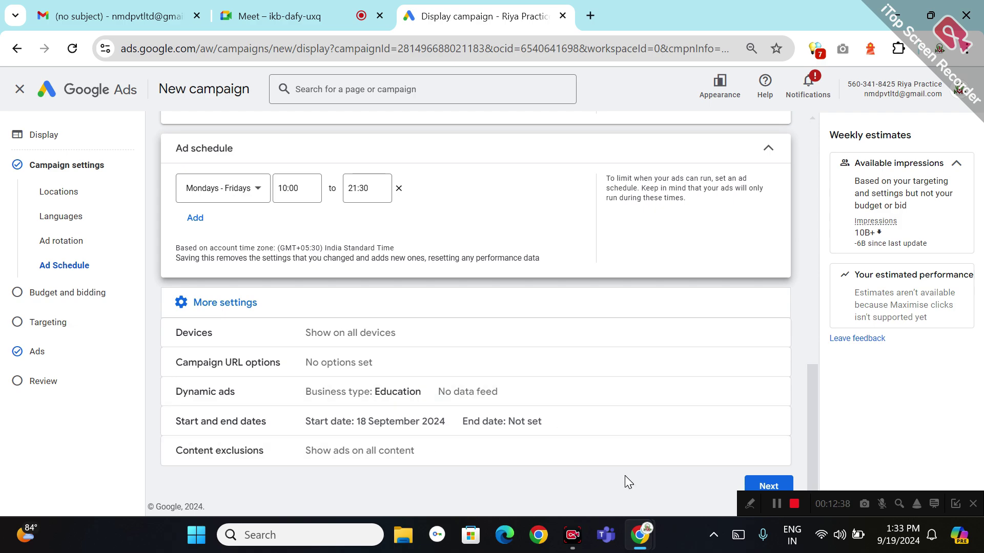
pyautogui.click(774, 479)
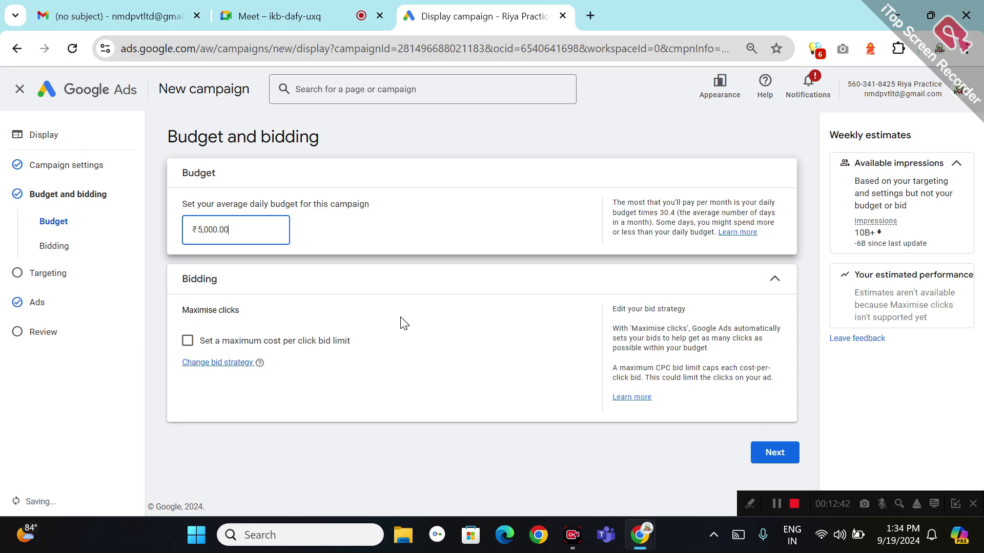
# Set the campaign's average daily budget to ₹2,000.
pyautogui.click(260, 226)
pyautogui.hotkey('ctrl', 'a')
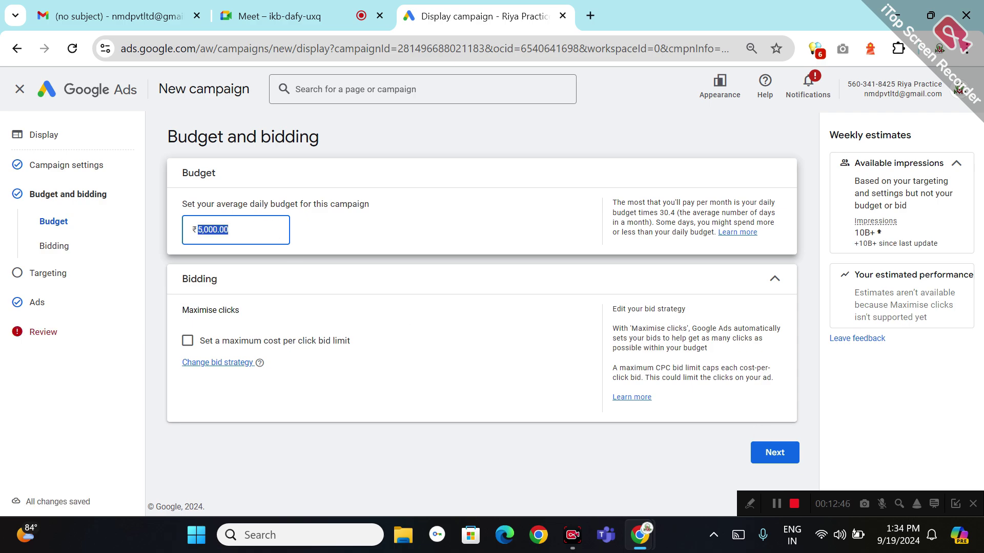
pyautogui.write('2000')
pyautogui.click(392, 244)
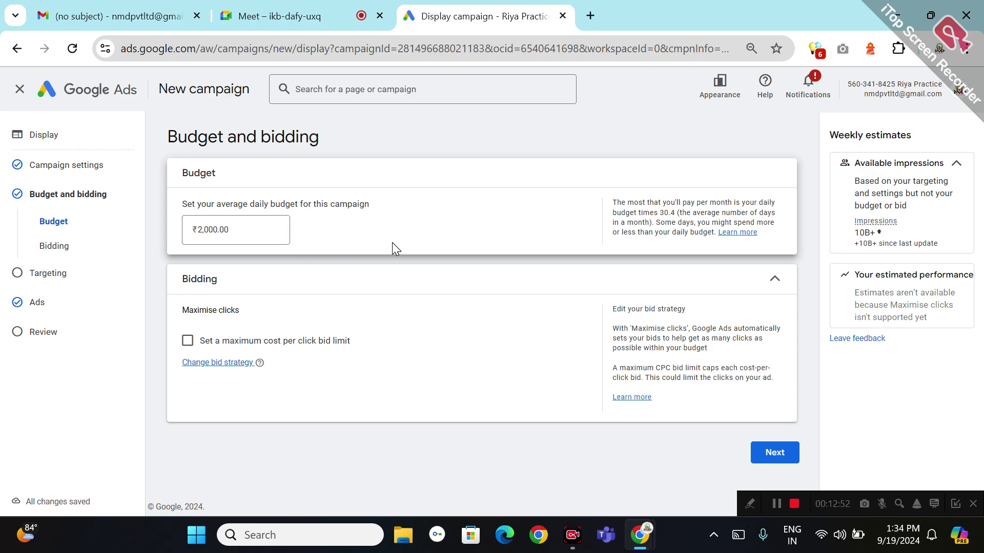
pyautogui.click(188, 343)
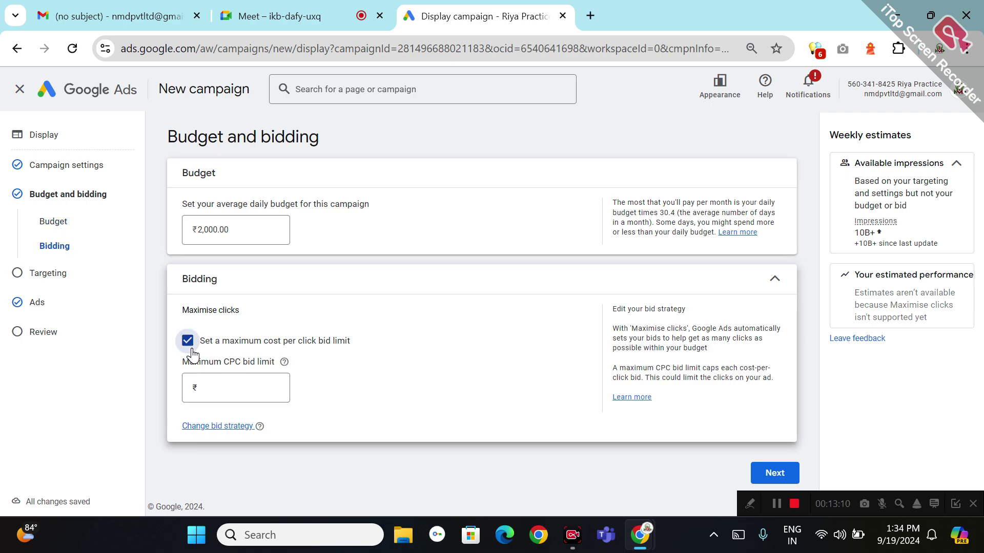
pyautogui.click(229, 388)
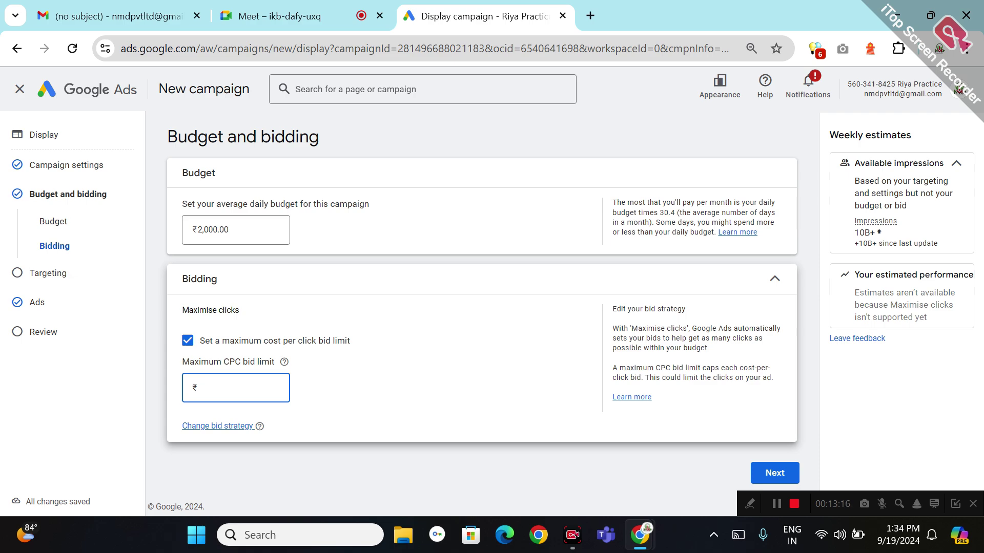
pyautogui.write('2')
pyautogui.press('BackSpace')
pyautogui.click(189, 341)
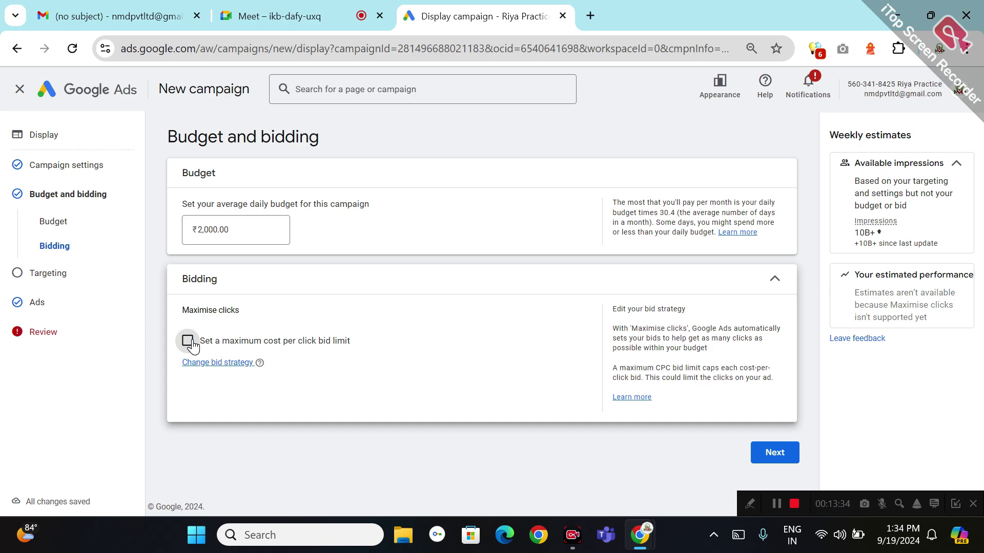
# Open the bid strategy settings and review the maximum cost per click option and the available automated and manual strategies.
pyautogui.click(221, 365)
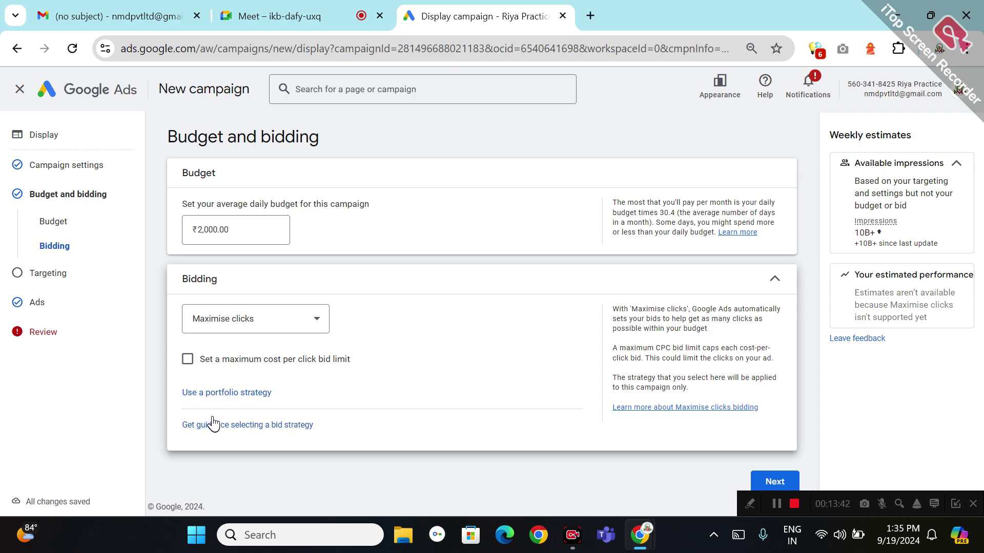
pyautogui.click(186, 360)
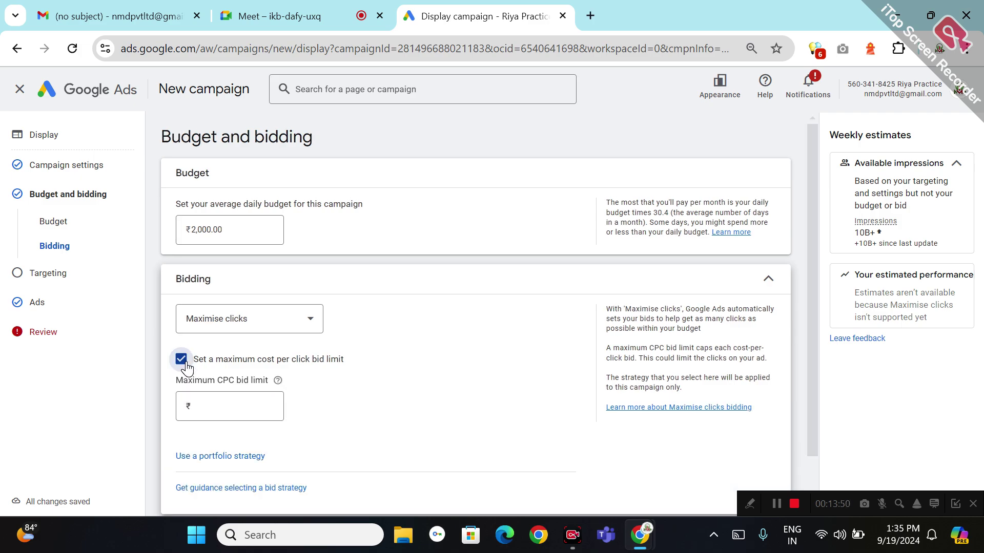
pyautogui.click(183, 361)
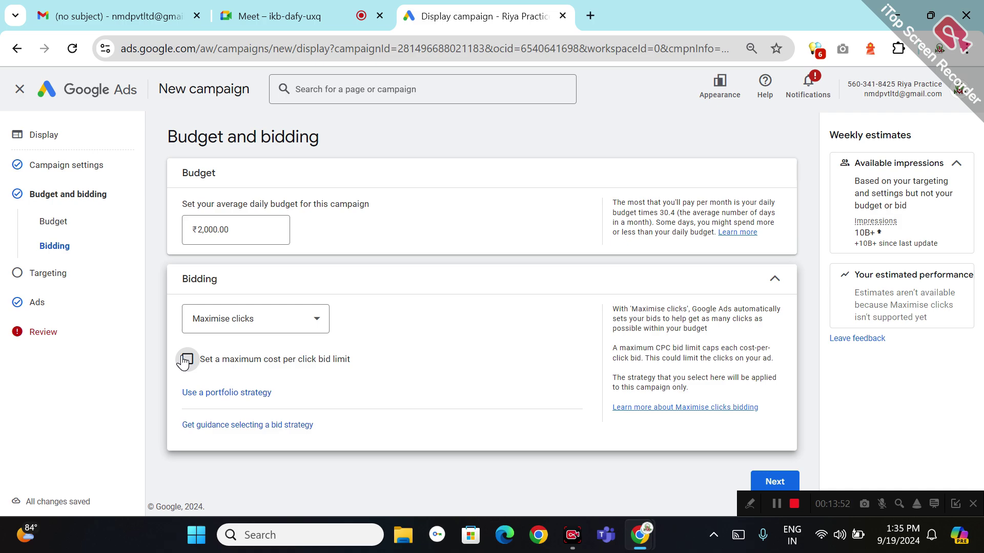
pyautogui.click(288, 326)
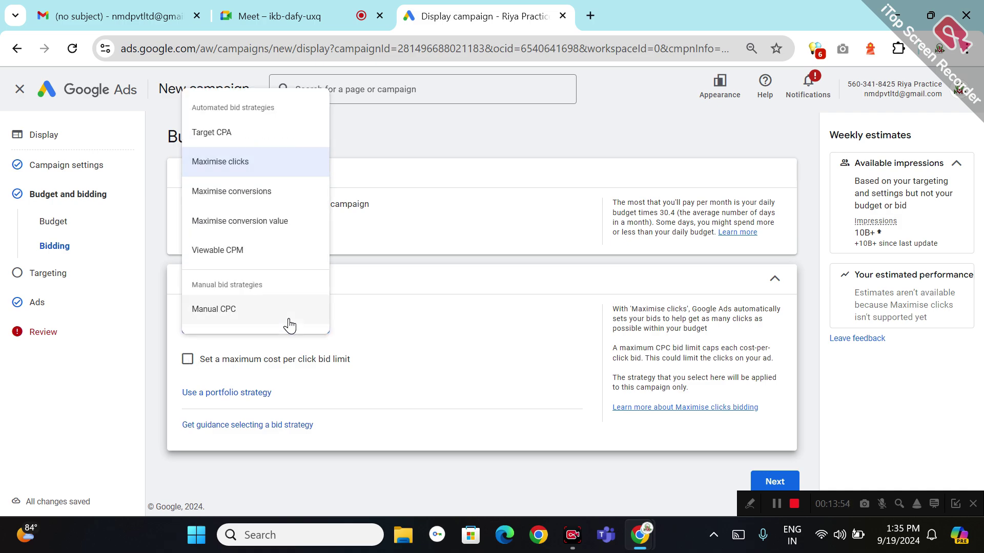
pyautogui.click(499, 303)
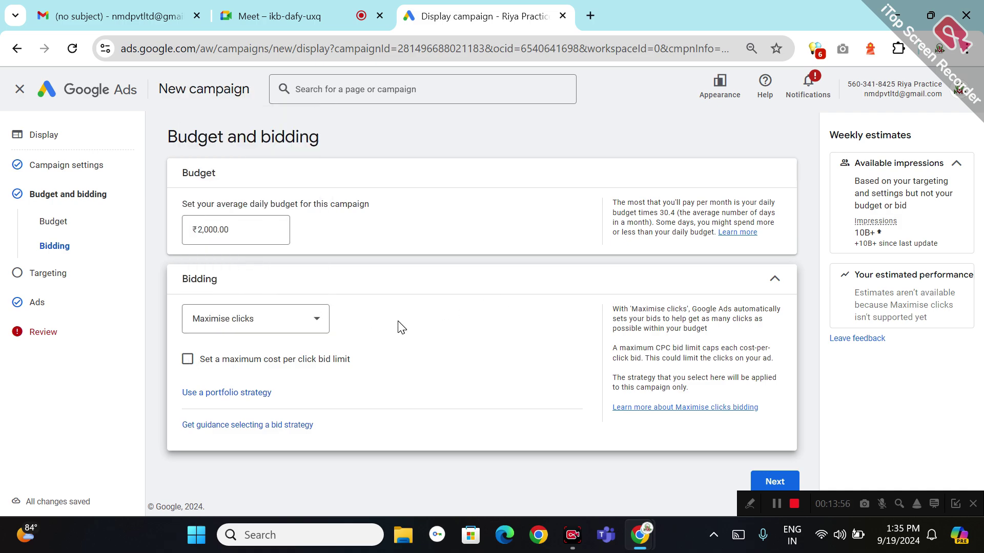
# Continue to the Targeting stage and open Audience Segments under the additional targeting options.
pyautogui.click(774, 477)
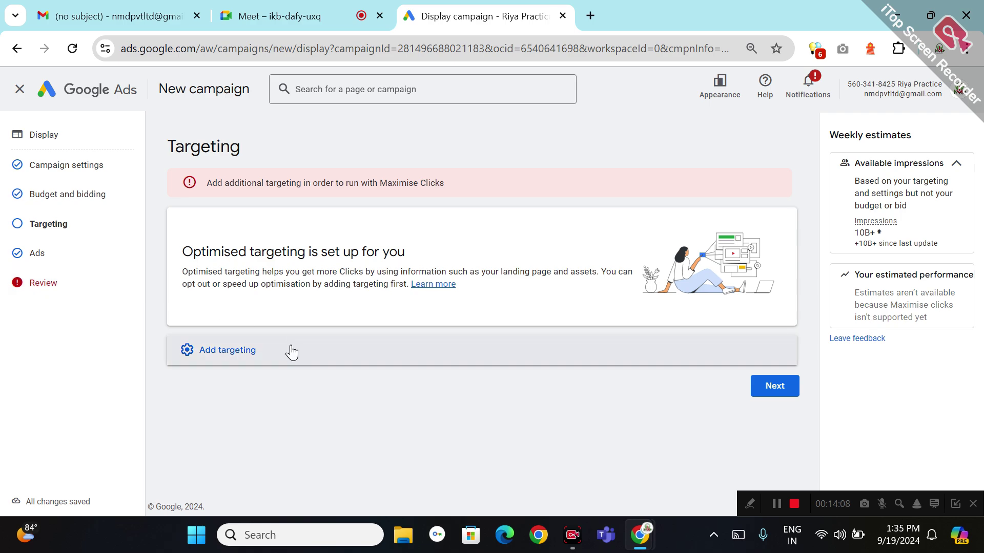
pyautogui.click(266, 353)
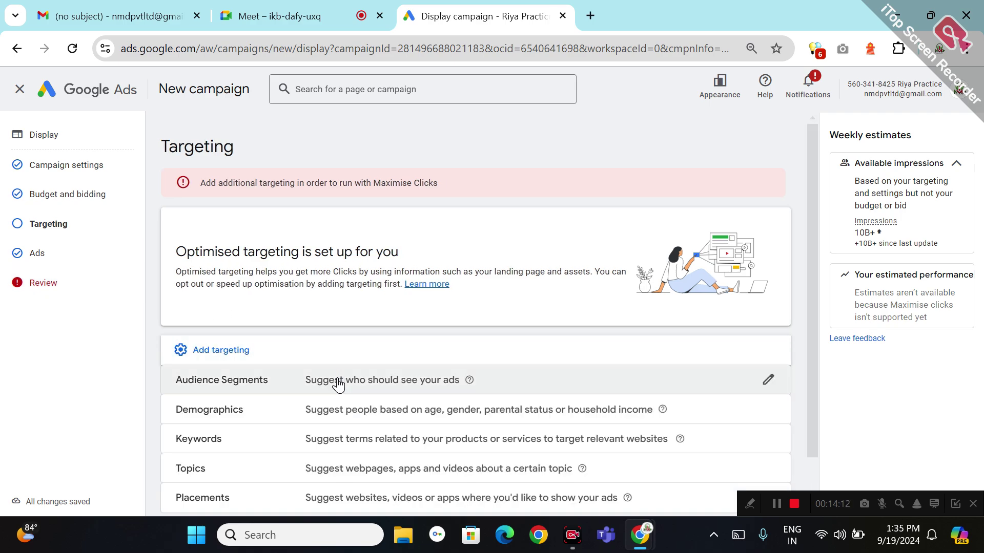
pyautogui.click(453, 382)
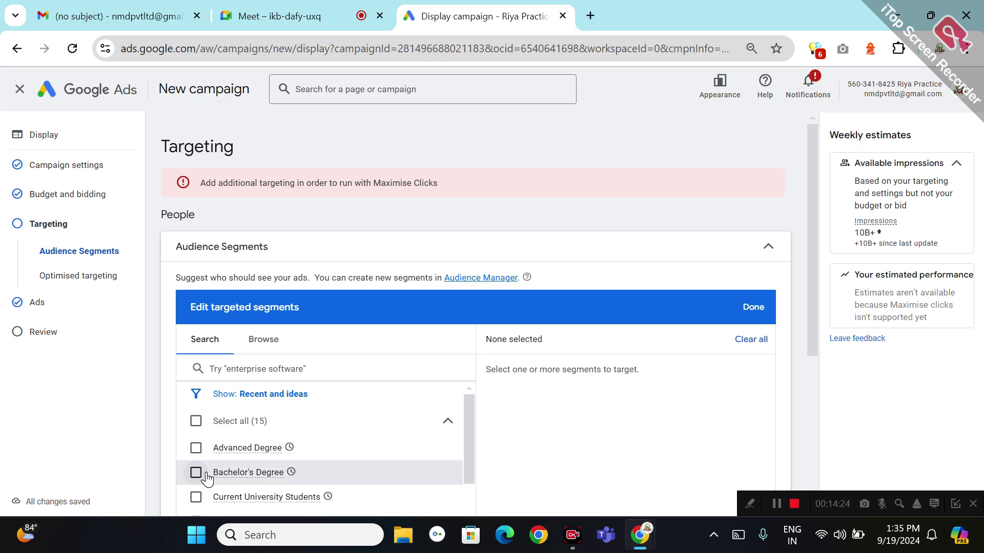
# Add the suggested audience segments Advanced Degree, Business Technology, Python Data Programs and Big Data Solutions to the targeting.
pyautogui.click(197, 453)
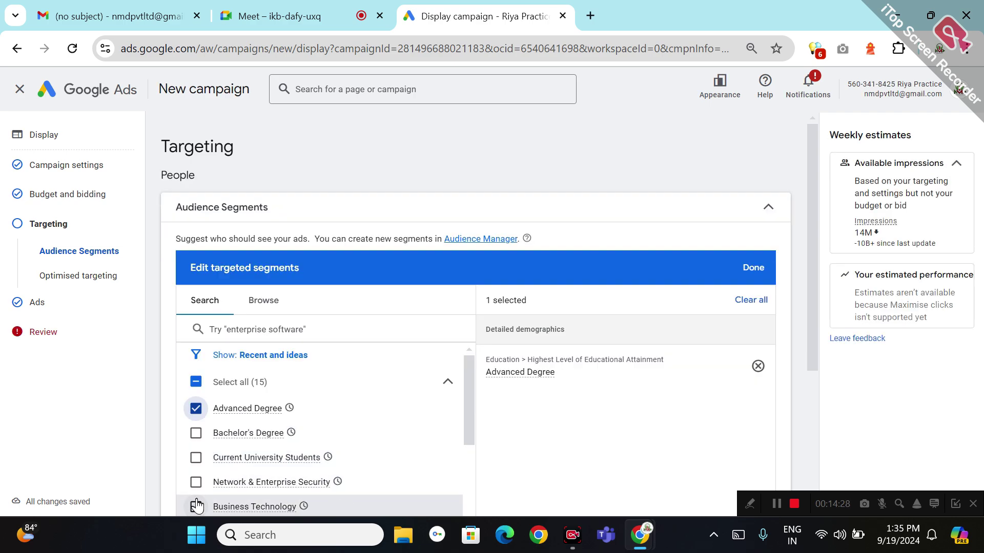
pyautogui.click(196, 506)
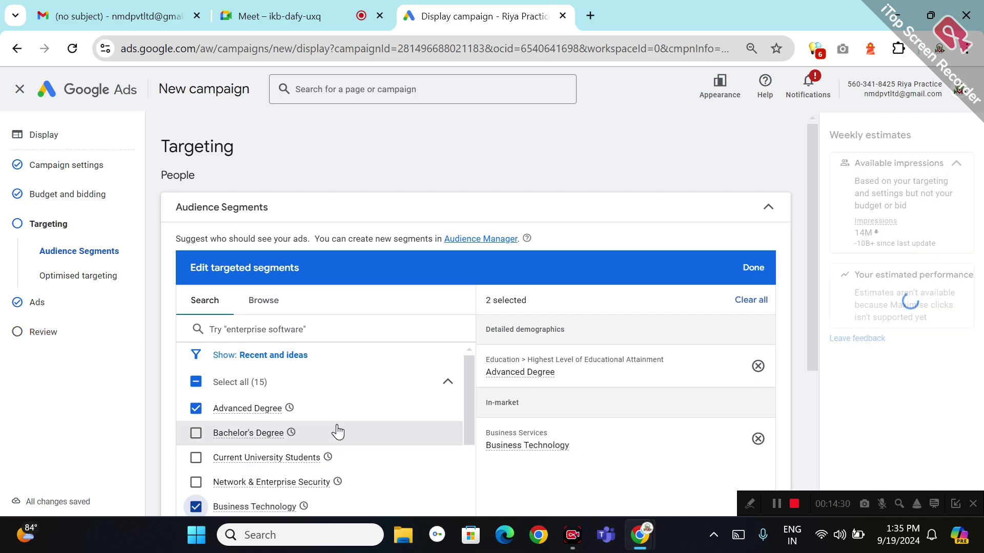
pyautogui.scroll(-3, 468, 479)
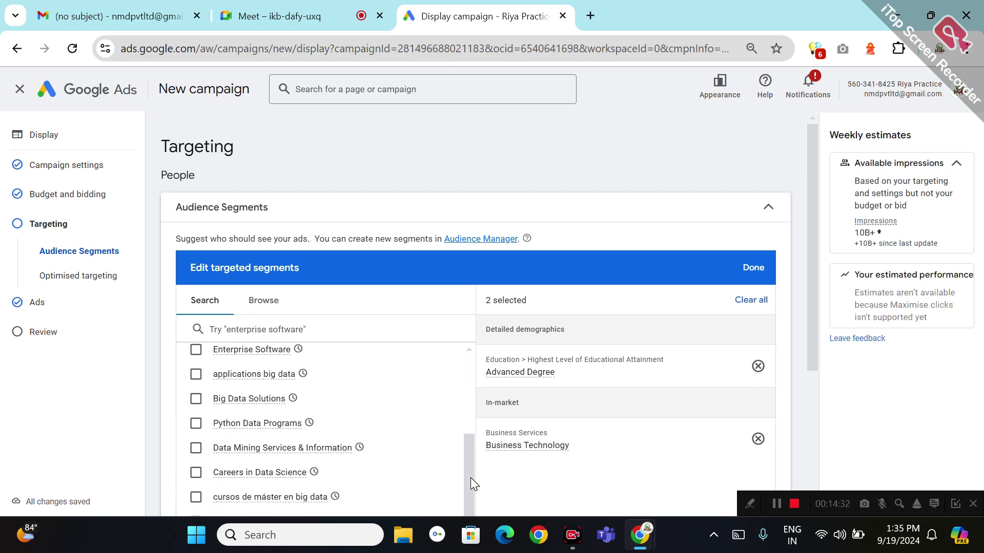
pyautogui.click(195, 423)
pyautogui.click(196, 399)
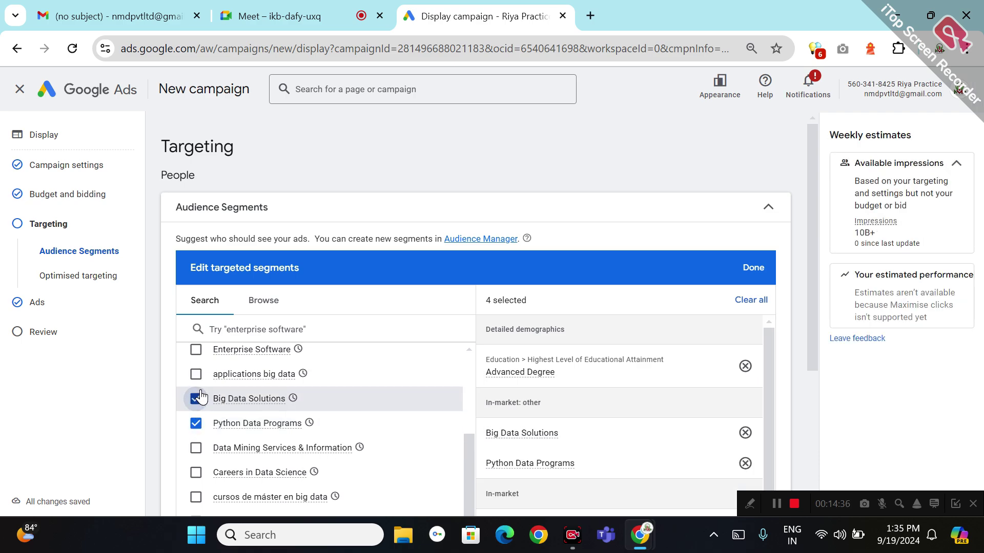
# Add the segments applications big data, Data Mining Services & Information, Careers in Data Science and cursos de máster en big data.
pyautogui.click(199, 378)
pyautogui.click(201, 372)
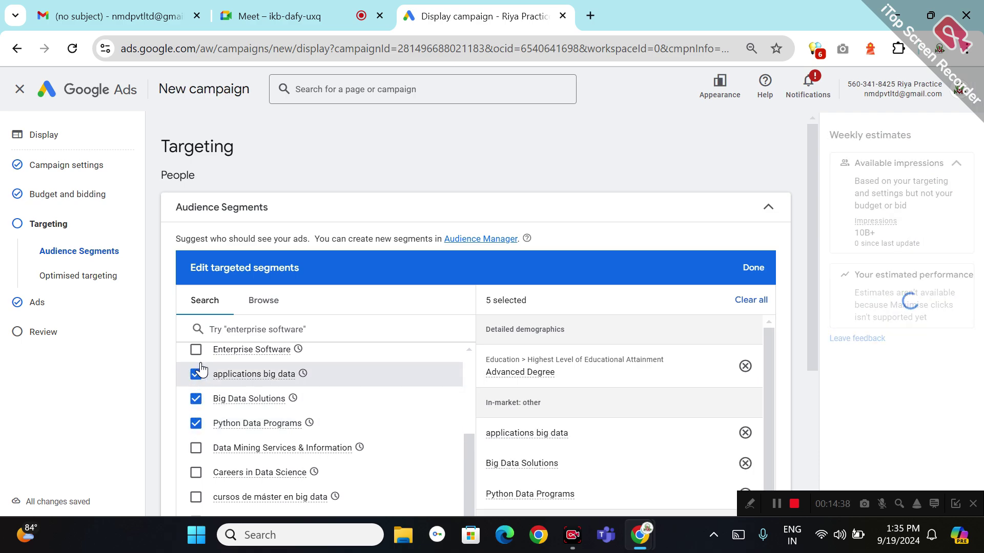
pyautogui.click(197, 374)
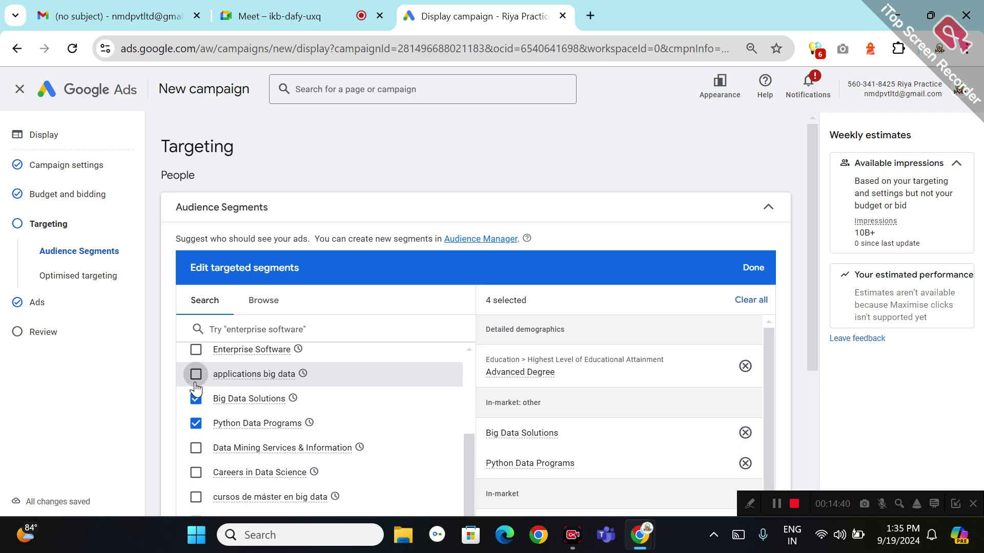
pyautogui.click(193, 449)
pyautogui.click(195, 472)
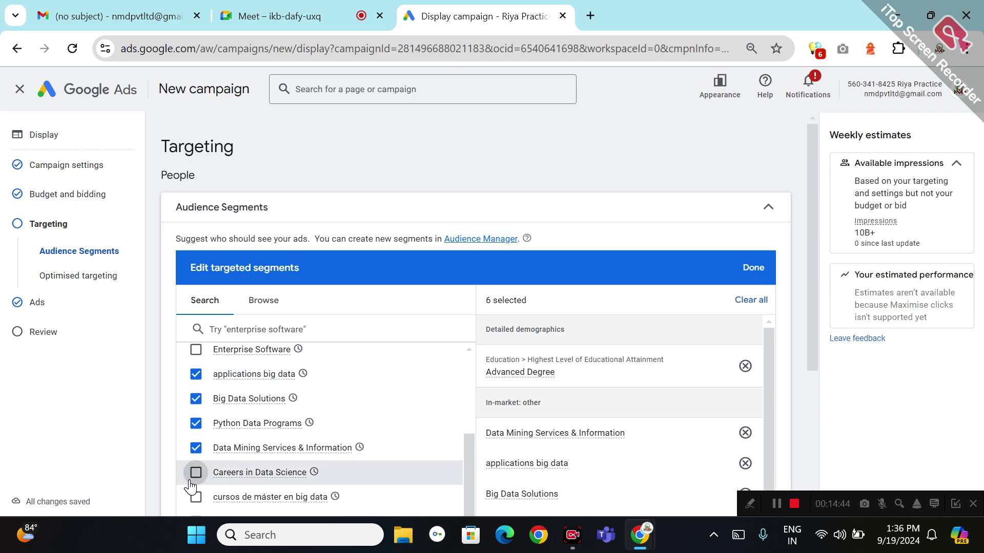
pyautogui.click(192, 496)
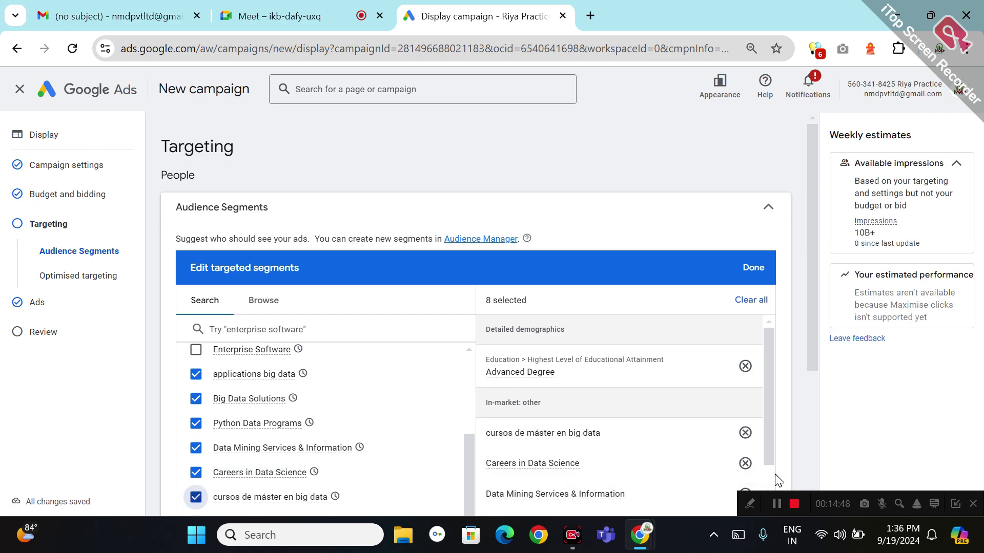
pyautogui.scroll(-3, 774, 476)
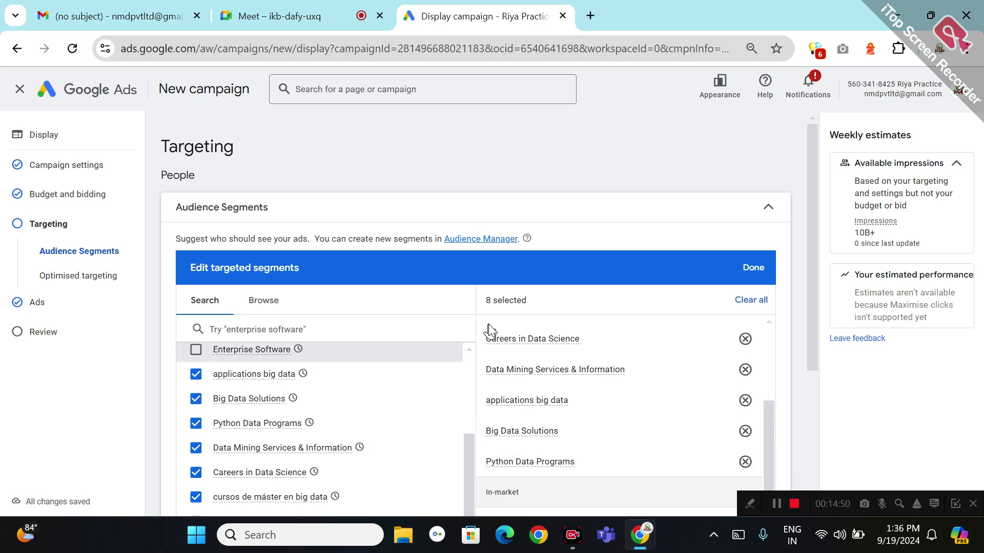
# Browse the Parental Status segments in detailed demographics and target parents of Infants, Toddlers, Pre-Schoolers and Primary-Schoolers.
pyautogui.click(265, 306)
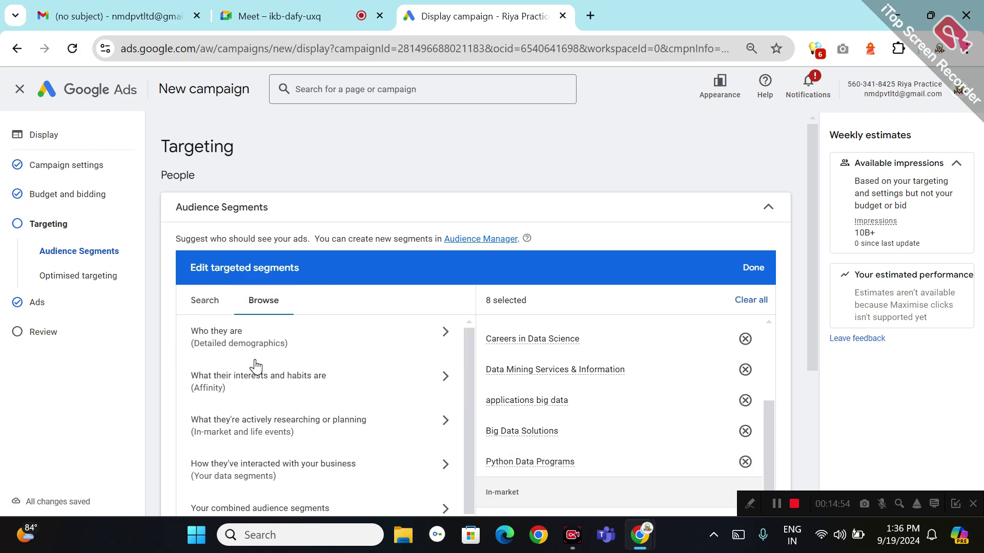
pyautogui.click(270, 356)
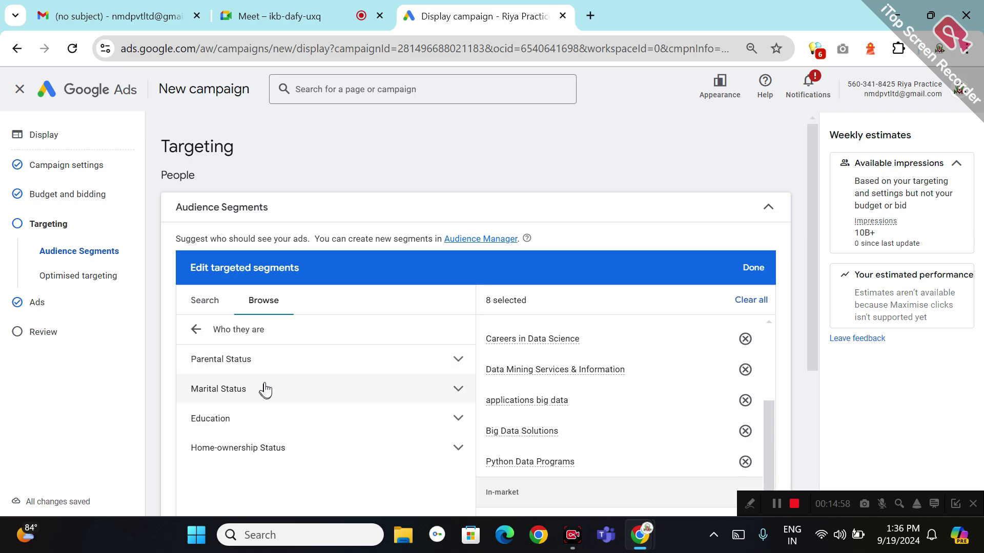
pyautogui.click(284, 365)
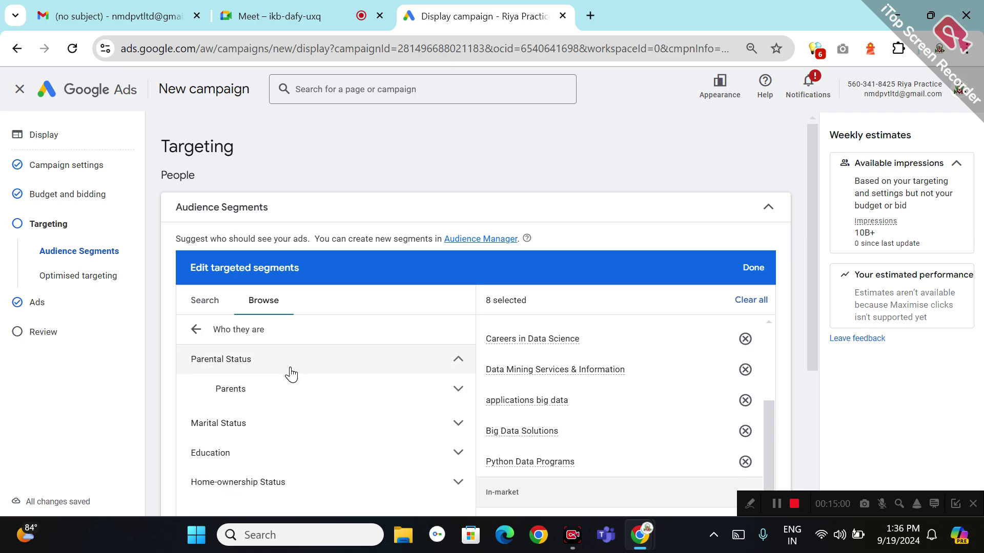
pyautogui.click(270, 403)
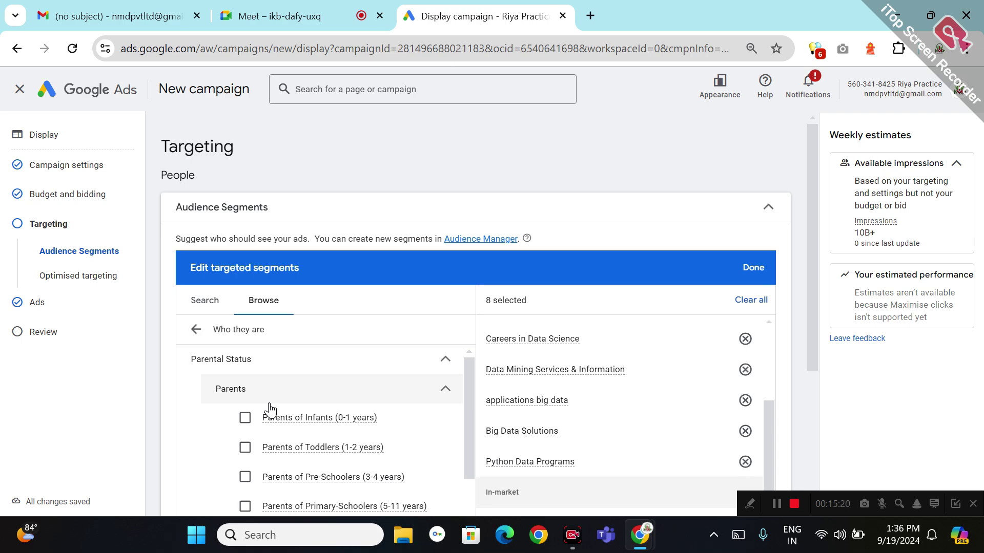
pyautogui.click(244, 422)
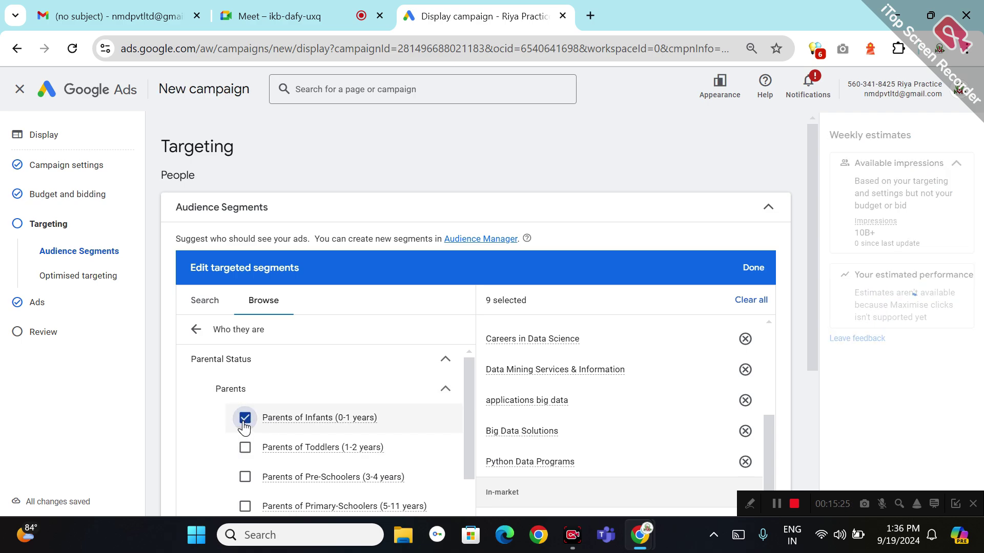
pyautogui.click(248, 455)
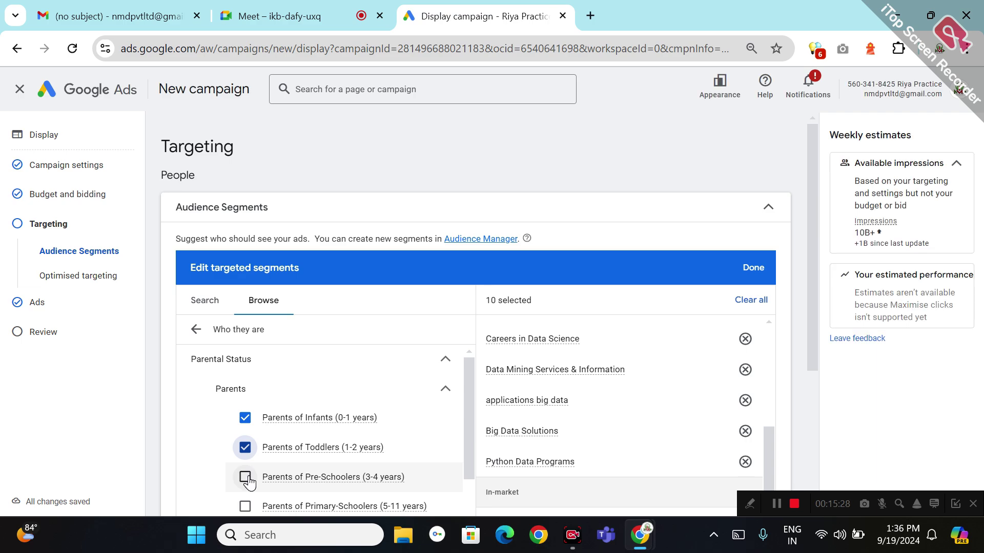
pyautogui.click(246, 478)
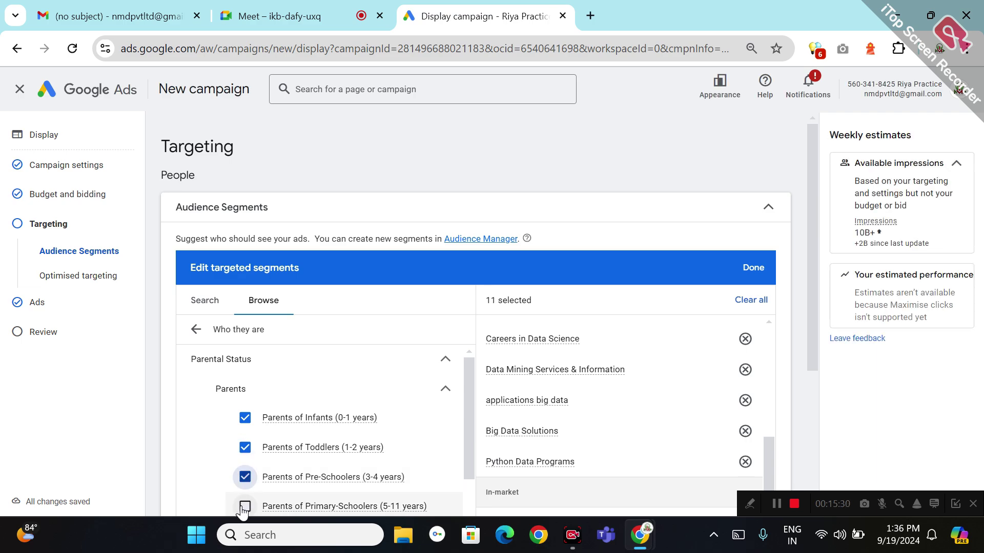
pyautogui.click(244, 507)
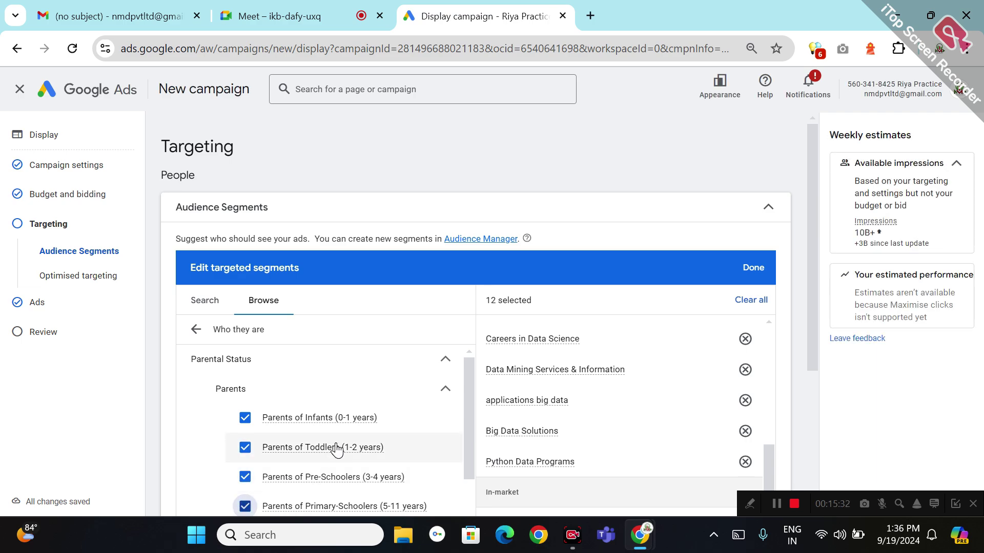
pyautogui.moveTo(337, 450)
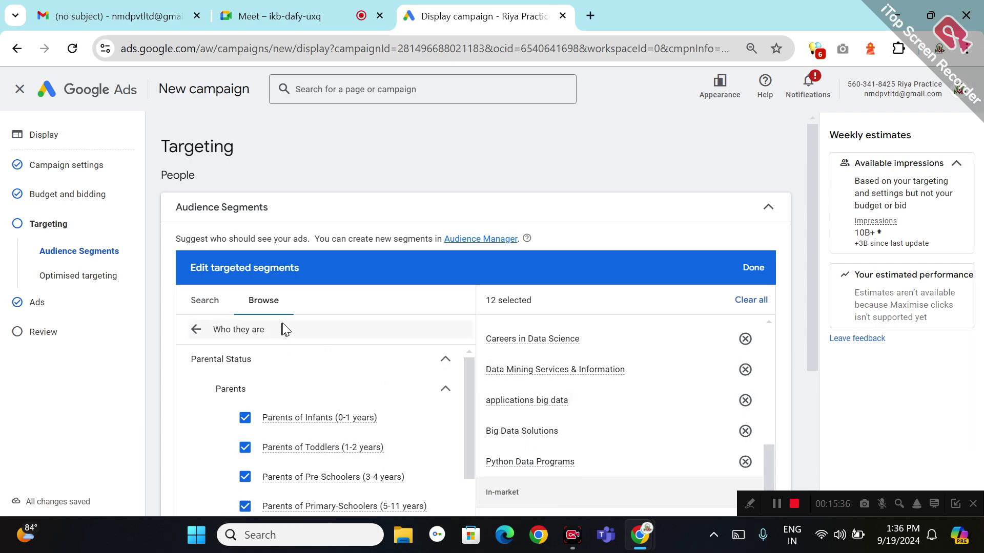
# Add the Single segment from Marital Status in the detailed demographics to the targeted segments.
pyautogui.click(195, 330)
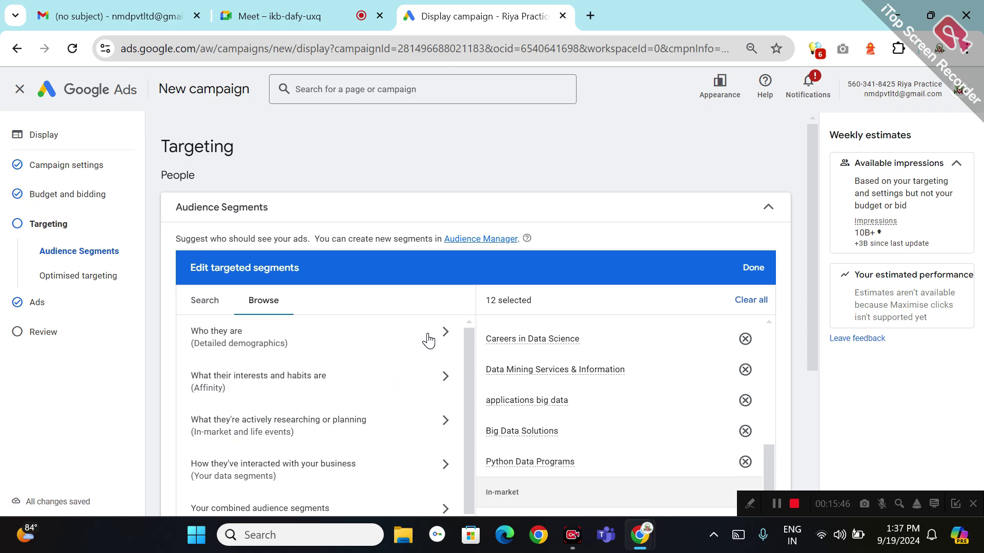
pyautogui.click(275, 346)
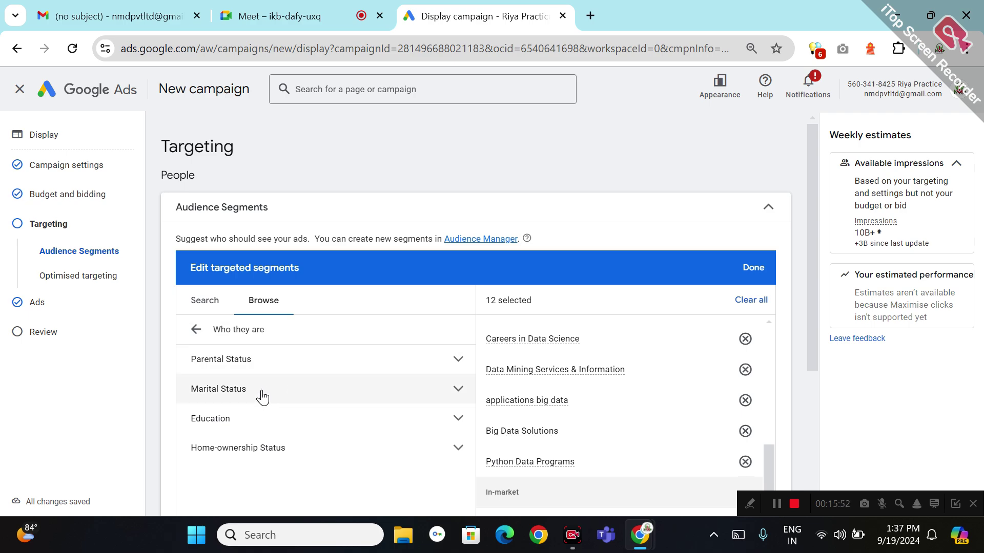
pyautogui.click(453, 393)
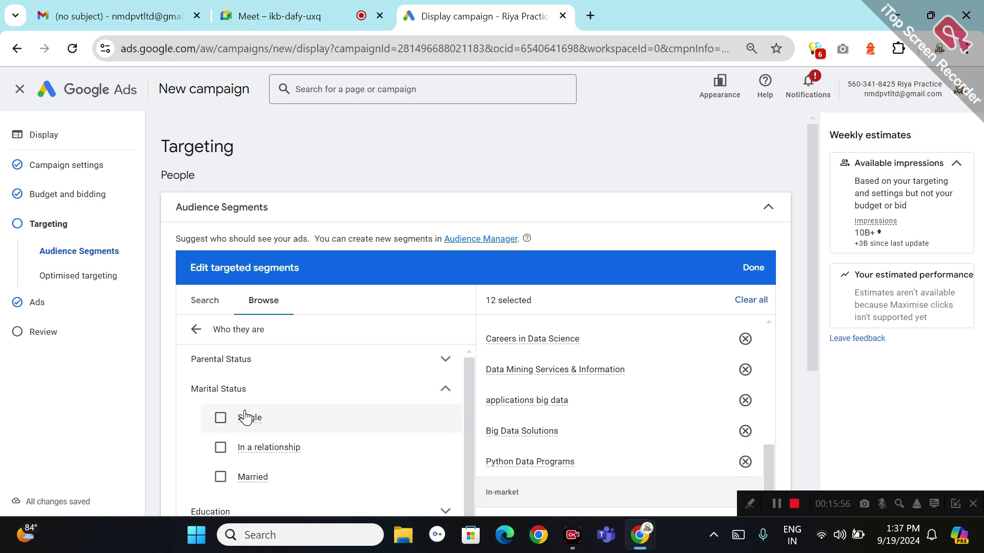
pyautogui.click(222, 422)
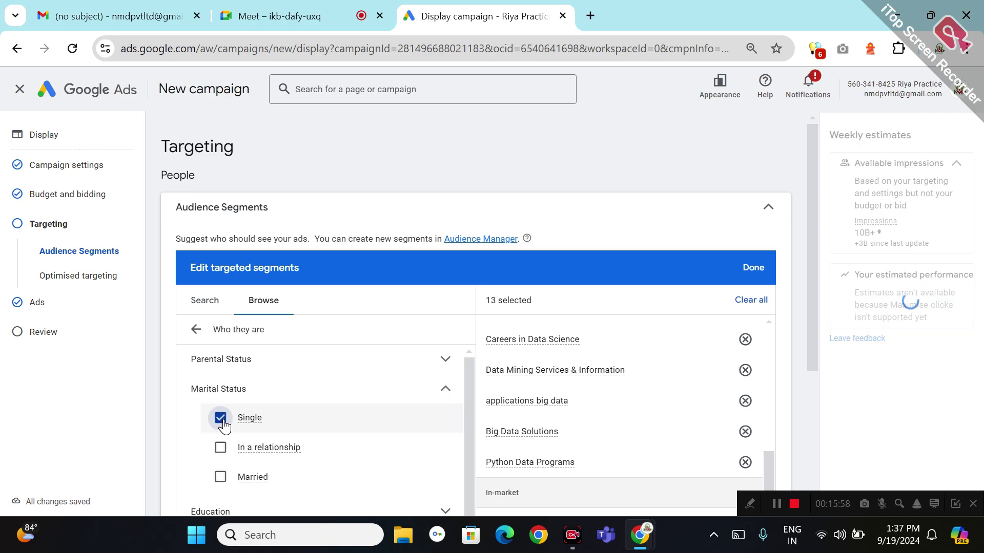
# Add the In a relationship and Married segments from Marital Status and finish editing the targeted segments.
pyautogui.click(212, 451)
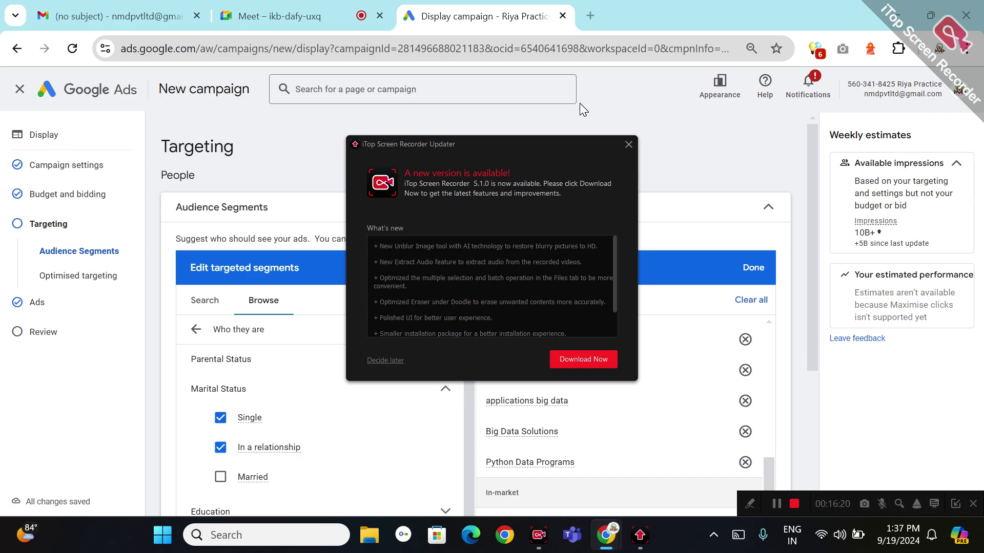
pyautogui.click(627, 145)
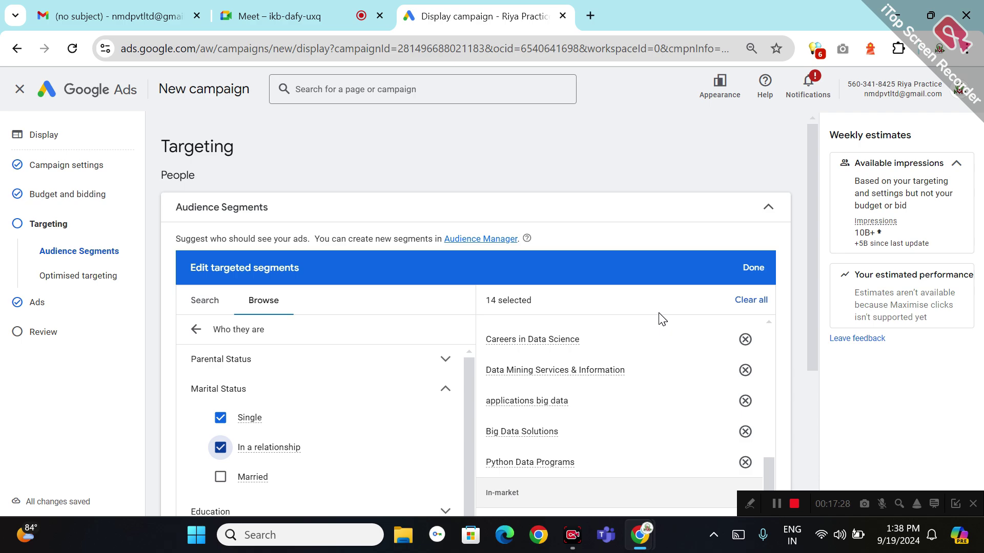
pyautogui.click(222, 478)
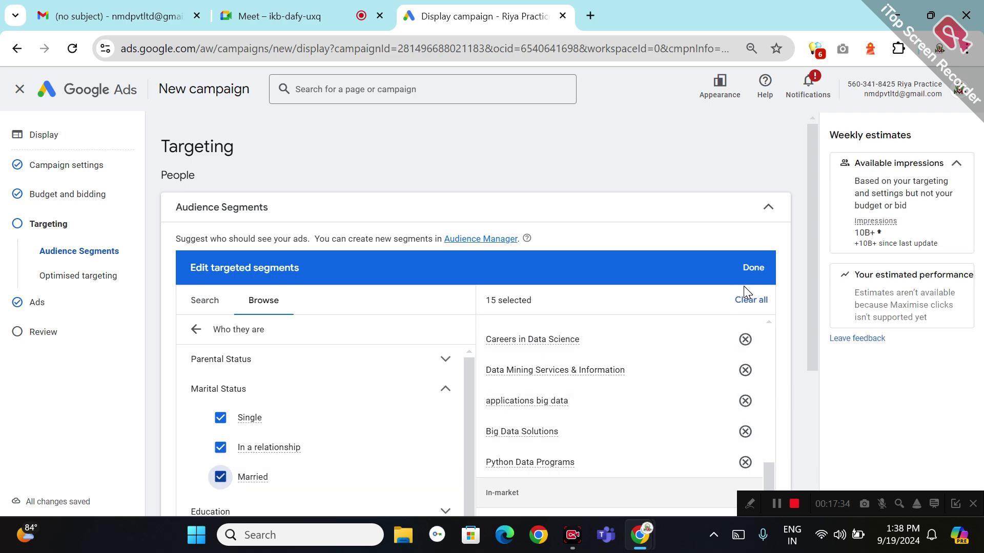
pyautogui.click(759, 270)
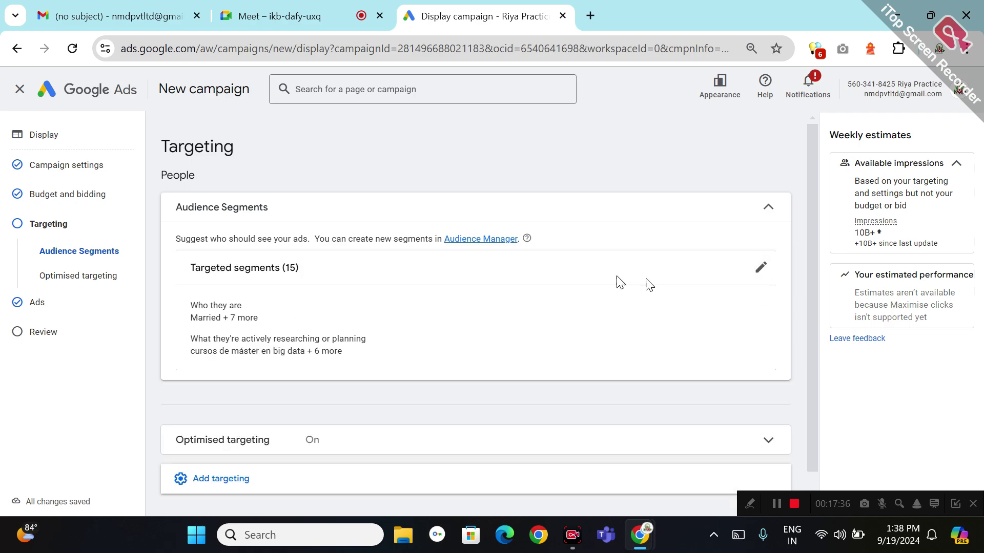
pyautogui.click(275, 484)
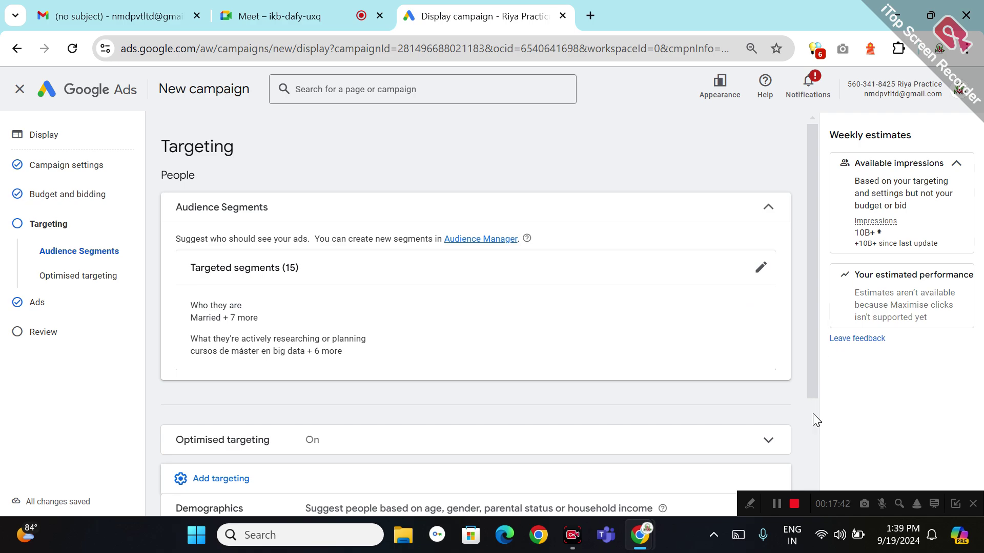
pyautogui.scroll(-3, 813, 417)
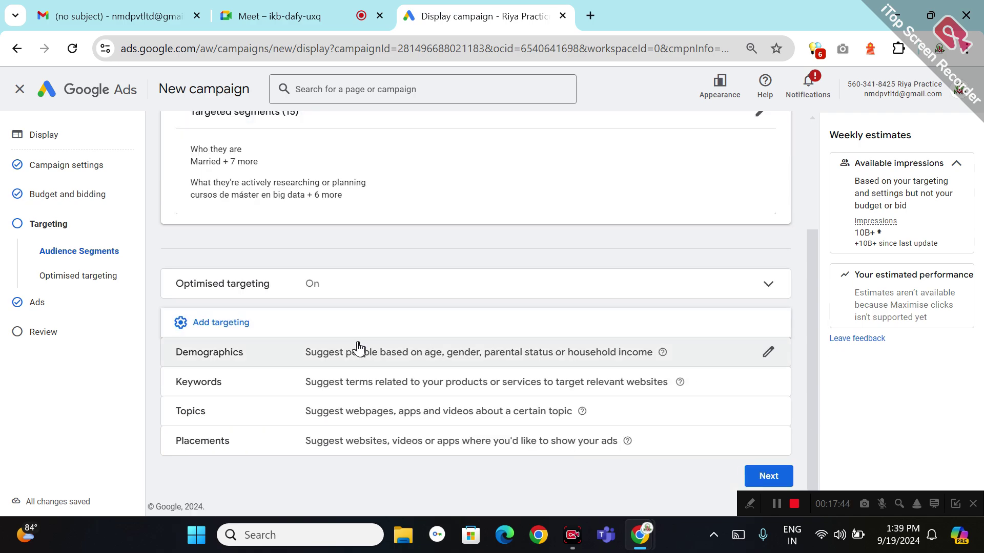
pyautogui.click(373, 323)
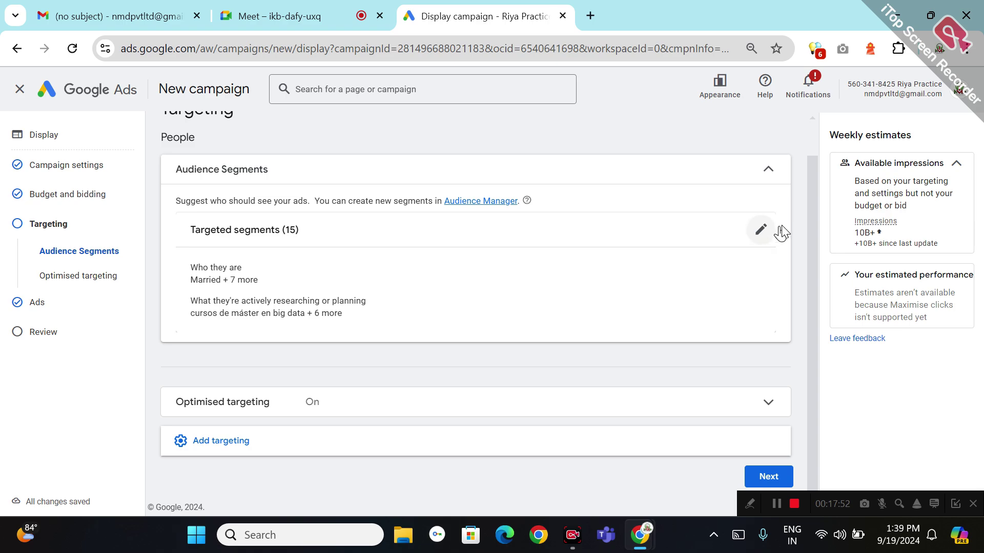
# Reopen the targeted segments and add Current University Students from the Education demographics.
pyautogui.click(760, 230)
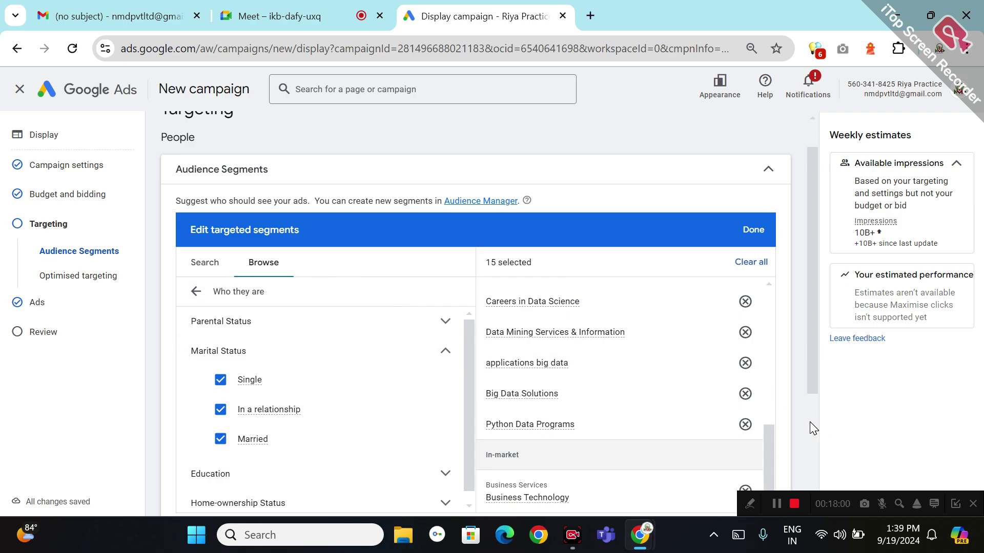
pyautogui.scroll(-3, 809, 423)
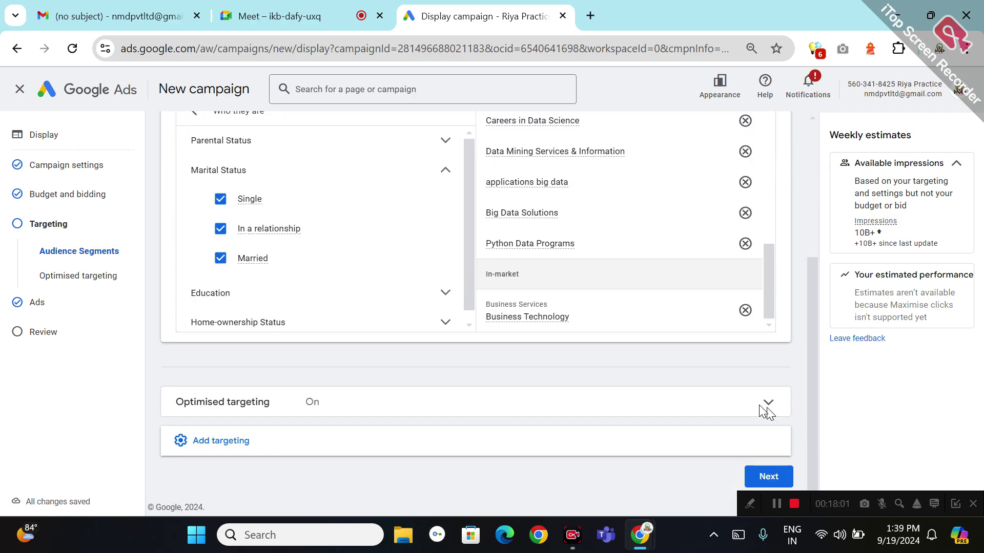
pyautogui.click(245, 302)
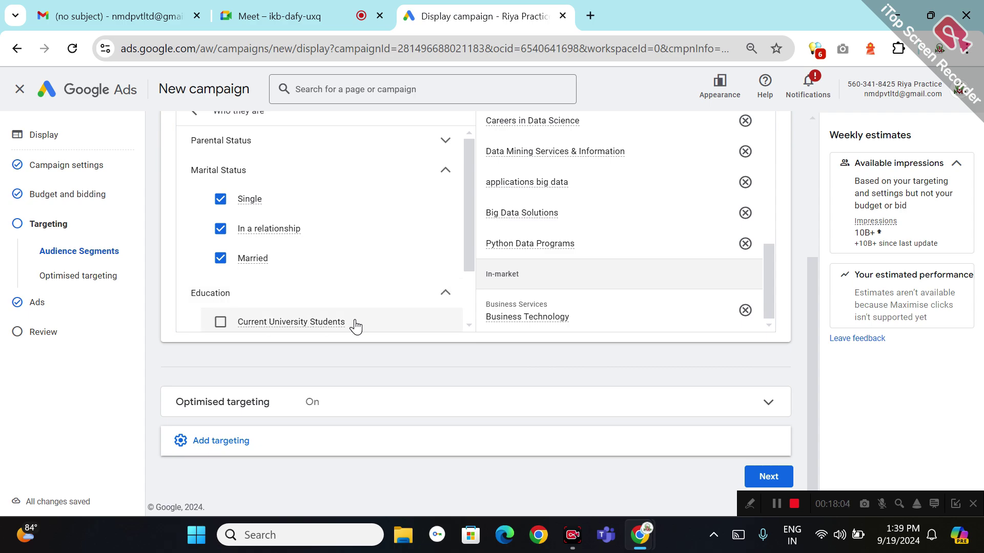
pyautogui.click(220, 321)
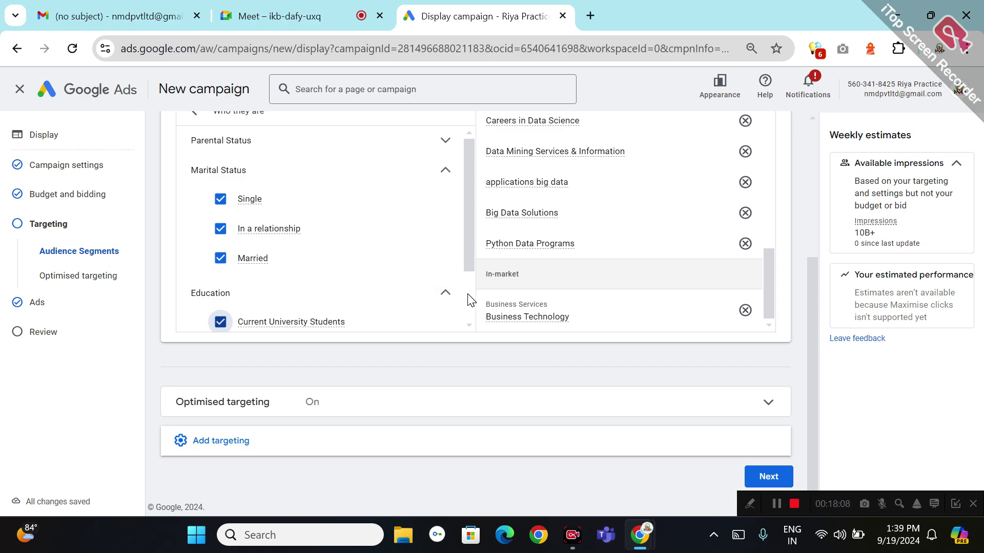
pyautogui.scroll(-2, 466, 299)
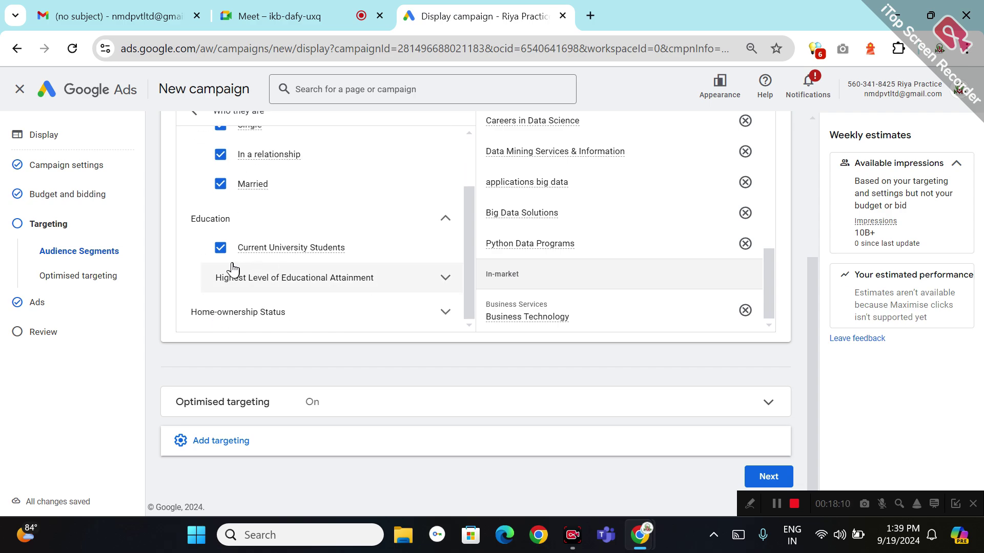
pyautogui.click(376, 323)
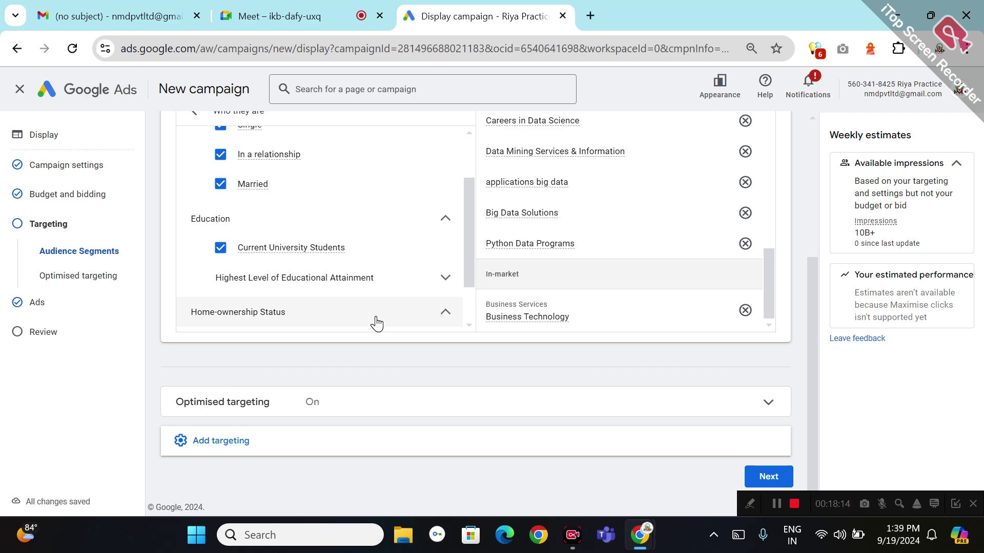
pyautogui.click(443, 318)
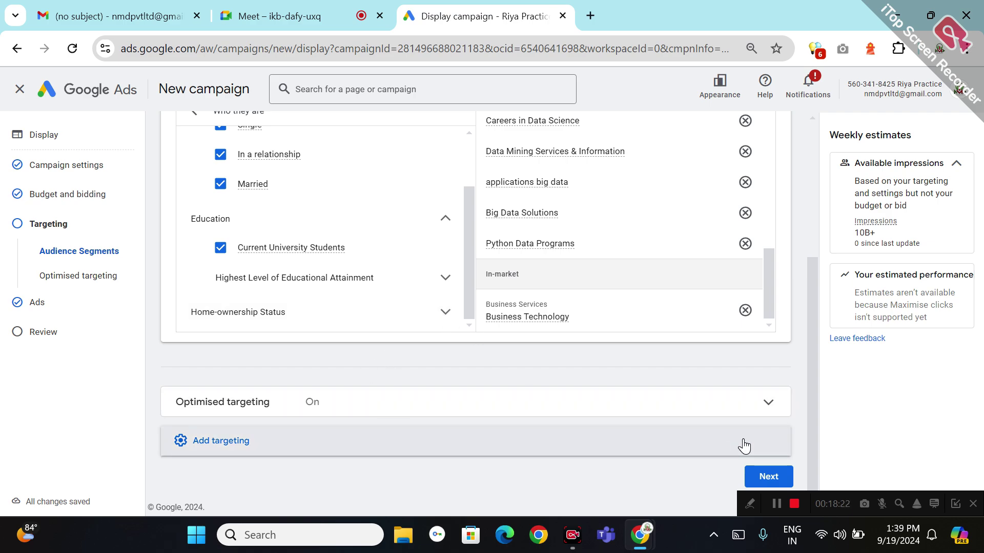
# Expand the optimised targeting settings and add Demographics targeting that excludes the 45 - 54 and 55 - 64 age groups.
pyautogui.click(769, 405)
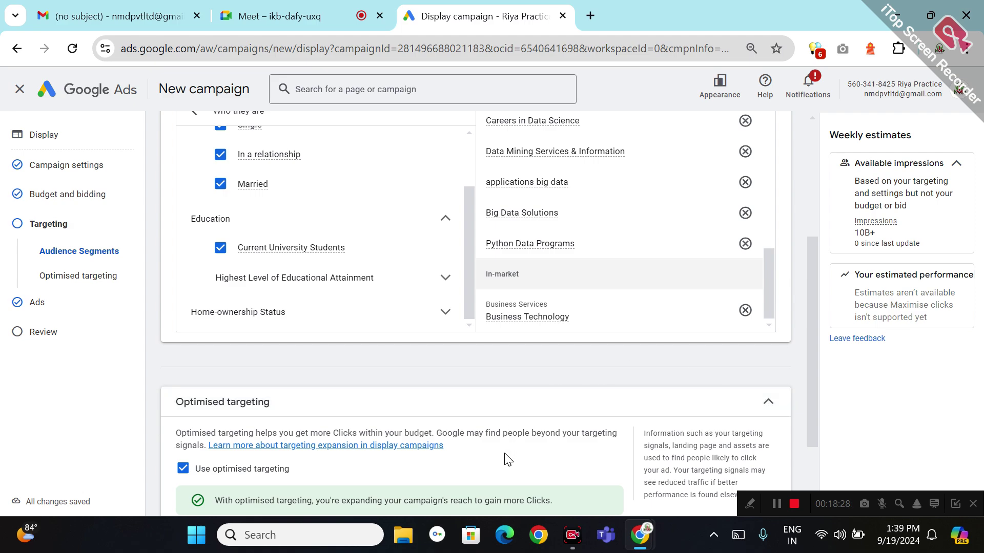
pyautogui.scroll(-2, 507, 459)
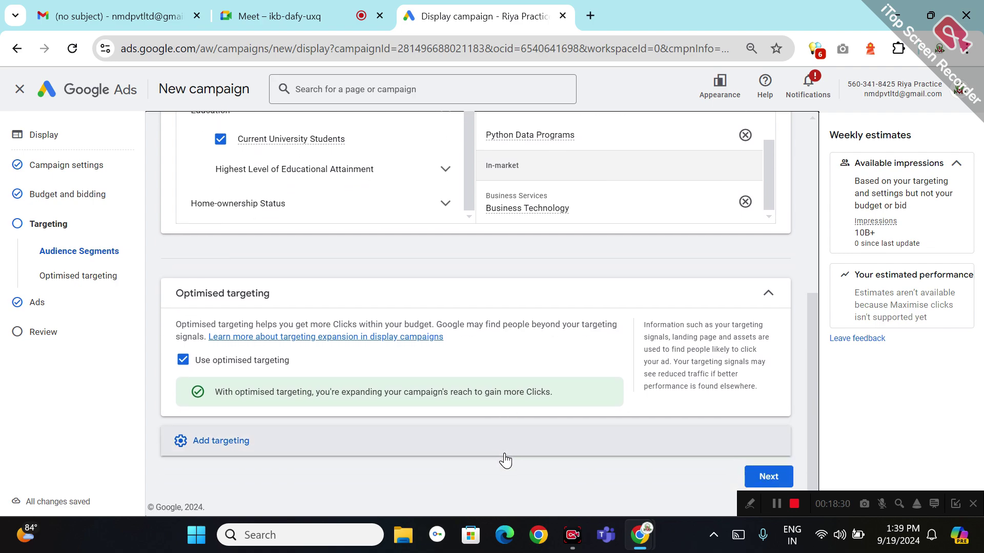
pyautogui.click(244, 447)
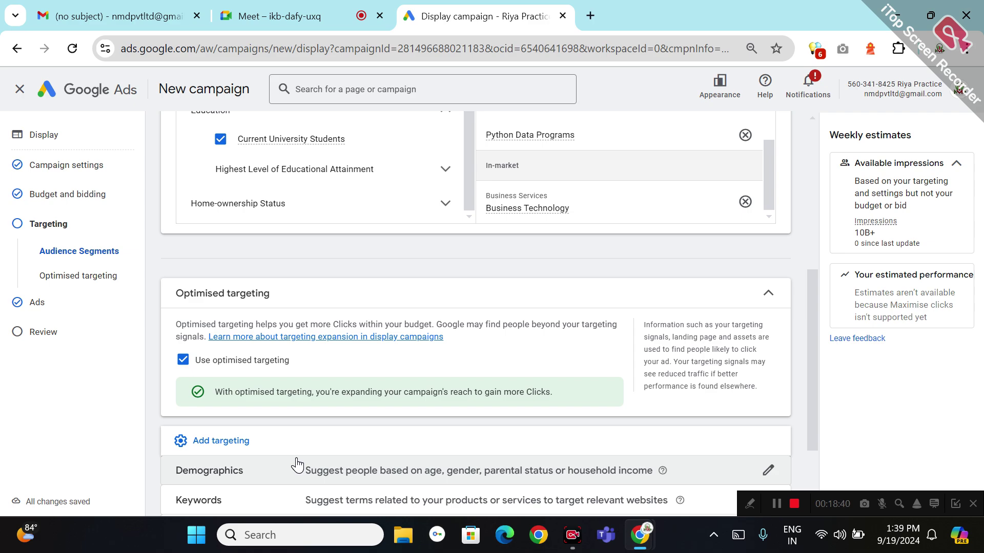
pyautogui.click(305, 482)
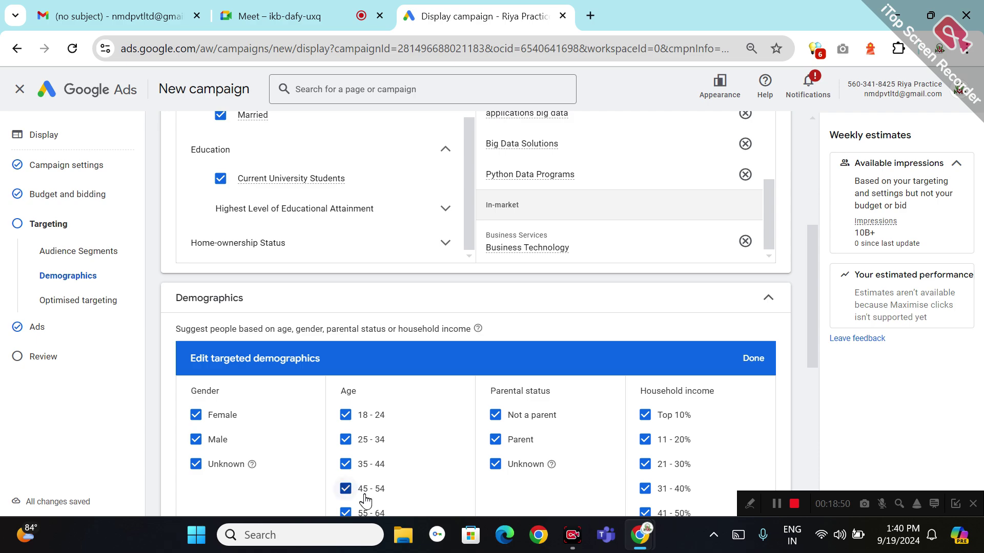
pyautogui.click(357, 515)
pyautogui.click(346, 491)
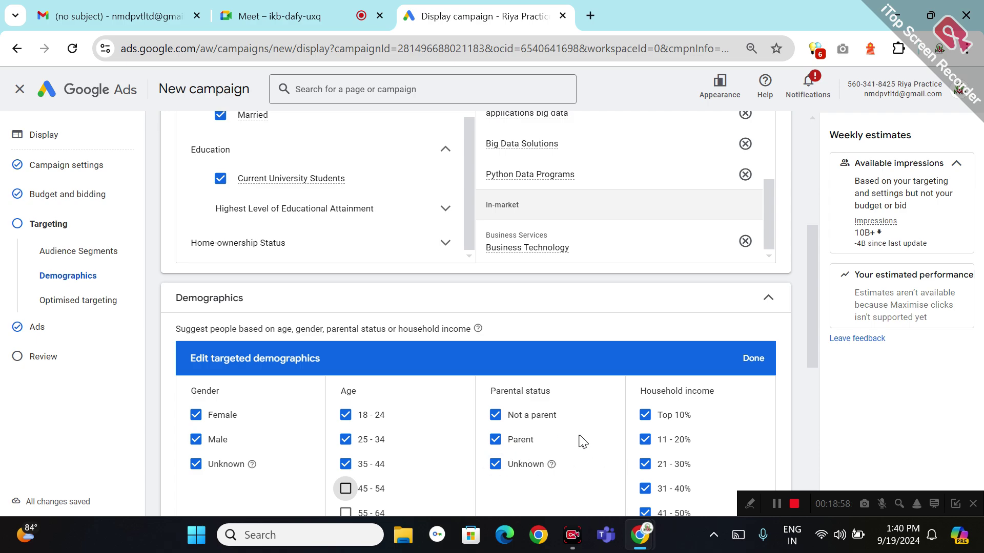
pyautogui.click(646, 514)
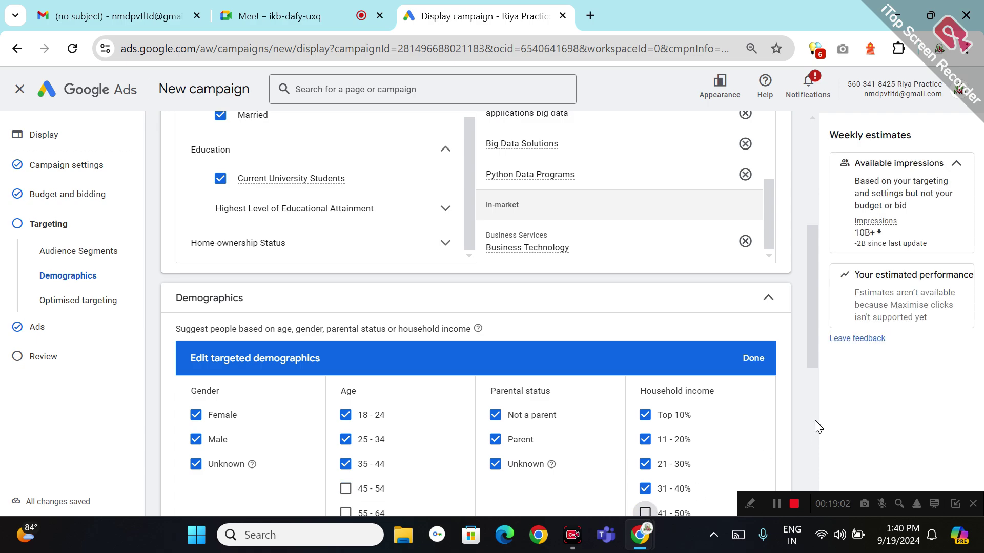
pyautogui.scroll(-7, 815, 420)
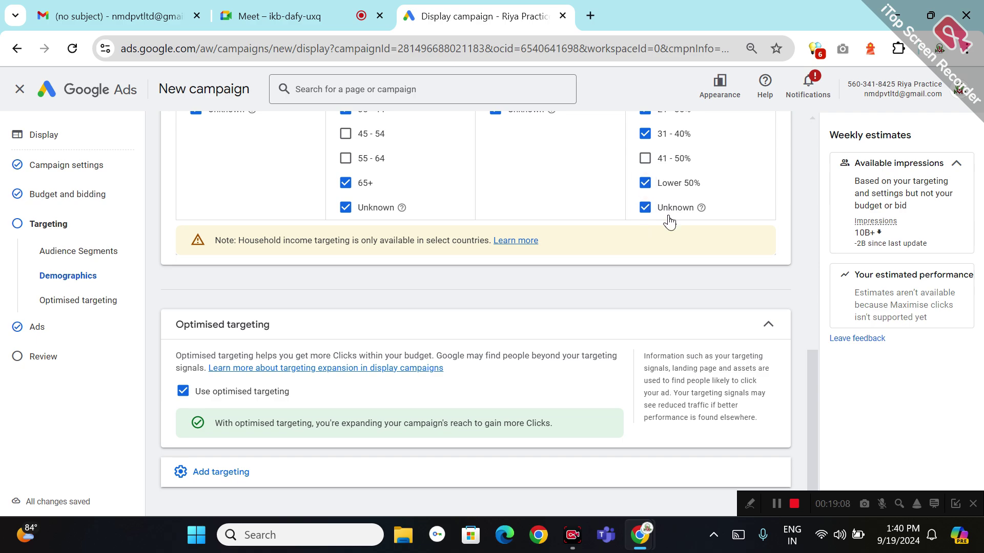
pyautogui.click(643, 160)
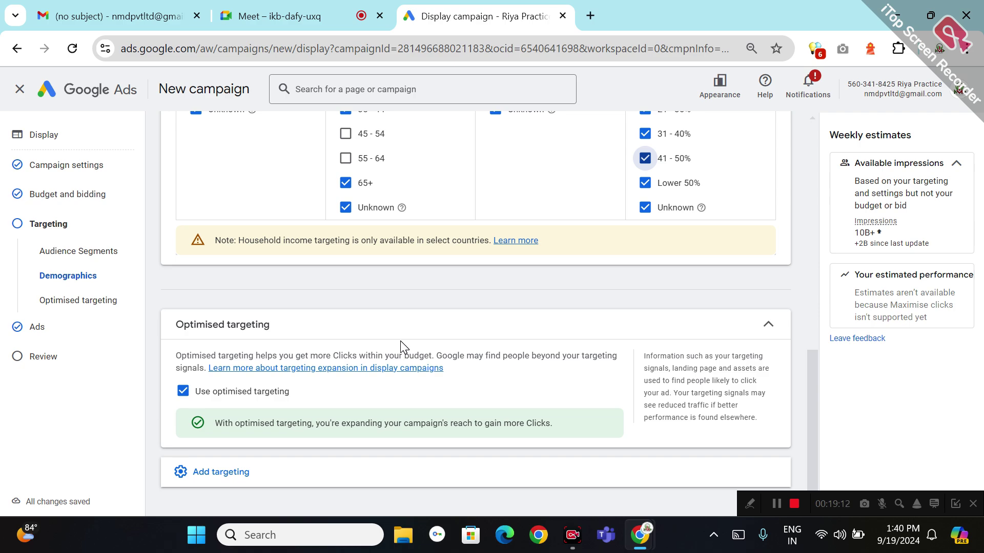
pyautogui.click(402, 327)
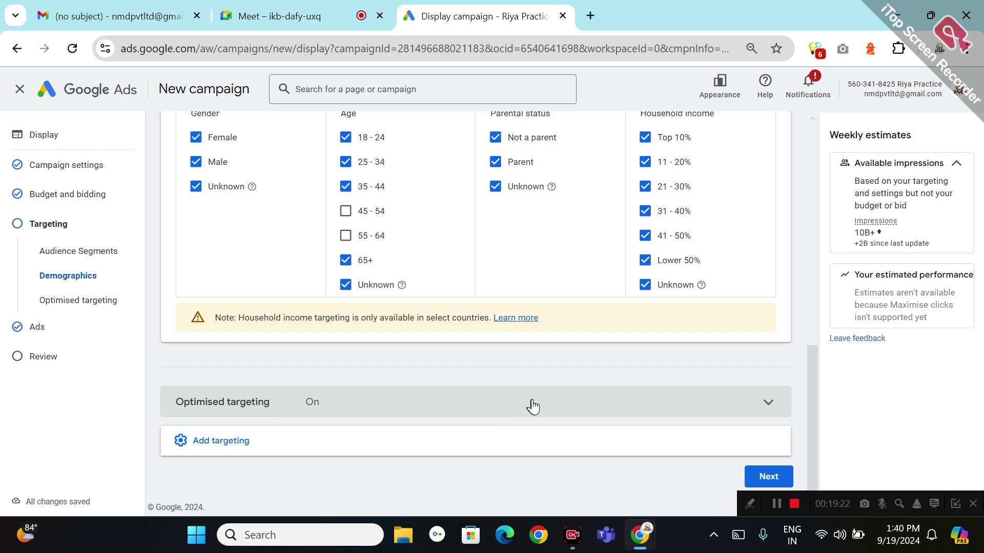
pyautogui.click(606, 413)
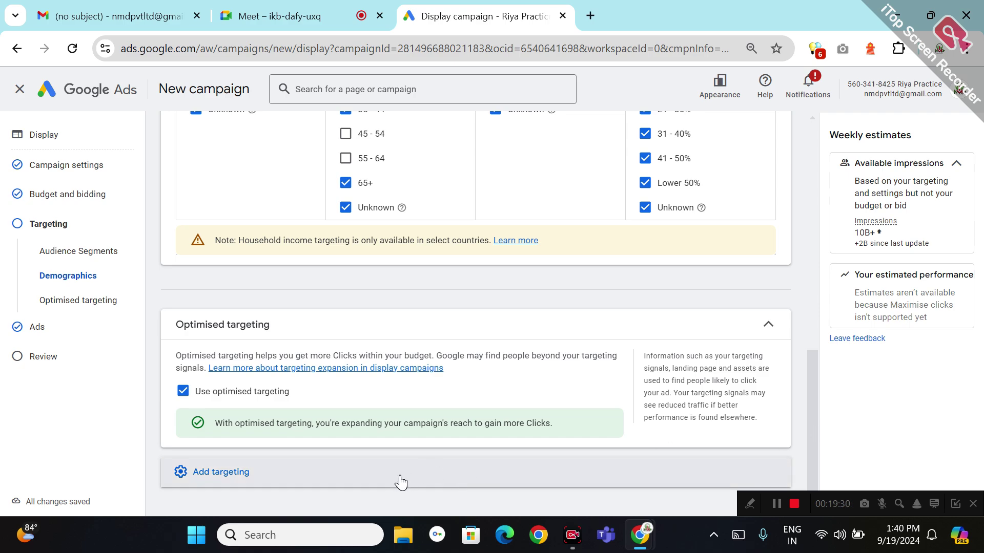
# Add Keywords as a further targeting type for the campaign.
pyautogui.click(239, 472)
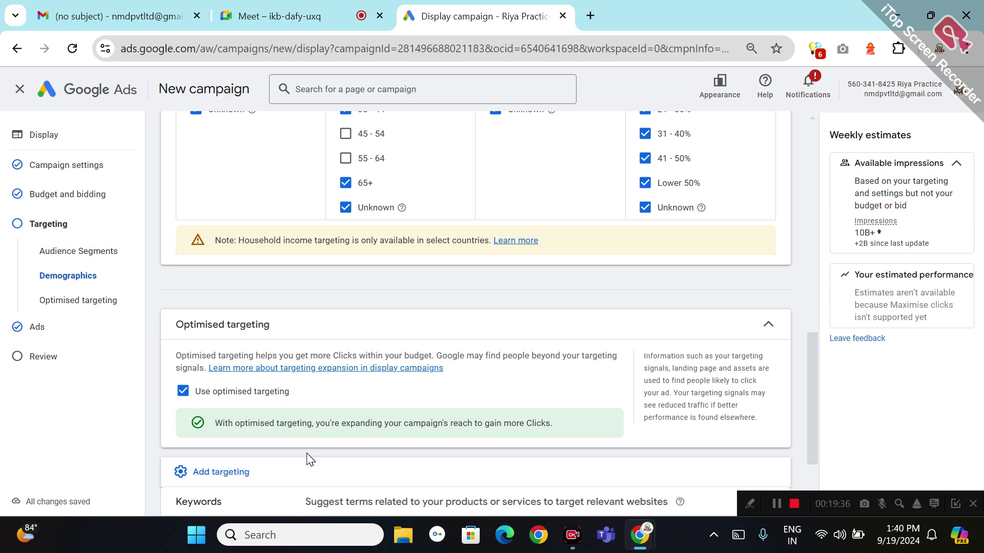
pyautogui.scroll(-1, 308, 459)
pyautogui.scroll(-1, 308, 460)
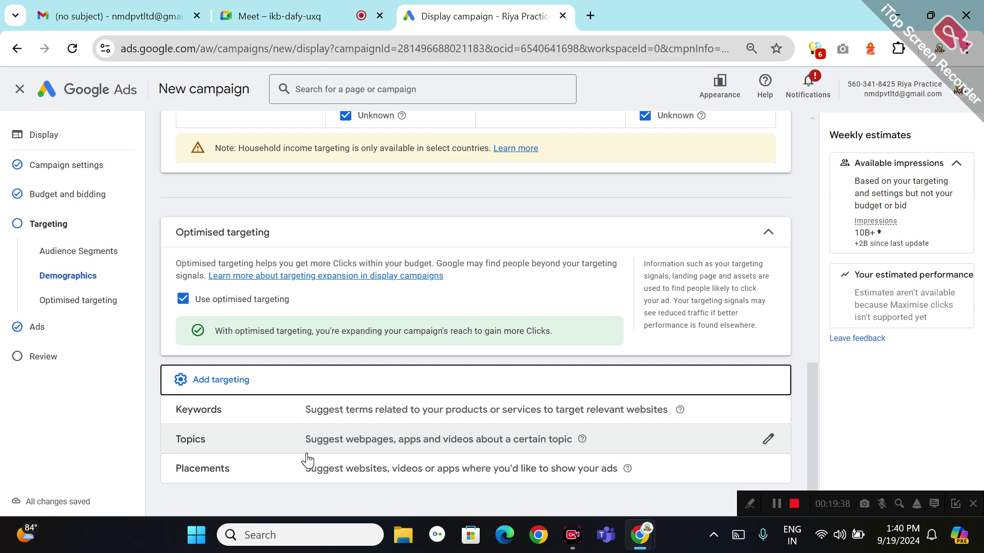
pyautogui.click(575, 424)
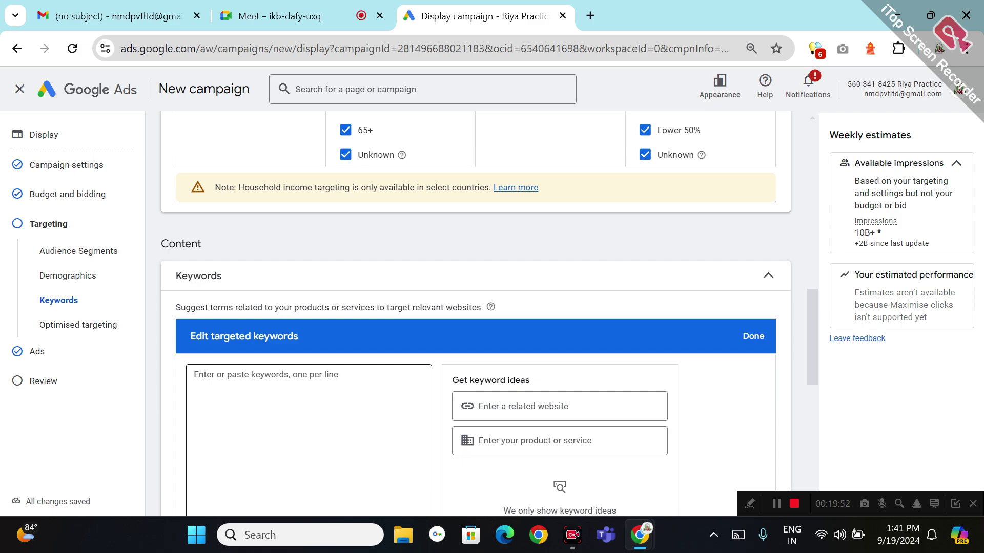
# Enter the targeted keywords "data science courses" and "data analytic couirses" on separate lines.
pyautogui.click(194, 375)
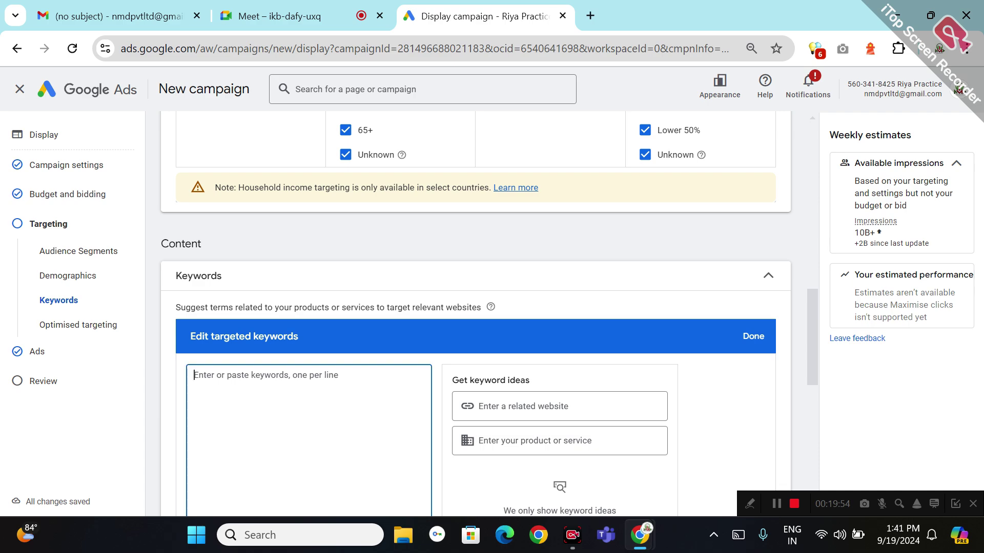
pyautogui.write('data')
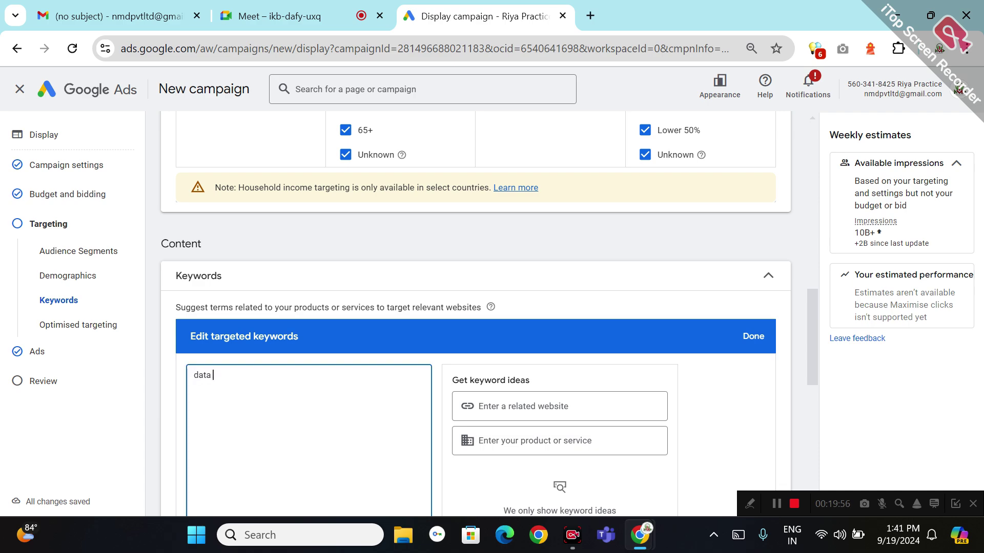
pyautogui.write(' scie')
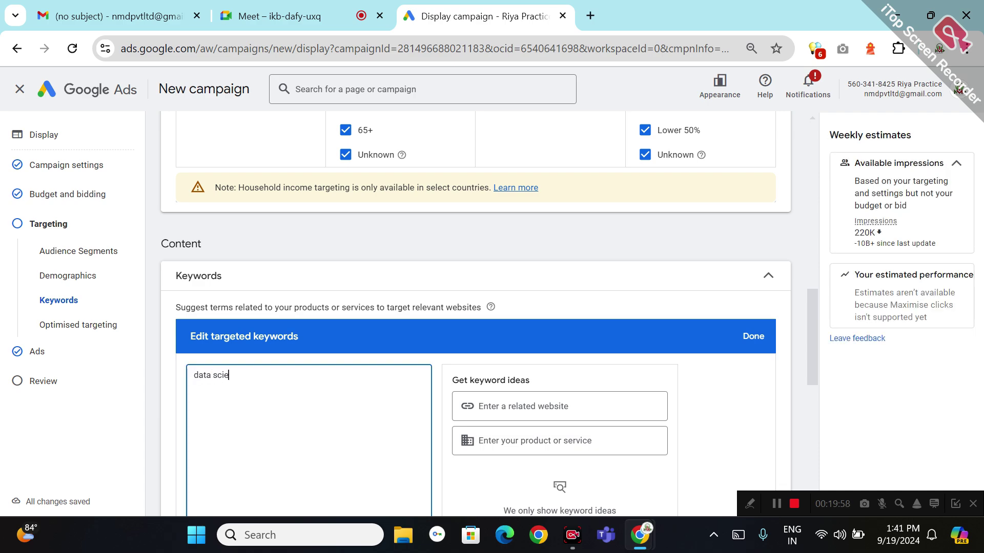
pyautogui.write('nce co')
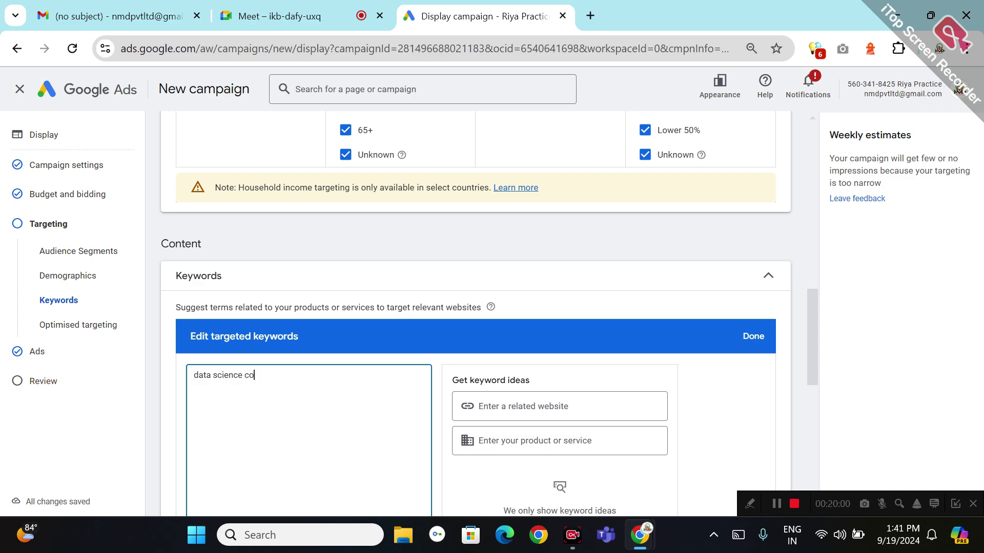
pyautogui.write('urses')
pyautogui.press('Return')
pyautogui.write('dat')
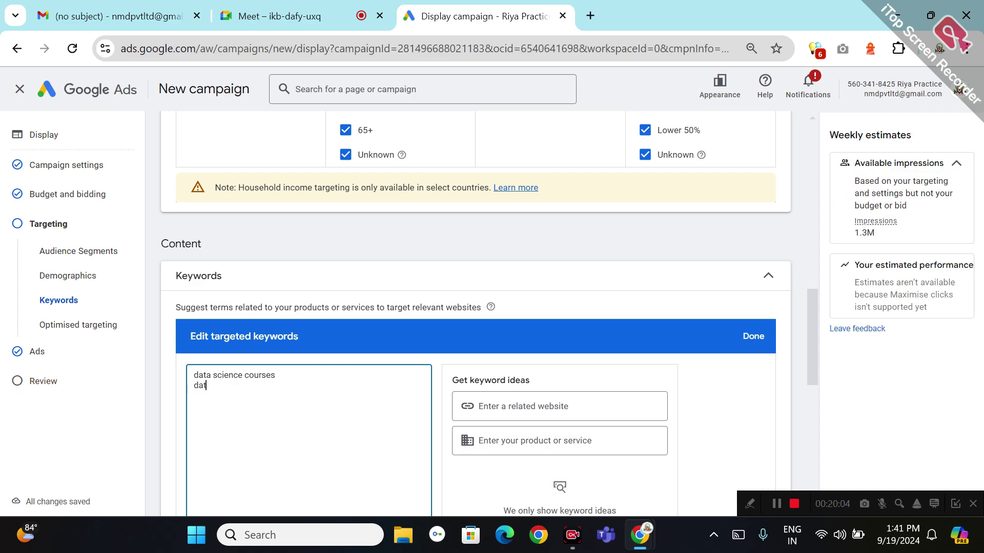
pyautogui.write('a ana')
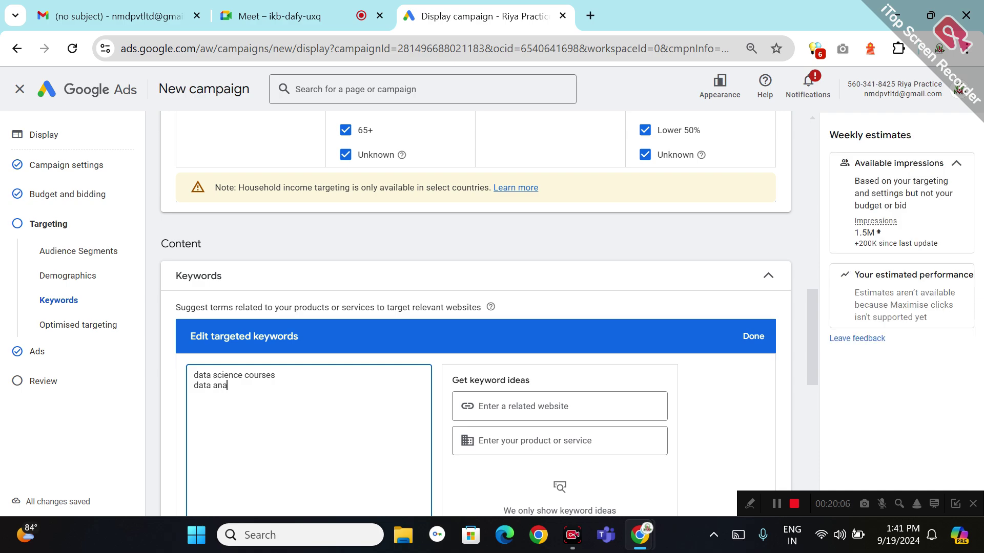
pyautogui.write('lytic')
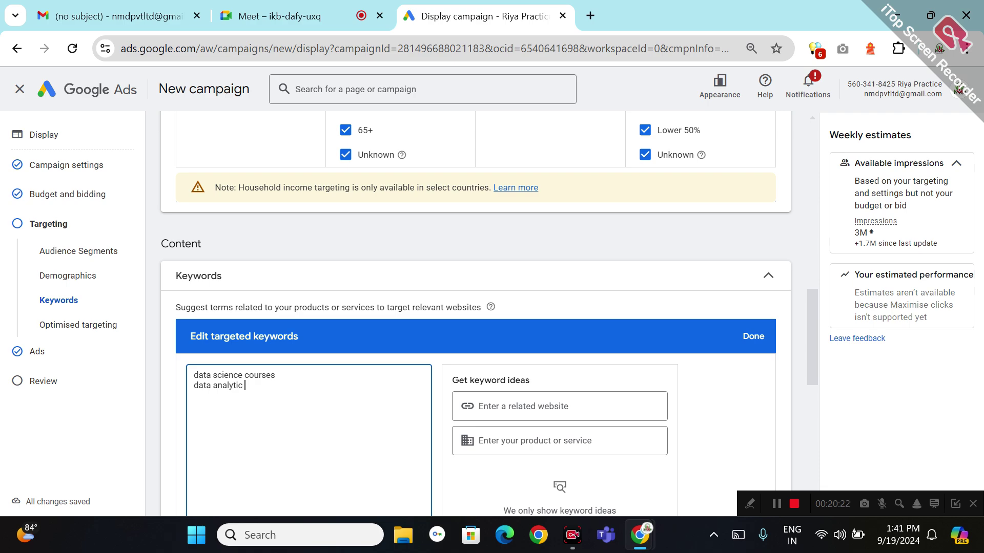
pyautogui.write('couirses')
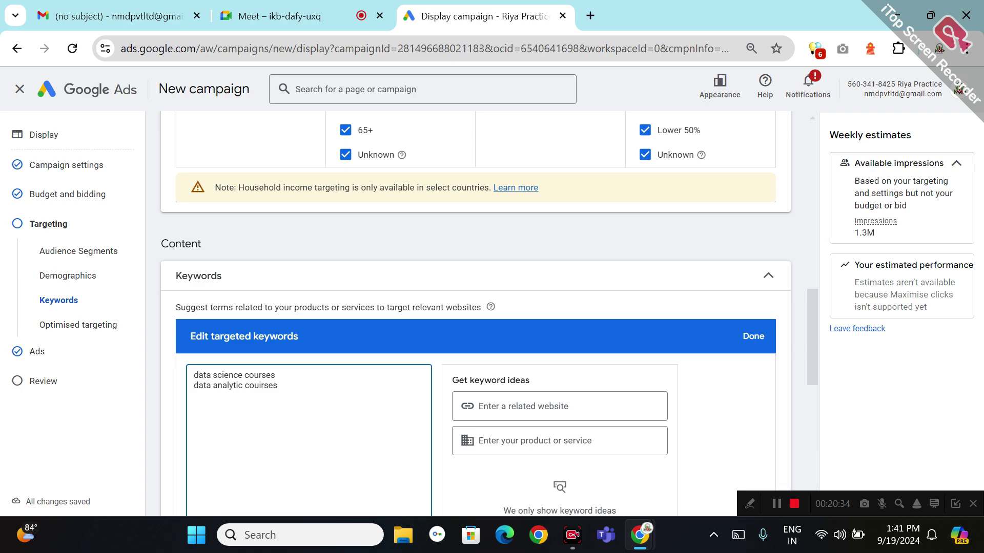
# Add "data analytic" and "data science" as further targeted keywords on separate lines and finish editing the keyword list.
pyautogui.press('Return')
pyautogui.write('data analytic')
pyautogui.press('Return')
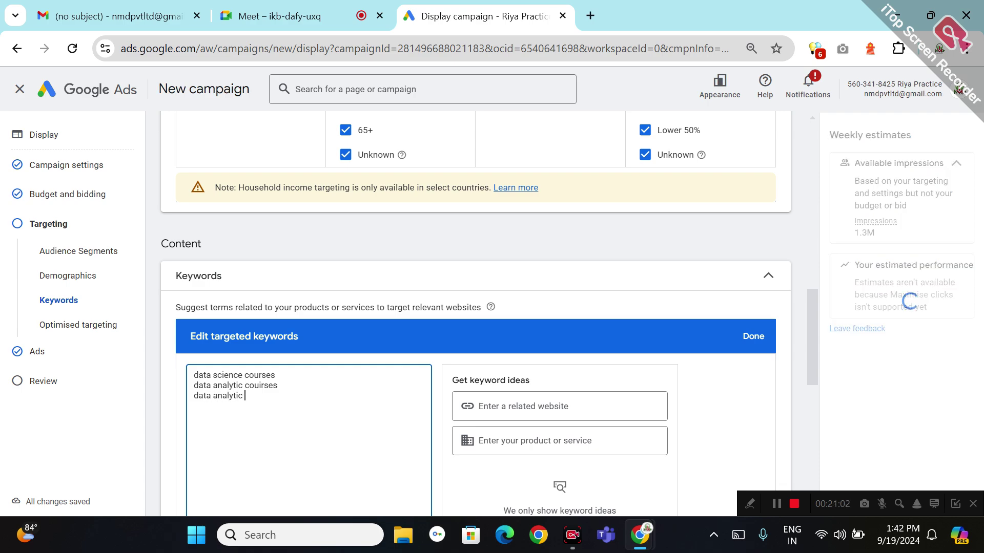
pyautogui.write('data ')
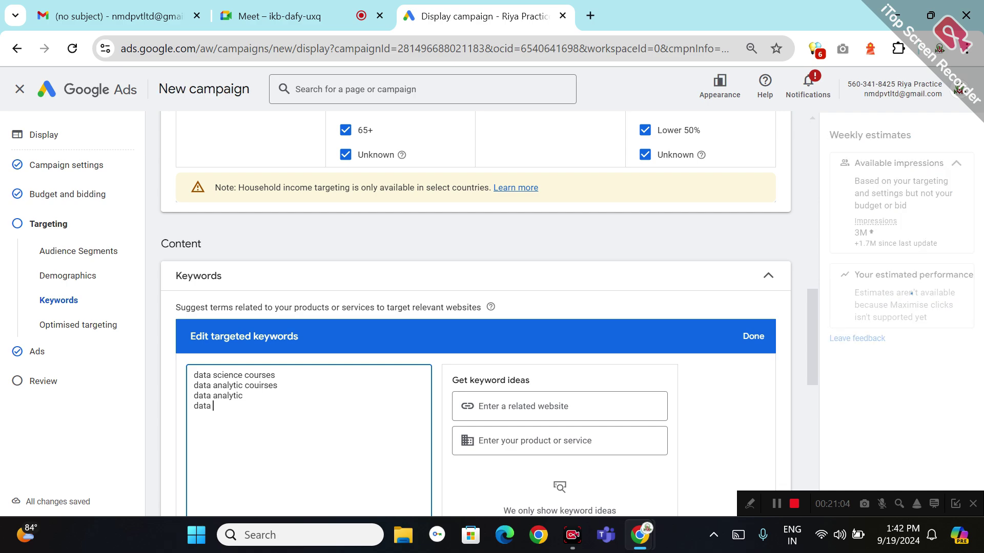
pyautogui.write('science')
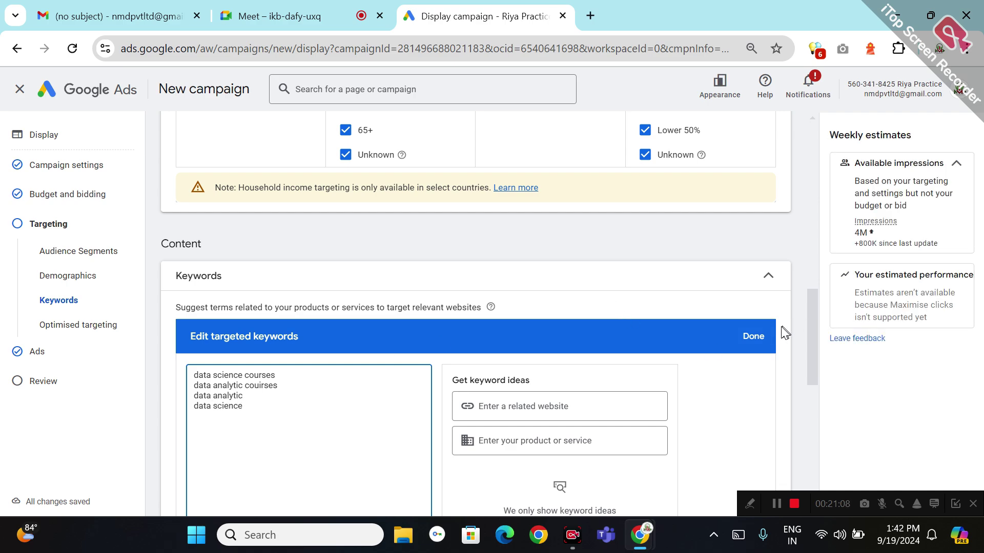
pyautogui.click(760, 341)
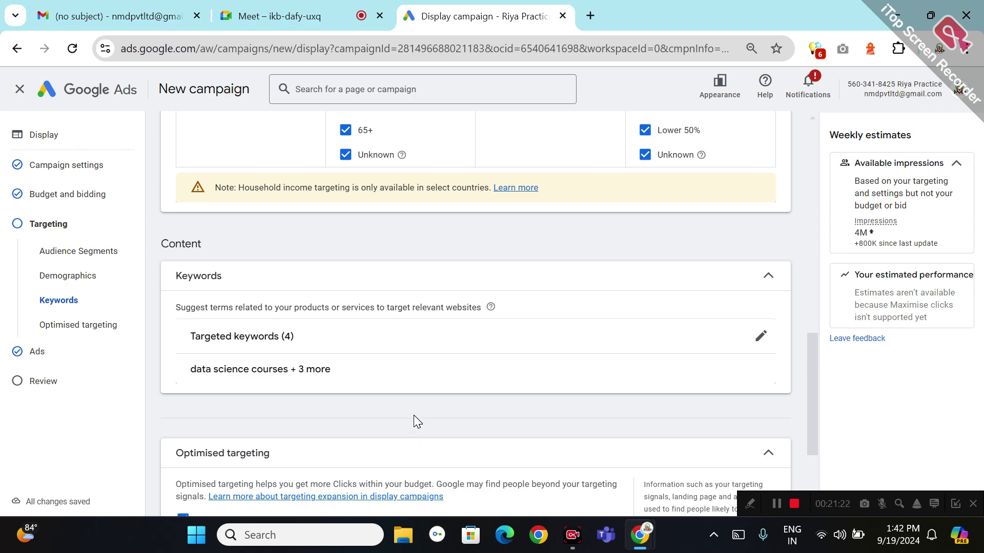
# Add Topics targeting and select Books & Literature, Business & Industrial, Finance, Computers & Electronics, and Cars and Vehicles.
pyautogui.scroll(-3, 398, 396)
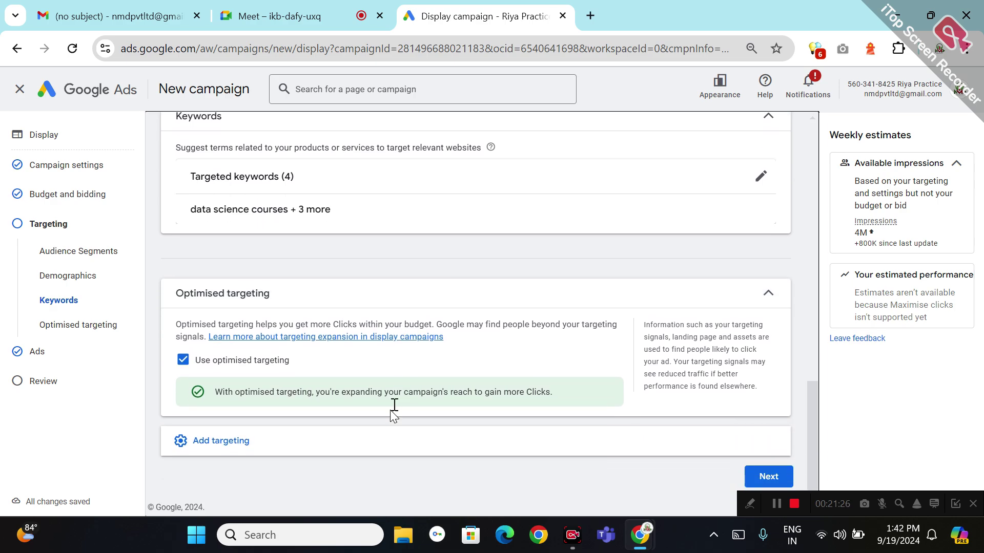
pyautogui.click(310, 447)
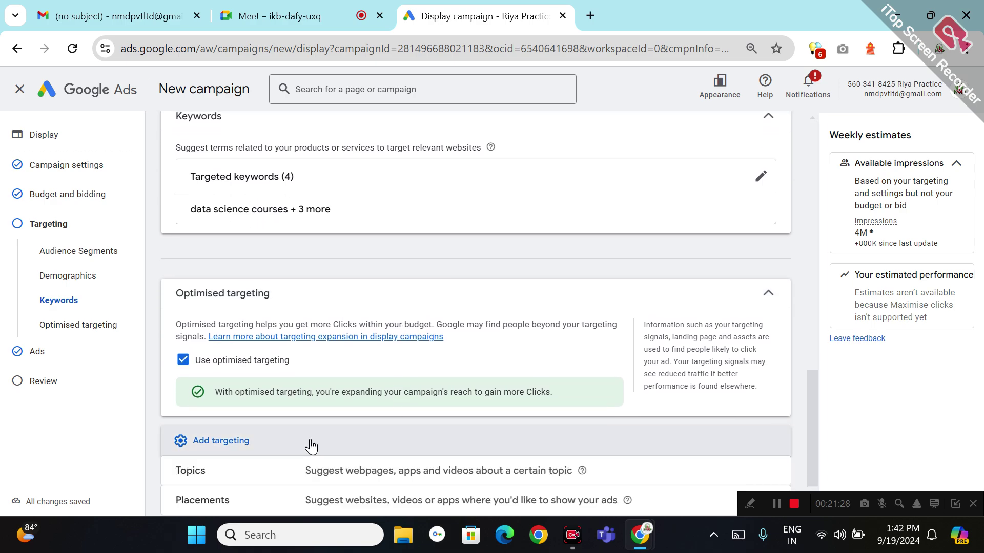
pyautogui.click(325, 472)
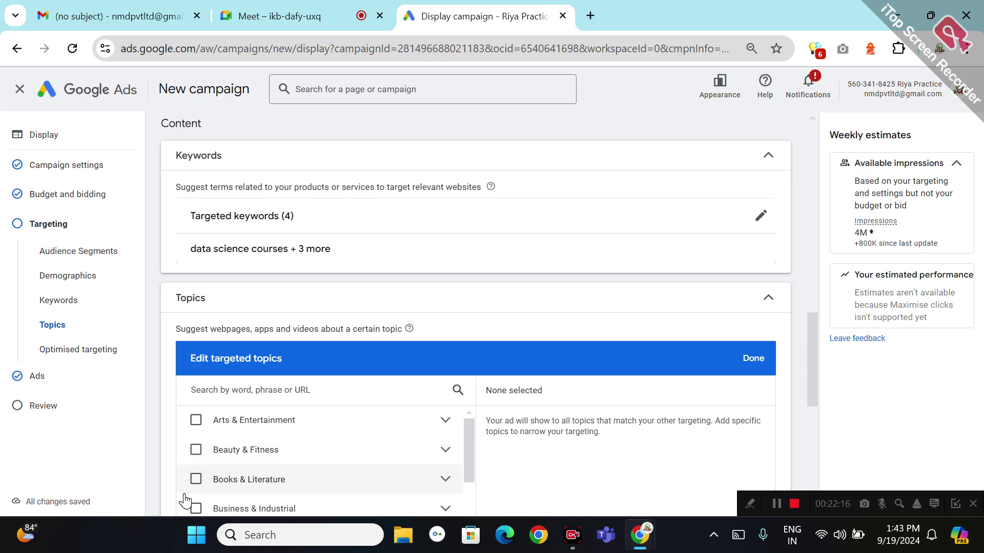
pyautogui.click(198, 481)
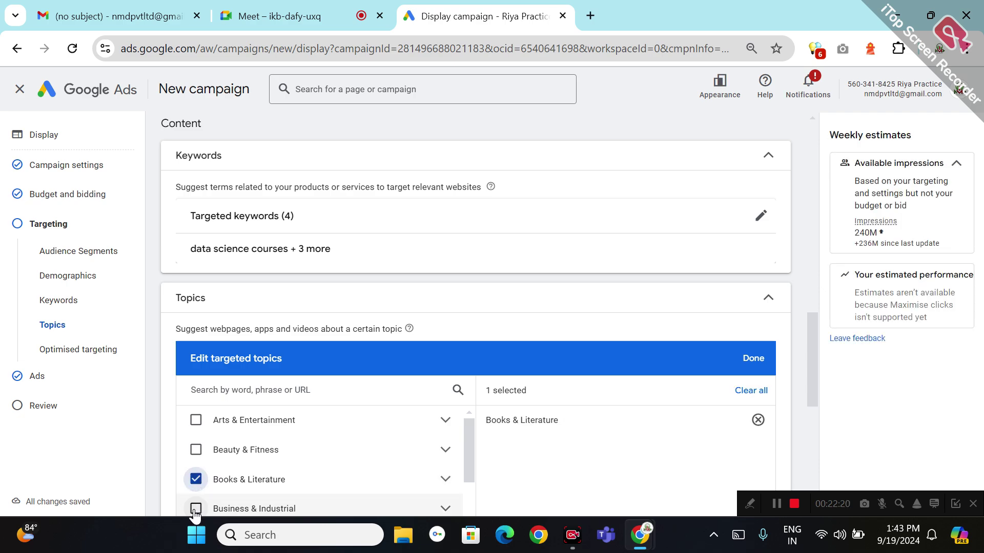
pyautogui.click(195, 509)
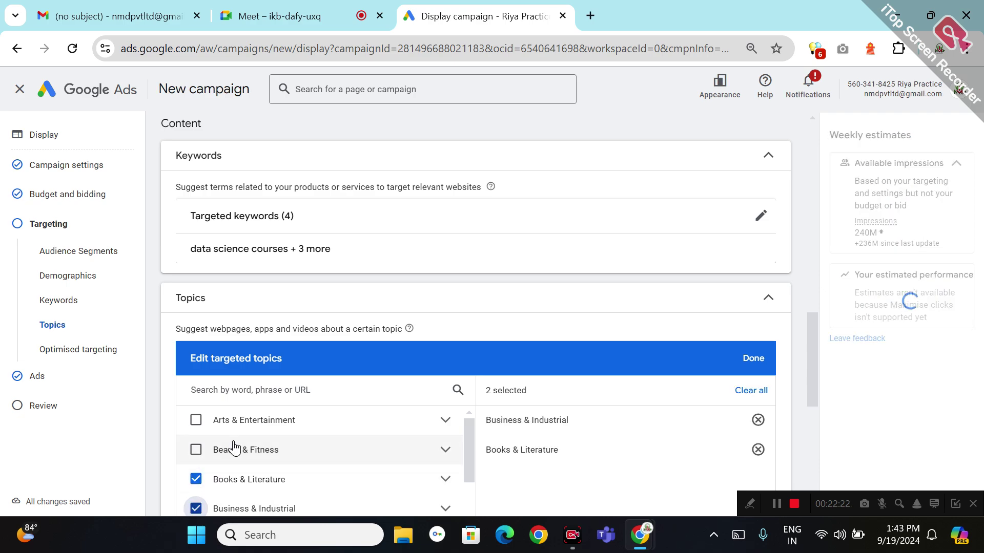
pyautogui.scroll(-5, 233, 448)
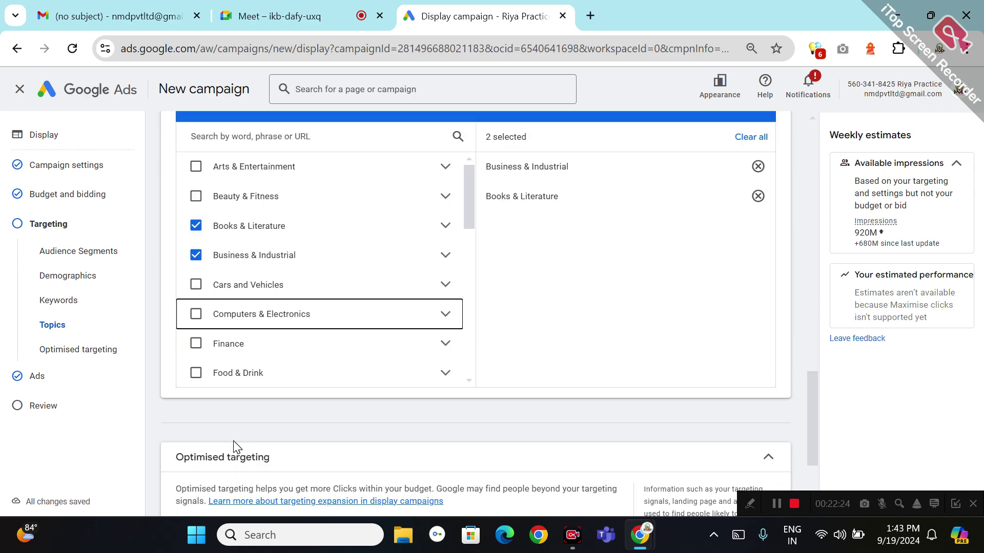
pyautogui.click(194, 359)
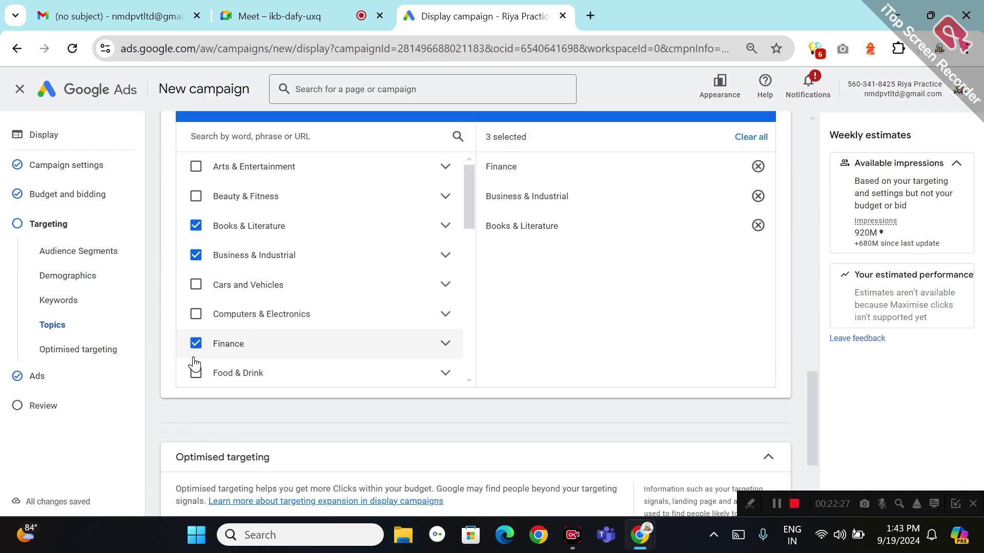
pyautogui.click(197, 323)
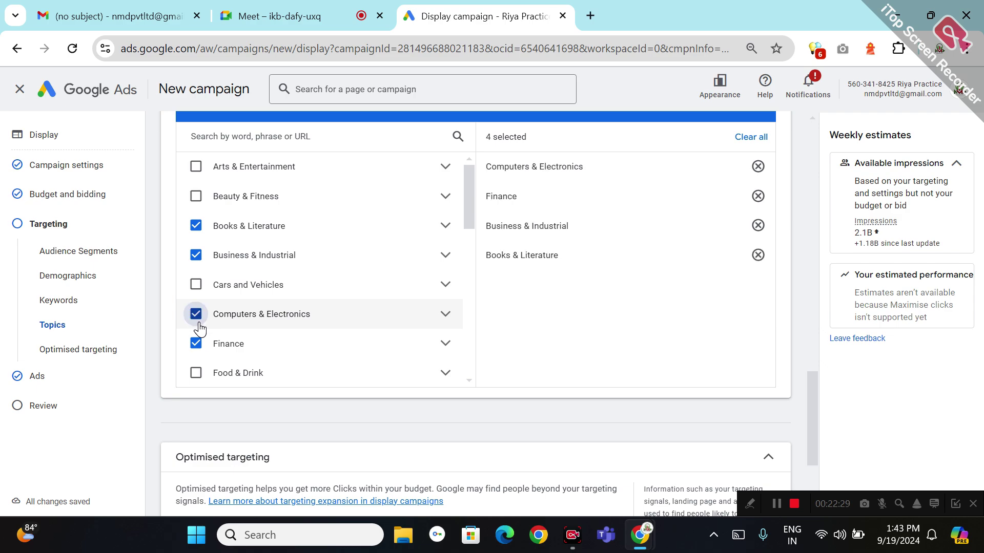
pyautogui.click(198, 285)
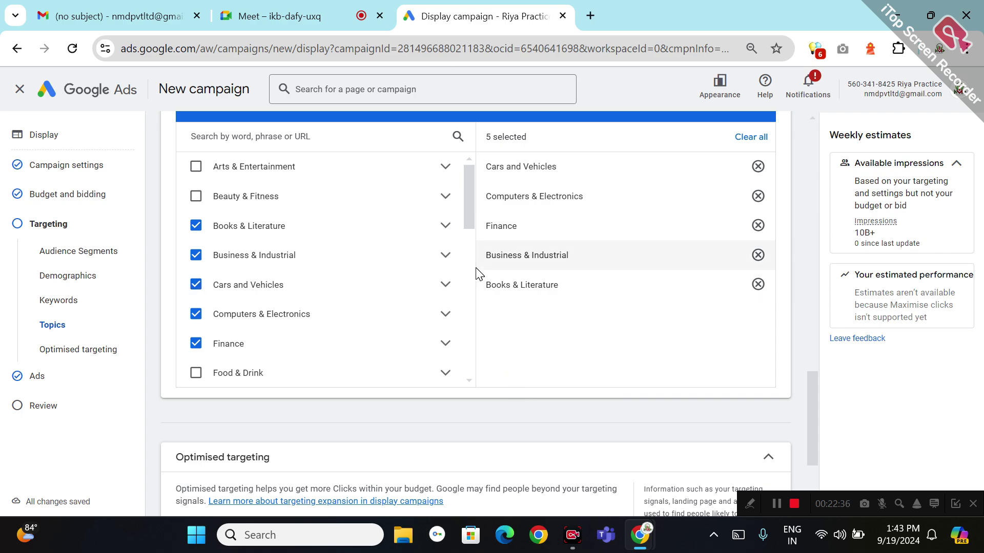
# Add Jobs & Education and Science to the targeted topics.
pyautogui.scroll(-4, 476, 248)
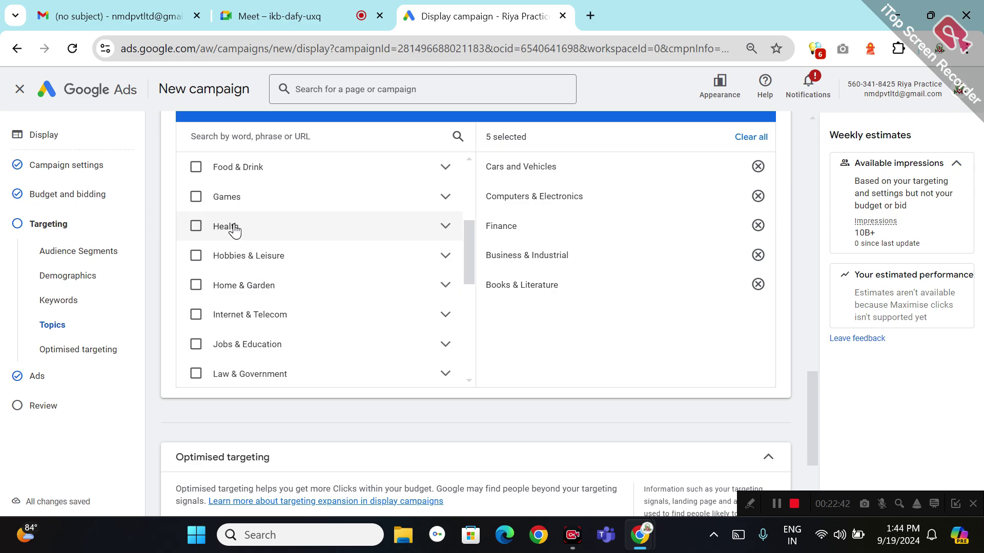
pyautogui.click(195, 344)
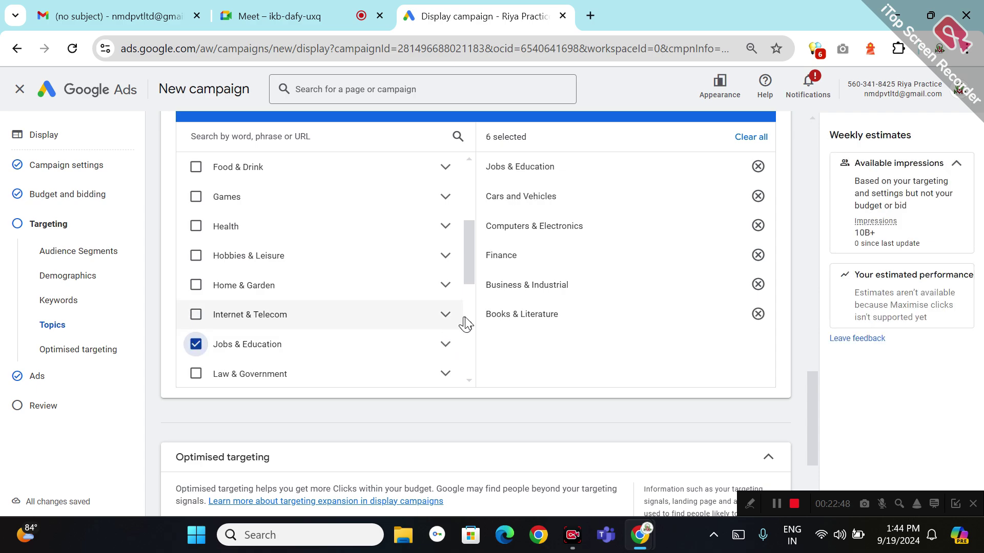
pyautogui.scroll(-4, 472, 312)
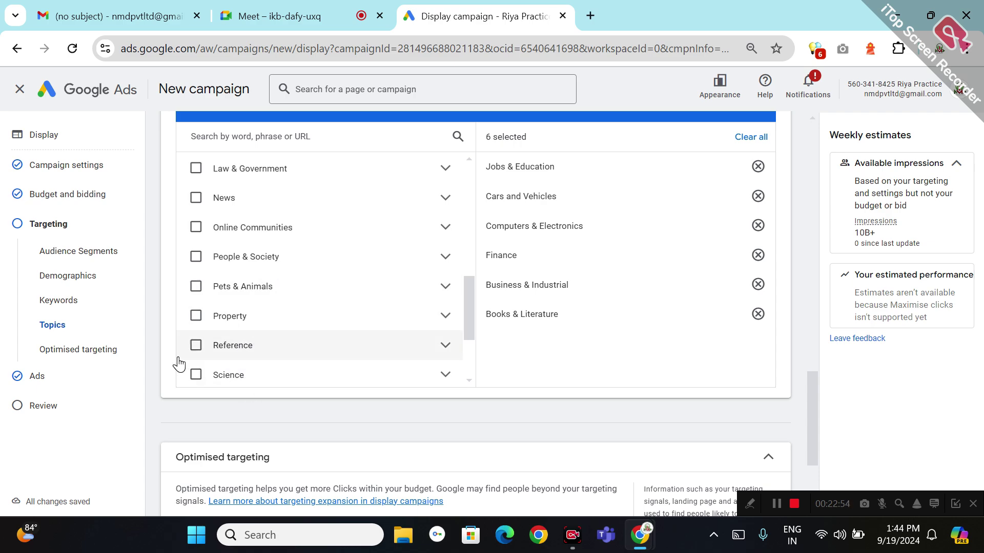
pyautogui.click(196, 375)
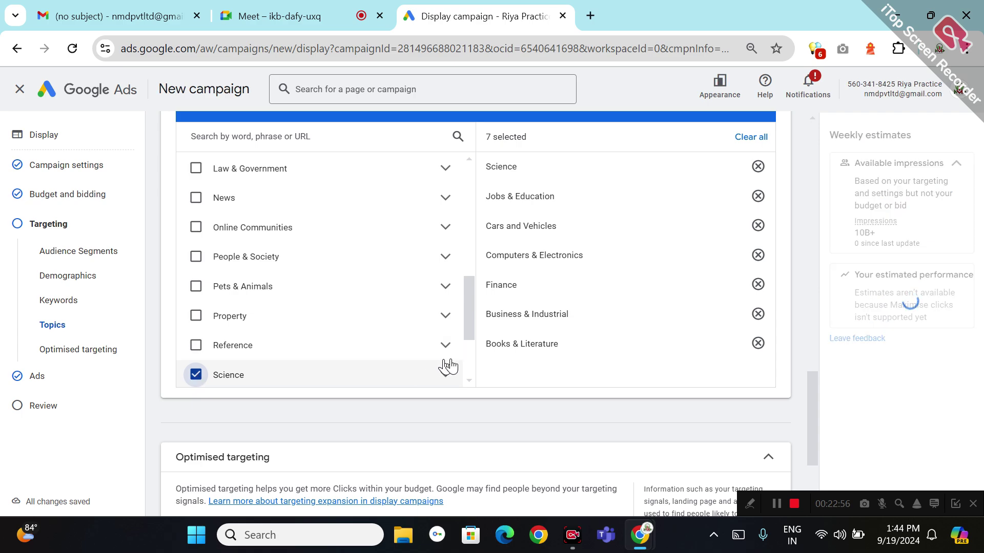
pyautogui.scroll(-3, 469, 359)
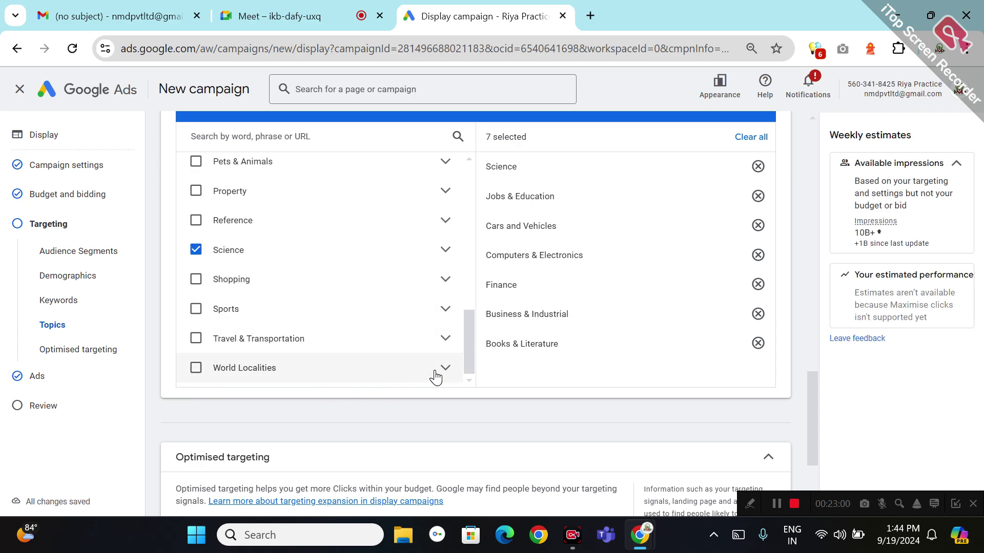
pyautogui.doubleClick(463, 385)
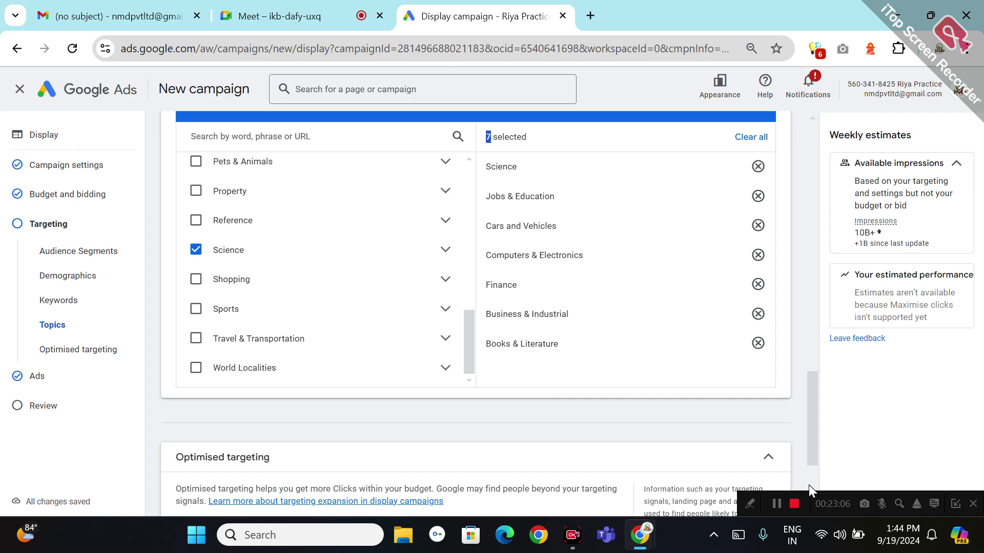
# Add Placements targeting, search websites for "educatio", and select cbseskilleducation.com and education.indianexpress.com.
pyautogui.scroll(-3, 809, 485)
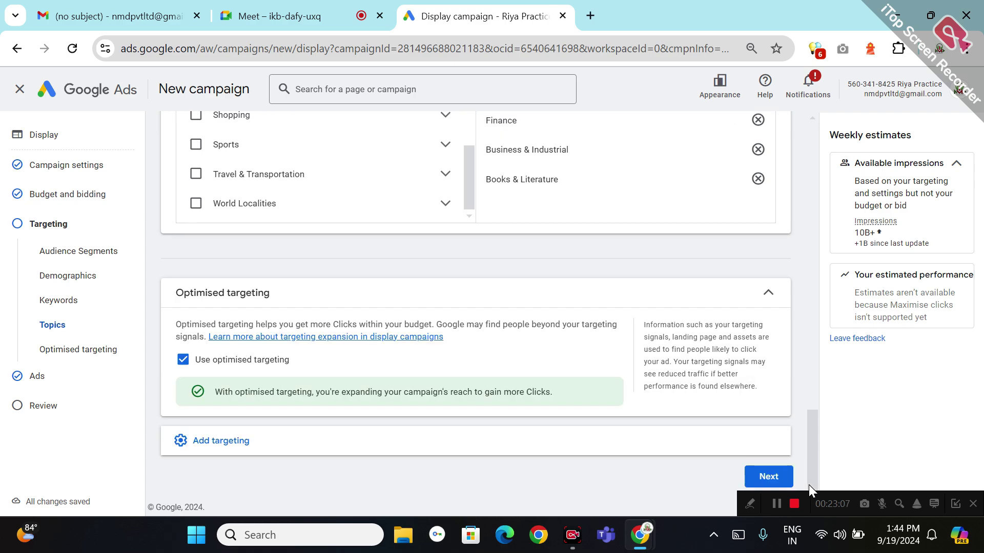
pyautogui.click(323, 441)
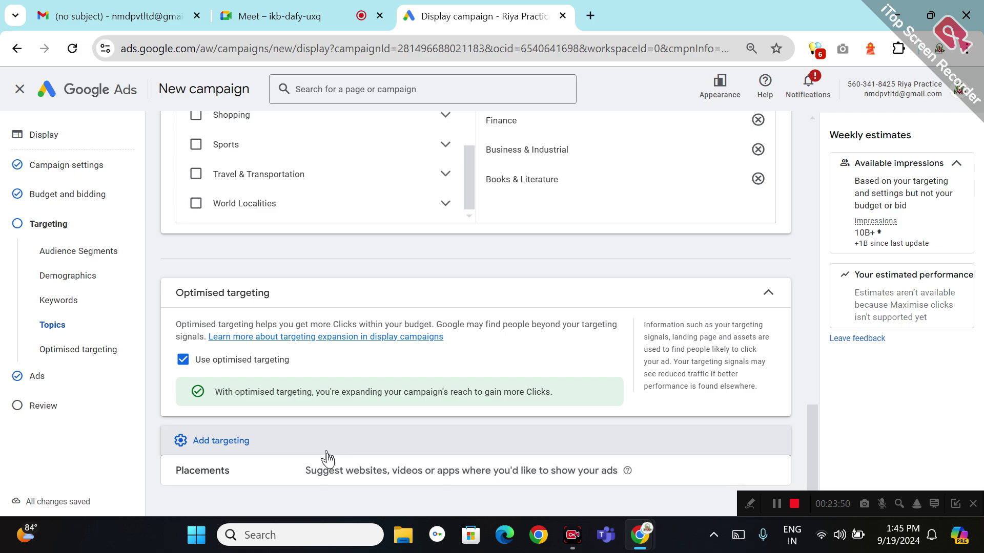
pyautogui.click(331, 460)
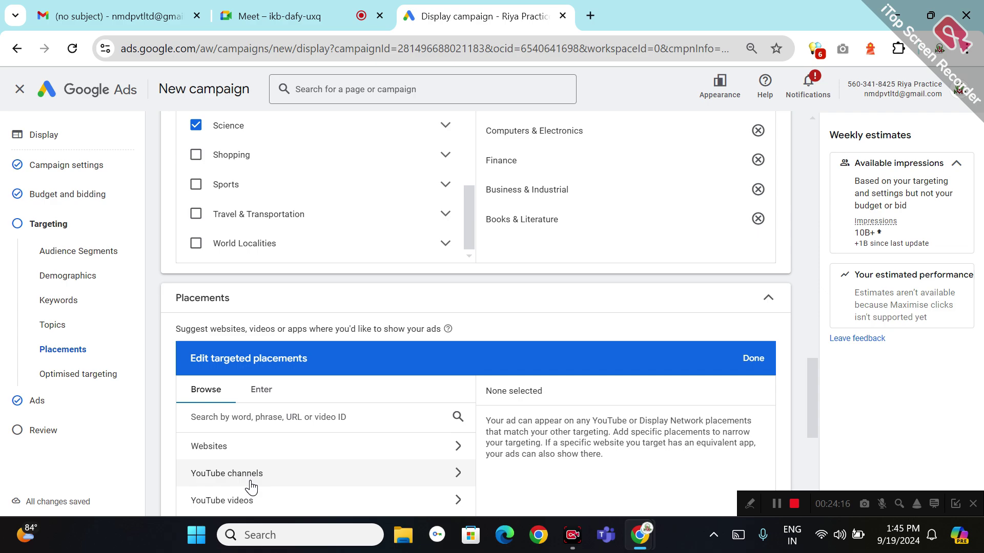
pyautogui.click(264, 454)
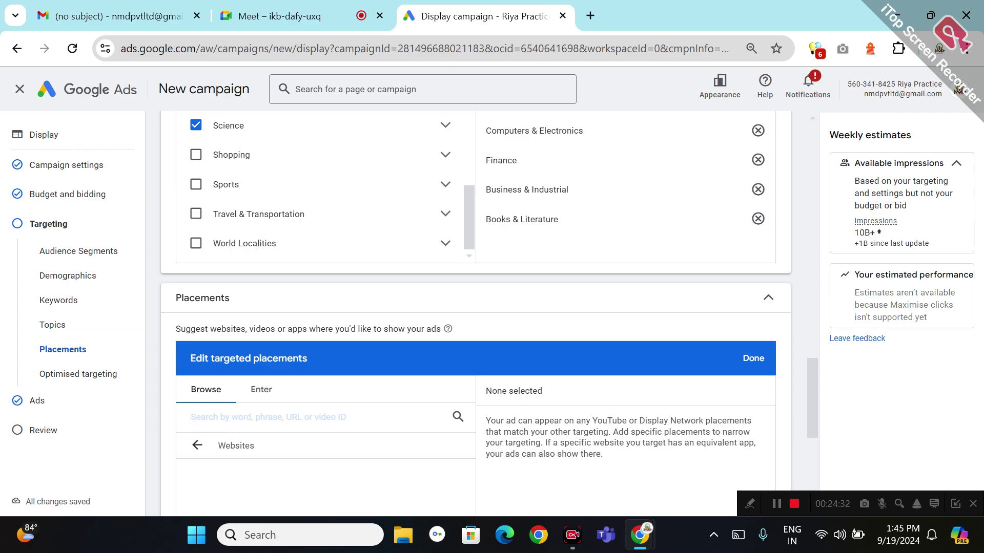
pyautogui.write('edu')
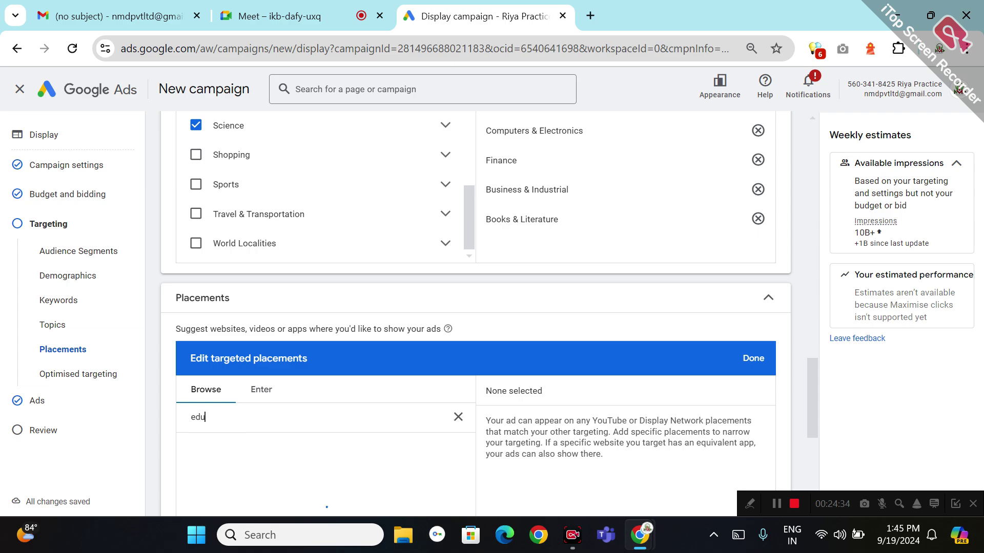
pyautogui.write('catio')
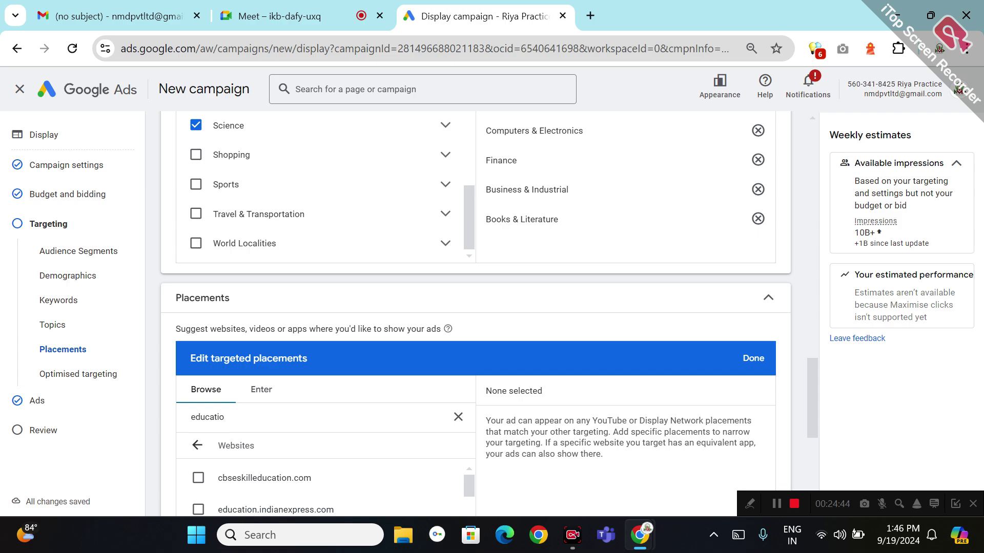
pyautogui.click(246, 493)
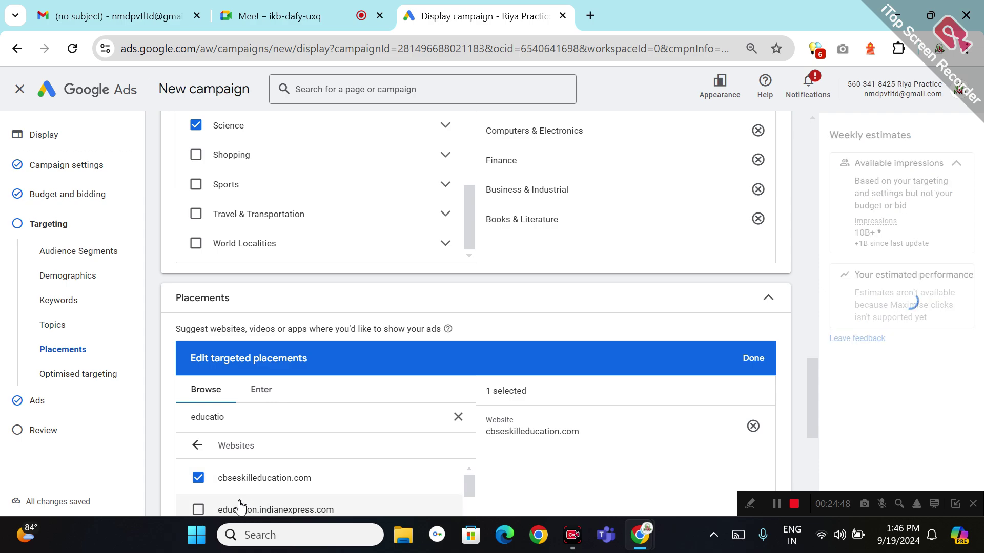
pyautogui.click(228, 515)
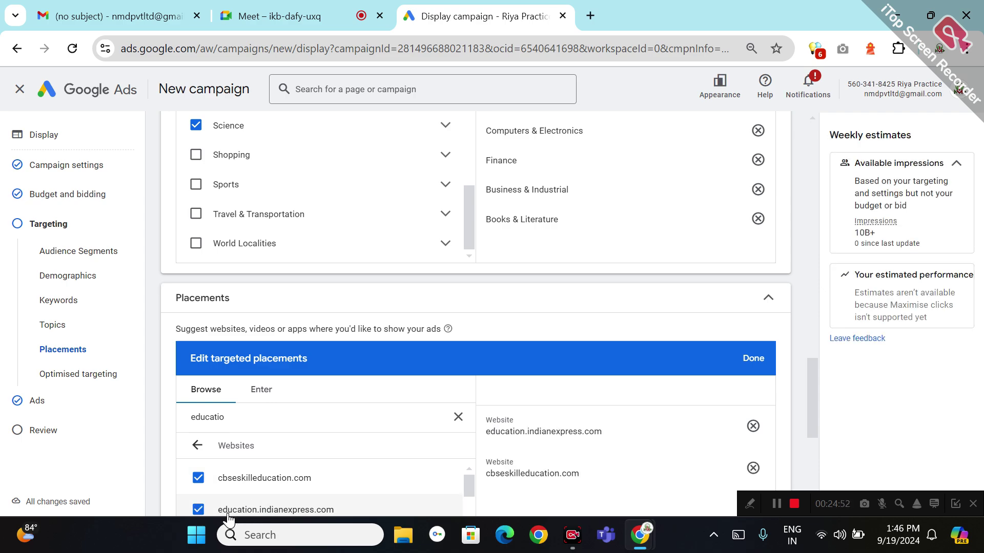
# View the multiple-placement URL entry, return to browsing, and examine the YouTube channels matching "educatio".
pyautogui.click(261, 393)
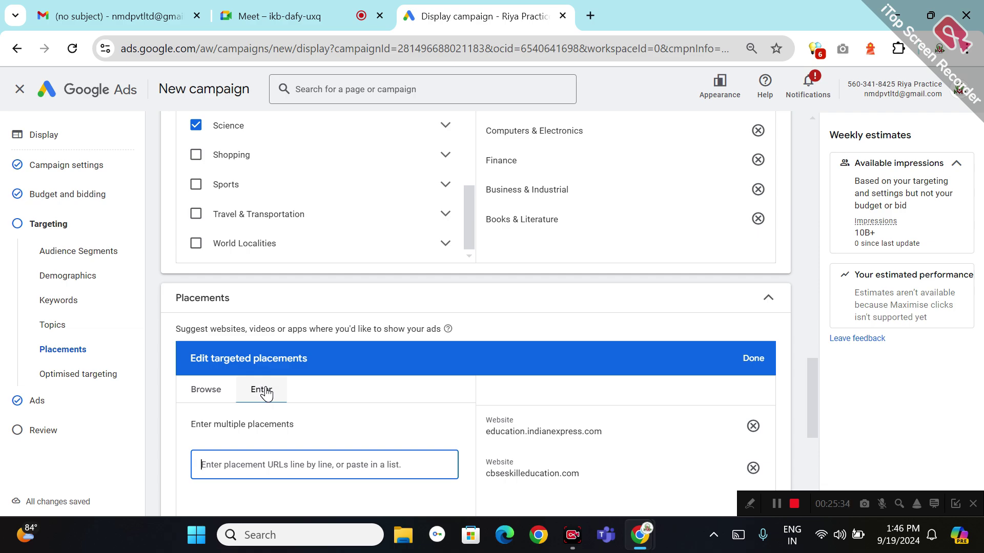
pyautogui.click(224, 399)
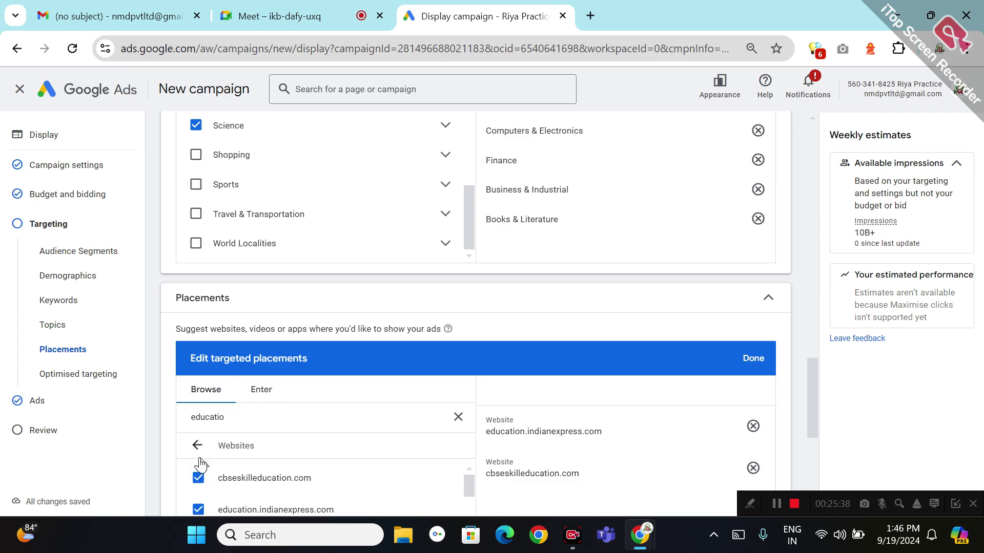
pyautogui.click(197, 446)
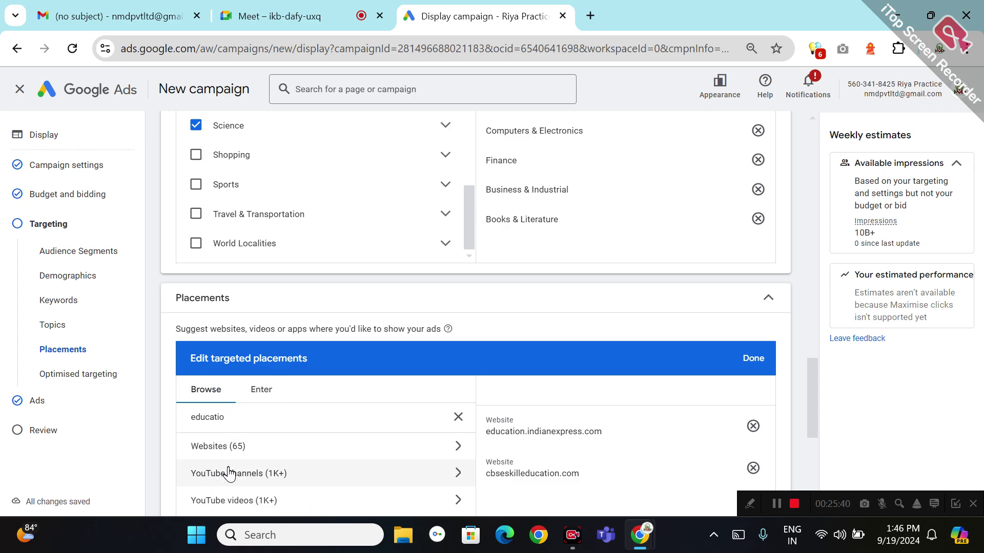
pyautogui.click(236, 474)
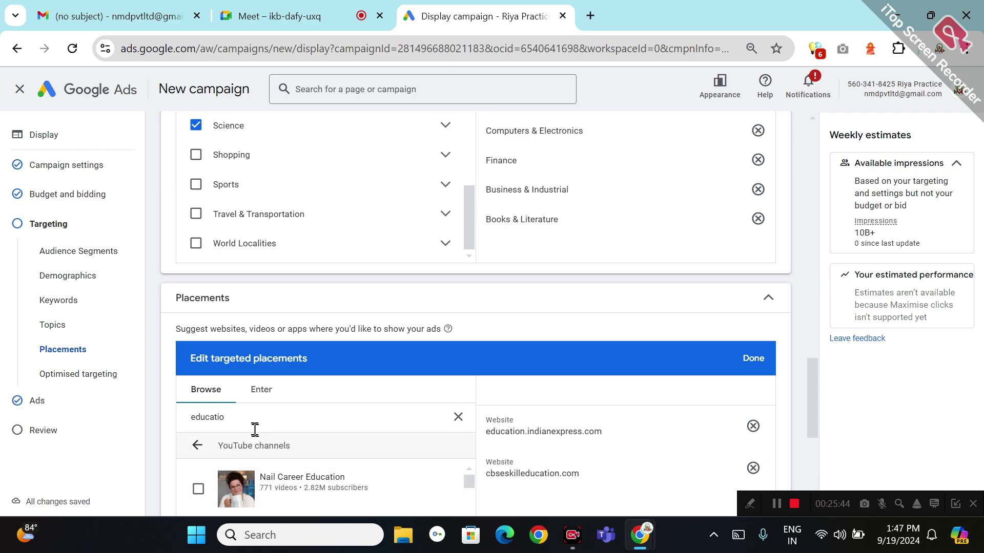
# Search the YouTube channel placements for "technical" and reopen the multiple-placement URL entry.
pyautogui.hotkey('ctrl', 'a')
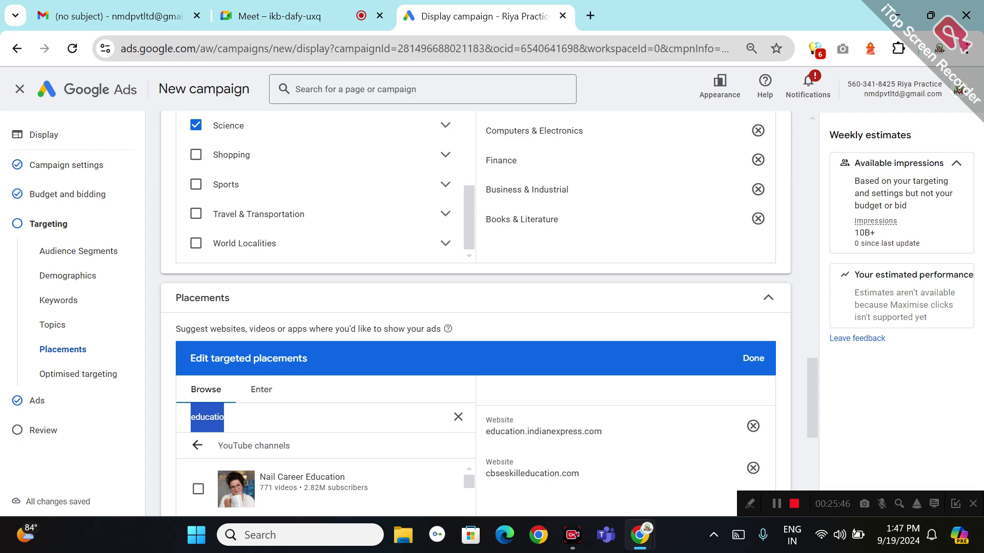
pyautogui.press('BackSpace')
pyautogui.write('t')
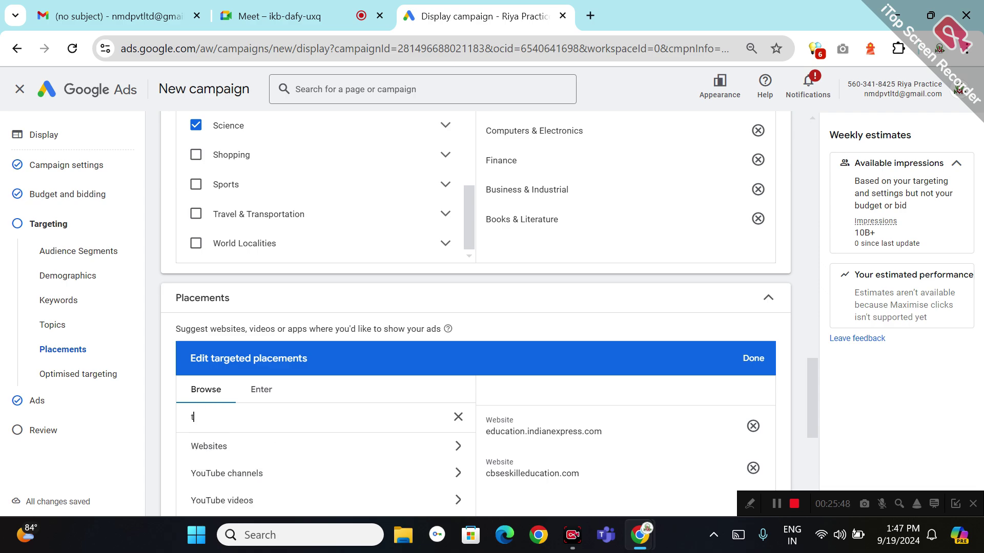
pyautogui.write('ech')
pyautogui.write('nical')
pyautogui.click(225, 476)
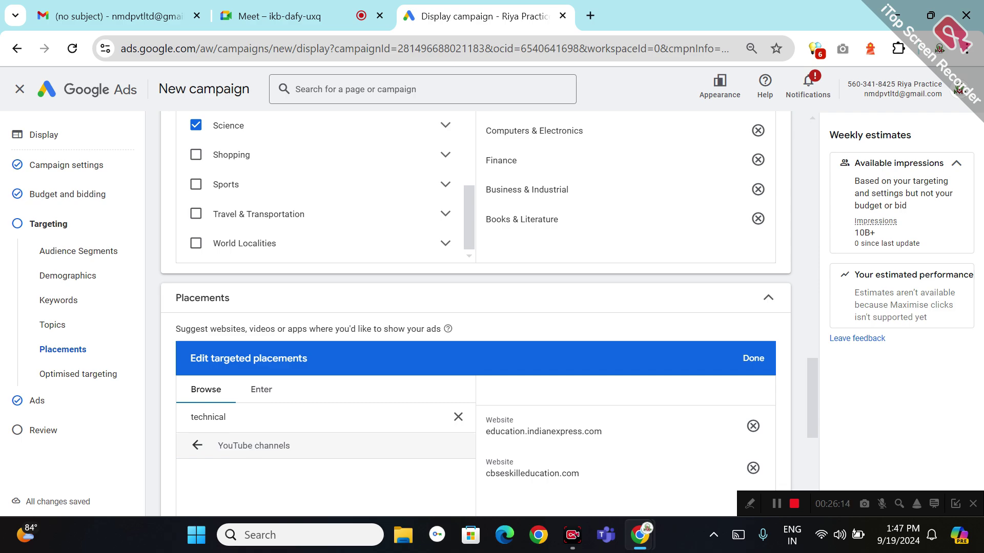
pyautogui.click(263, 393)
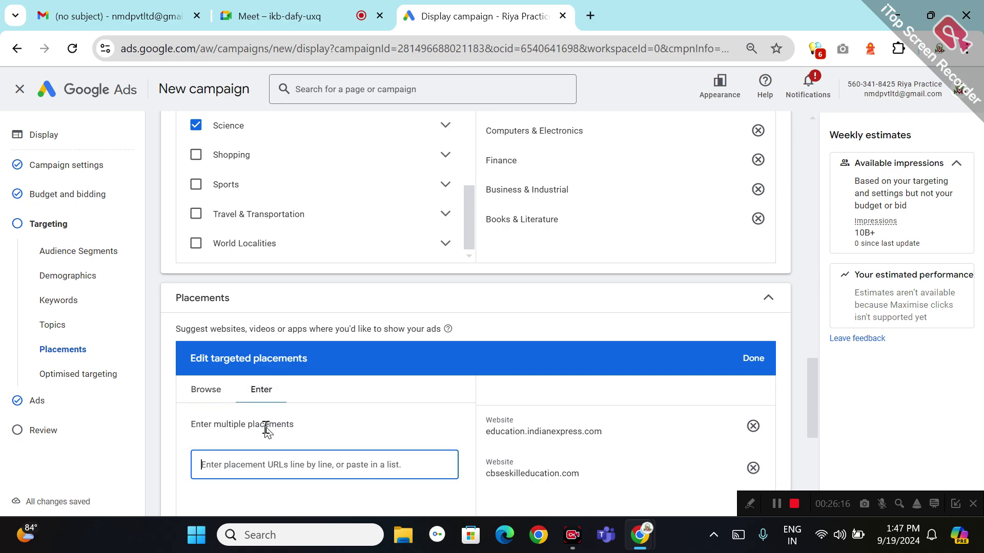
# Replace the placement search "technical" with "wscube" and check its YouTube channels, glancing at the multiple-placement URL entry.
pyautogui.click(208, 397)
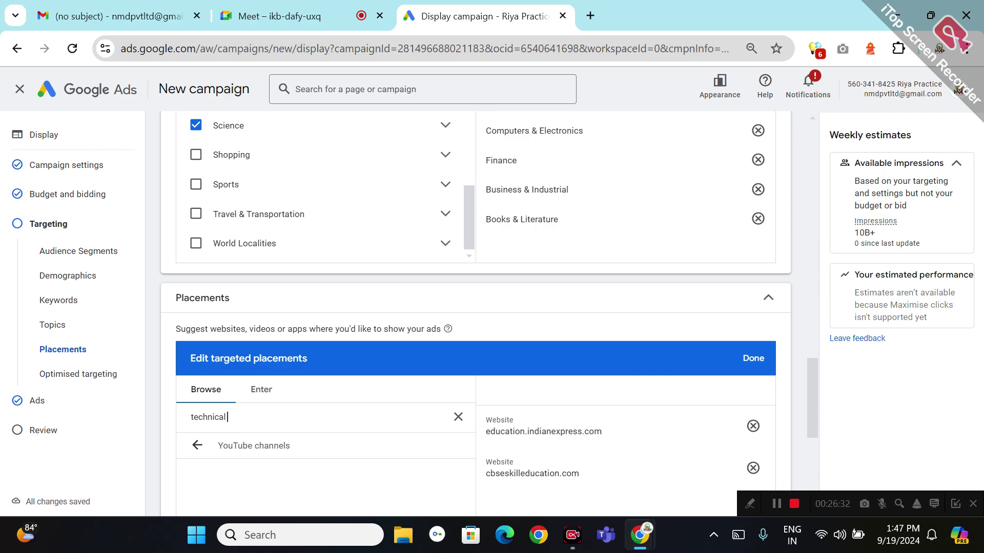
pyautogui.press('Return')
pyautogui.press('BackSpace')
pyautogui.press('BackSpace')
pyautogui.press('BackSpace')
pyautogui.press('BackSpace')
pyautogui.press('BackSpace')
pyautogui.press('BackSpace')
pyautogui.press('BackSpace')
pyautogui.press('BackSpace')
pyautogui.press('BackSpace')
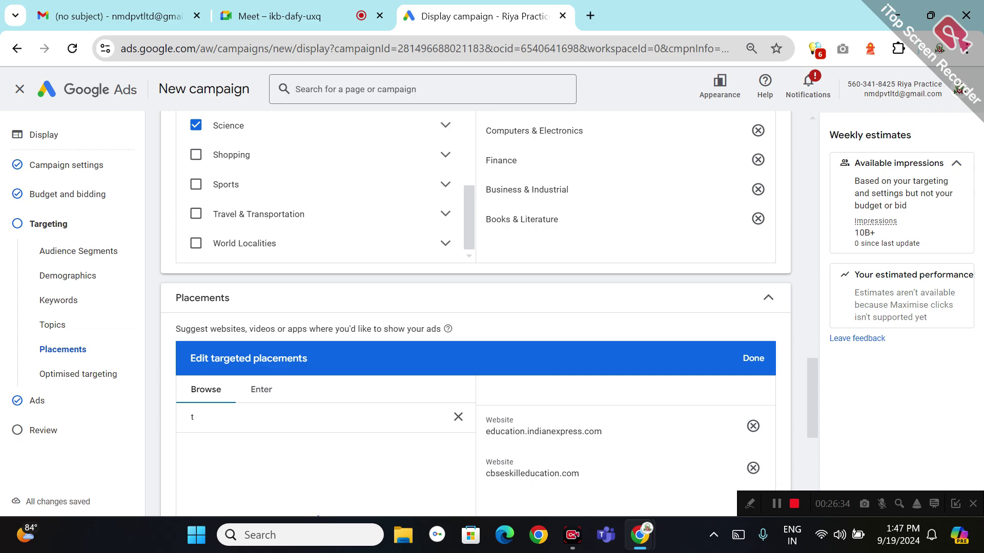
pyautogui.write('wscube')
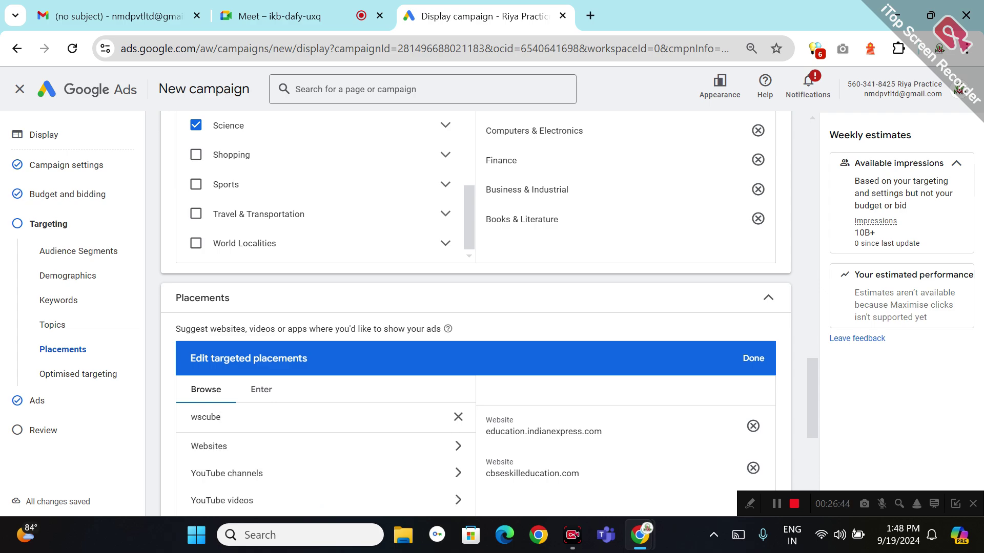
pyautogui.click(235, 477)
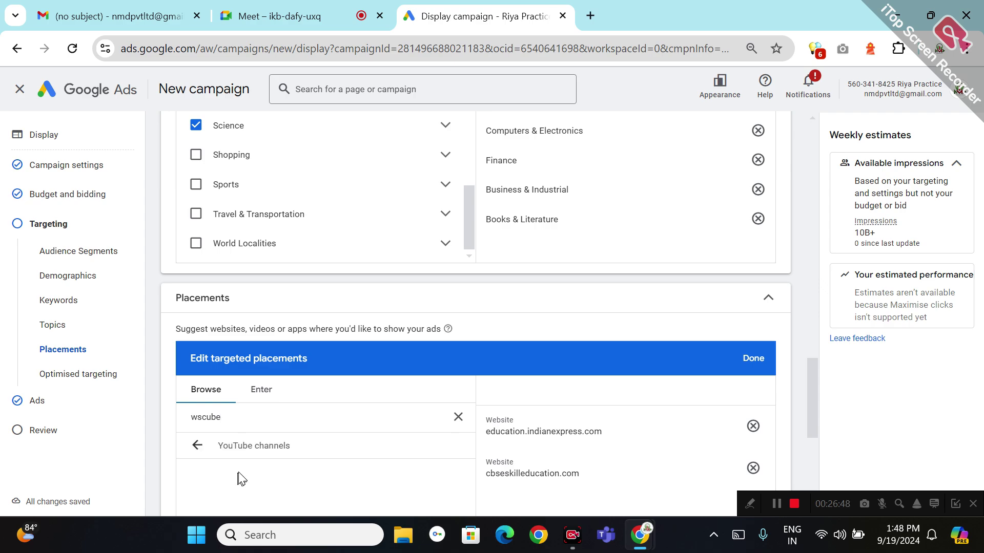
pyautogui.click(261, 400)
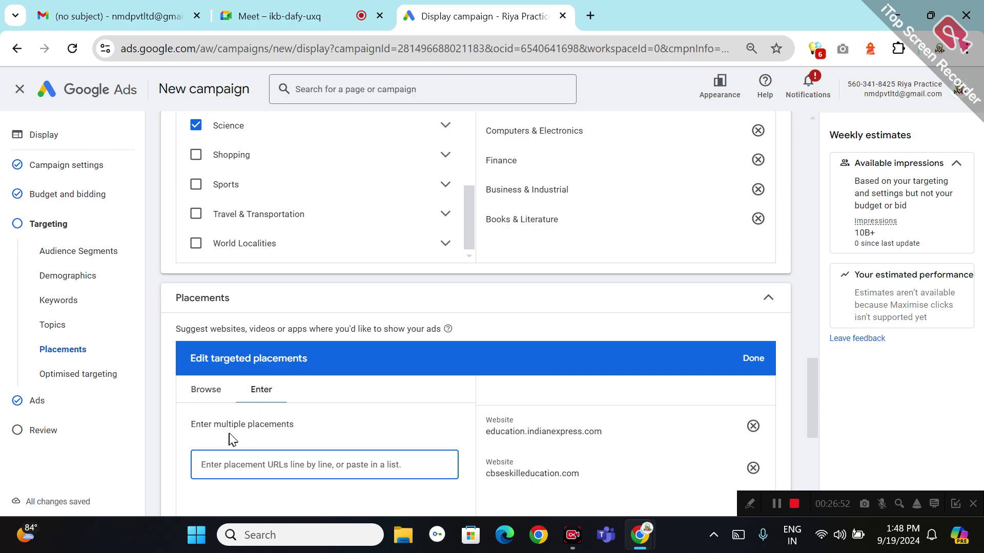
pyautogui.click(218, 392)
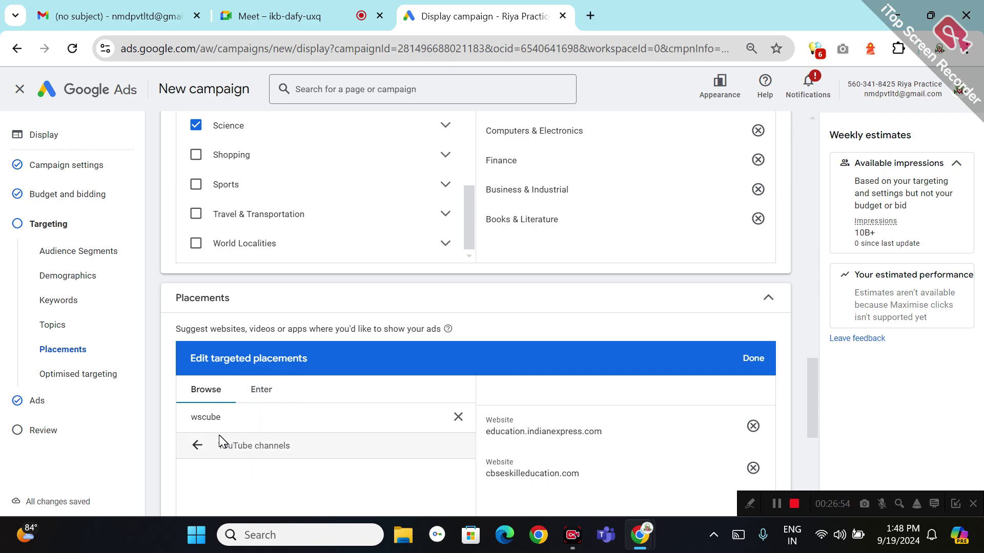
# Check the YouTube videos category for "wscube" and extend the placement search to "wscubetech".
pyautogui.click(198, 445)
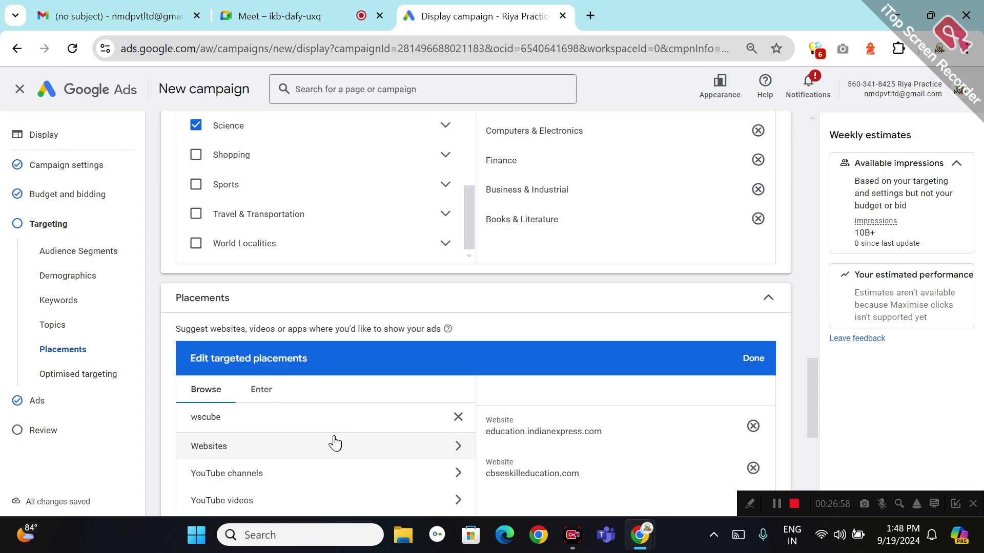
pyautogui.click(284, 500)
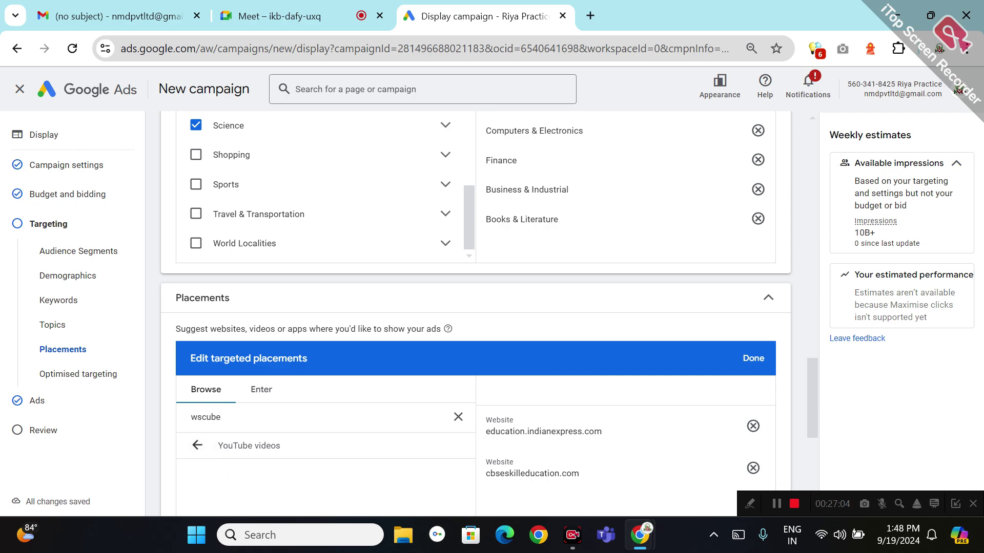
pyautogui.write('tech')
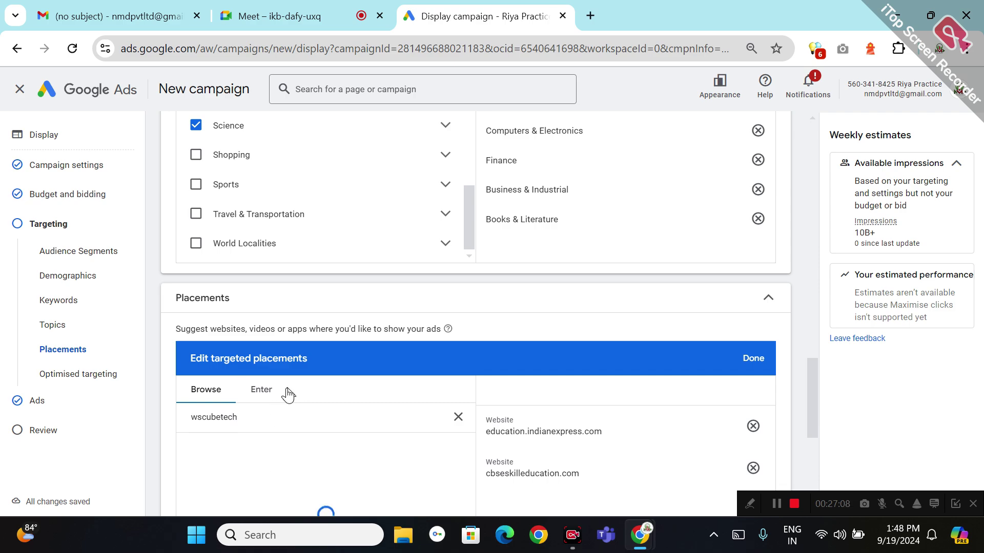
pyautogui.click(272, 397)
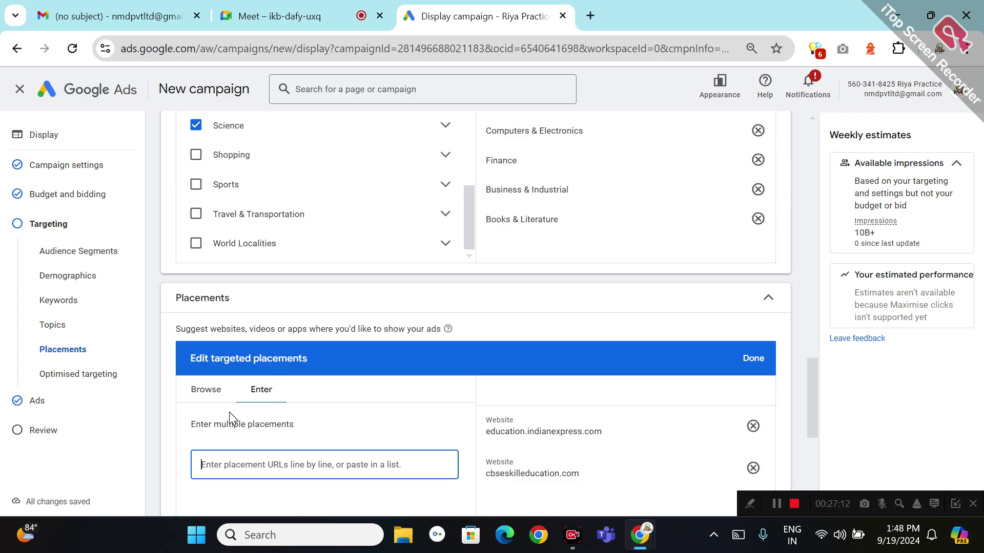
pyautogui.click(205, 391)
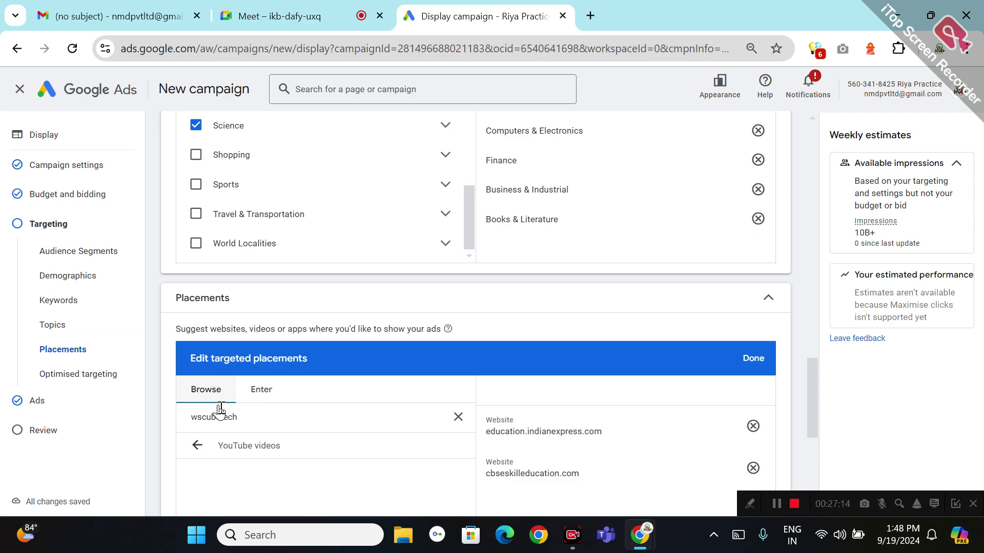
# Check the Websites and YouTube channels categories for placements matching "wscubetech".
pyautogui.click(202, 448)
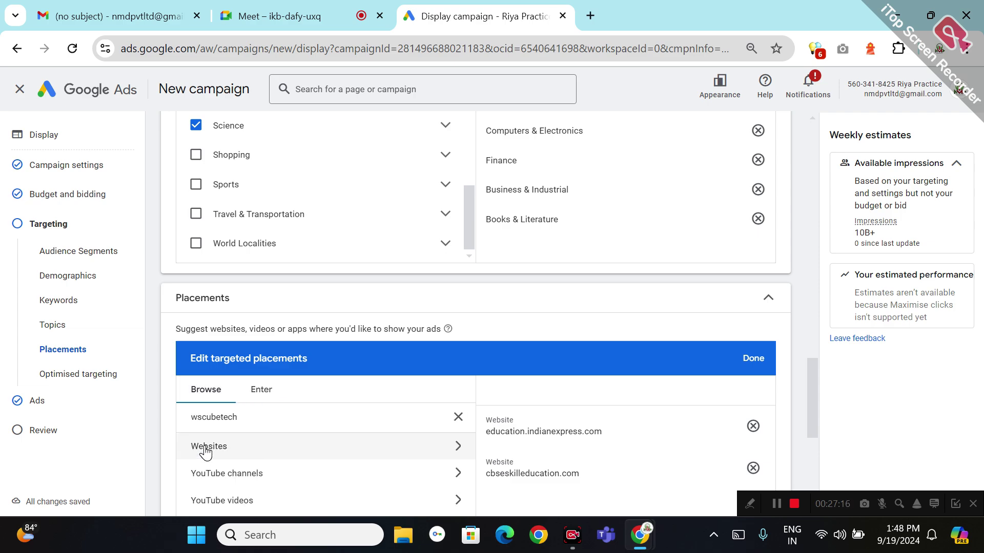
pyautogui.click(205, 450)
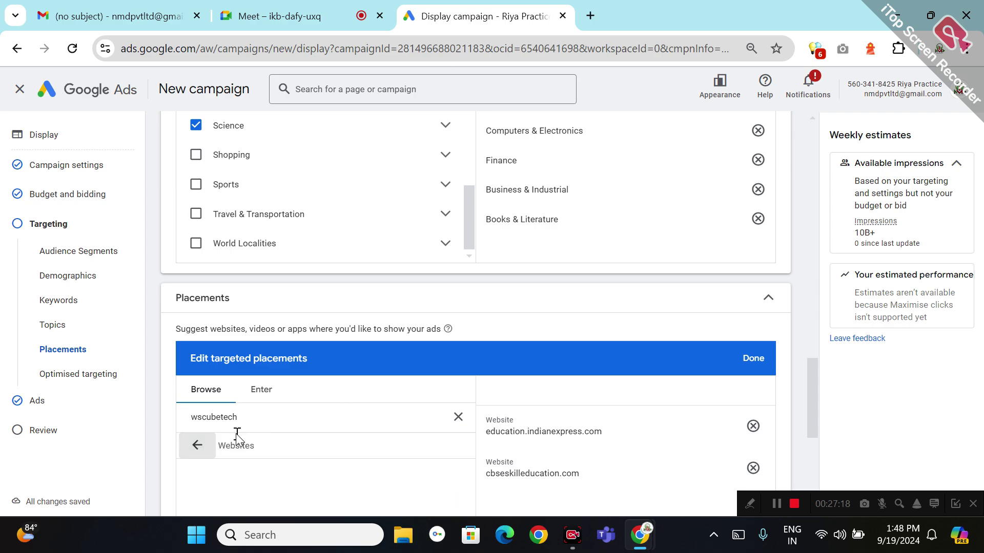
pyautogui.click(198, 455)
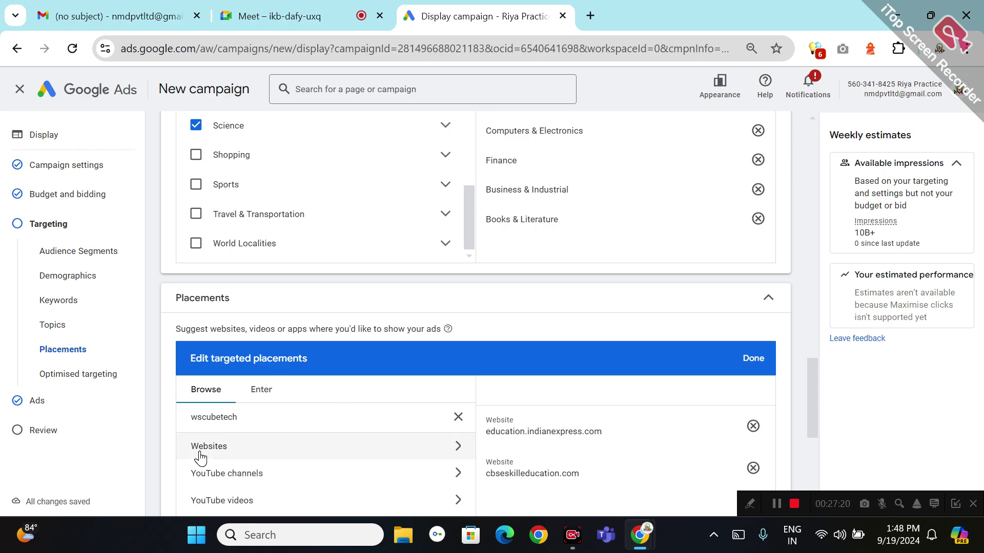
pyautogui.click(252, 476)
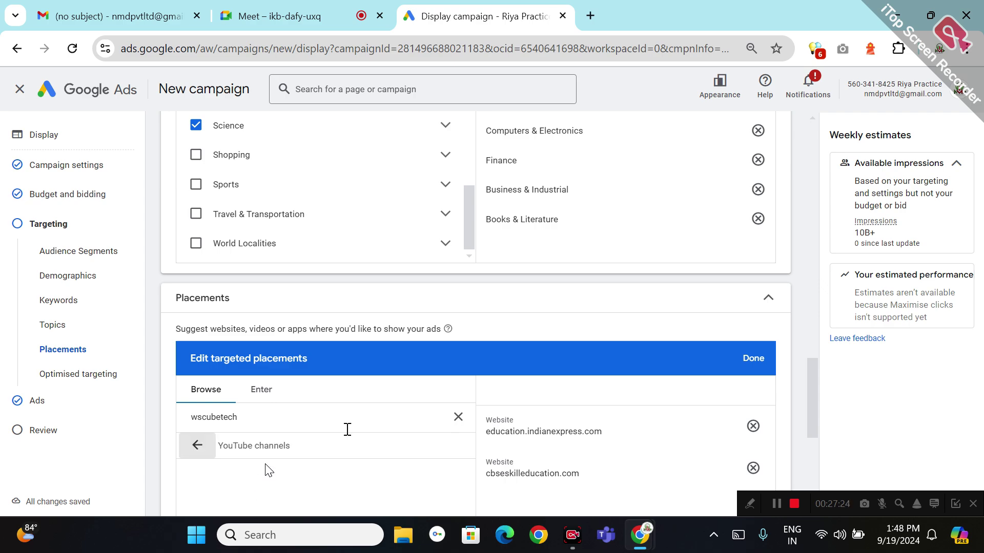
# Shorten the YouTube channel search to "wscube", view the multiple-placement URL entry and return to browsing.
pyautogui.click(237, 417)
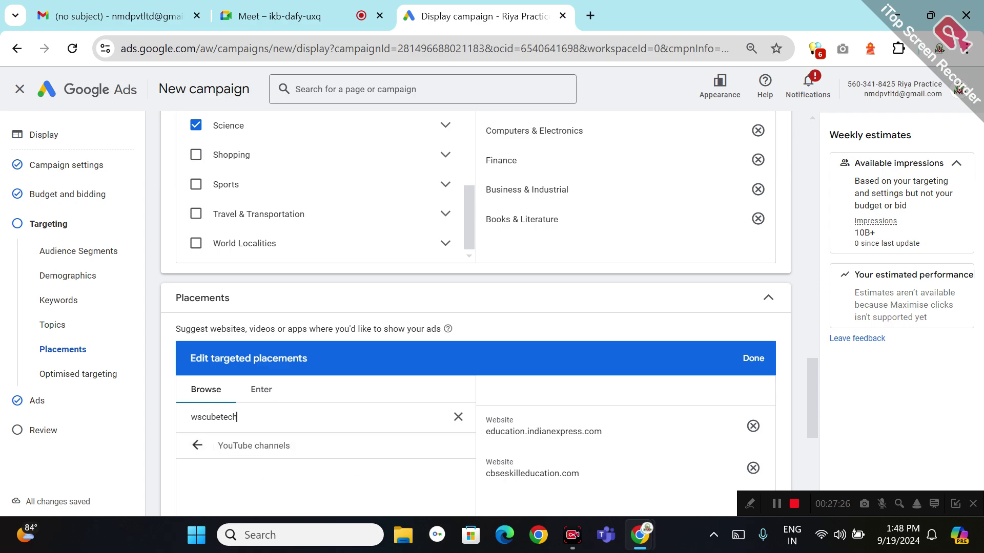
pyautogui.press('BackSpace')
pyautogui.press('BackSpace')
pyautogui.click(262, 391)
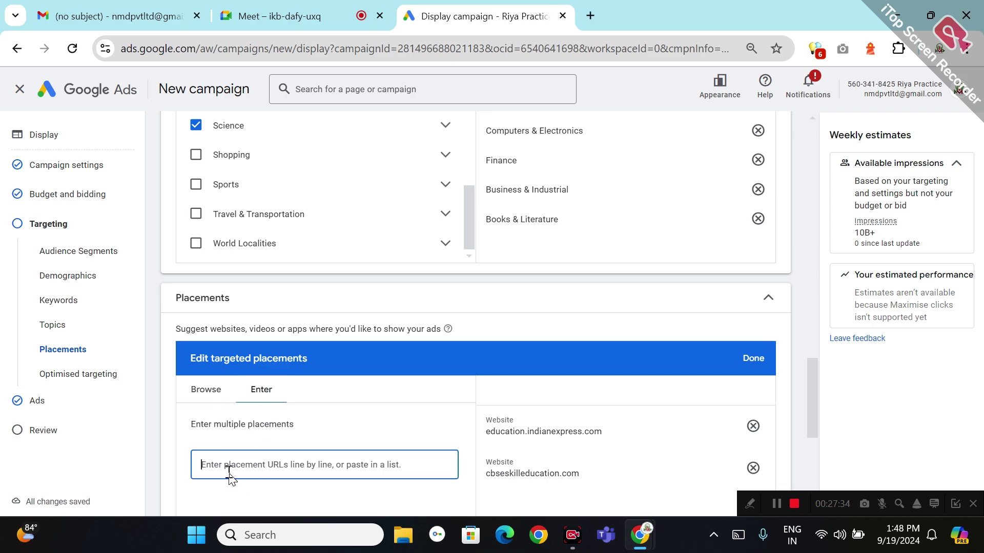
pyautogui.click(195, 390)
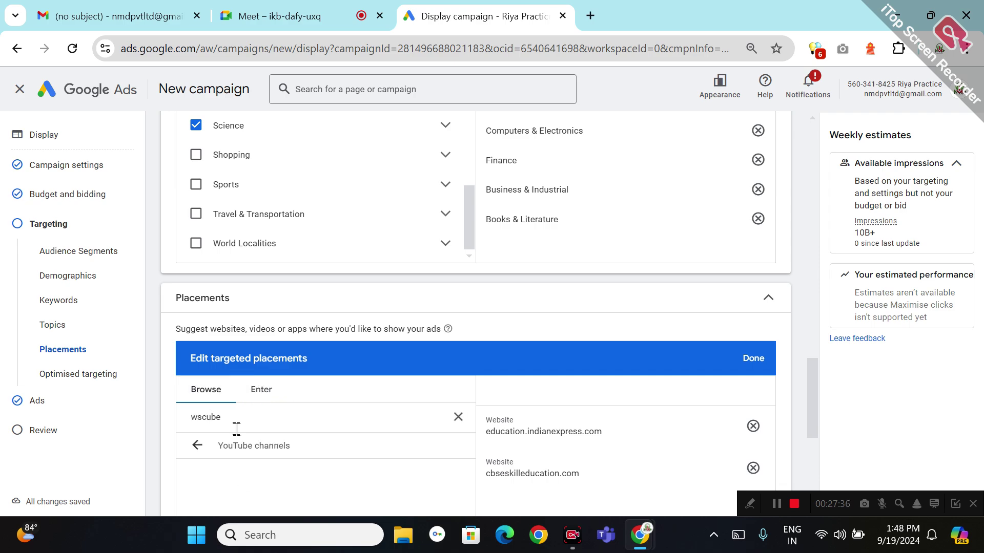
# Search YouTube channels for "nmd" and add NMD Movies, NMD Pvt Ltd and NATIONAL MEDIA DIASPORA-NMD to the targeted placements.
pyautogui.hotkey('ctrl', 'a')
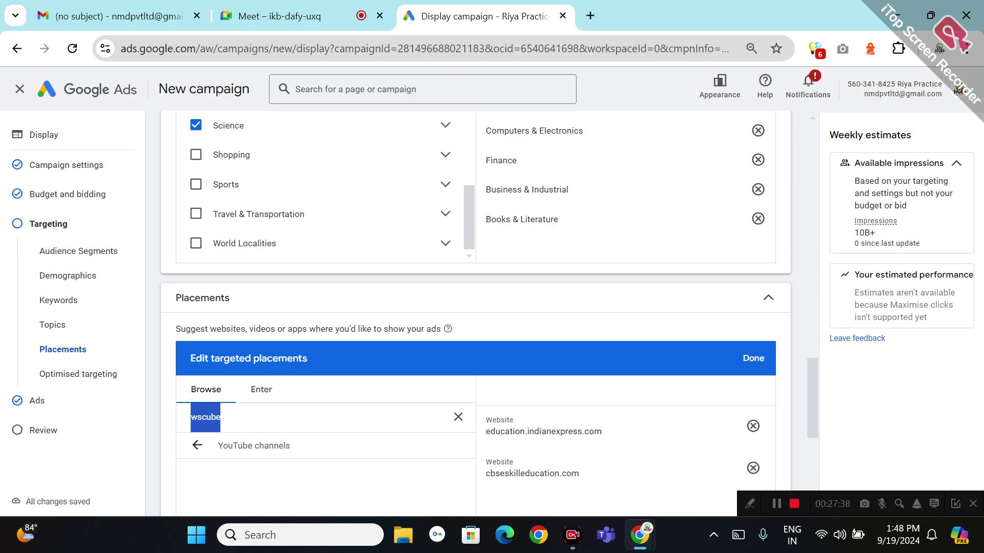
pyautogui.press('BackSpace')
pyautogui.write('nmd')
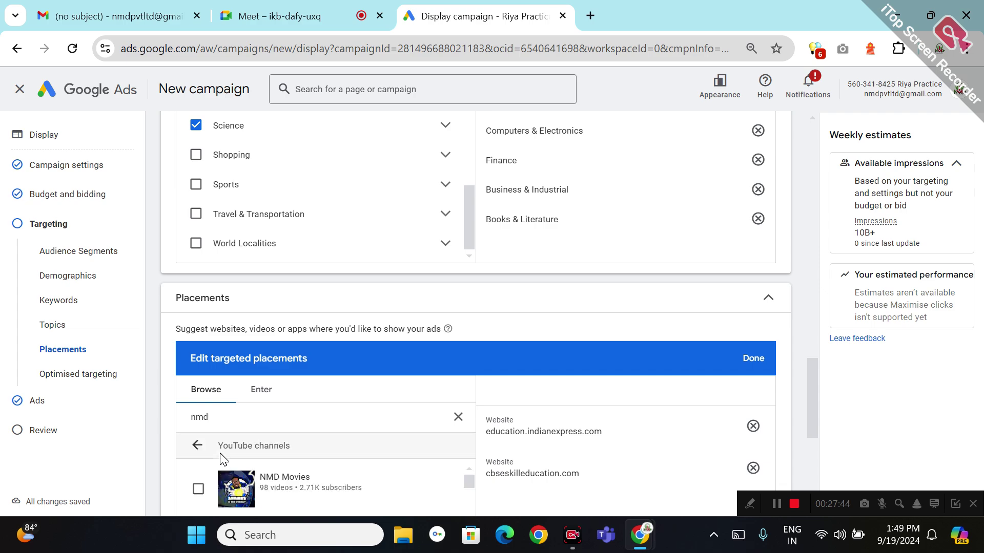
pyautogui.click(199, 489)
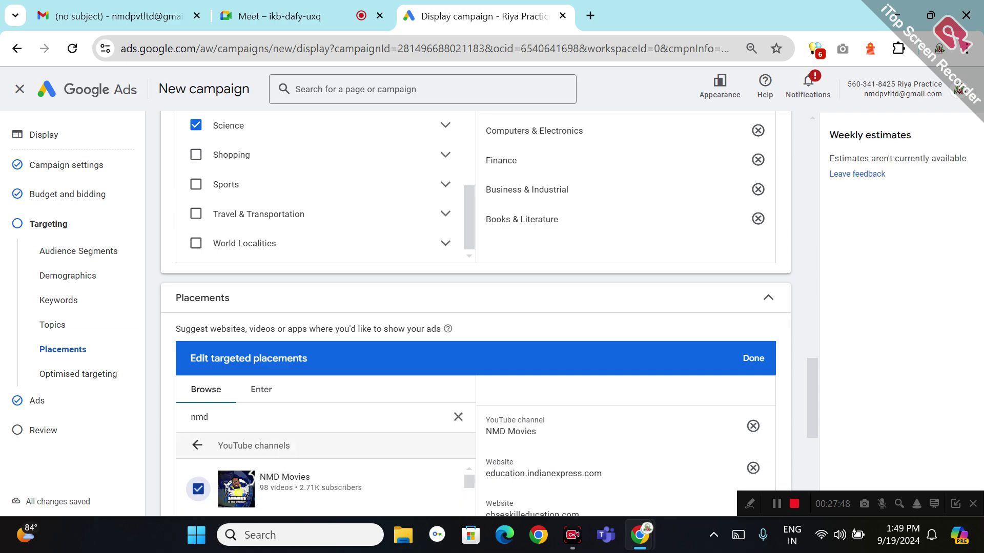
pyautogui.scroll(-1, 289, 445)
pyautogui.scroll(-3, 289, 444)
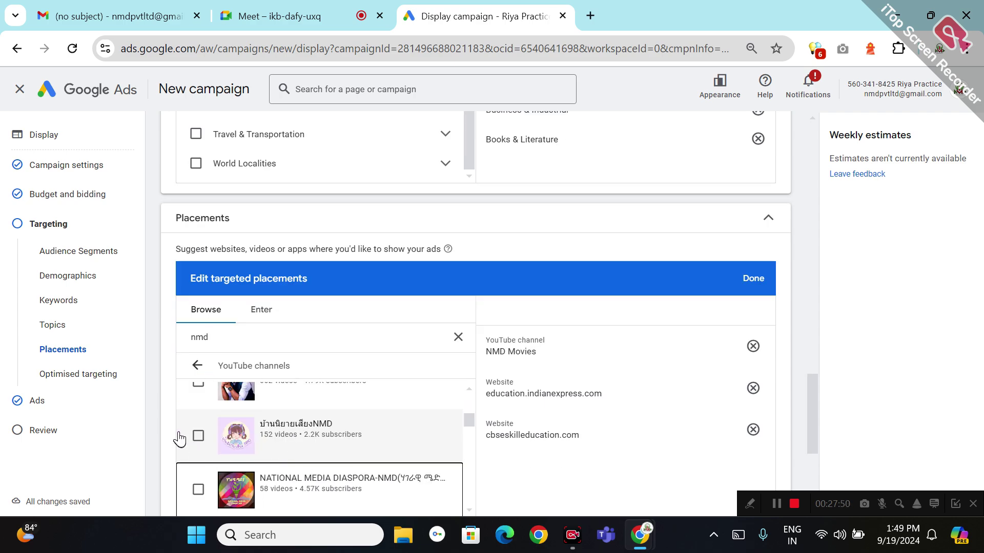
pyautogui.click(199, 387)
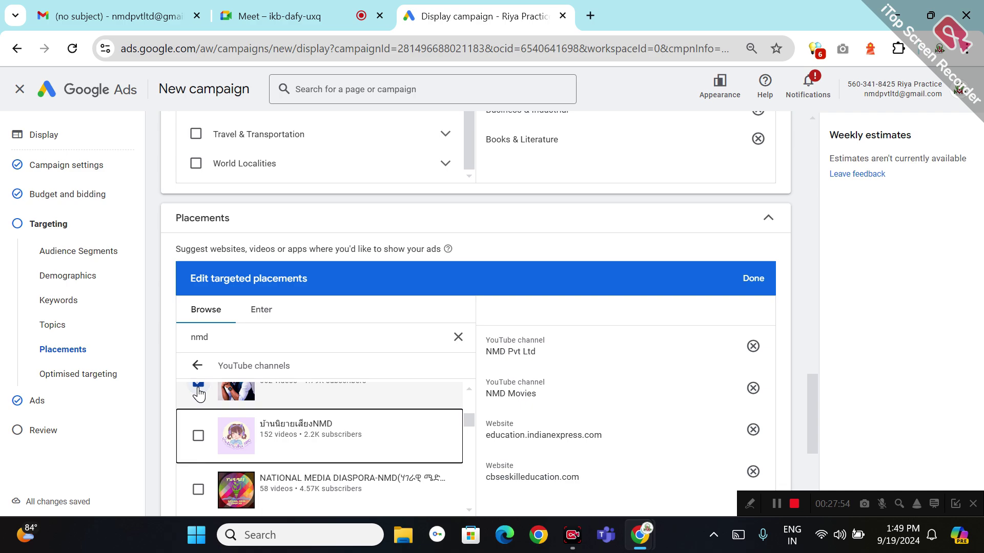
pyautogui.click(180, 494)
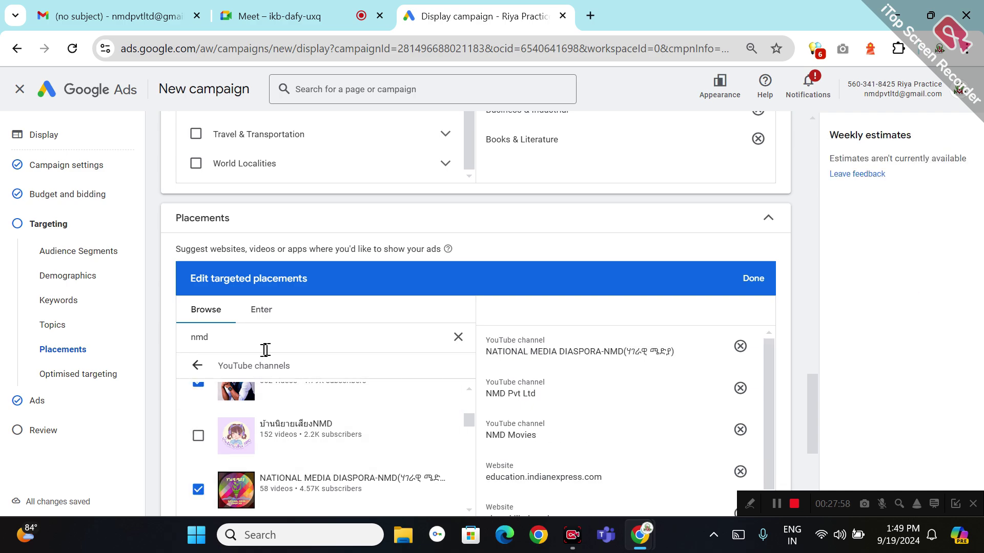
# View the YouTube videos matching "nmd" and search that category for "wscube" instead.
pyautogui.click(197, 375)
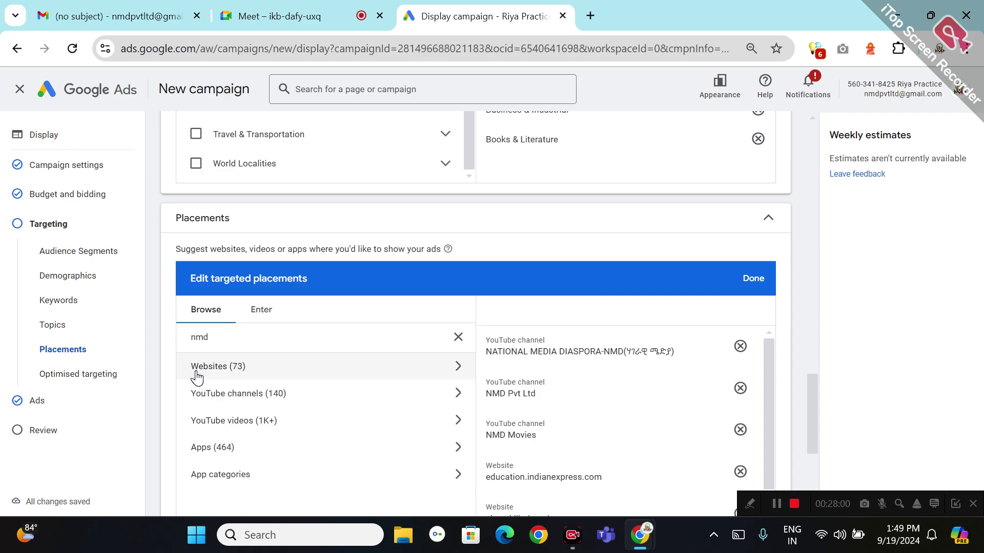
pyautogui.click(248, 426)
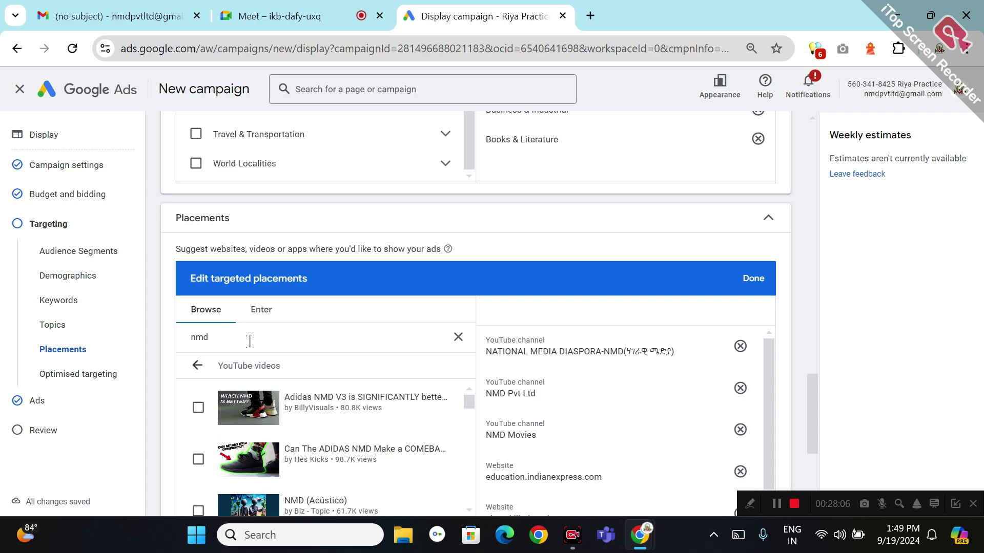
pyautogui.doubleClick(199, 337)
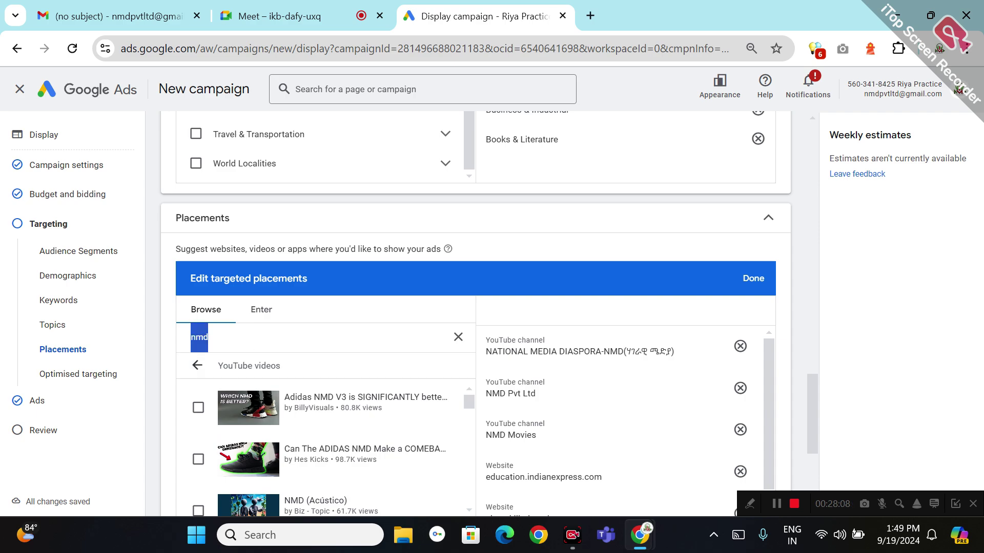
pyautogui.write('ws')
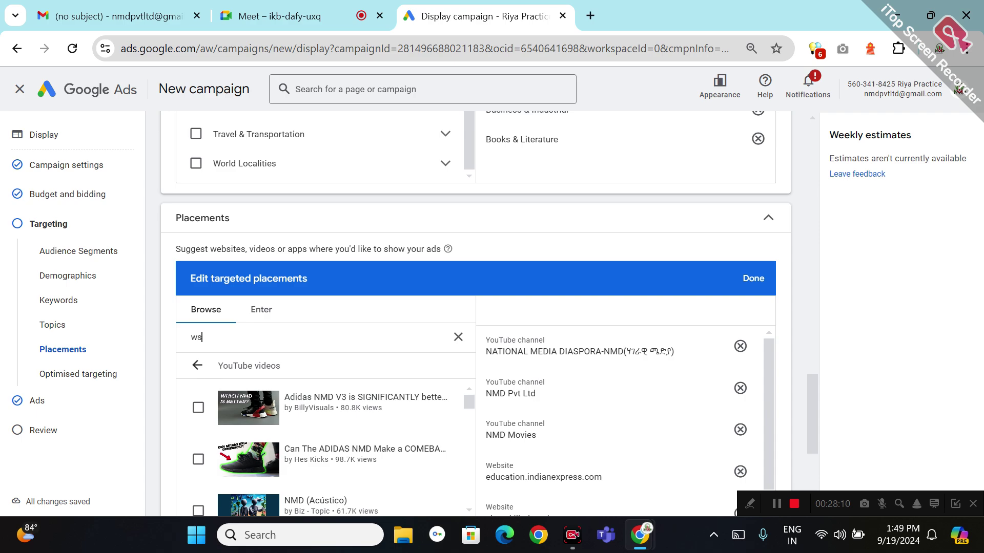
pyautogui.write('cube')
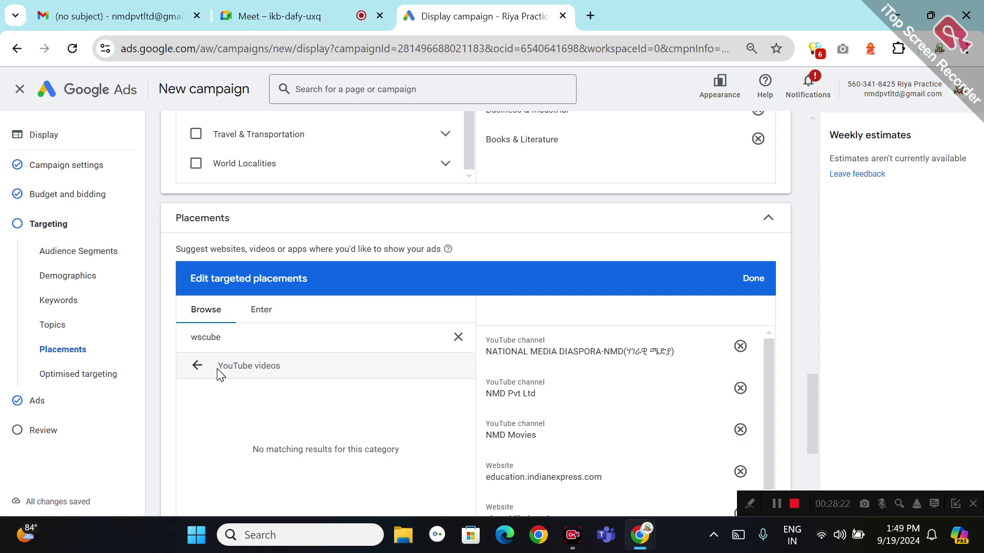
# View the multiple-placement URL entry, return to browsing and check the Websites category for "wscube".
pyautogui.click(272, 307)
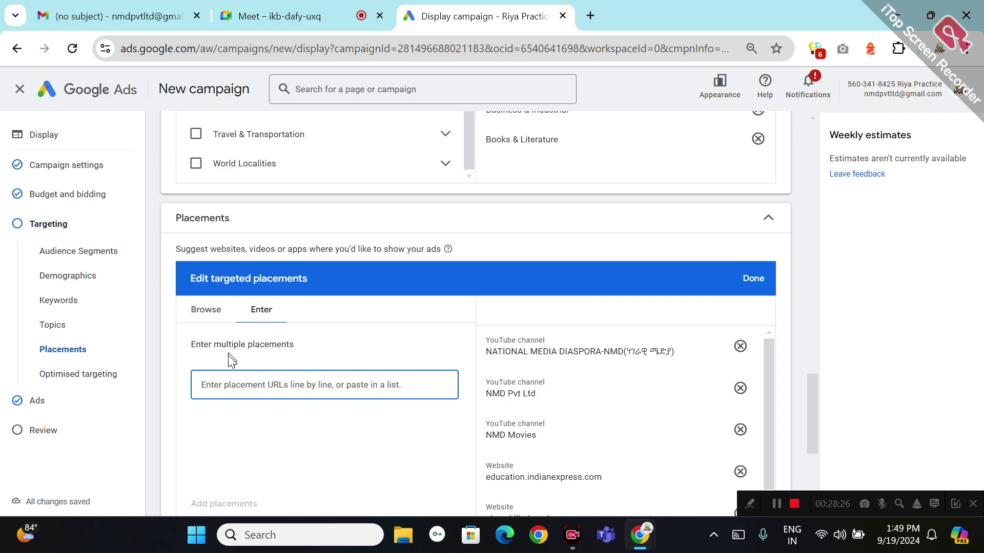
pyautogui.click(212, 318)
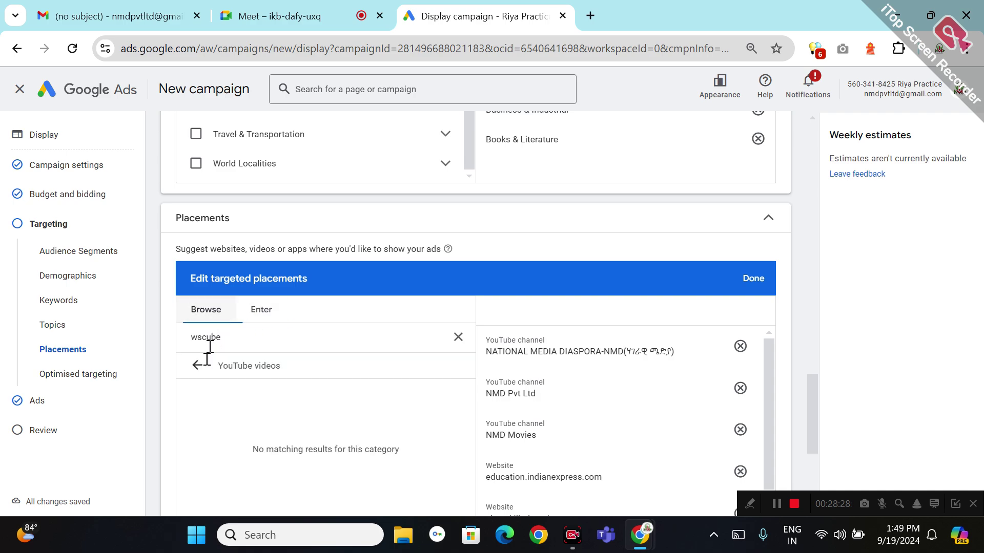
pyautogui.click(198, 365)
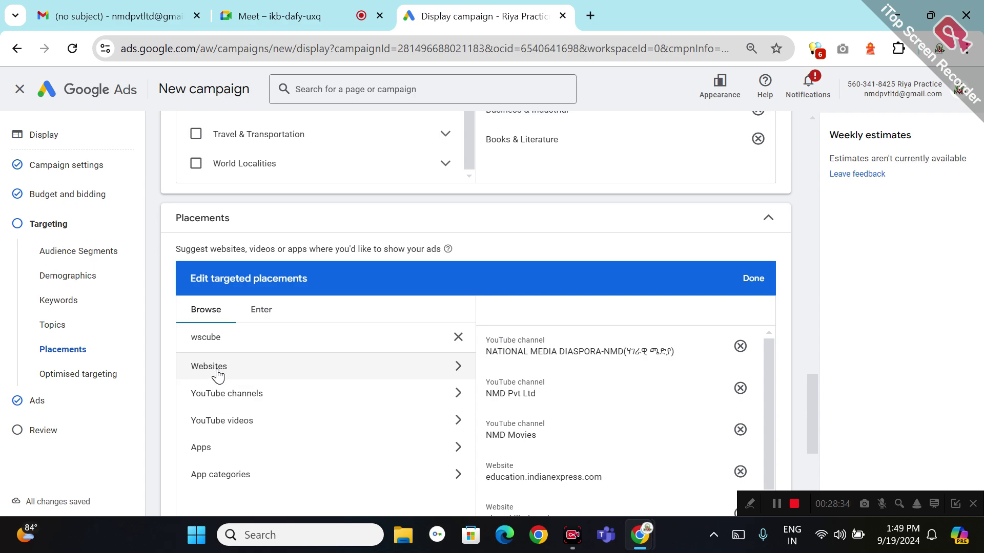
pyautogui.click(219, 373)
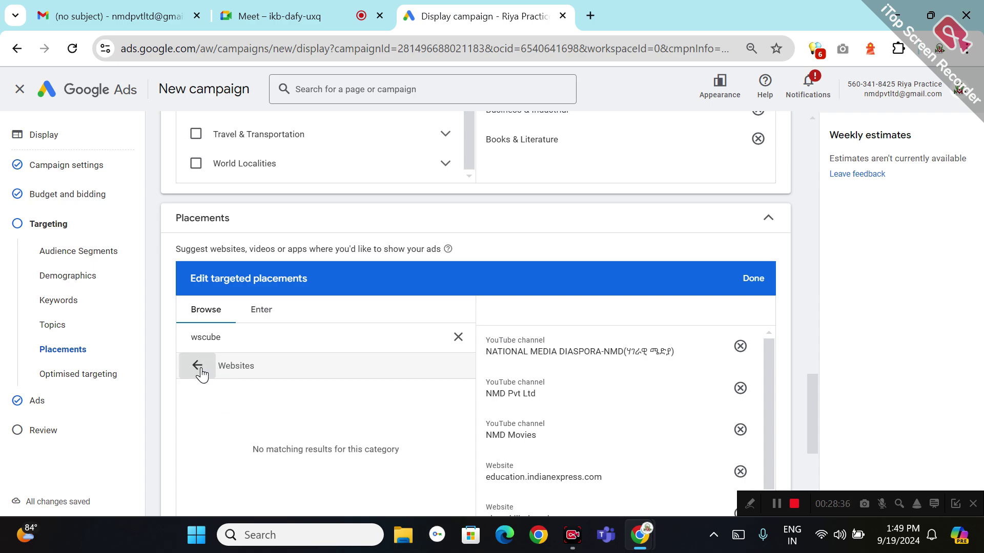
pyautogui.click(201, 374)
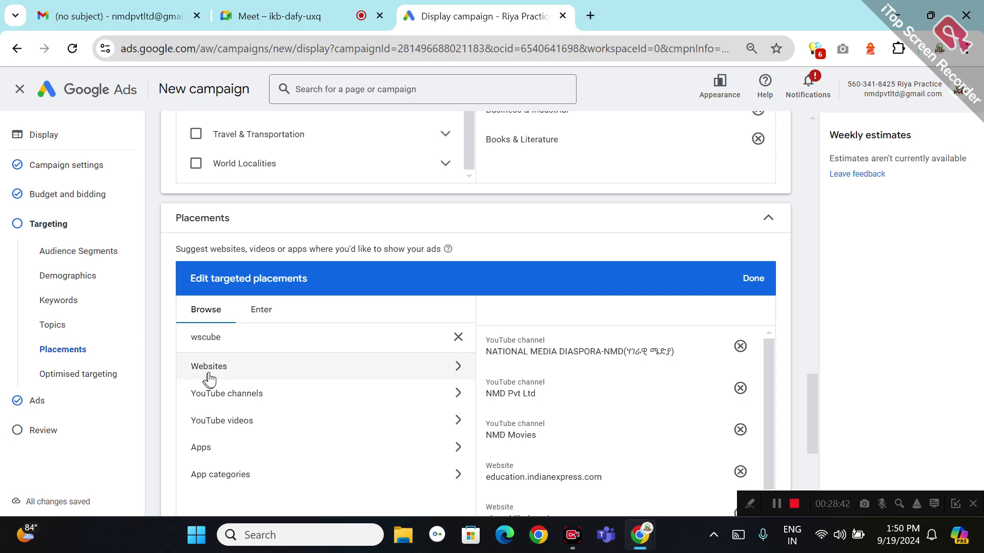
pyautogui.click(233, 365)
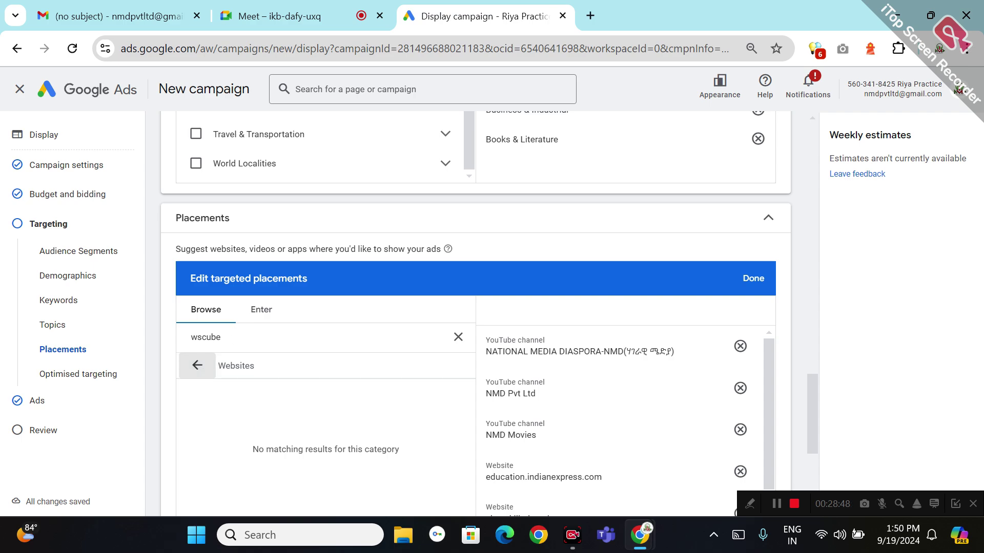
# Replace the "wscube" placement search with "linkro" and check its matches in the Websites category.
pyautogui.hotkey('ctrl', 'a')
pyautogui.press('BackSpace')
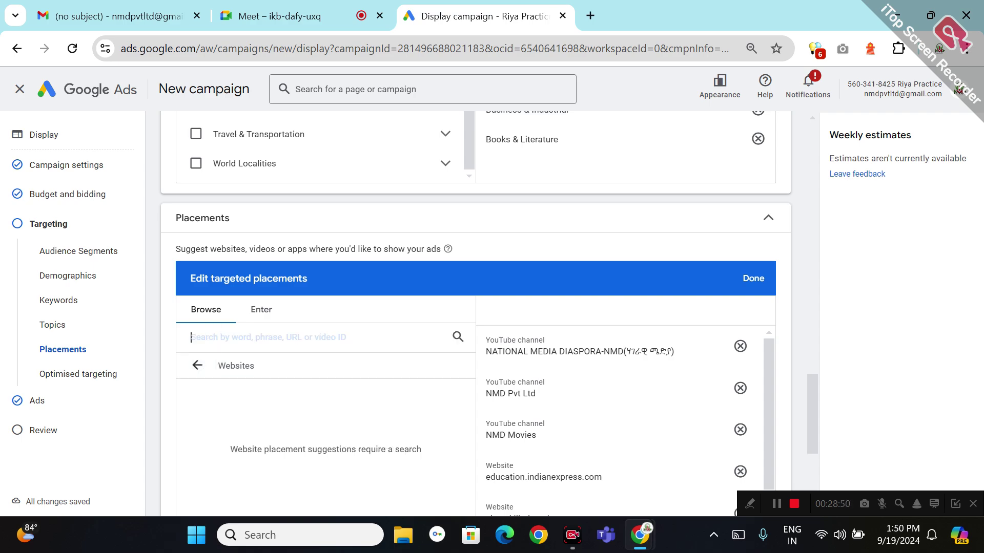
pyautogui.press('BackSpace')
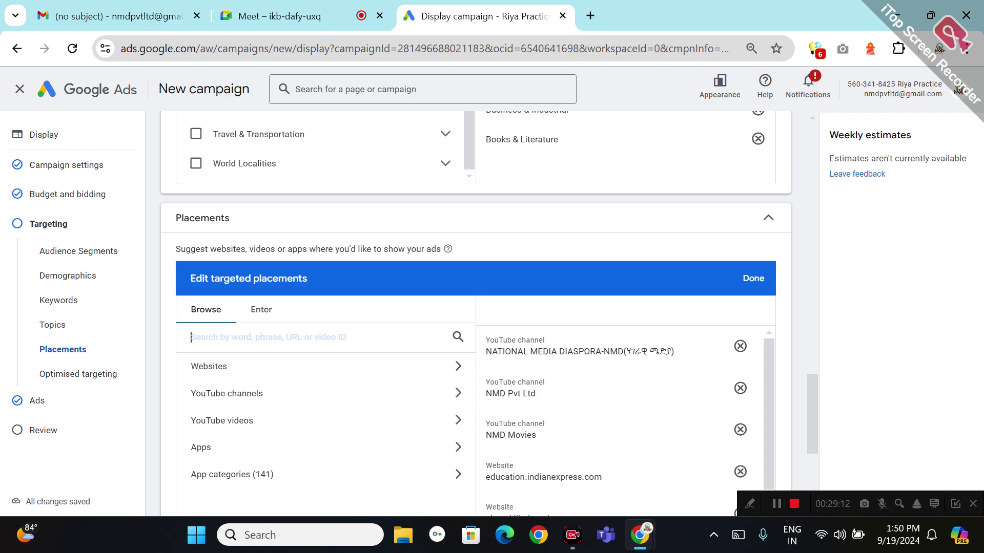
pyautogui.write('link')
pyautogui.write('ro')
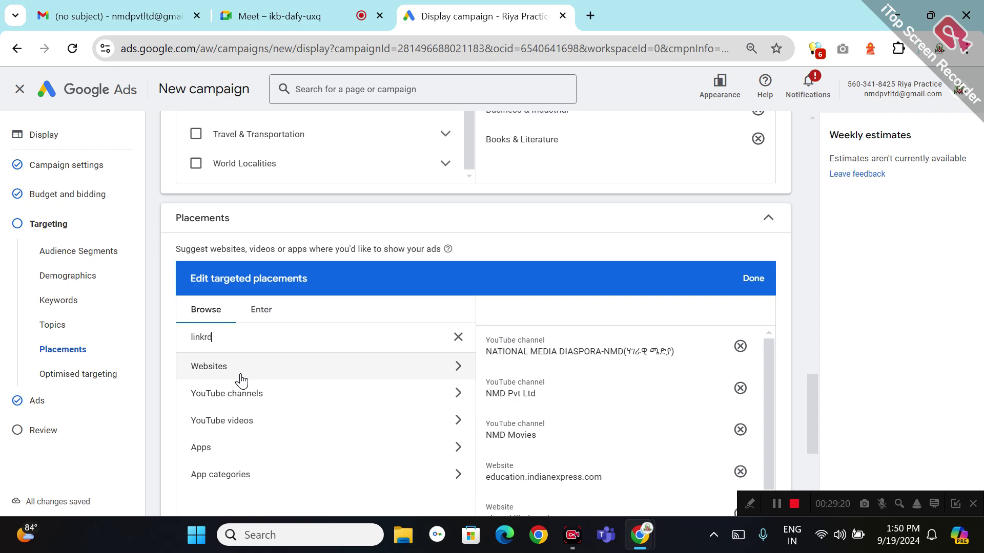
pyautogui.click(242, 380)
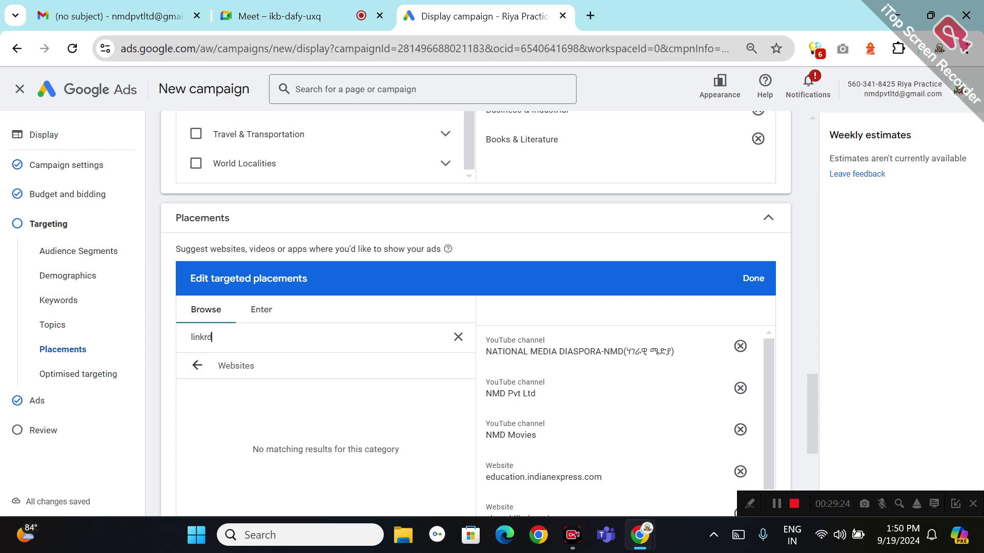
# Search website placements for "naukari" and add youthnaukri.com, jobsbabu.com, itijobupdate.in and foundthejob.com to the targeted placements.
pyautogui.press('BackSpace')
pyautogui.press('BackSpace')
pyautogui.press('BackSpace')
pyautogui.press('BackSpace')
pyautogui.press('BackSpace')
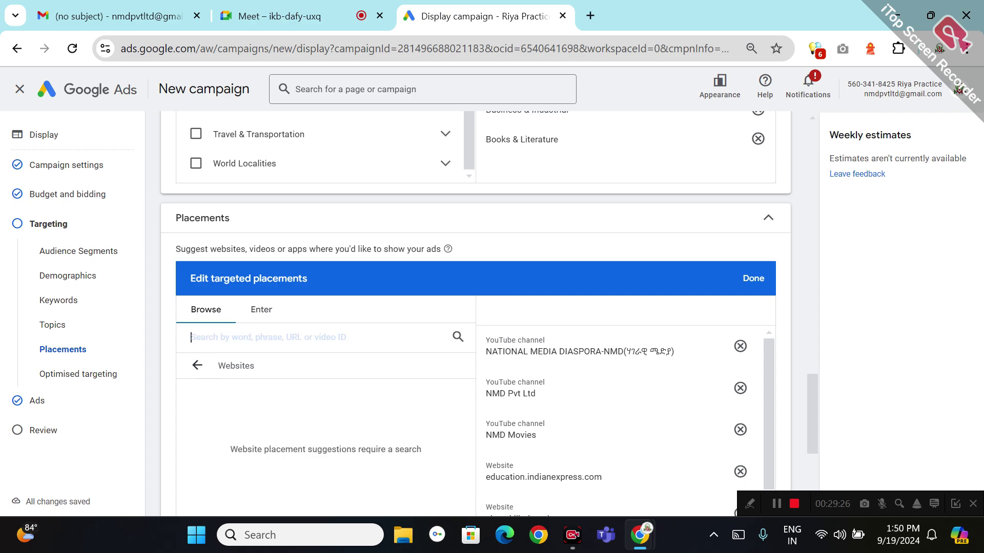
pyautogui.write('nau')
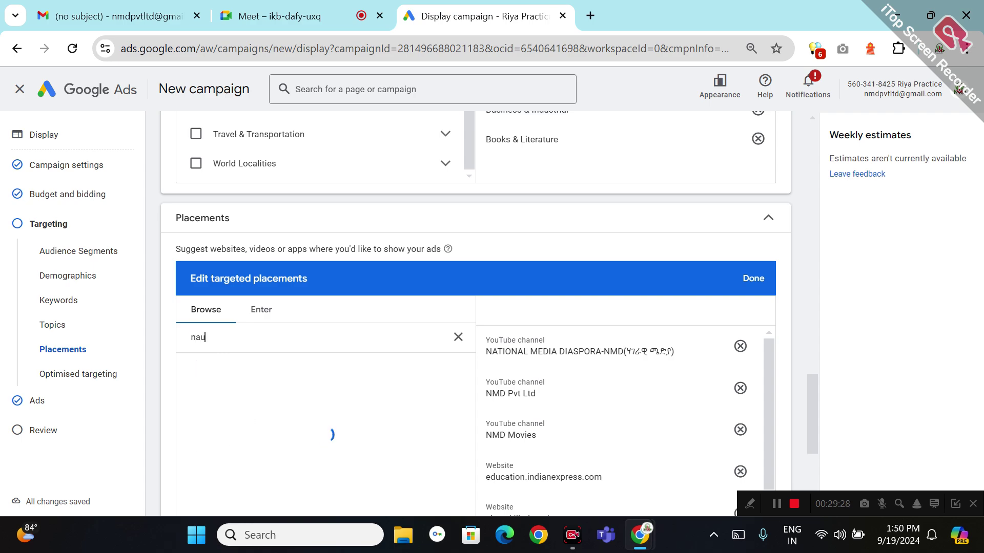
pyautogui.write('kari')
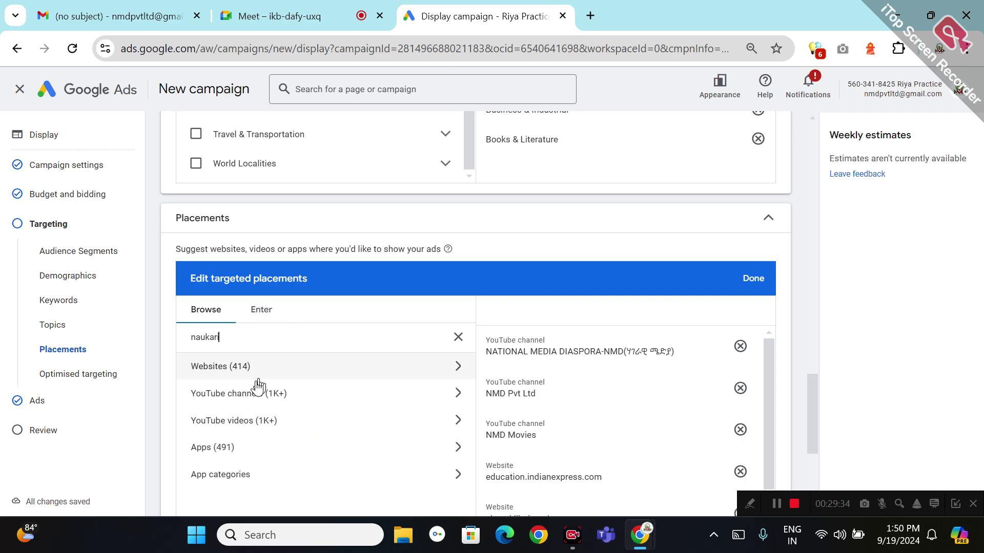
pyautogui.click(250, 367)
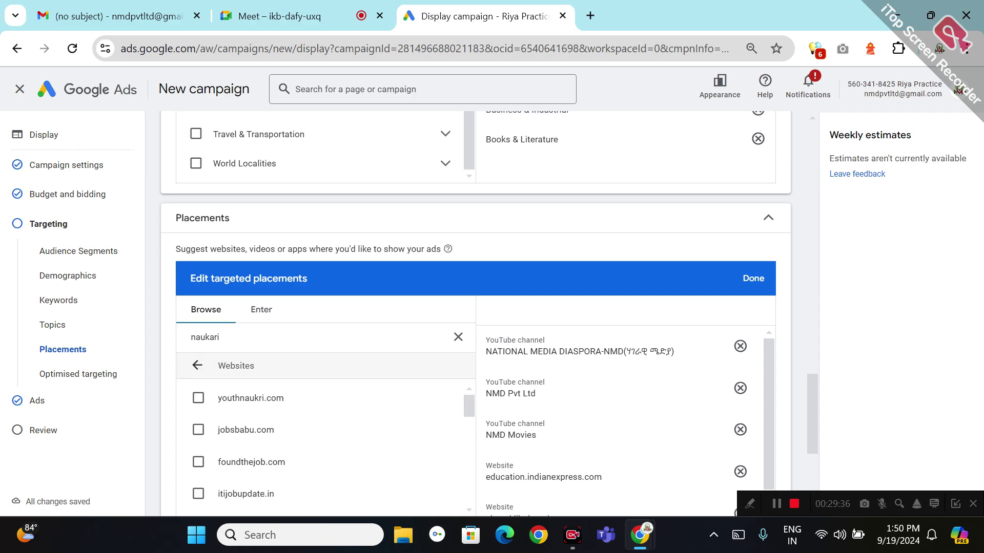
pyautogui.click(198, 405)
pyautogui.click(198, 429)
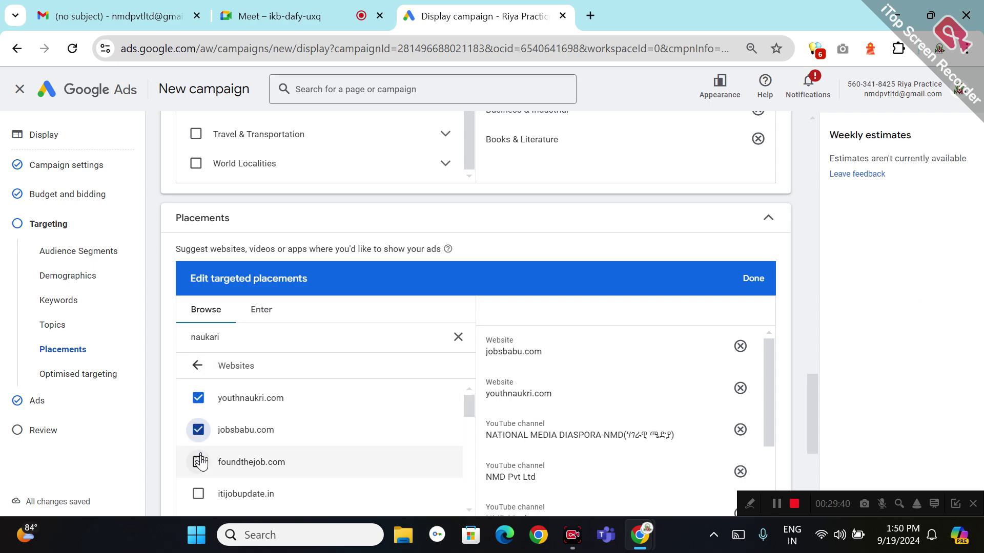
pyautogui.click(198, 493)
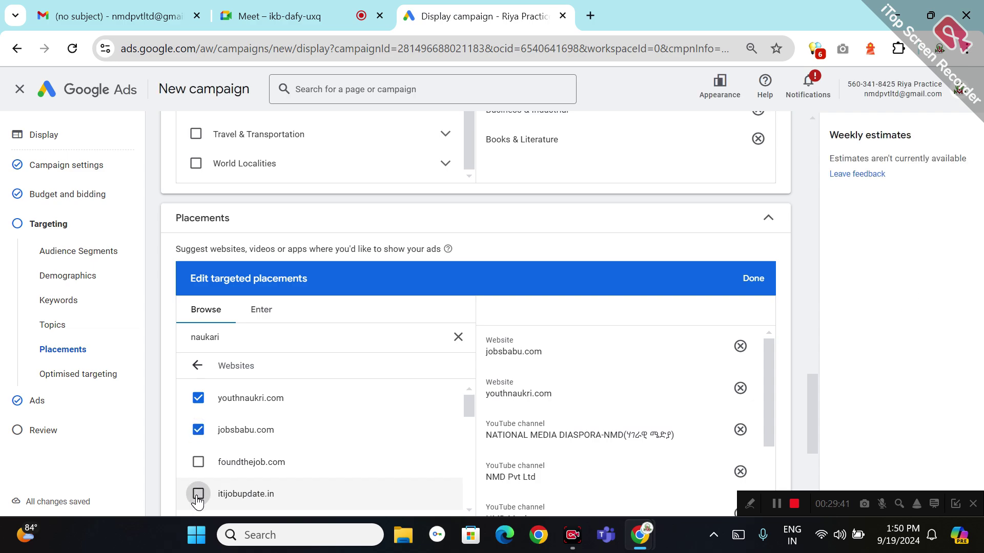
pyautogui.click(198, 463)
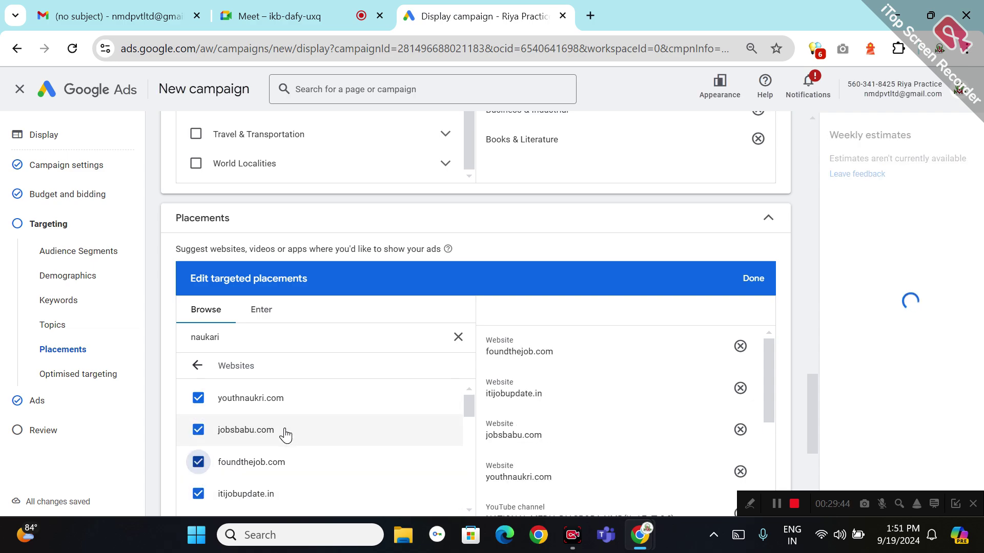
# Add jobsgovind.com, oflatest.net and fresherslike.com from further down the "naukari" website results to the targeted placements.
pyautogui.scroll(-5, 285, 434)
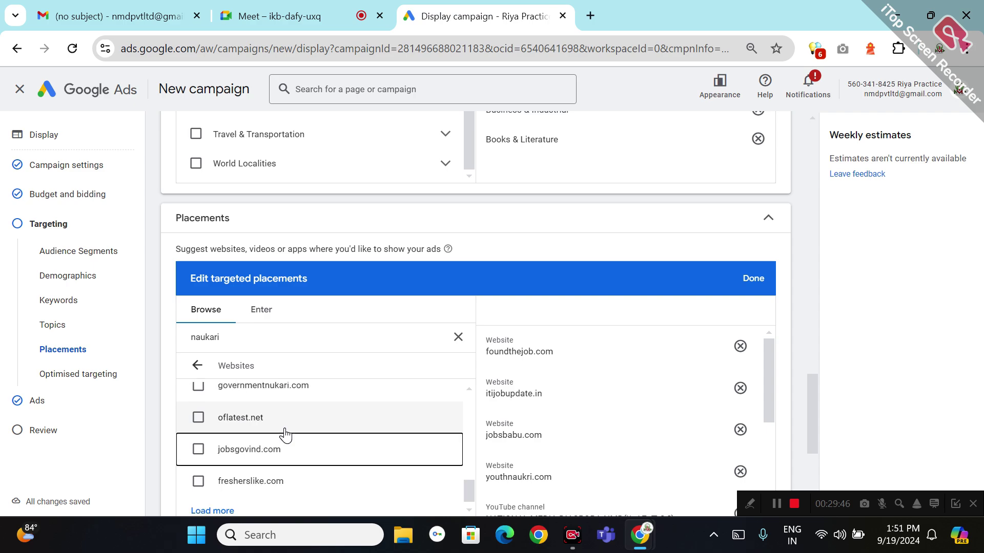
pyautogui.click(196, 449)
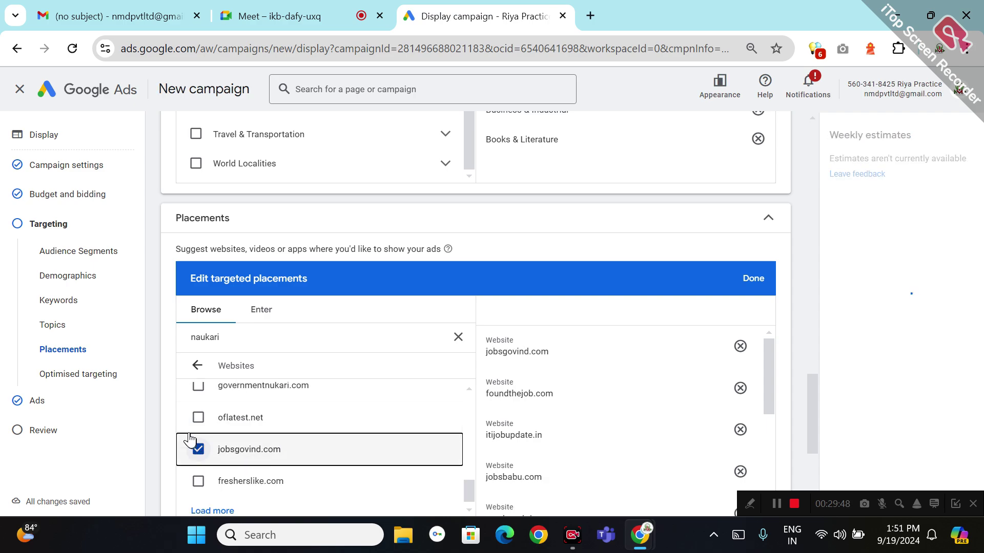
pyautogui.click(193, 419)
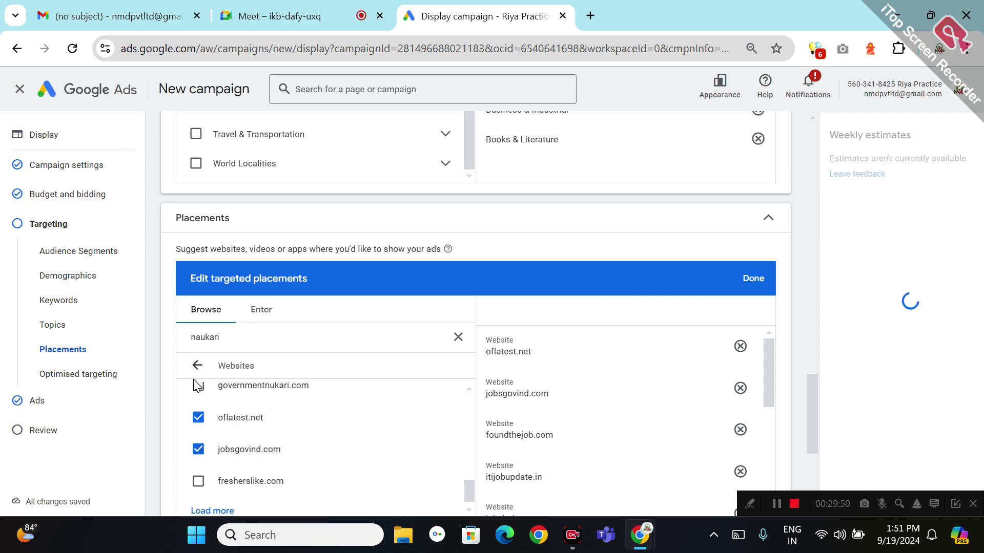
pyautogui.click(197, 480)
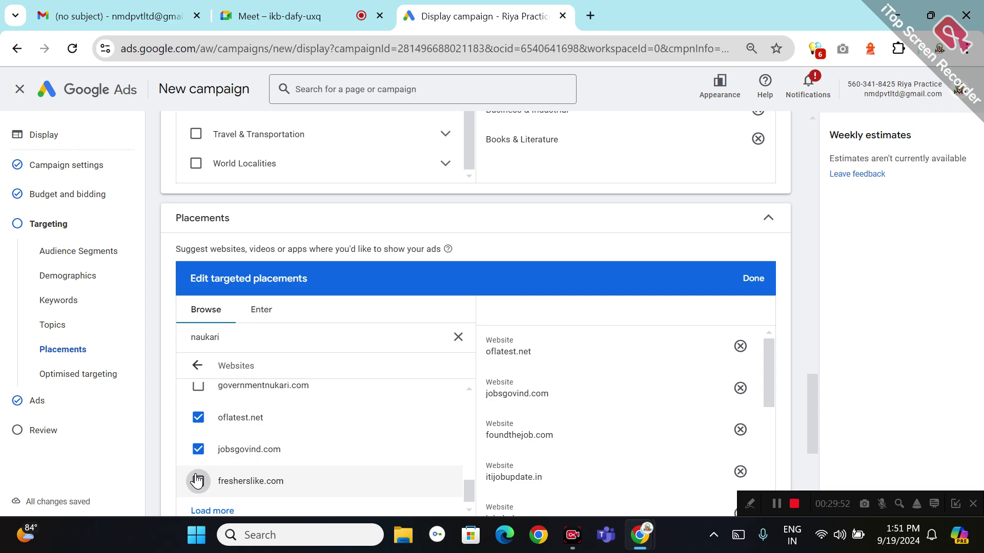
# Look at the multiple-placement URL entry, return to browsing and add the Jobs in Italy app from the "naukari" app results.
pyautogui.click(267, 310)
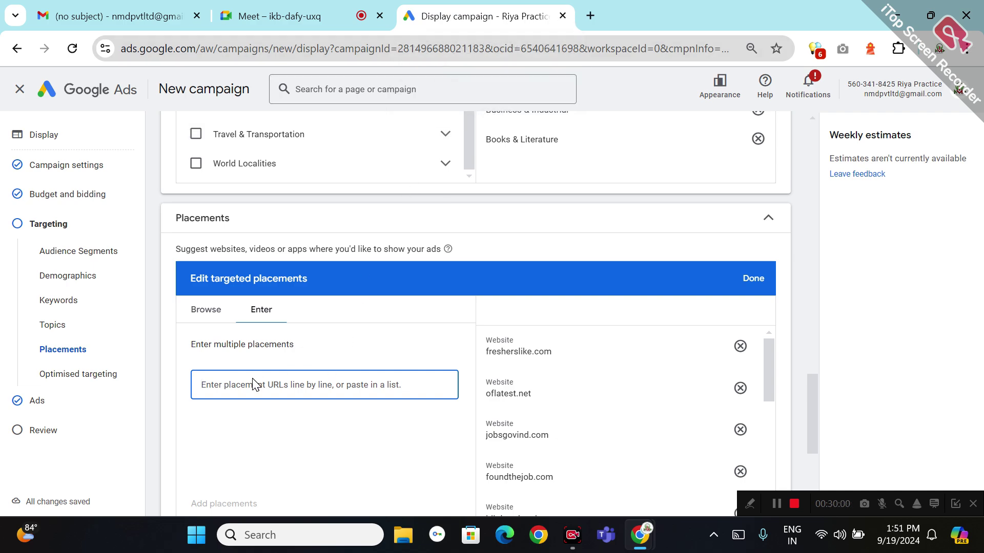
pyautogui.click(214, 322)
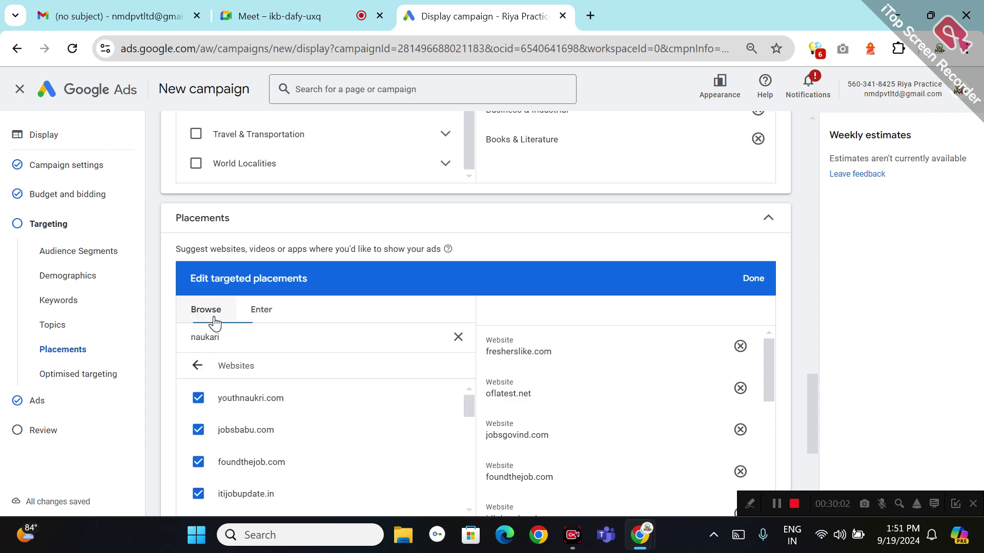
pyautogui.click(198, 366)
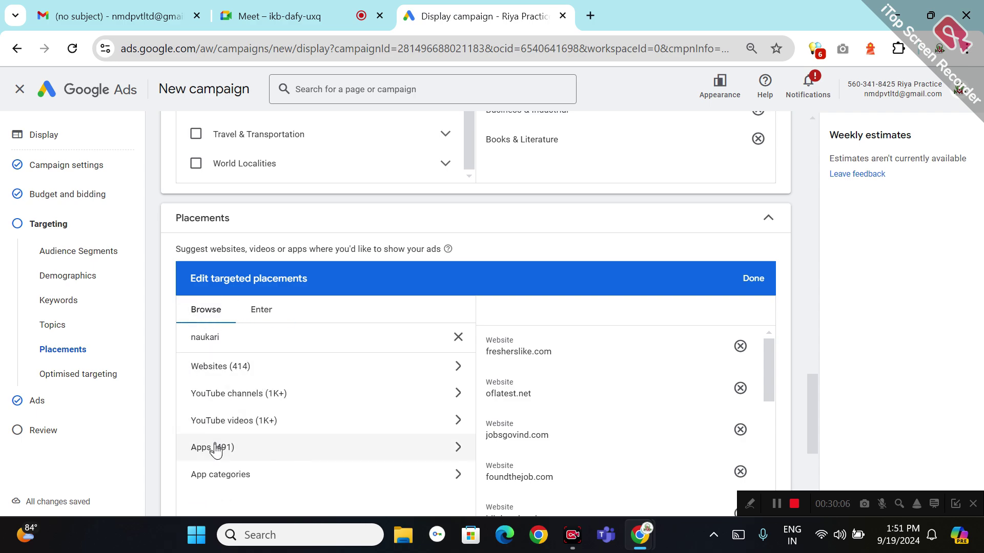
pyautogui.click(196, 447)
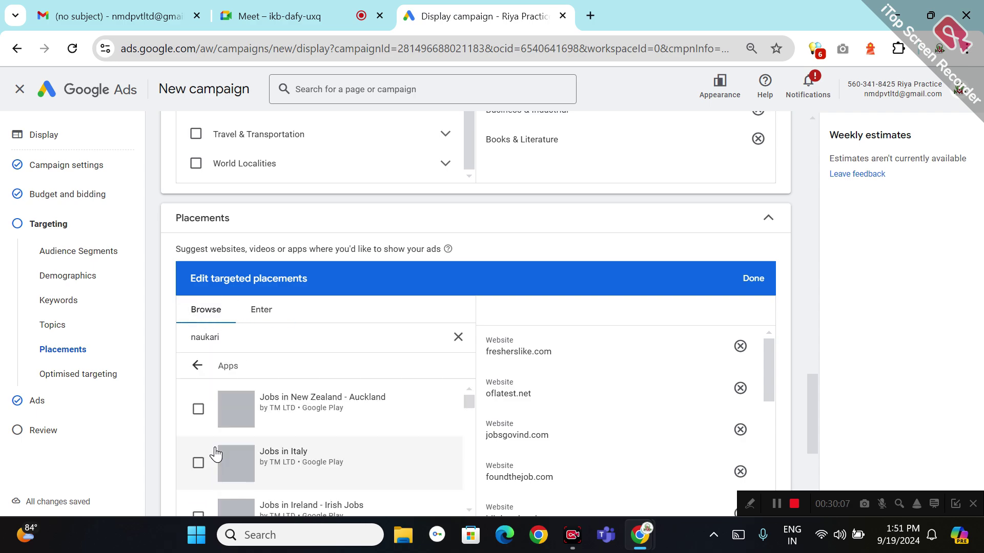
pyautogui.click(198, 409)
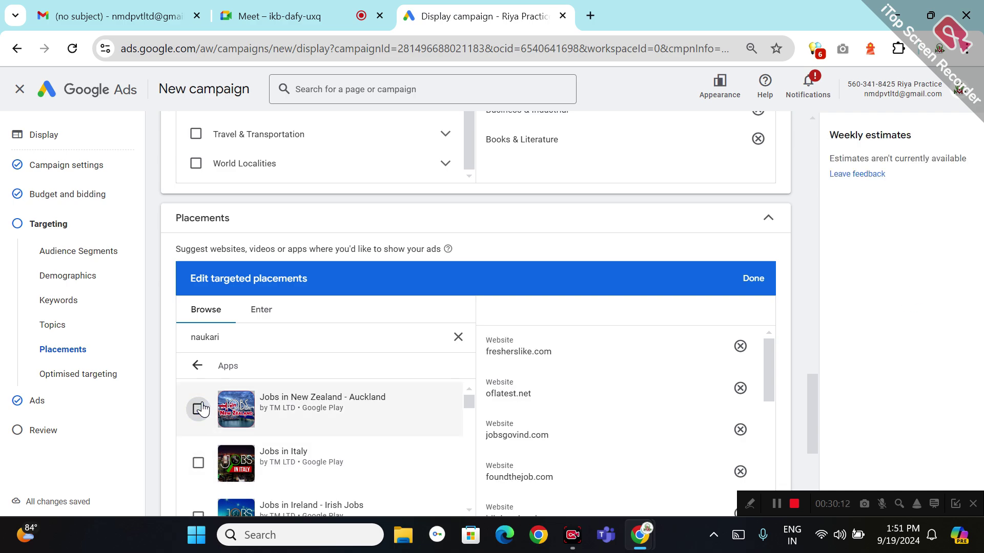
pyautogui.click(198, 463)
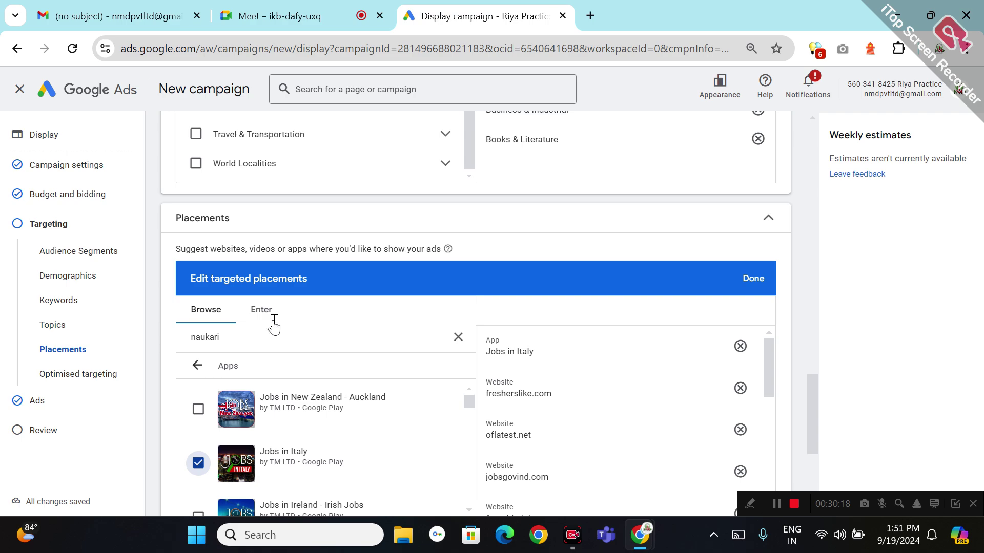
# Search website placements for "cricbuzz" and add insidesport.in to the targeted placements.
pyautogui.doubleClick(206, 338)
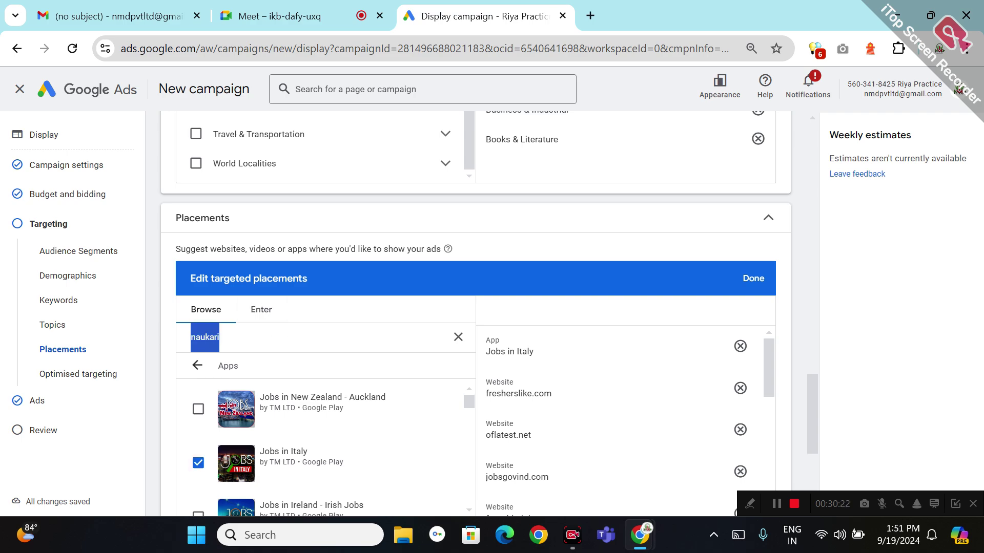
pyautogui.press('BackSpace')
pyautogui.write('cric')
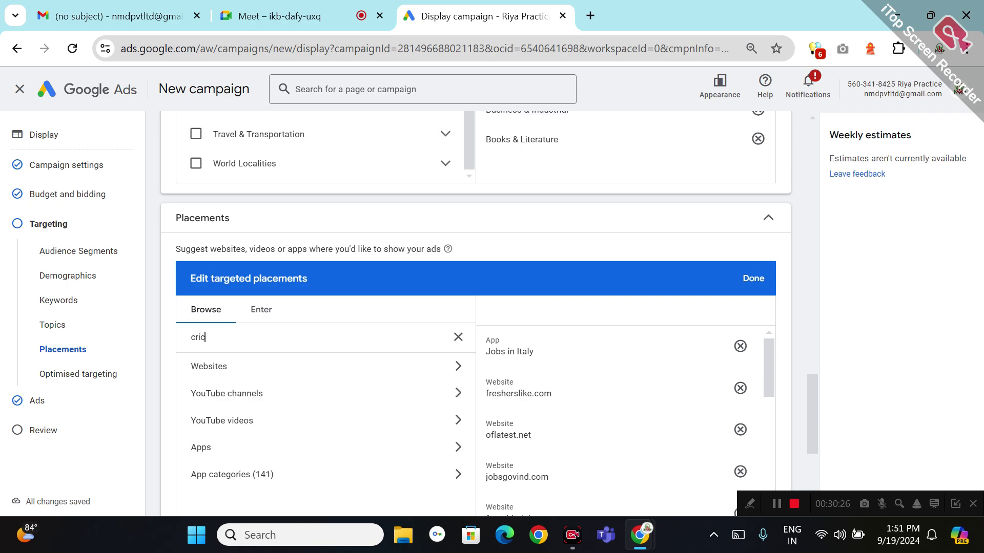
pyautogui.write('buzz')
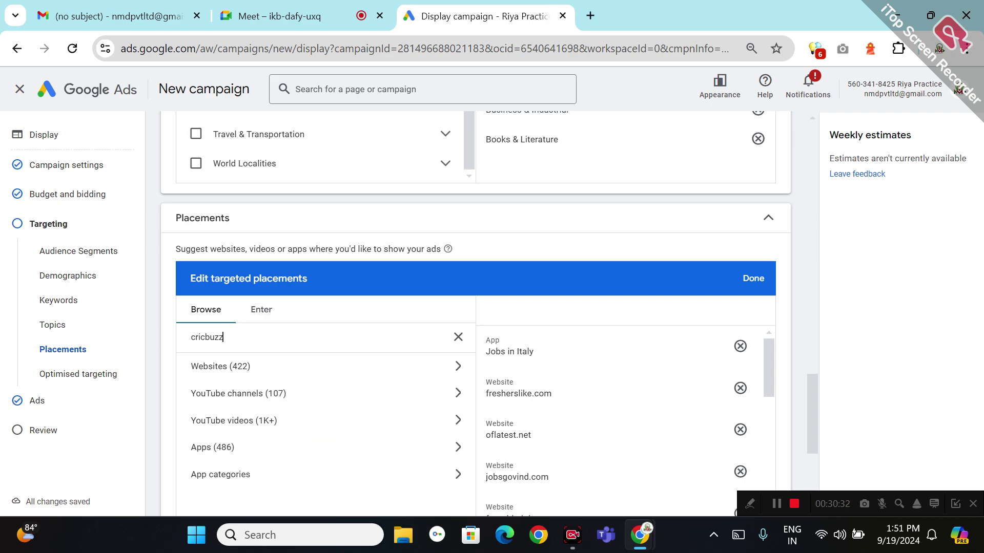
pyautogui.click(259, 377)
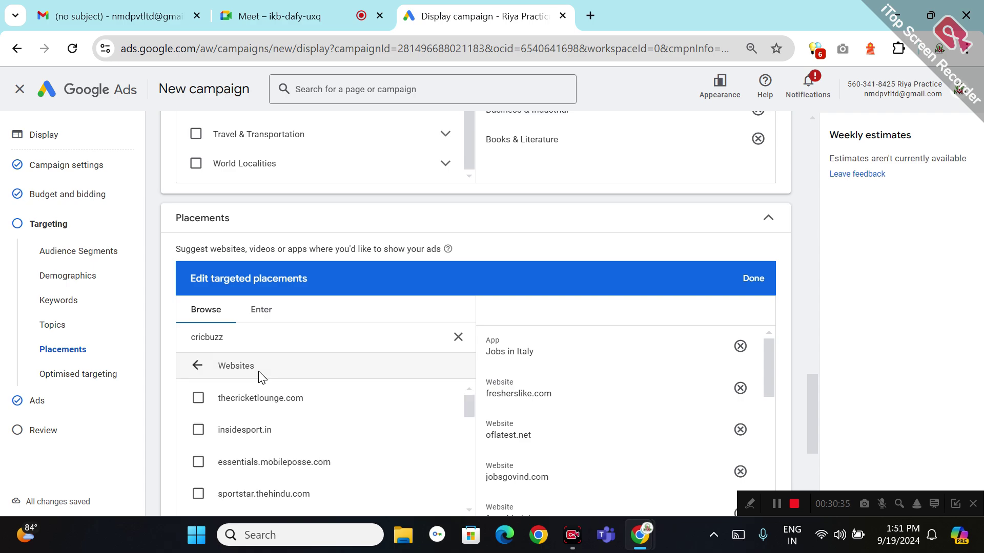
pyautogui.click(193, 436)
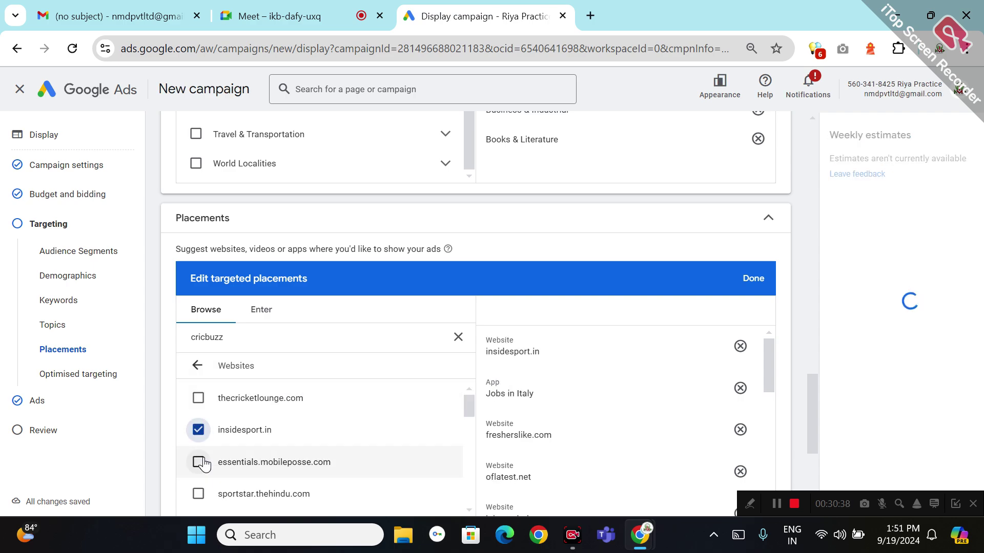
pyautogui.click(254, 321)
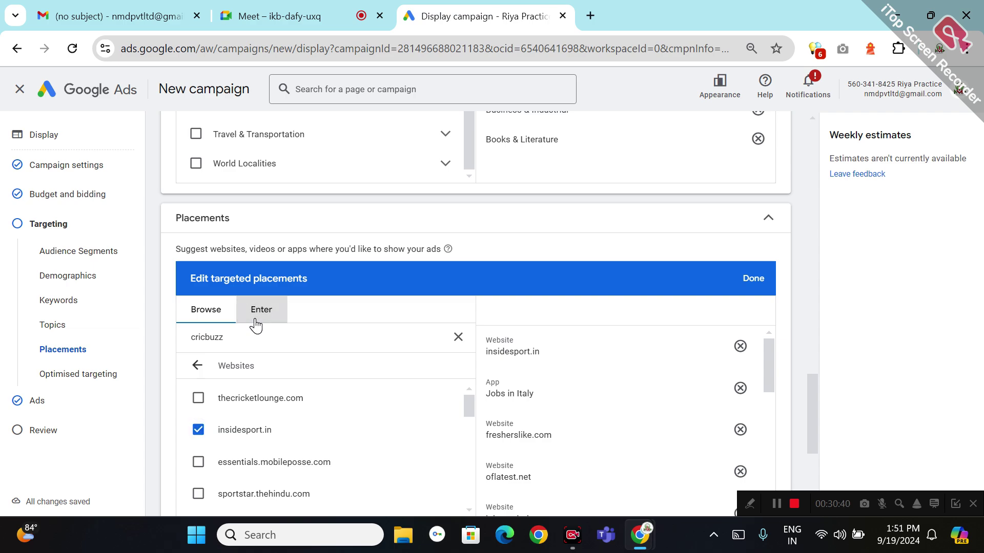
pyautogui.click(207, 322)
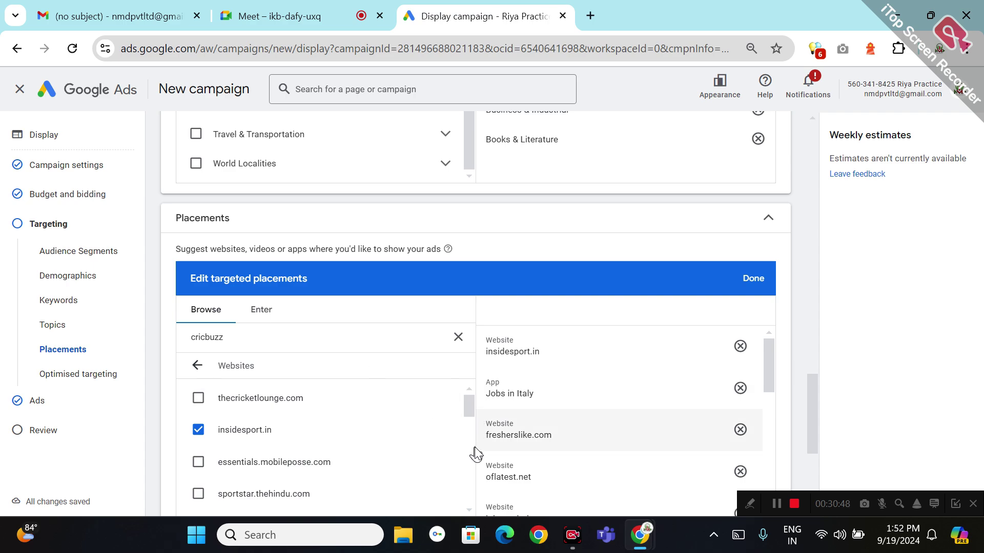
# Add crickettimes.com, cricheroes.com, espncricinfo.com and crex.live from the "cricbuzz" website results to the targeted placements.
pyautogui.scroll(-3, 469, 461)
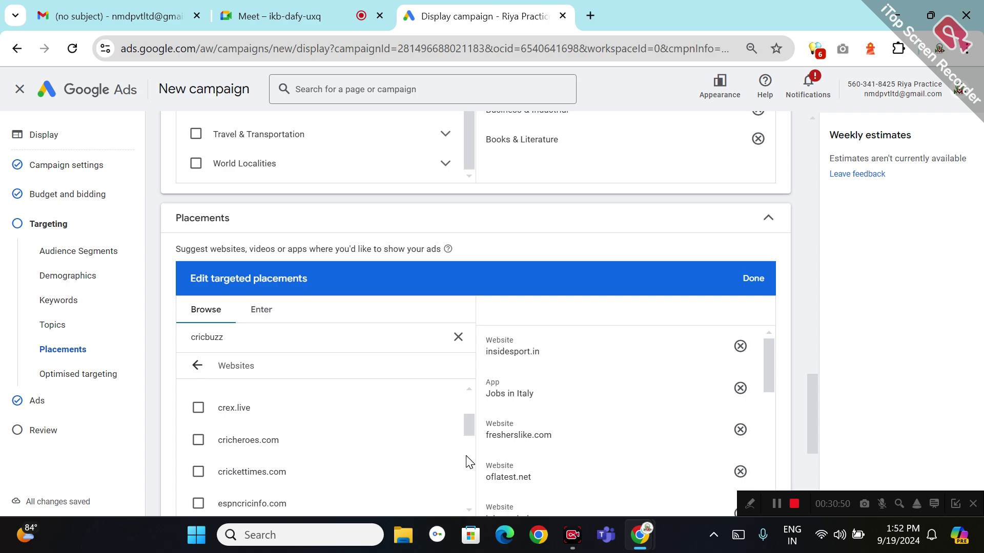
pyautogui.click(348, 485)
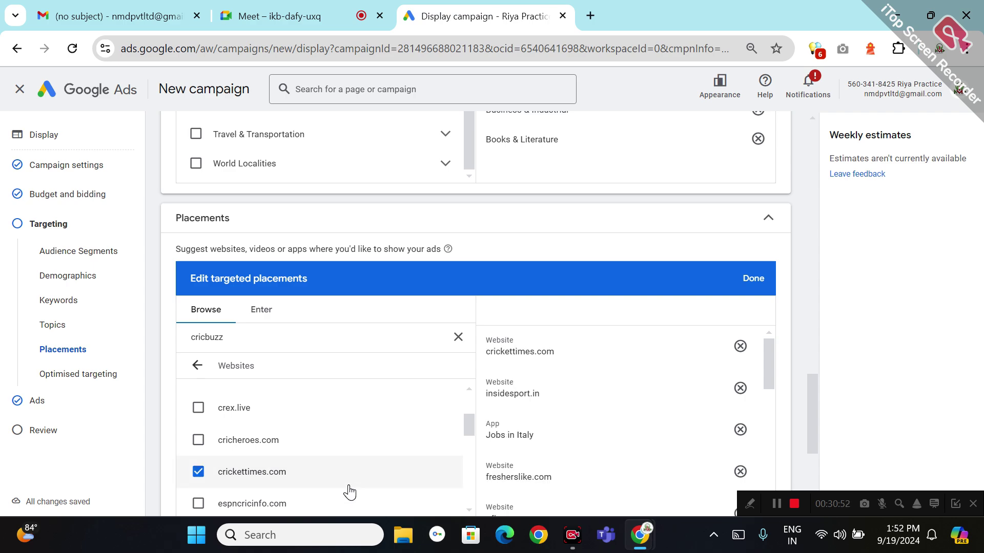
pyautogui.click(200, 441)
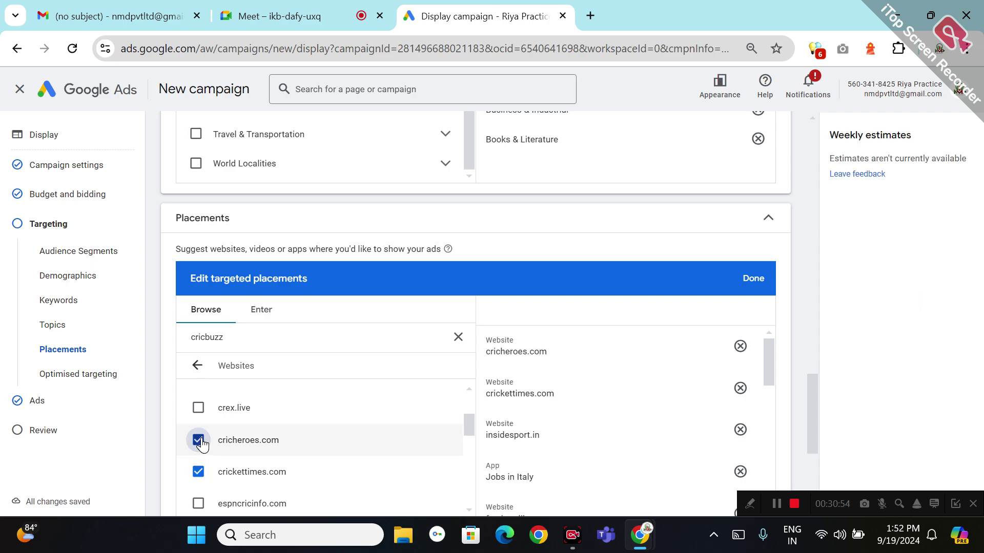
pyautogui.click(198, 503)
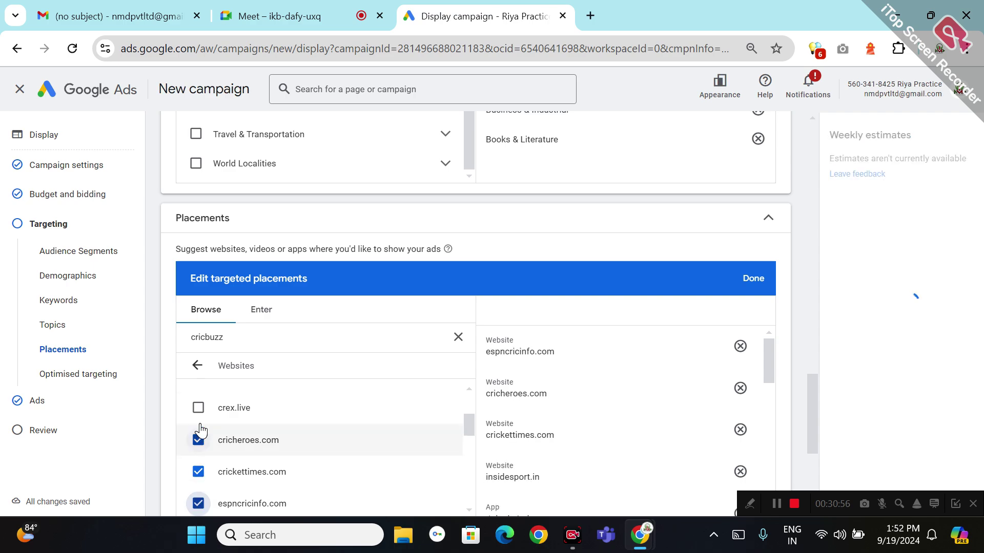
pyautogui.click(198, 408)
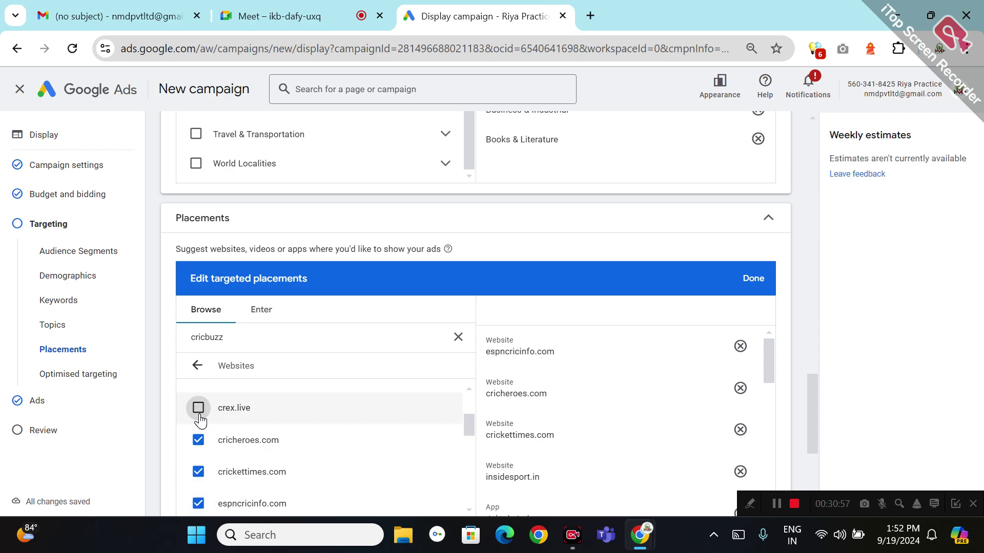
# Switch the "cricbuzz" results to YouTube channels and add the Cricbuzz channel to the targeted placements.
pyautogui.click(196, 366)
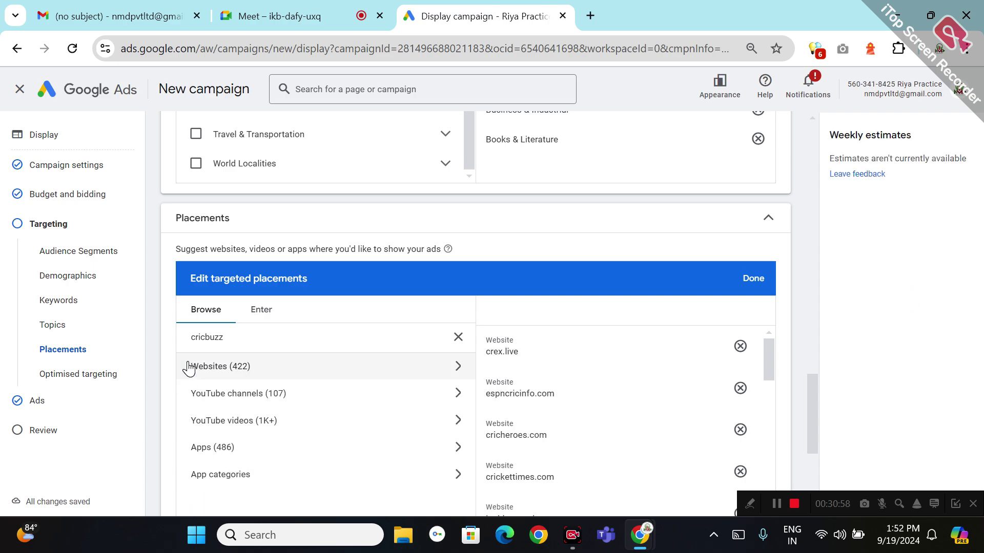
pyautogui.click(230, 396)
pyautogui.click(198, 409)
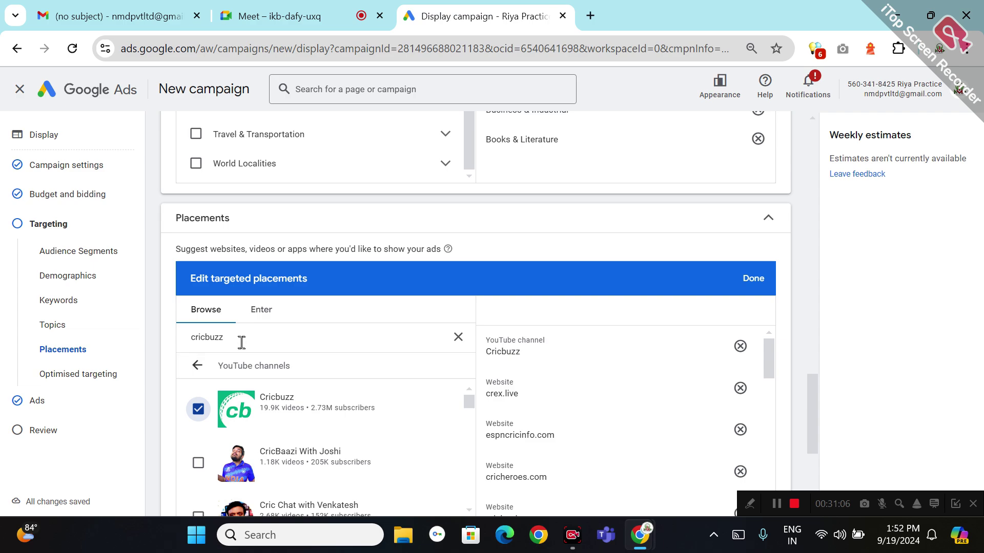
# Search the YouTube channel placements for "Wscube" and check the multiple-placement entry before returning to browsing.
pyautogui.doubleClick(207, 337)
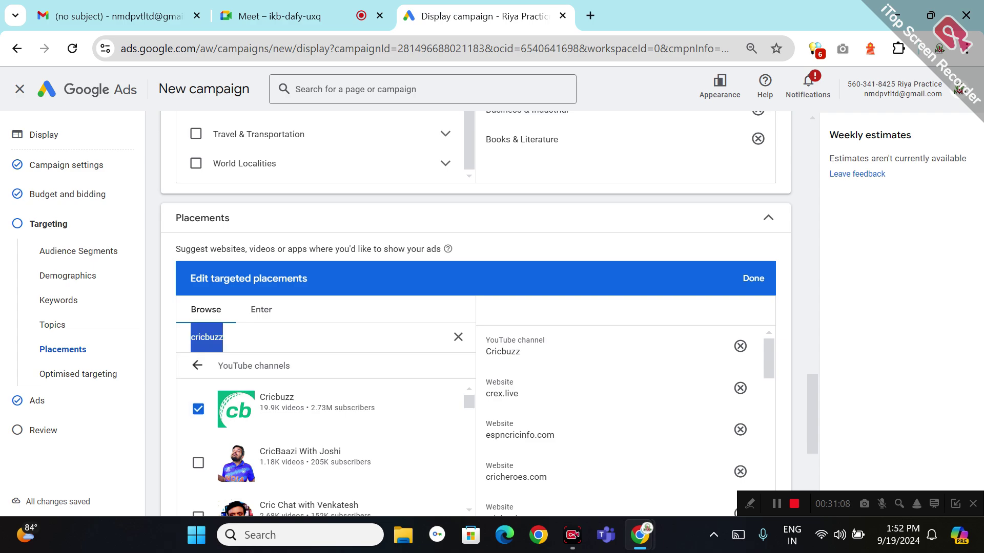
pyautogui.write('ws')
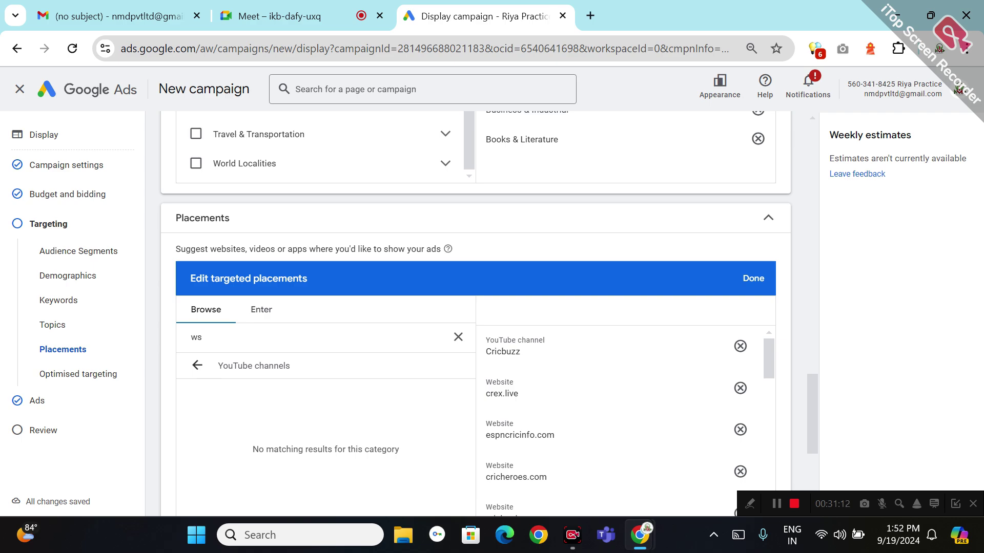
pyautogui.press('BackSpace')
pyautogui.press('BackSpace')
pyautogui.write('W')
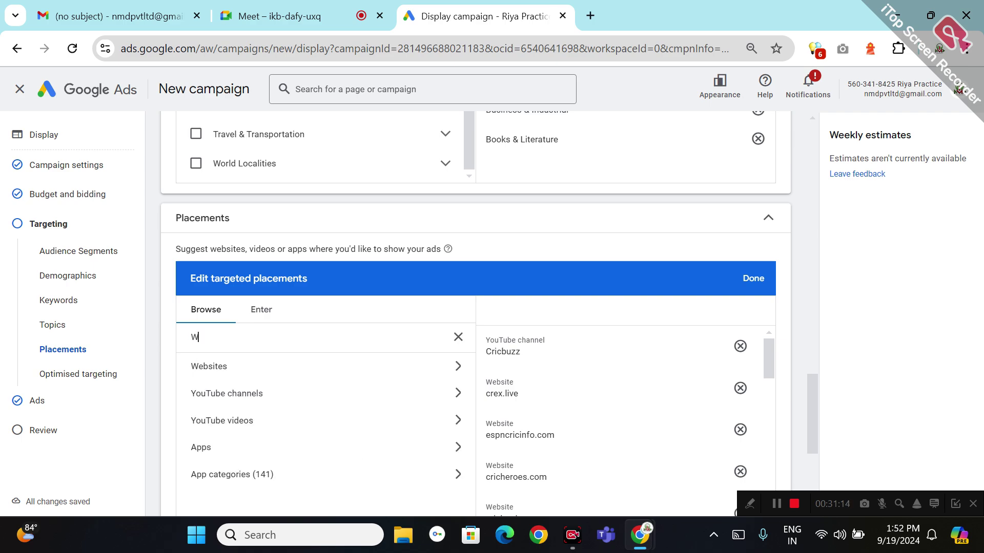
pyautogui.write('scube')
pyautogui.click(273, 402)
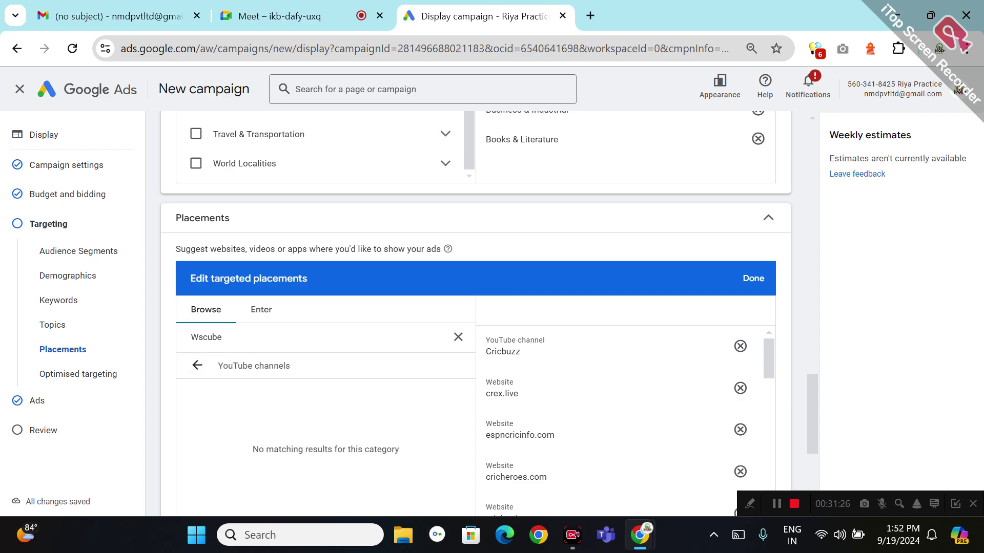
pyautogui.click(268, 311)
pyautogui.click(217, 310)
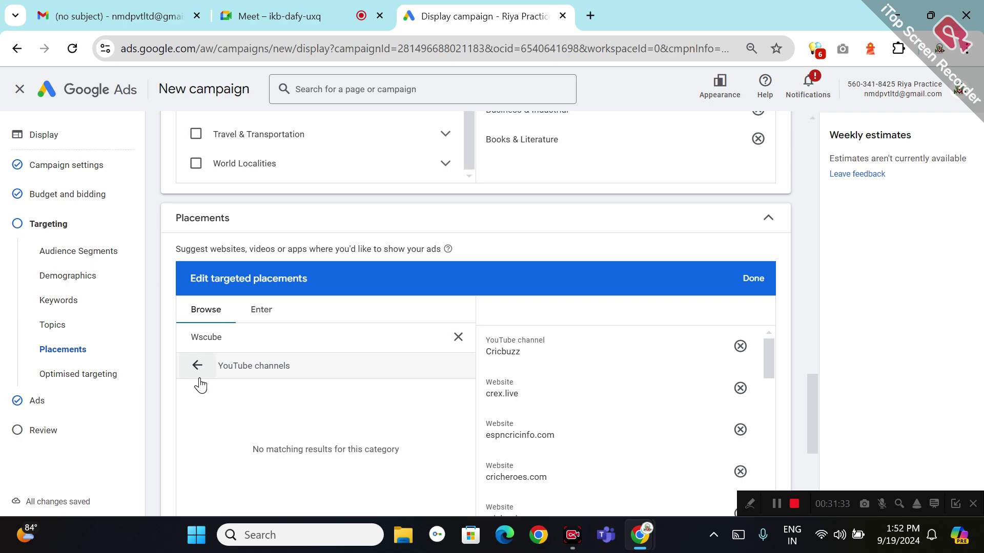
# Search the YouTube channel placements for "physics" and add the Physic channel to the targeted placements.
pyautogui.doubleClick(211, 337)
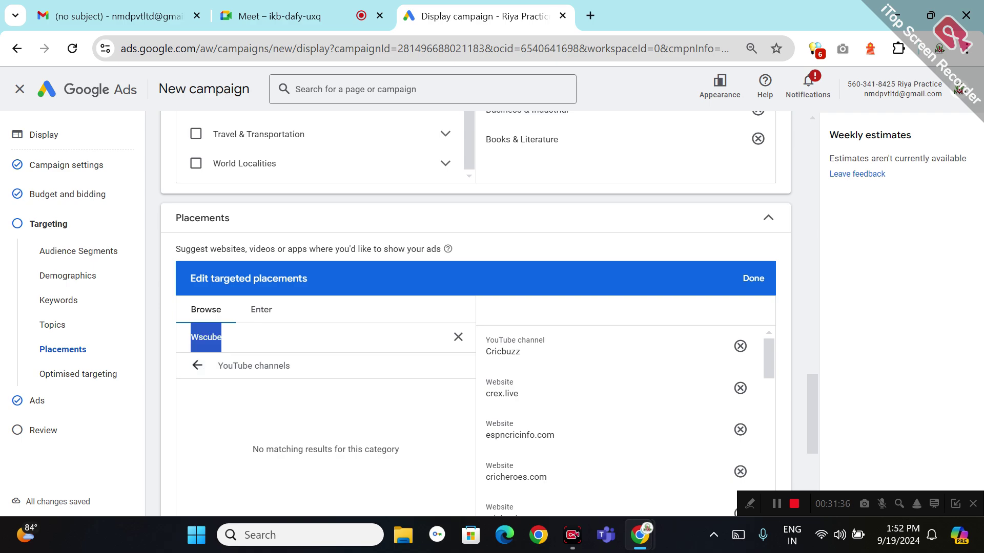
pyautogui.write('phy')
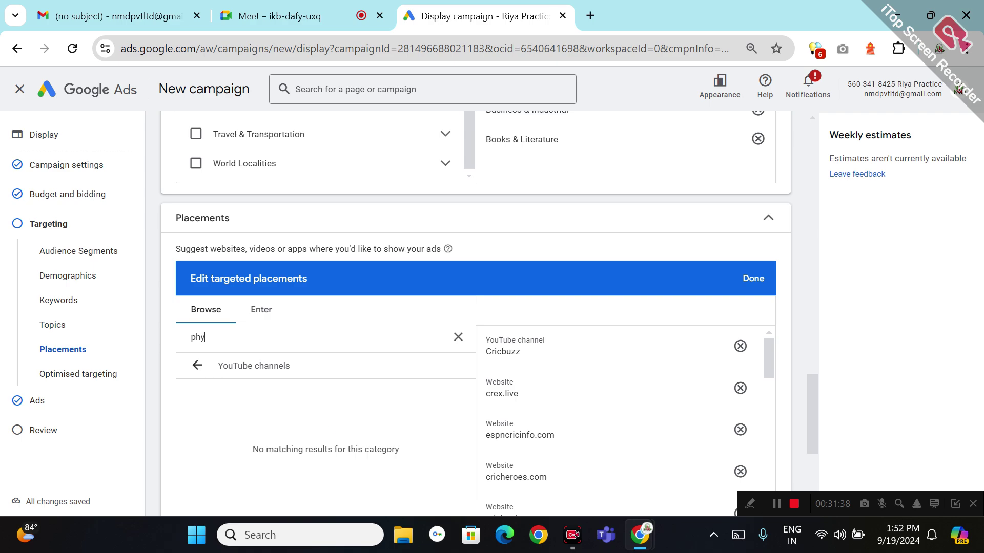
pyautogui.write('sics')
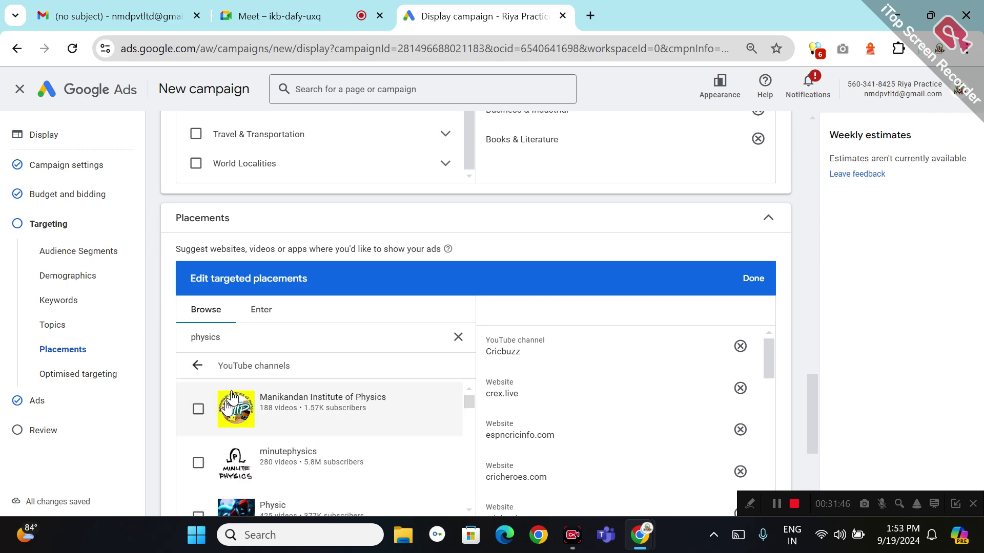
pyautogui.click(203, 517)
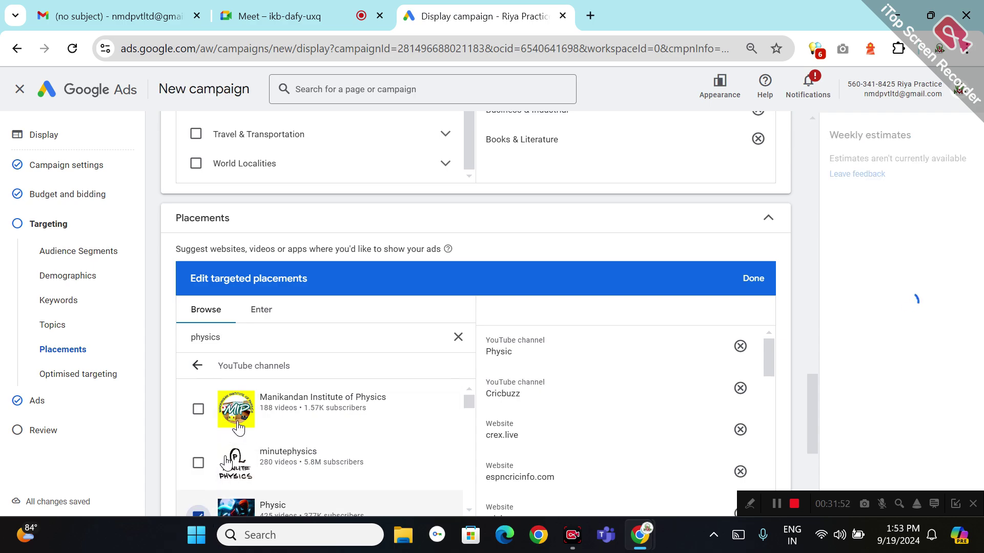
# Search the YouTube channels for "physicswall", view the multiple-placement URL entry and return to browsing.
pyautogui.click(261, 335)
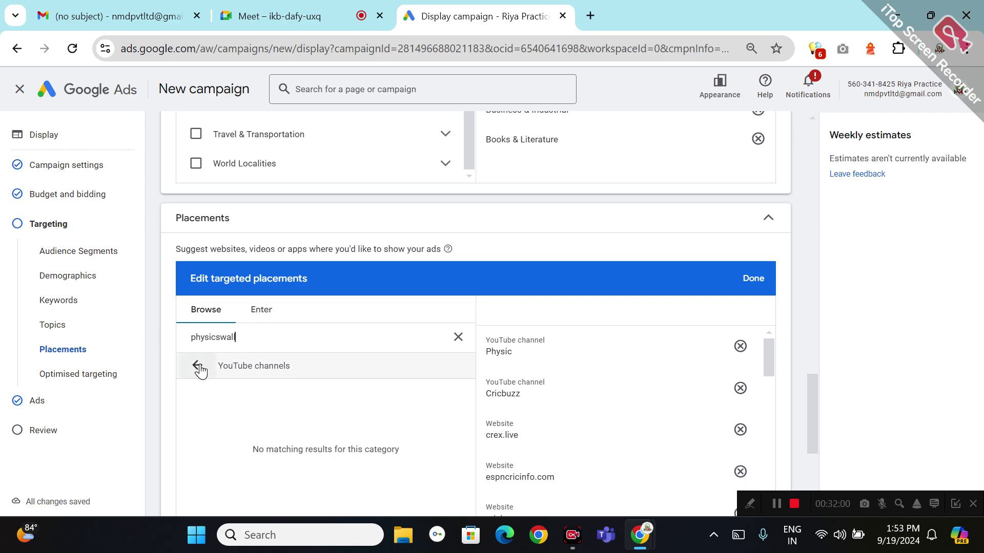
pyautogui.click(262, 304)
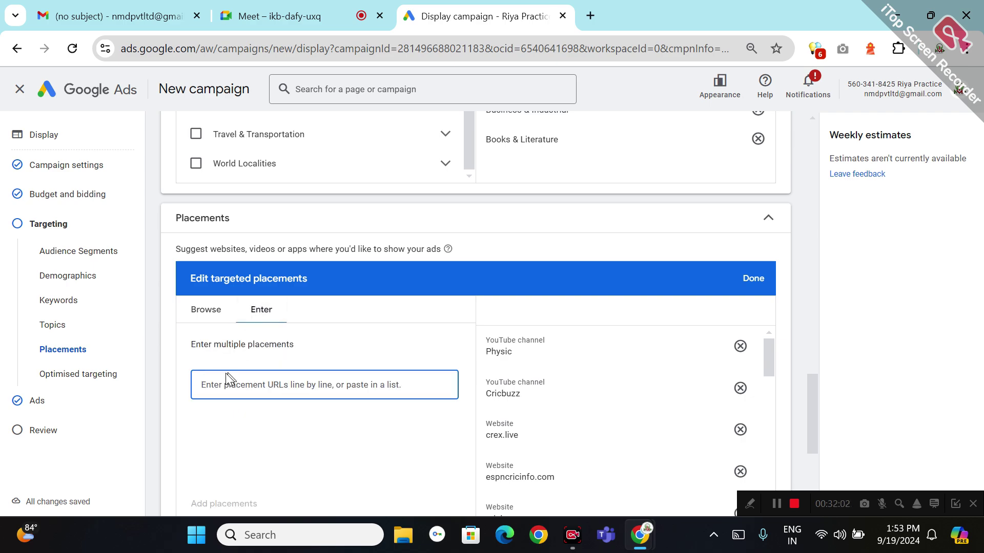
pyautogui.click(211, 308)
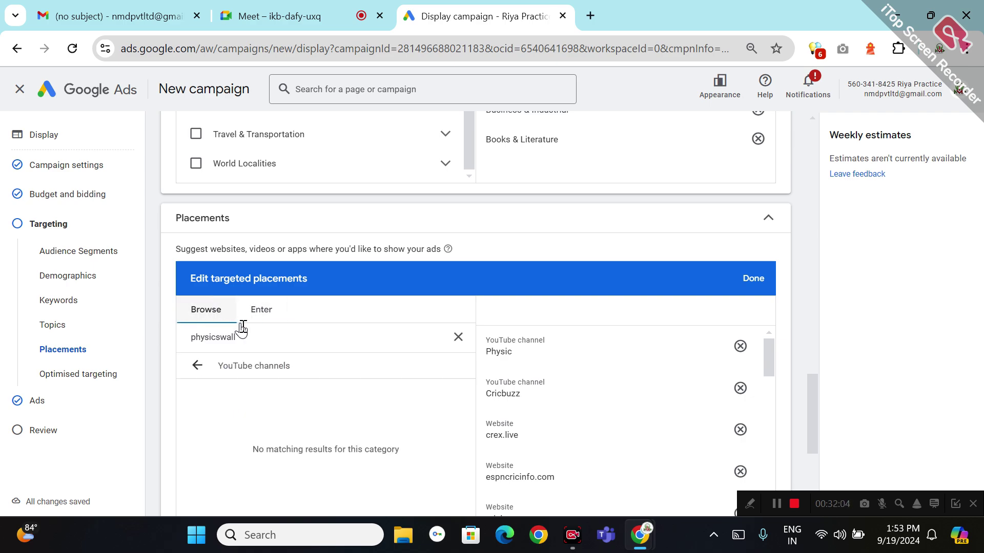
# Search YouTube channels for "science" and add Science Magazine, World Science Festival and Espace des sciences to the targeted placements.
pyautogui.hotkey('ctrl', 'a')
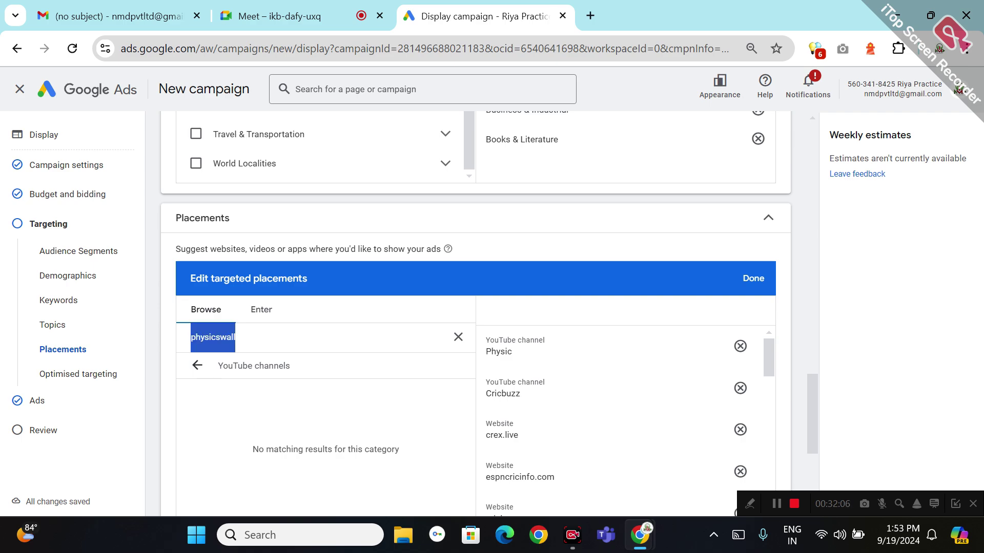
pyautogui.write('science')
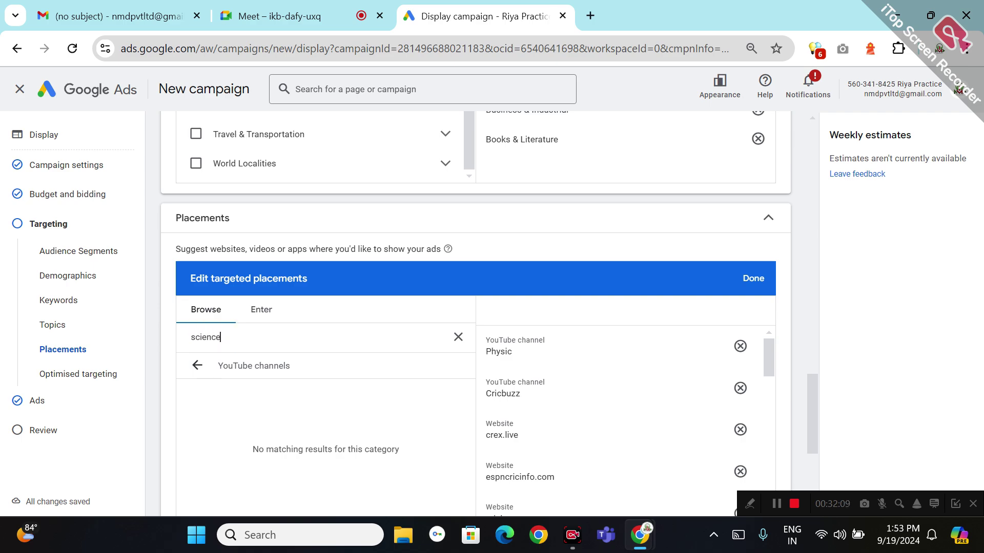
pyautogui.click(233, 361)
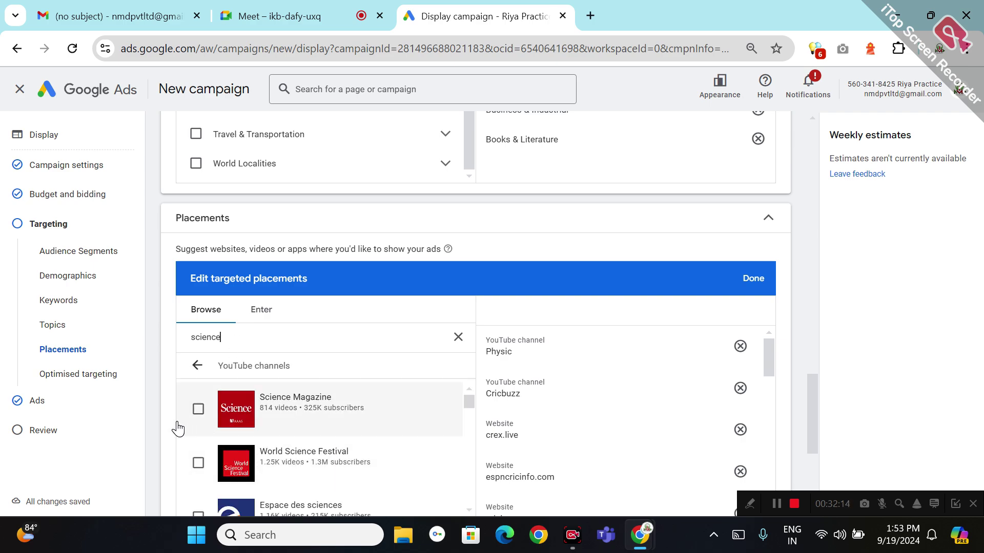
pyautogui.click(186, 408)
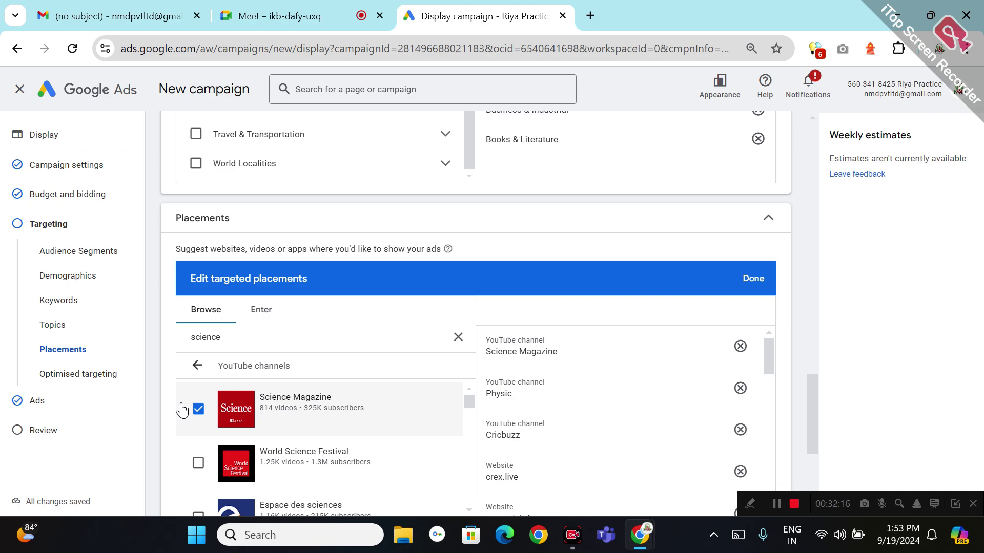
pyautogui.click(205, 469)
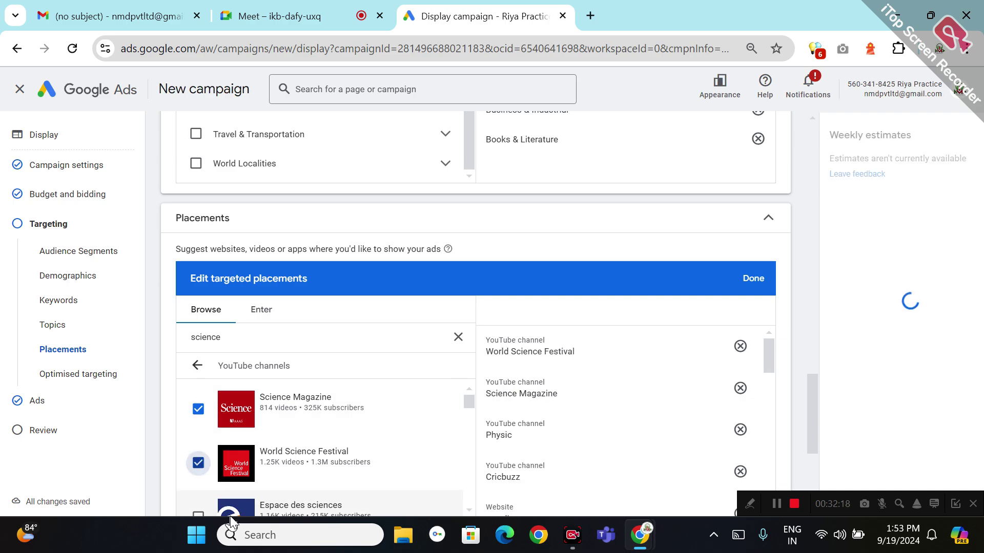
pyautogui.click(197, 514)
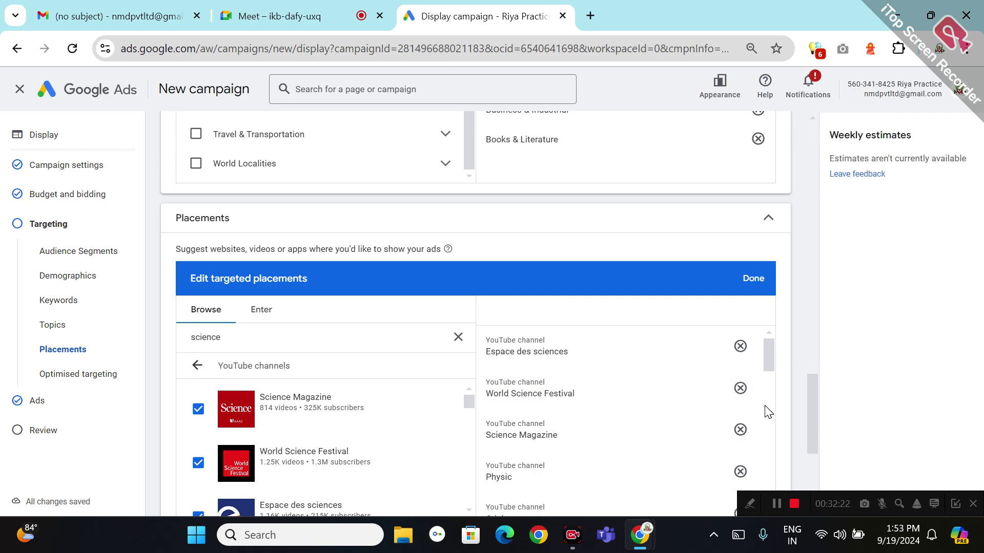
# Review the targeted placements list, finish editing it and continue to the ad creation stage.
pyautogui.scroll(-3, 768, 413)
pyautogui.scroll(-7, 768, 412)
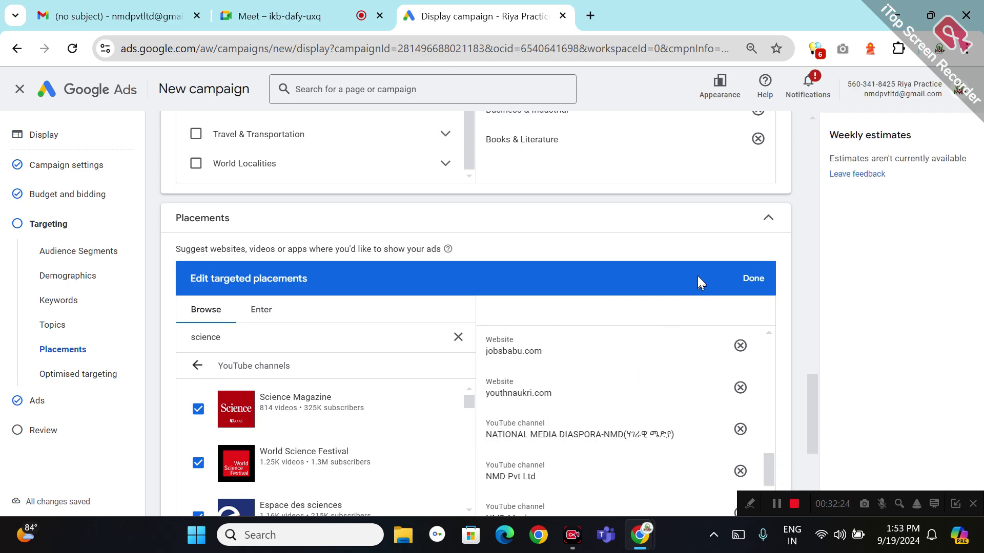
pyautogui.click(753, 280)
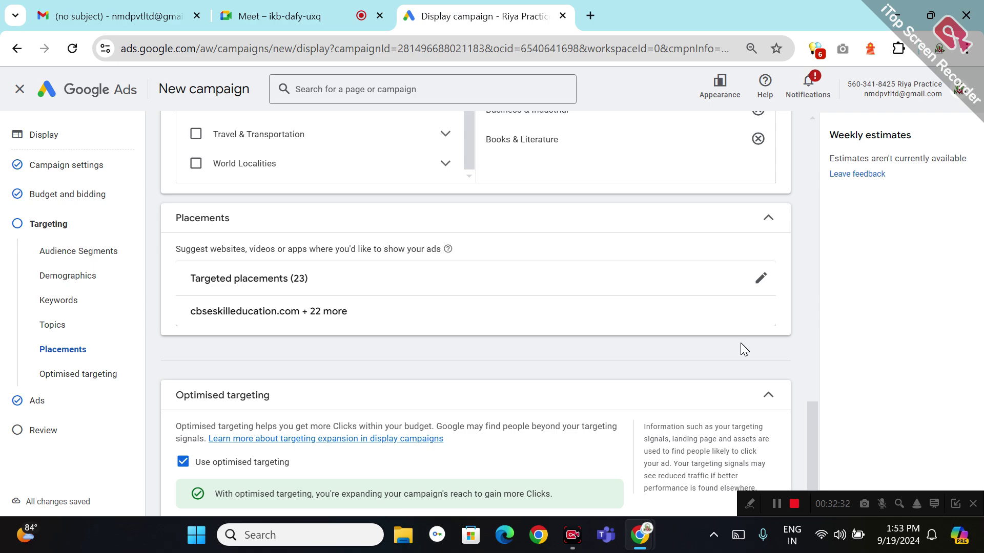
pyautogui.scroll(-2, 740, 344)
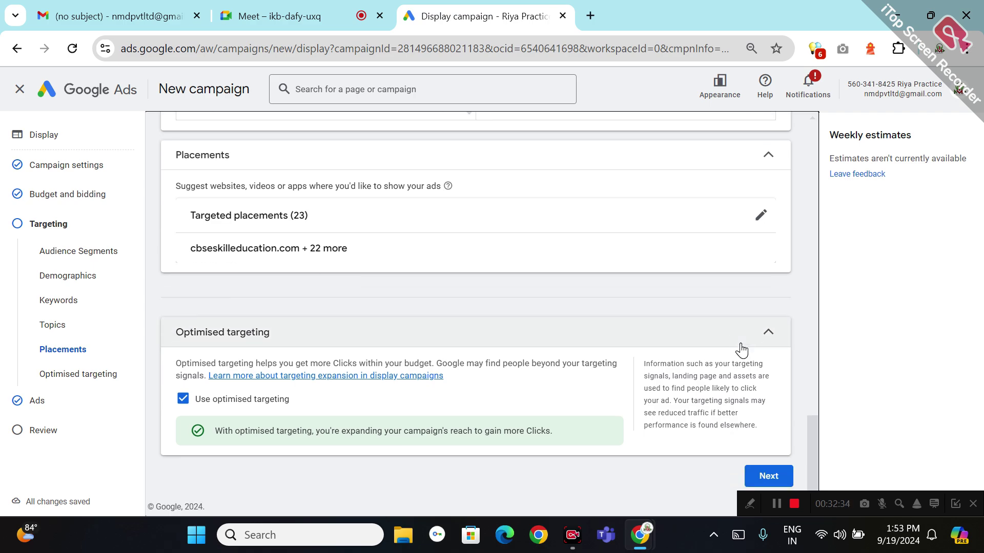
pyautogui.click(762, 473)
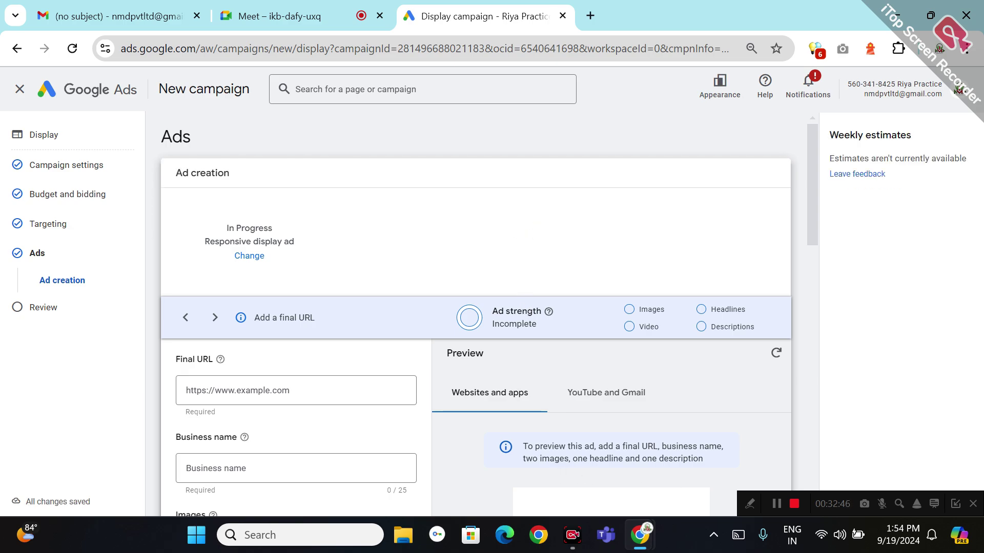
# Open the NMD PVT LTD website in a new browser tab and go to its Data Science Course in Pune page.
pyautogui.click(271, 395)
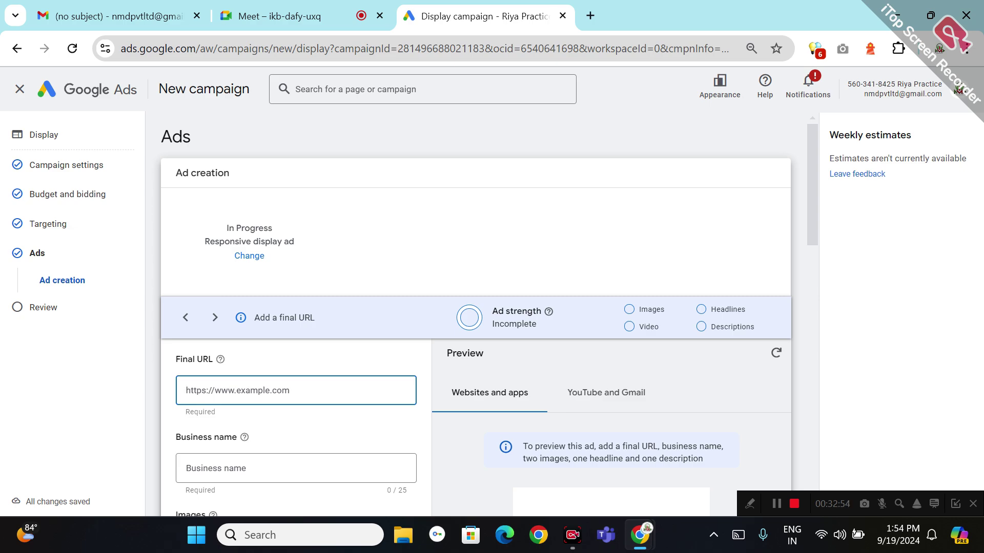
pyautogui.click(590, 16)
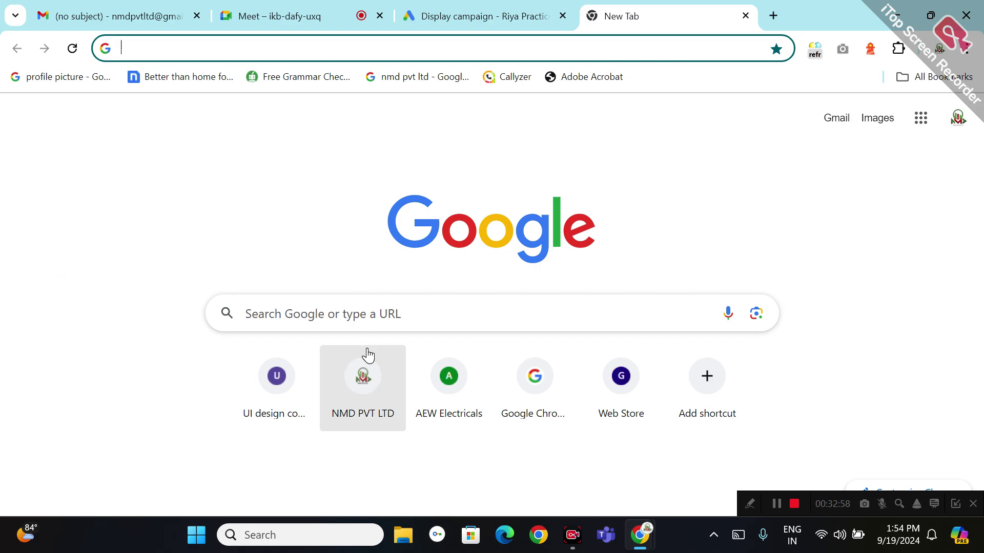
pyautogui.click(364, 394)
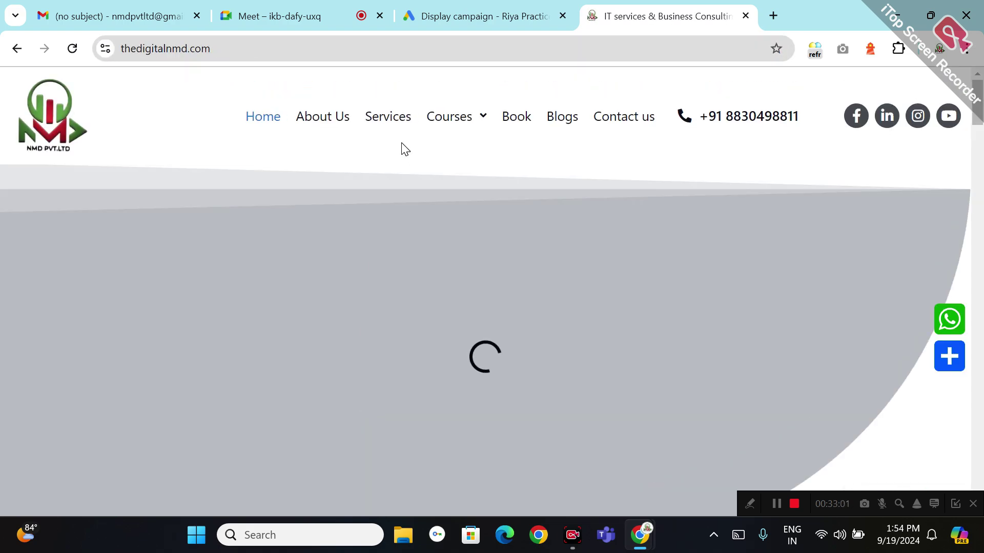
pyautogui.moveTo(463, 122)
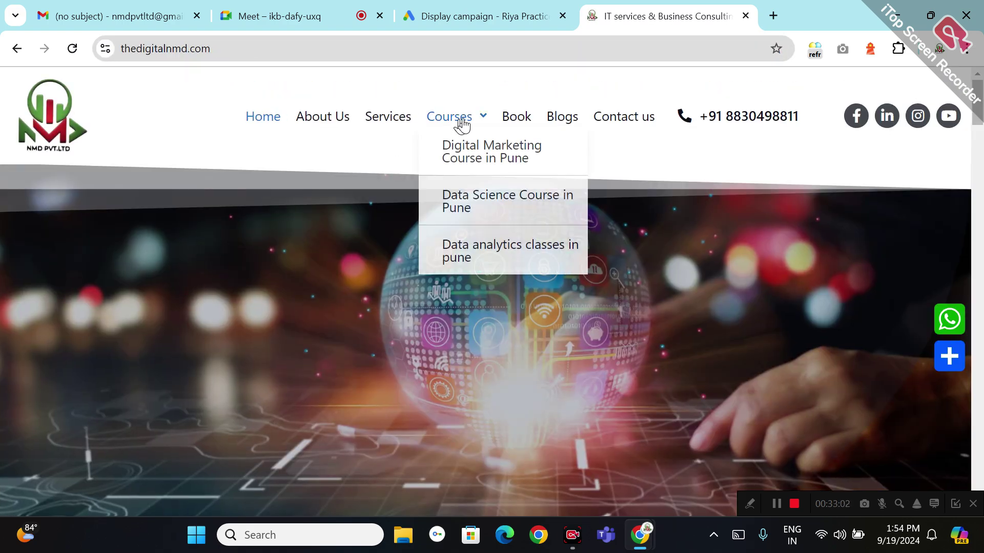
pyautogui.click(465, 199)
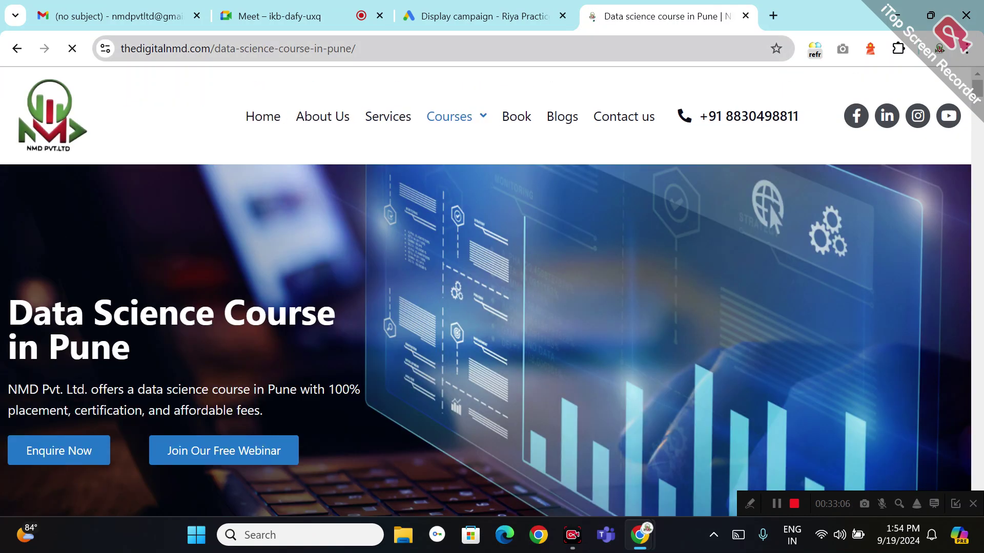
# Copy the data science course page address and enter it as the ad's final URL in the Google Ads campaign.
pyautogui.click(388, 49)
pyautogui.doubleClick(371, 49)
pyautogui.click(371, 52)
pyautogui.doubleClick(373, 49)
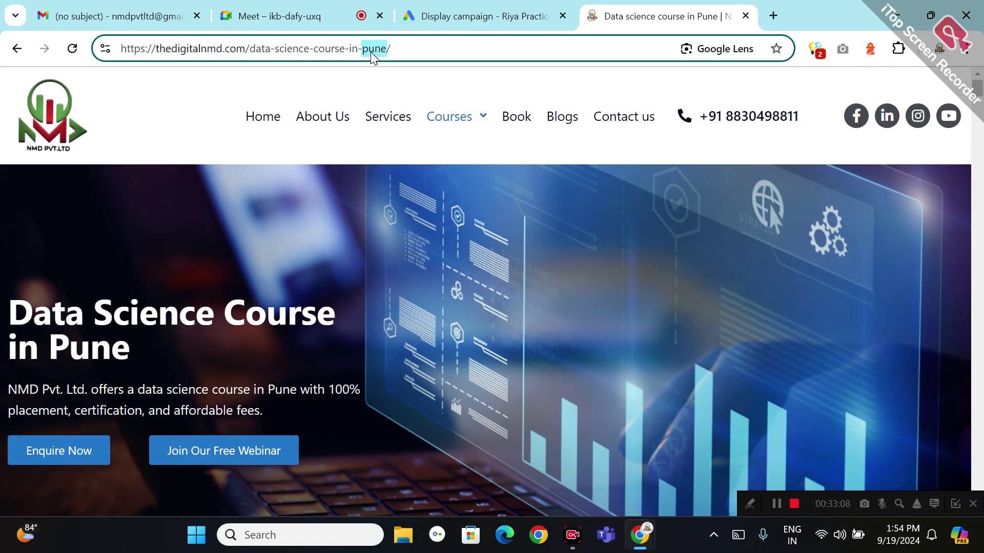
pyautogui.click(415, 45)
pyautogui.tripleClick(416, 45)
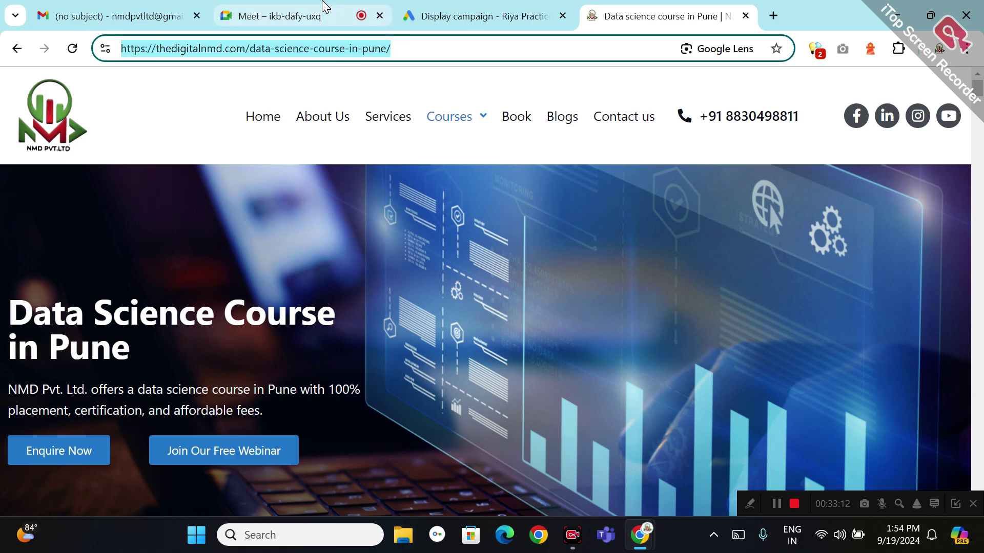
pyautogui.click(447, 10)
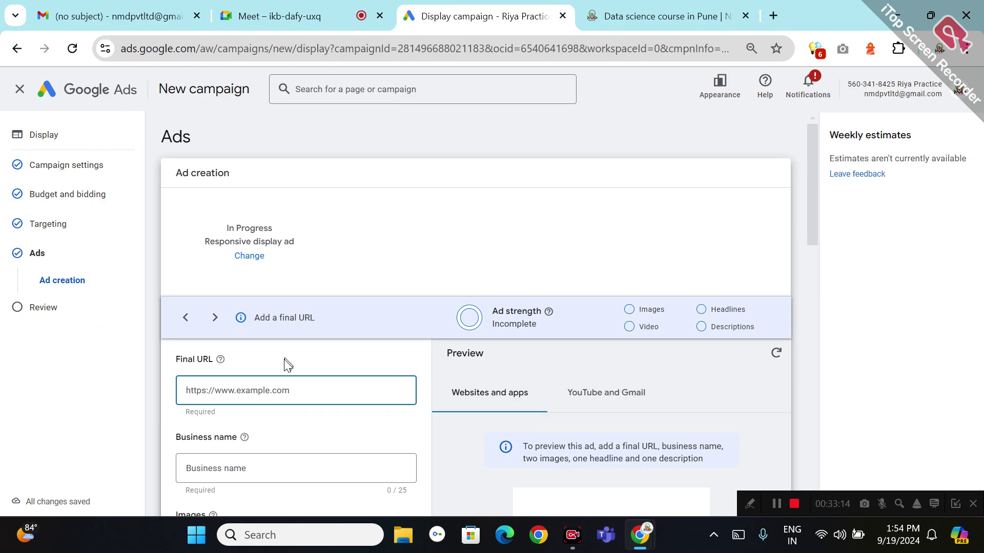
pyautogui.hotkey('ctrl', 'v')
# Set the ad's business name to "NMD data science".
pyautogui.click(296, 468)
pyautogui.write('N')
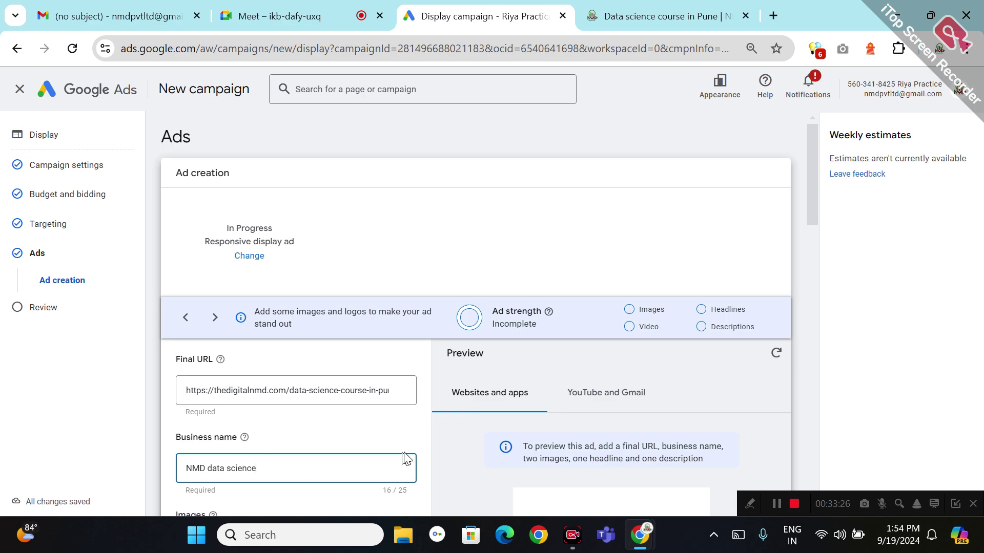
pyautogui.click(529, 364)
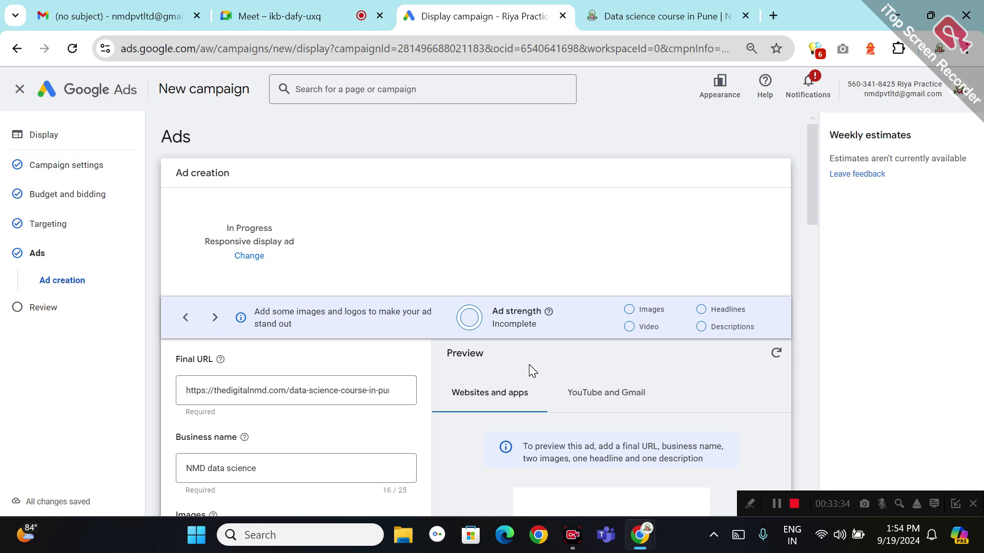
# Start adding images to the ad and preview the first two suggested portrait images from the website at full size.
pyautogui.scroll(-2, 529, 364)
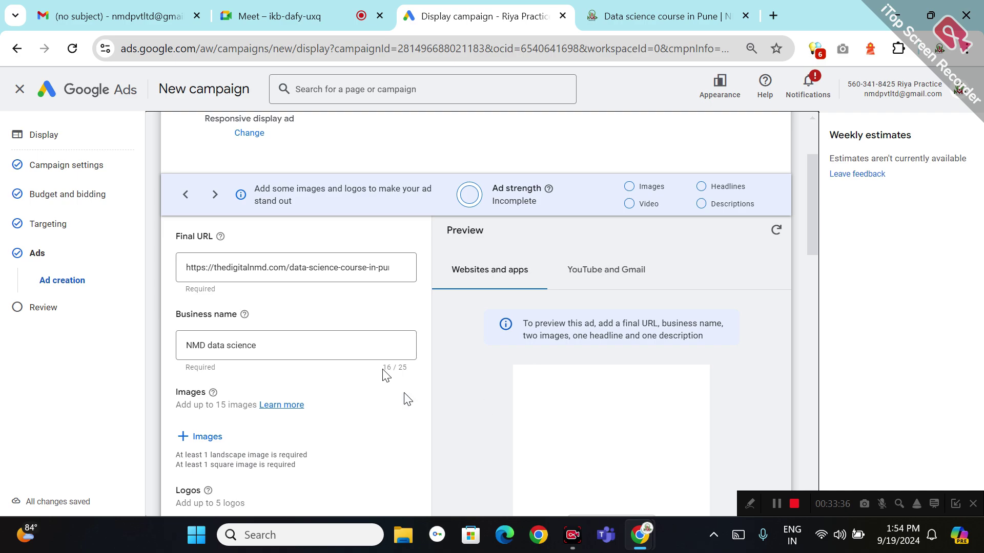
pyautogui.click(302, 352)
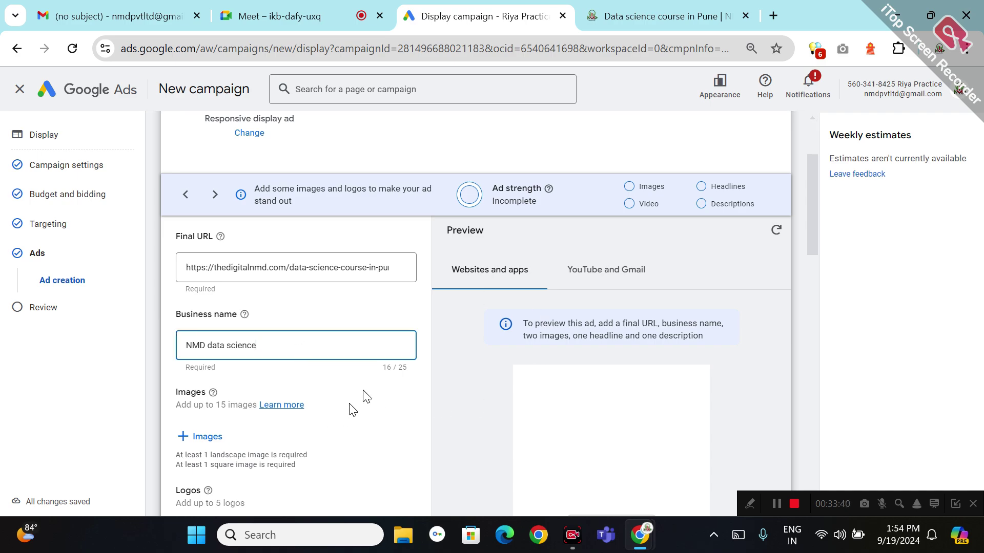
pyautogui.click(204, 447)
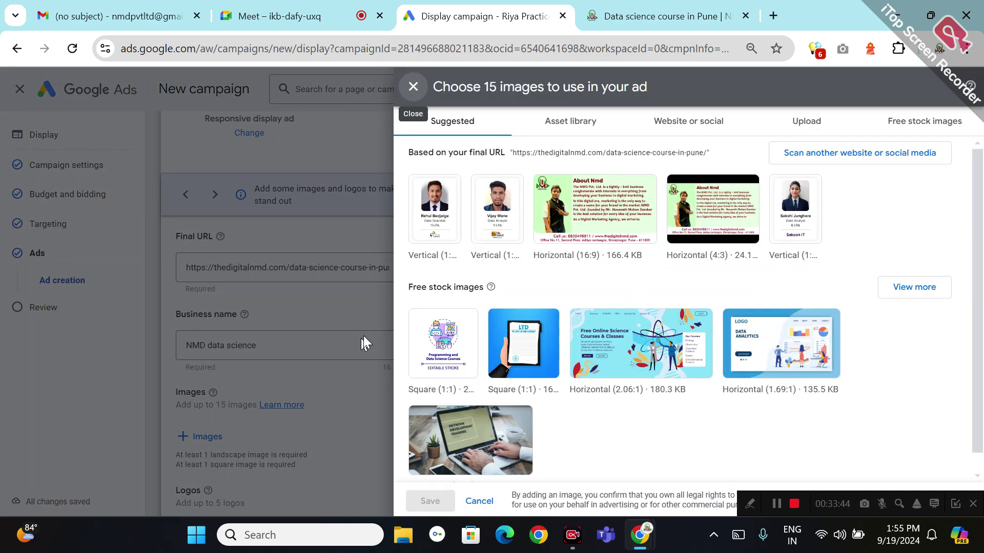
pyautogui.click(446, 205)
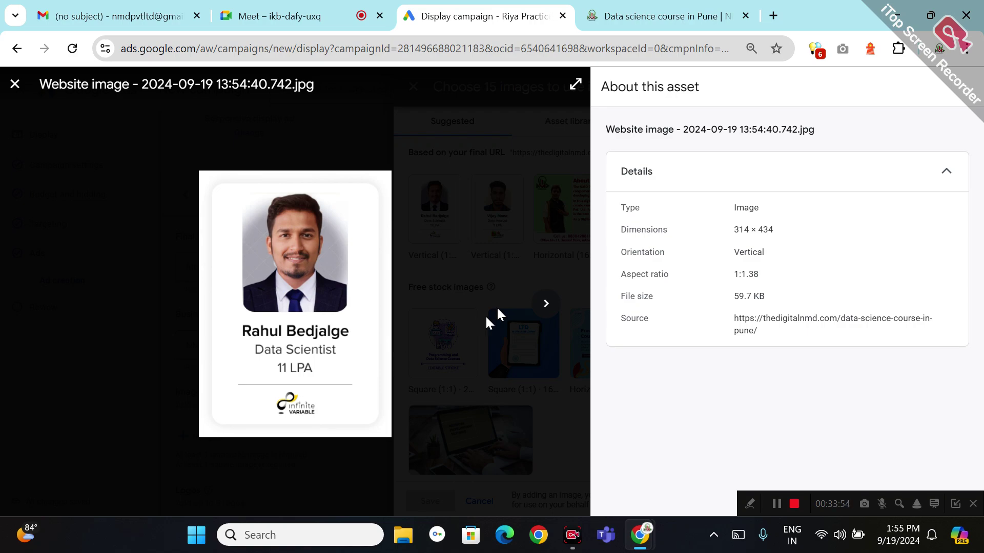
pyautogui.click(573, 87)
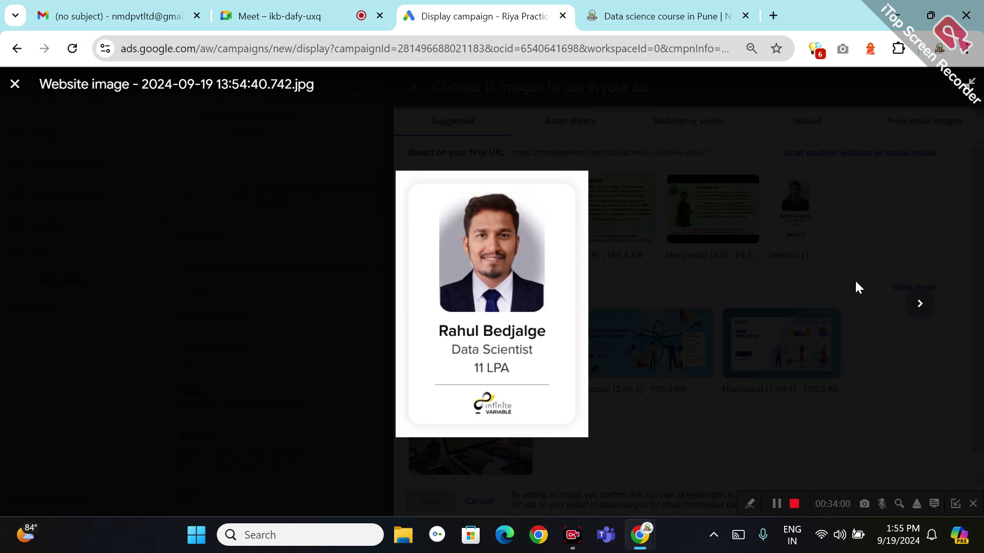
pyautogui.click(918, 306)
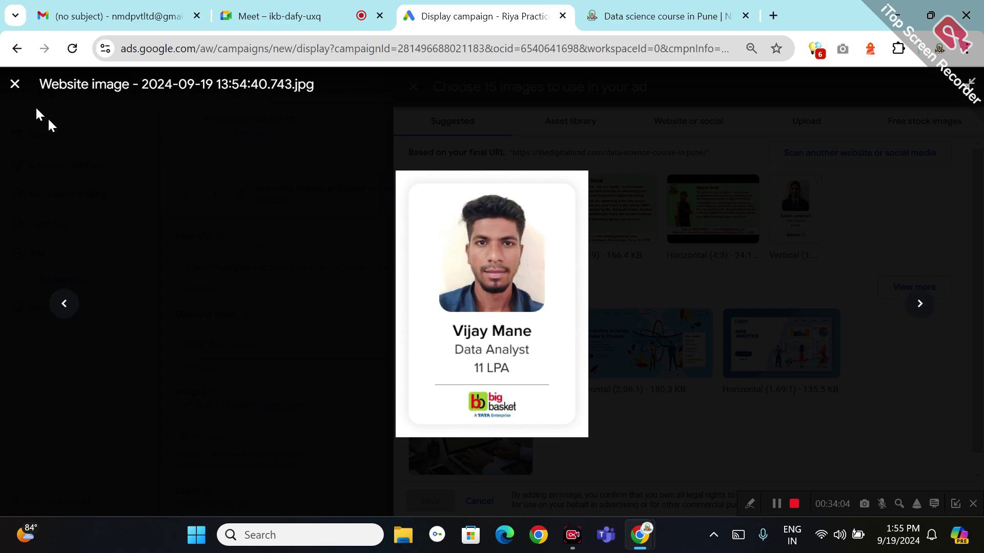
pyautogui.click(4, 93)
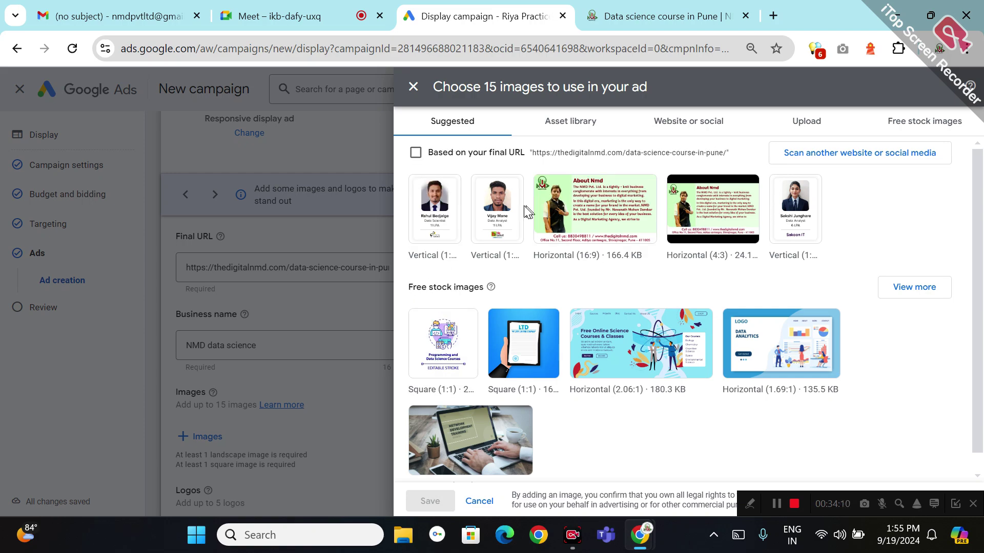
# Select the 16:9 About Nmd banner and the first two portrait images from the final URL suggestions.
pyautogui.click(545, 189)
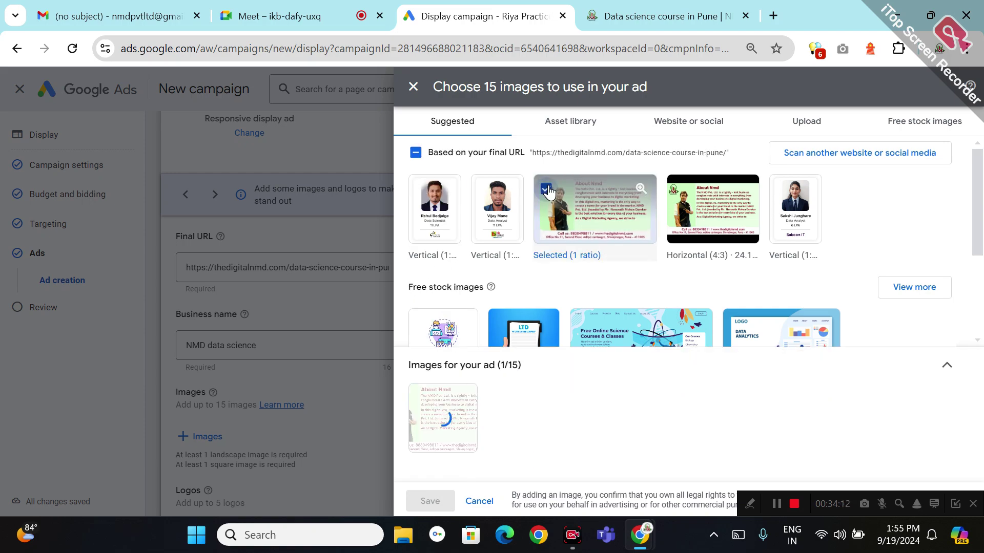
pyautogui.click(482, 189)
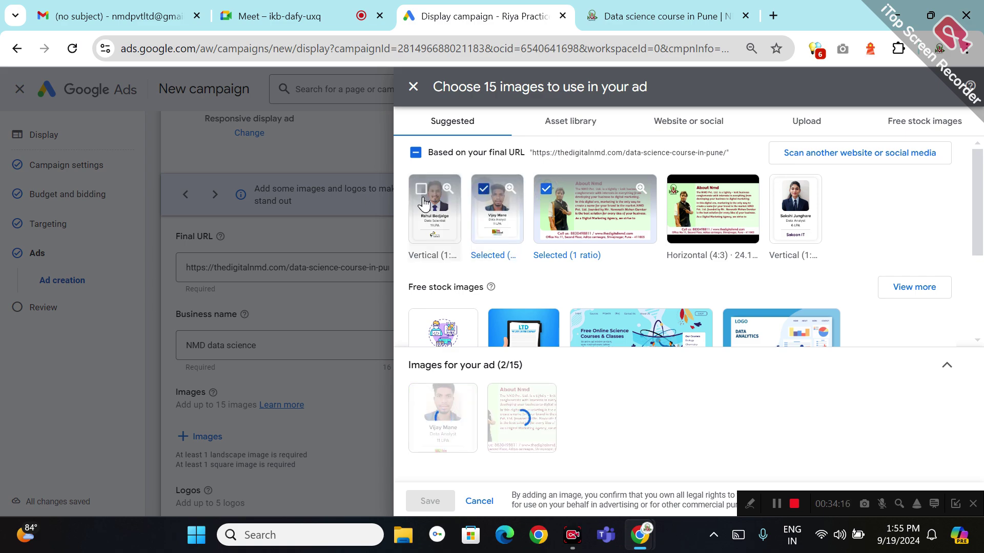
pyautogui.click(423, 203)
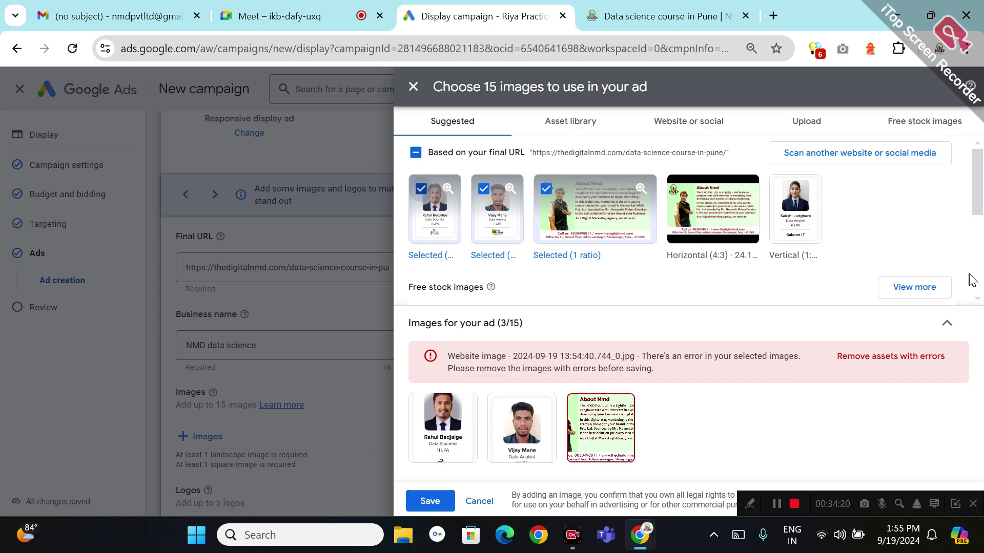
# Add the laptop, LTD tablet, Free Online Science Courses & Classes and Data Analytics free stock images to the selection.
pyautogui.scroll(-3, 982, 270)
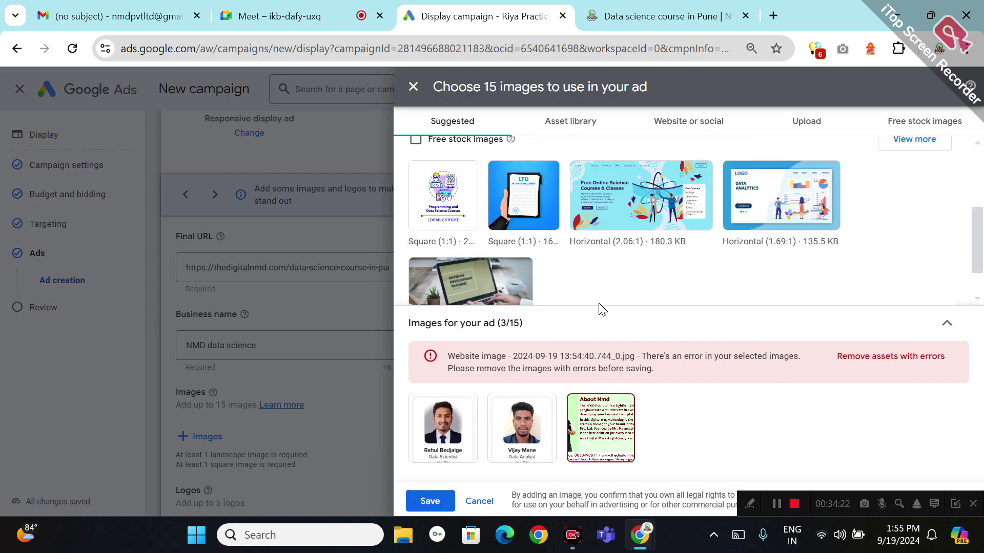
pyautogui.click(424, 275)
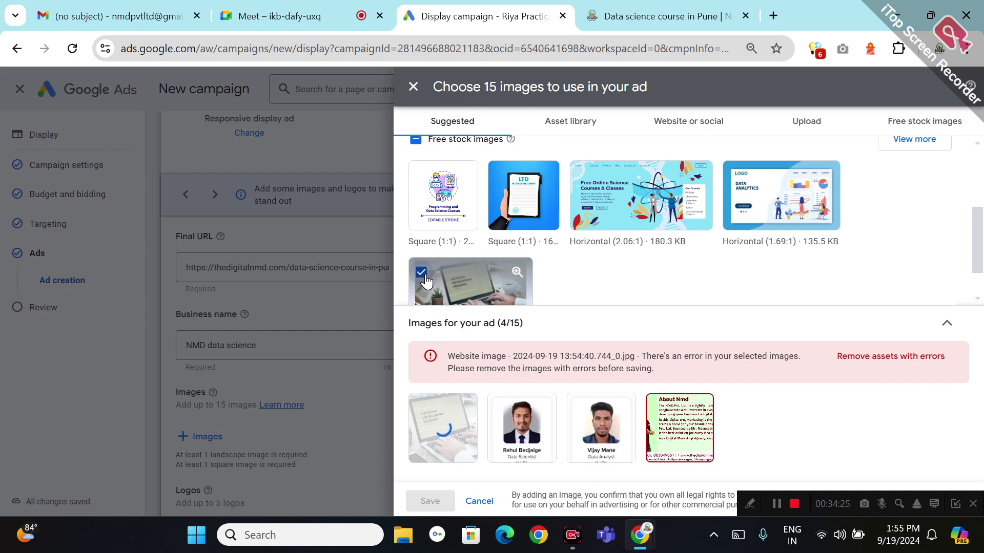
pyautogui.click(509, 202)
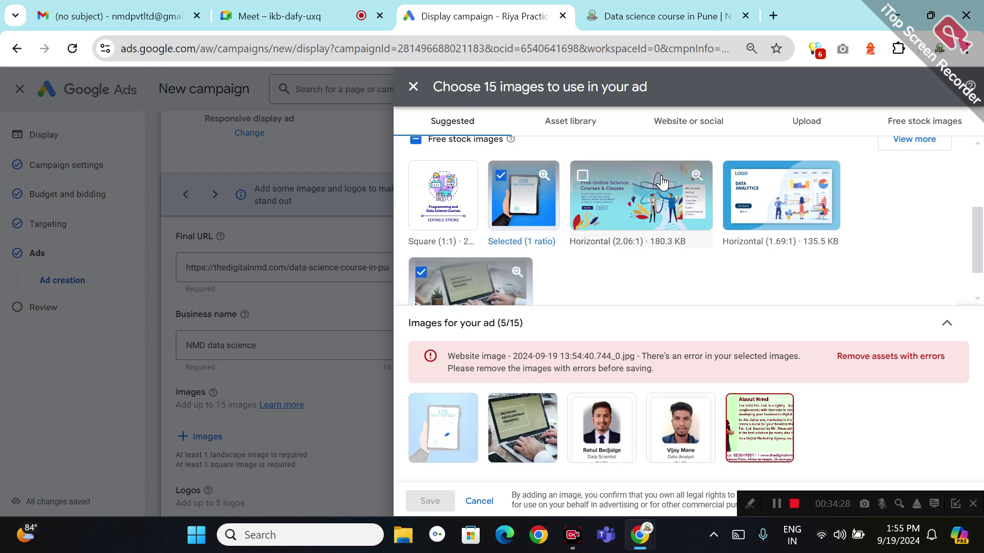
pyautogui.click(629, 194)
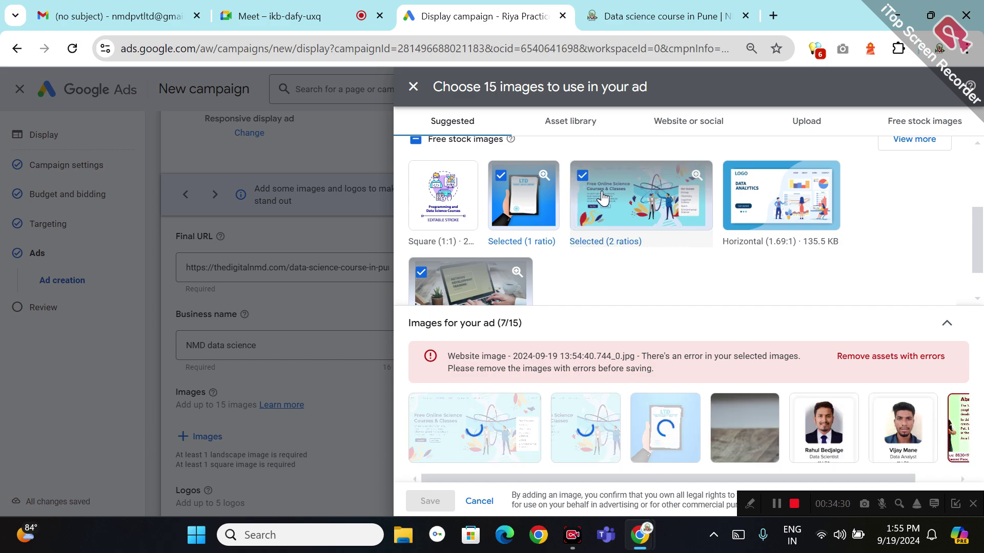
pyautogui.click(744, 181)
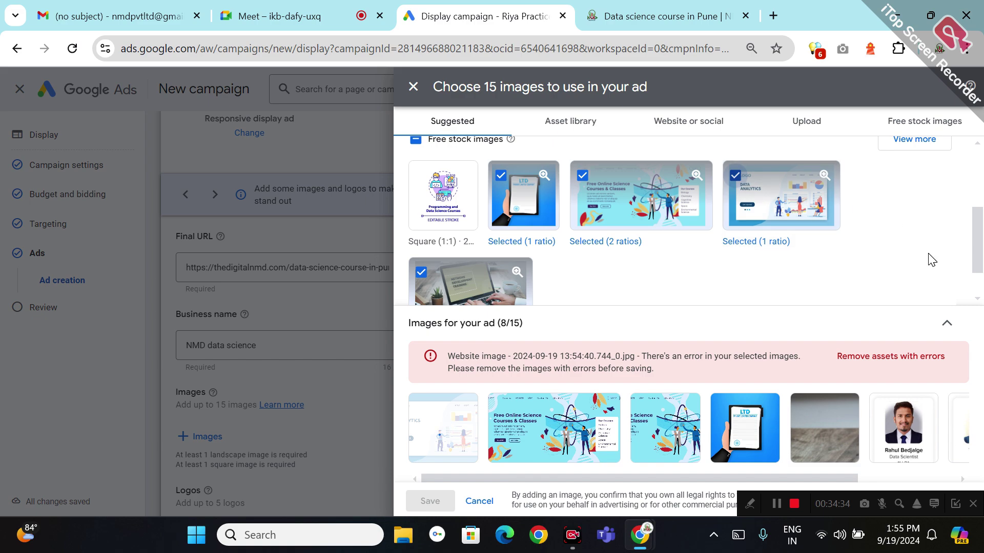
pyautogui.scroll(-1, 978, 293)
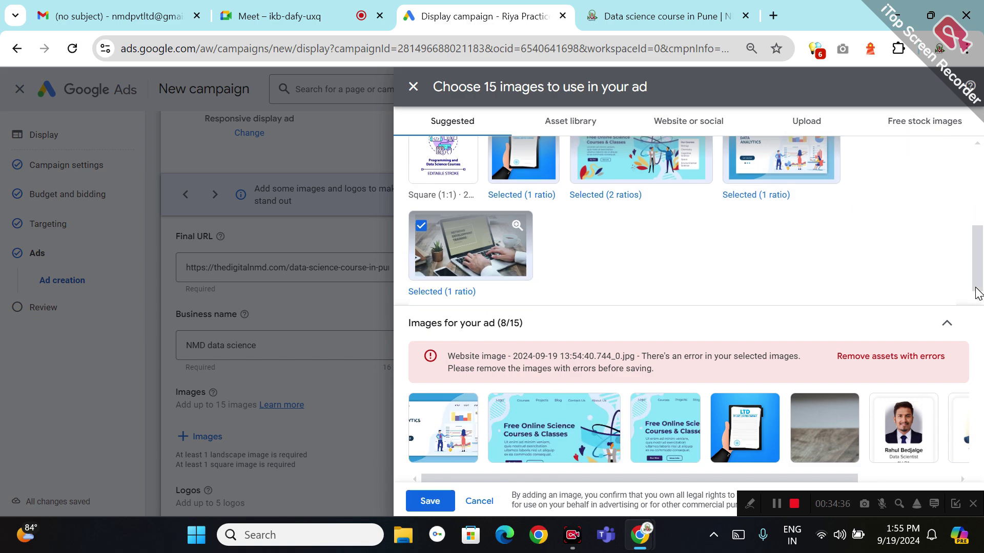
# Remove the assets with errors from the image selection and save the remaining images to the ad.
pyautogui.click(421, 506)
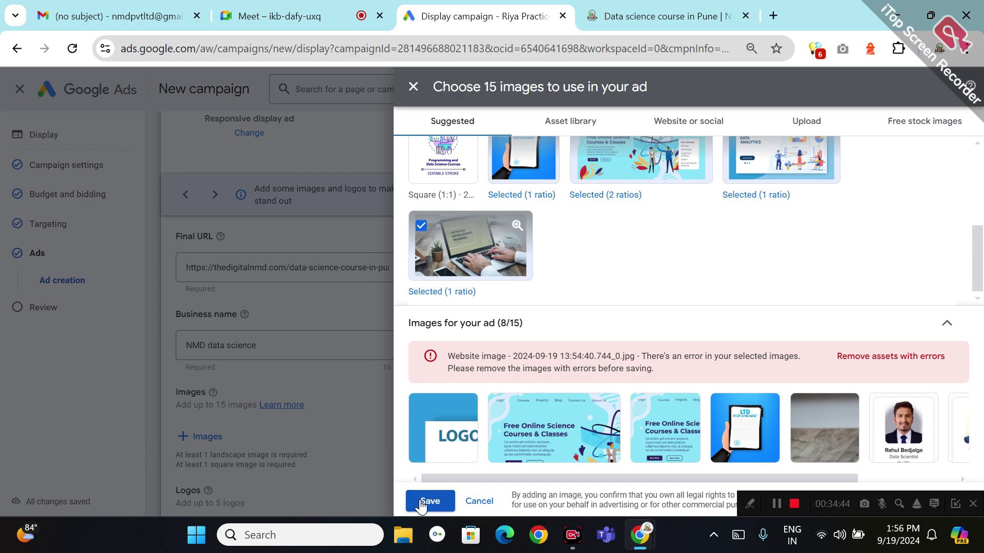
pyautogui.click(421, 505)
pyautogui.click(421, 505)
pyautogui.click(422, 501)
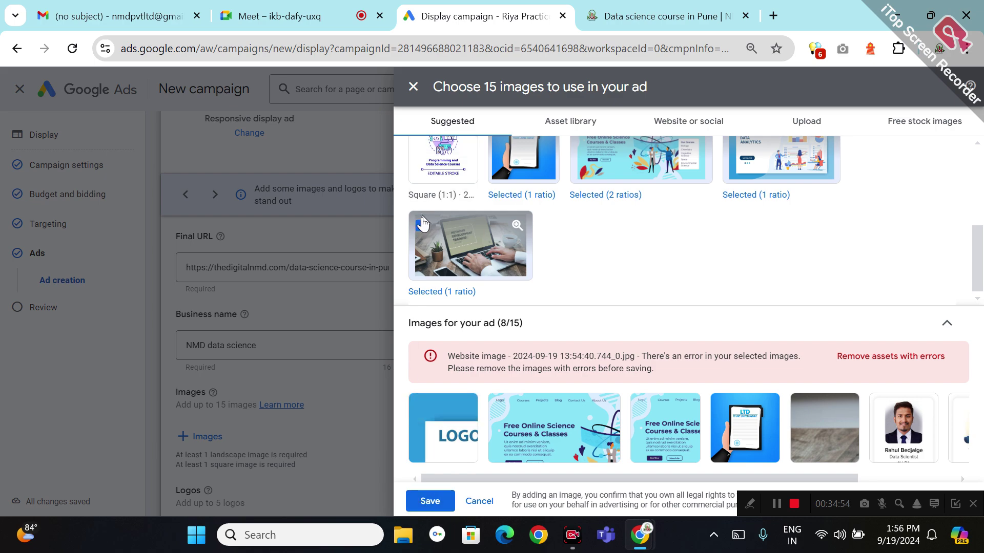
pyautogui.click(443, 504)
pyautogui.moveTo(654, 463)
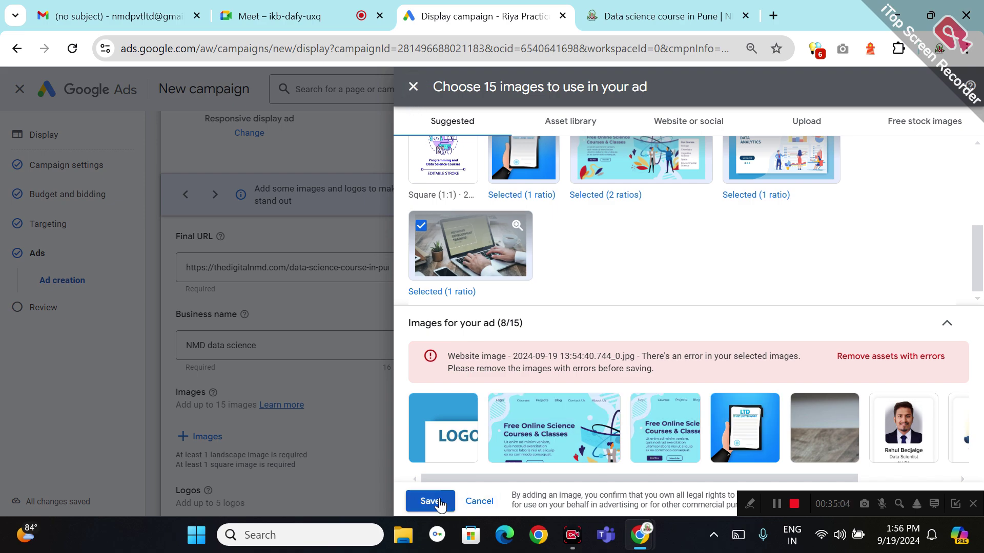
pyautogui.click(439, 505)
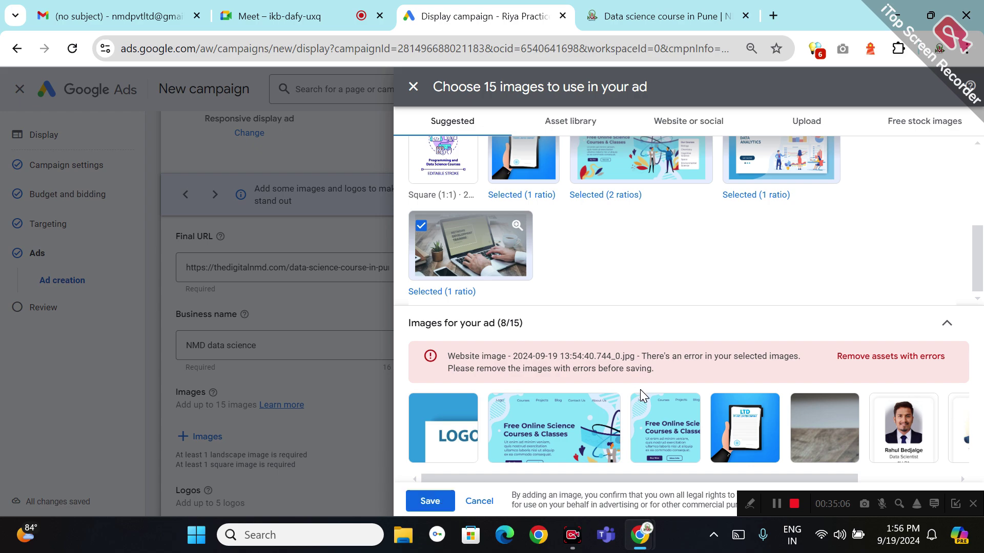
pyautogui.click(861, 357)
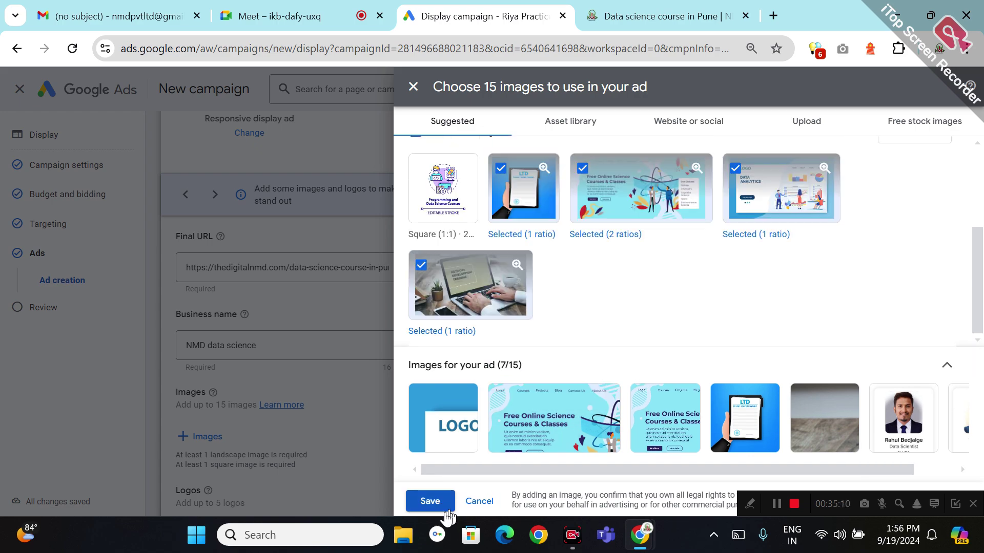
pyautogui.click(432, 501)
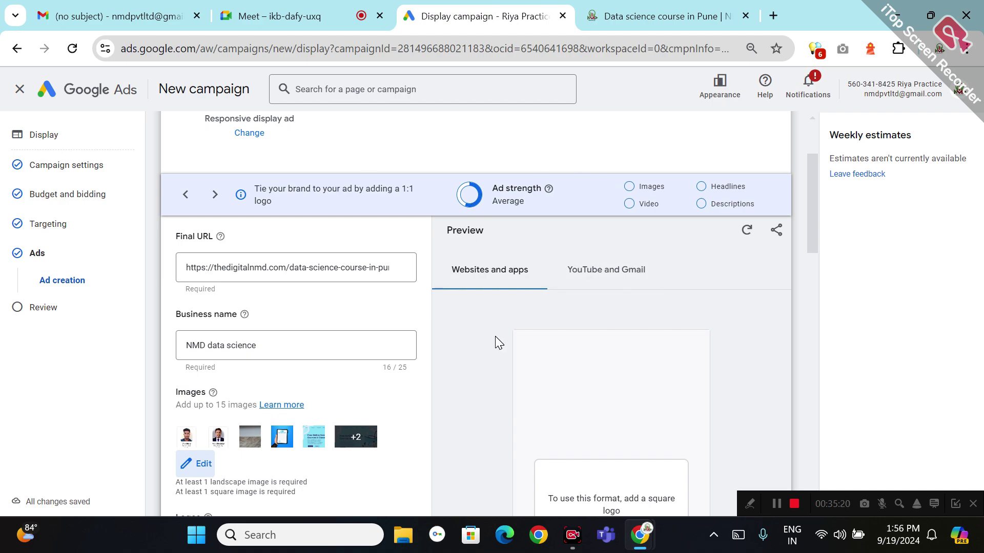
# Preview the data scientist portrait in the logo asset library, then select it and save it as the ad's logo.
pyautogui.scroll(-4, 495, 336)
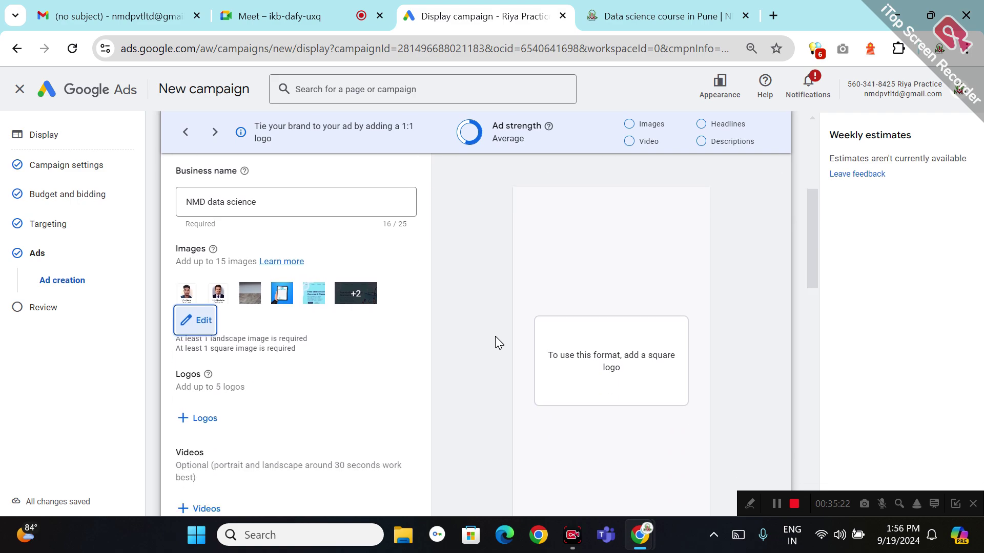
pyautogui.click(214, 385)
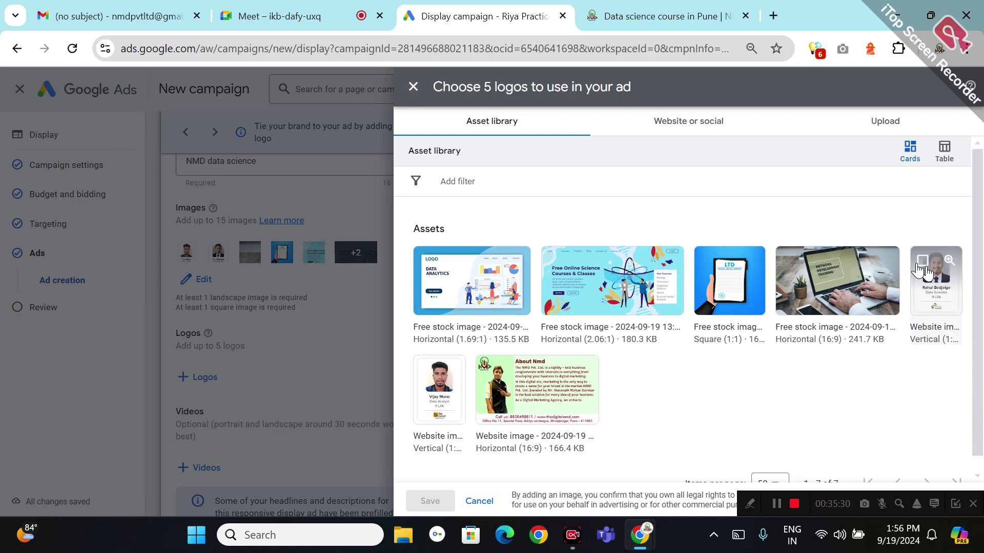
pyautogui.click(942, 154)
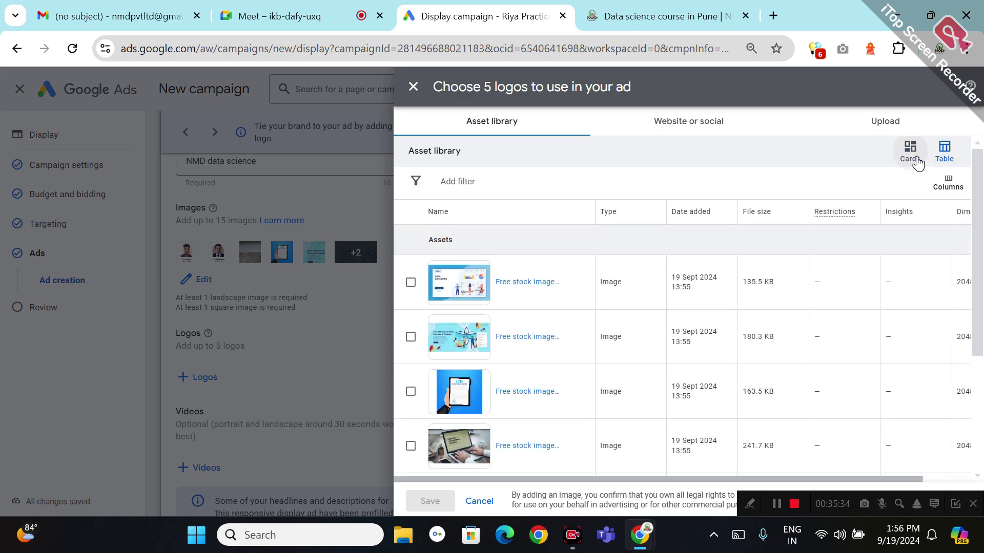
pyautogui.click(916, 160)
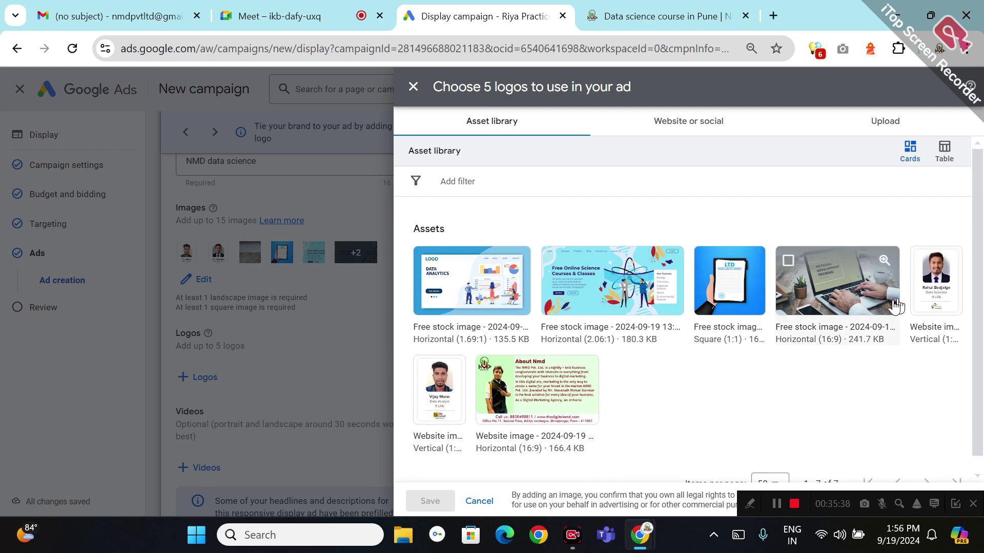
pyautogui.click(964, 280)
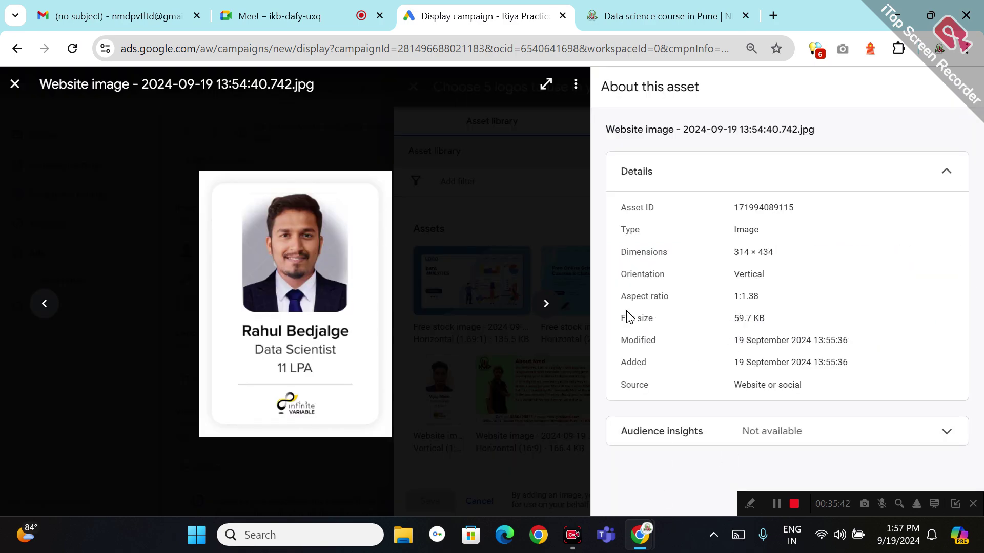
pyautogui.click(547, 84)
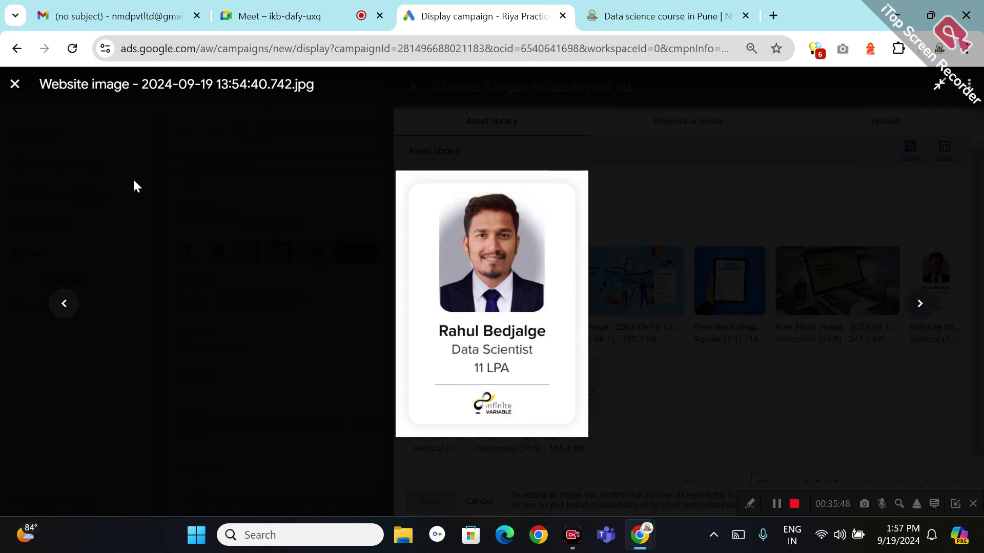
pyautogui.click(15, 85)
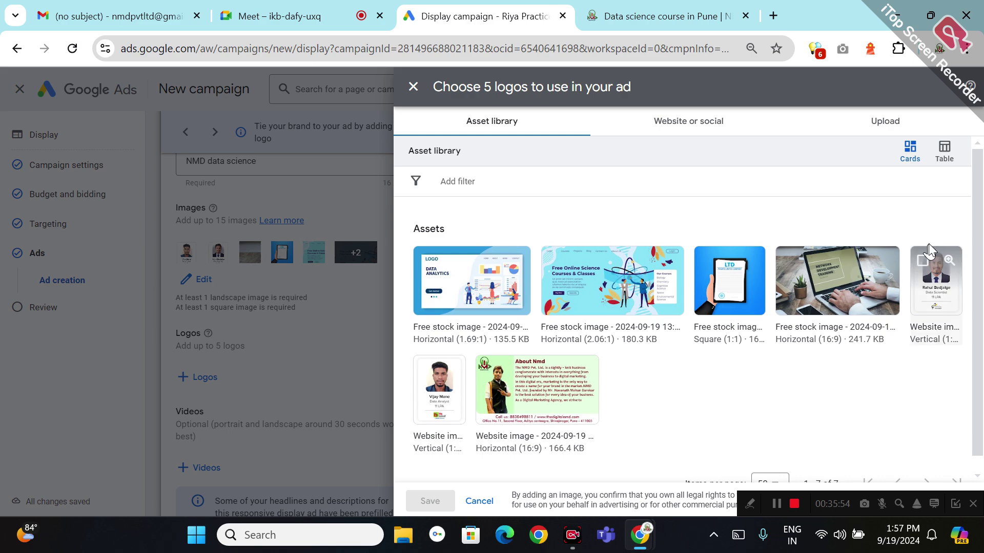
pyautogui.click(923, 262)
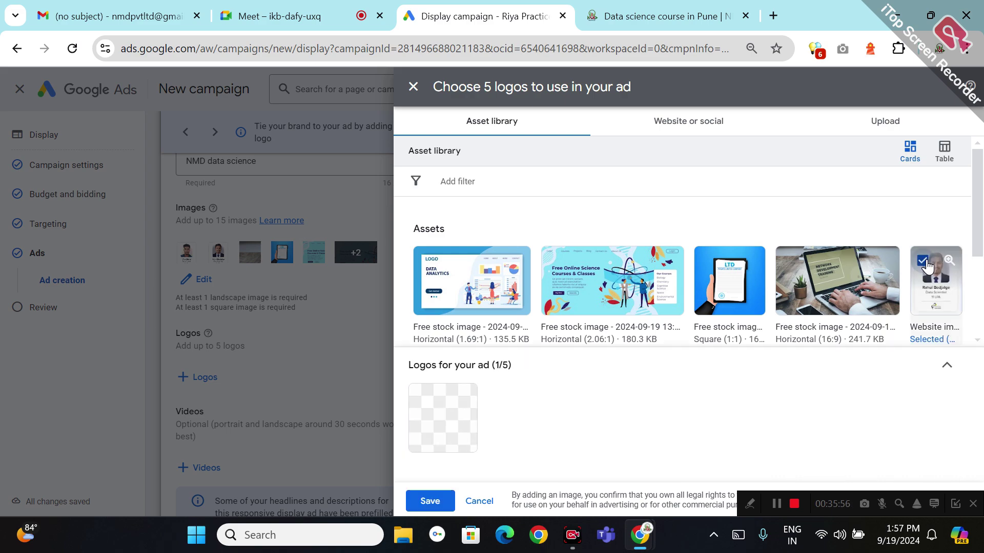
pyautogui.click(425, 500)
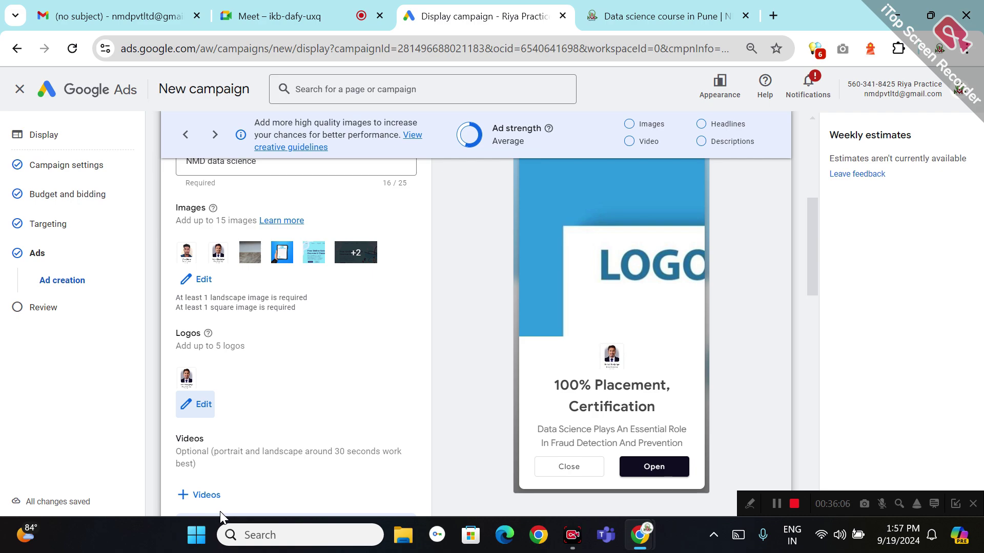
# Search YouTube for "nmd pvt ltd", choose the 1:16 "NMD Pvt. Ltd. || Digital Marketing Course" video and save it to the ad.
pyautogui.click(201, 495)
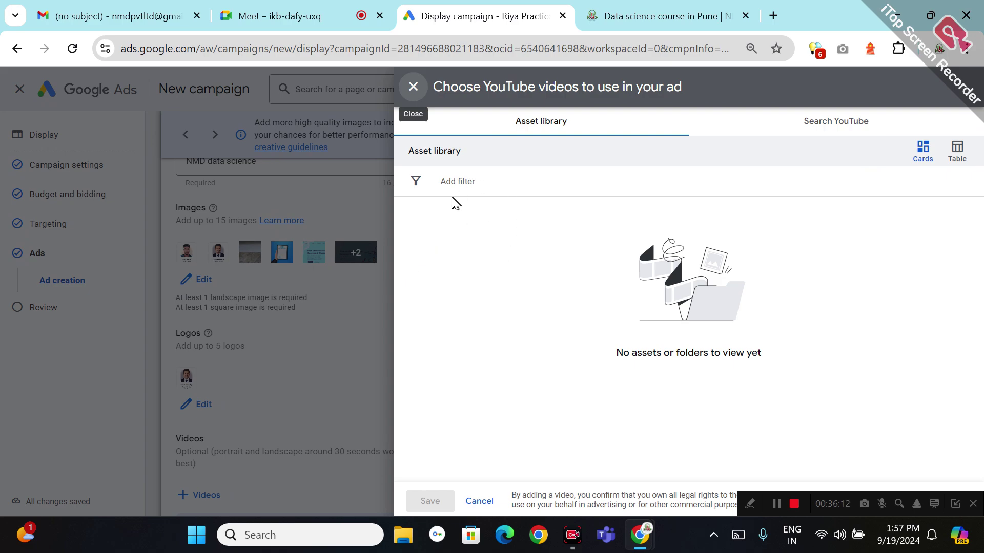
pyautogui.click(863, 122)
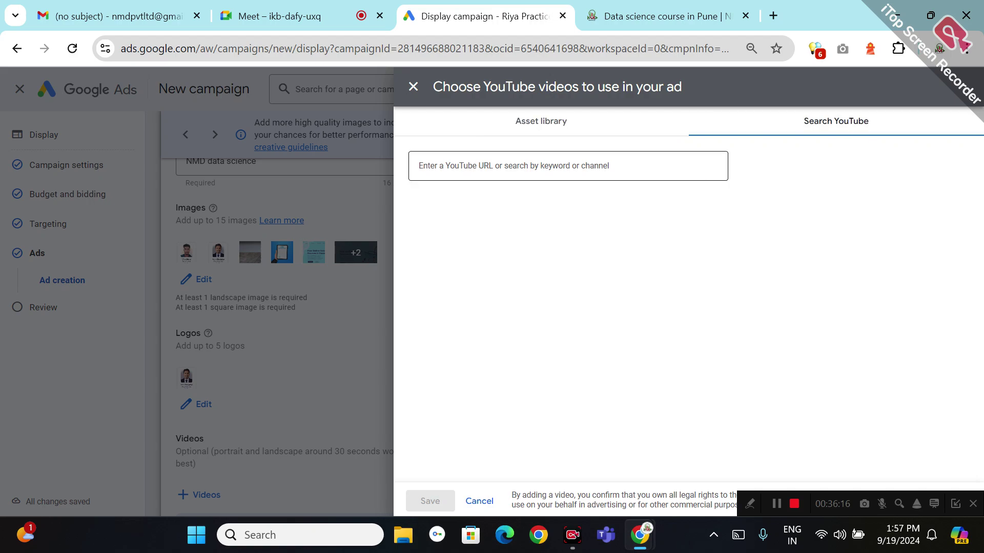
pyautogui.click(552, 179)
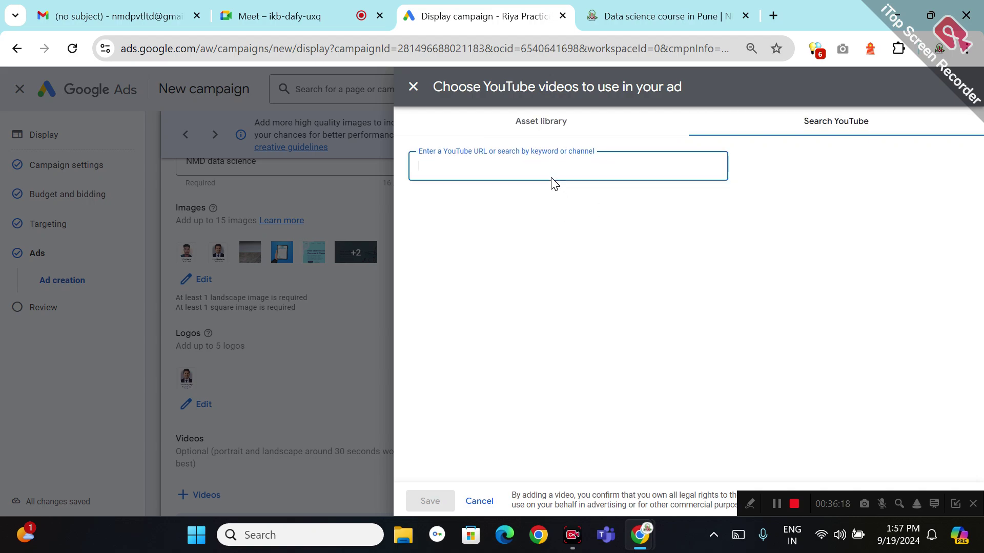
pyautogui.write('nmd')
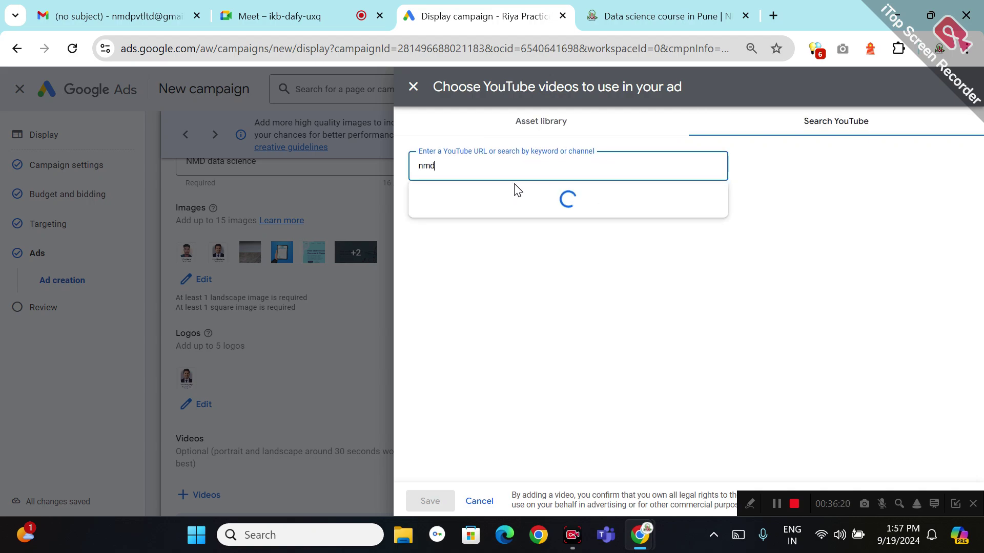
pyautogui.write(' pvt ltd')
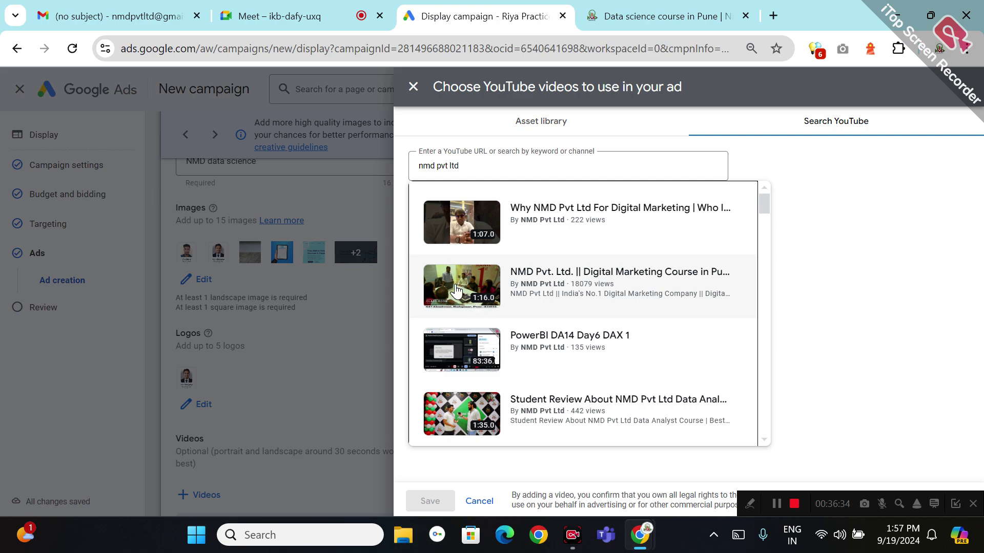
pyautogui.click(599, 286)
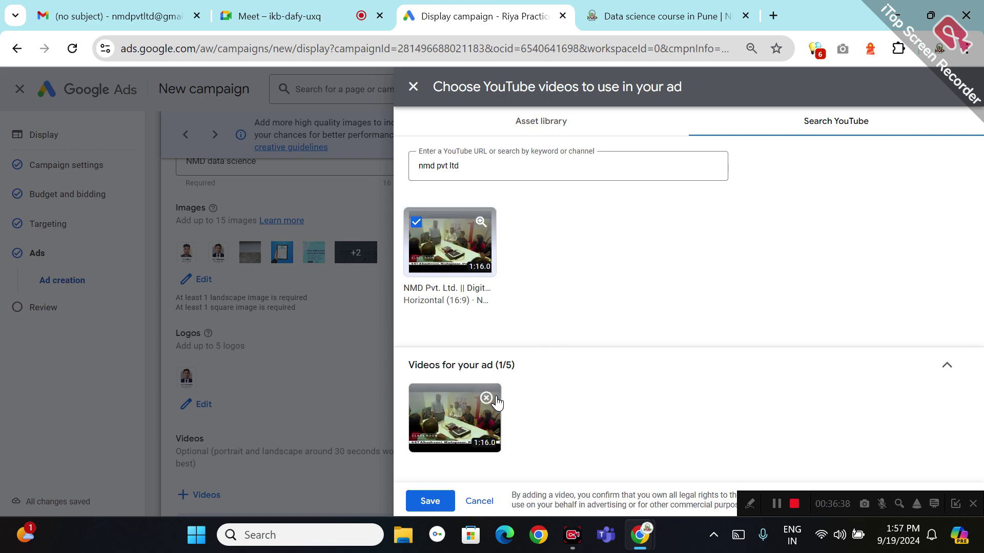
pyautogui.click(431, 501)
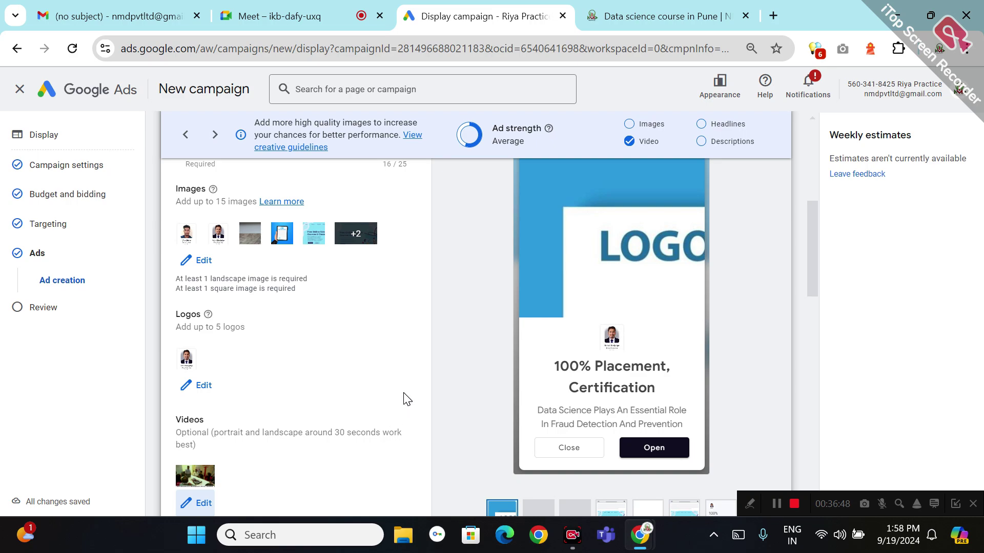
# Enter "Admissions Open for Data science" as the ad's second headline.
pyautogui.scroll(-4, 408, 390)
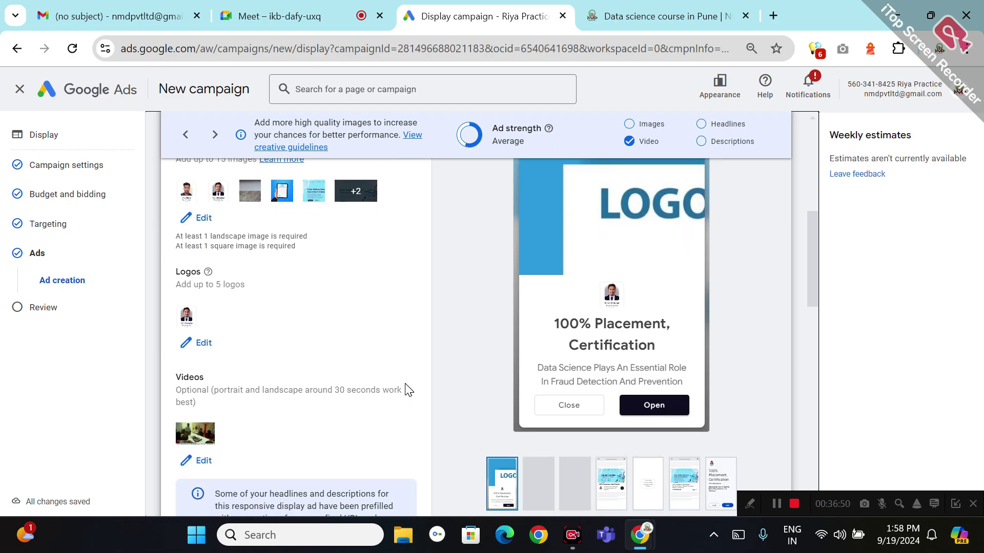
pyautogui.scroll(-2, 405, 389)
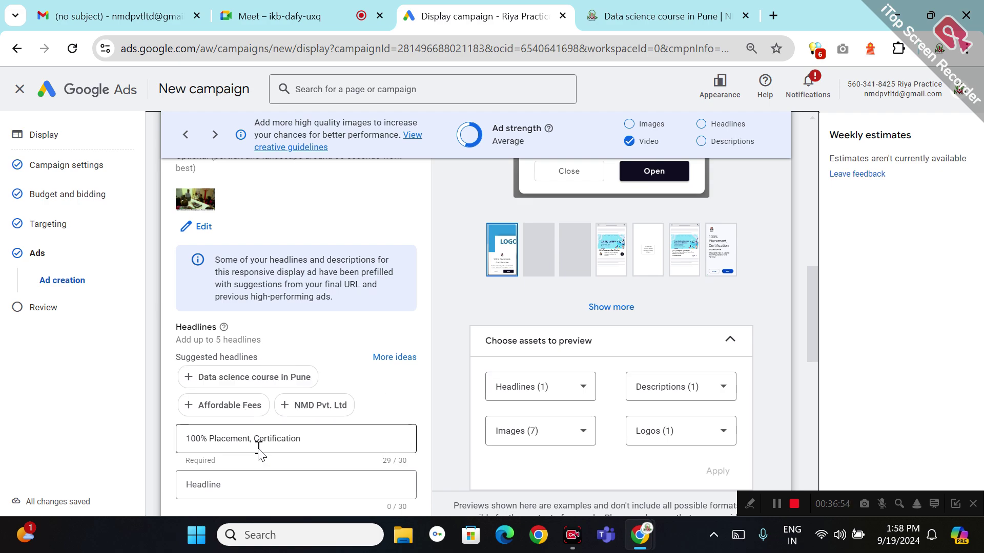
pyautogui.click(306, 439)
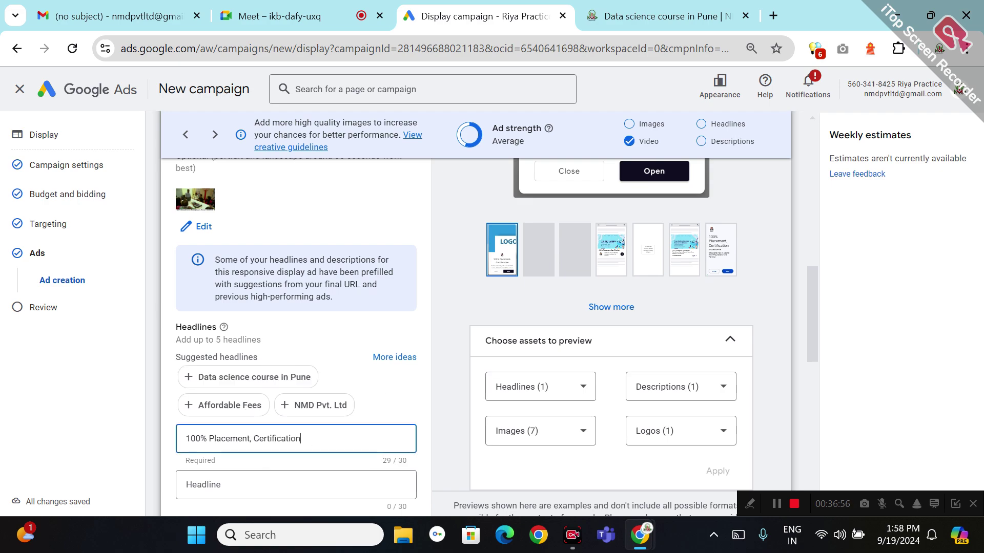
pyautogui.click(298, 484)
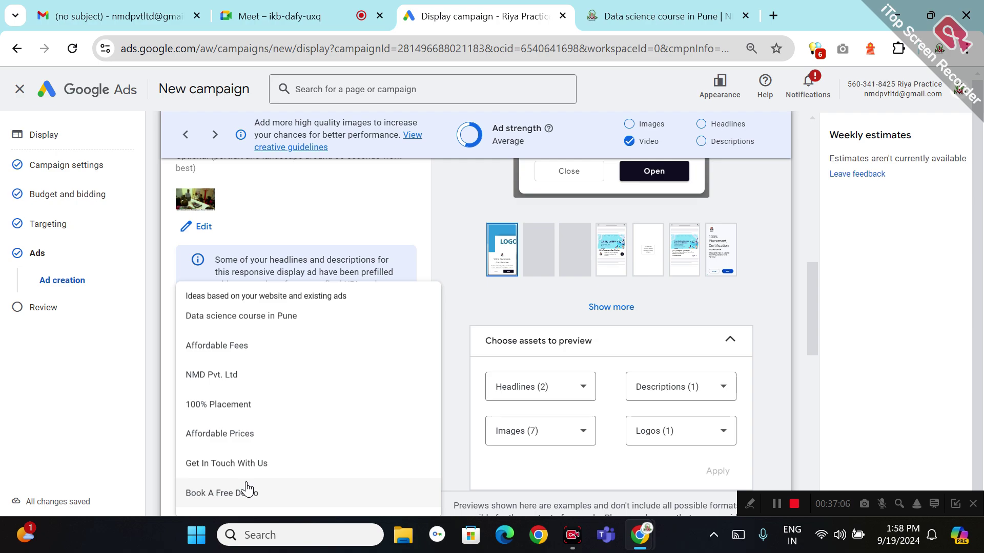
pyautogui.write('Admissions Open for')
pyautogui.write('Data sci')
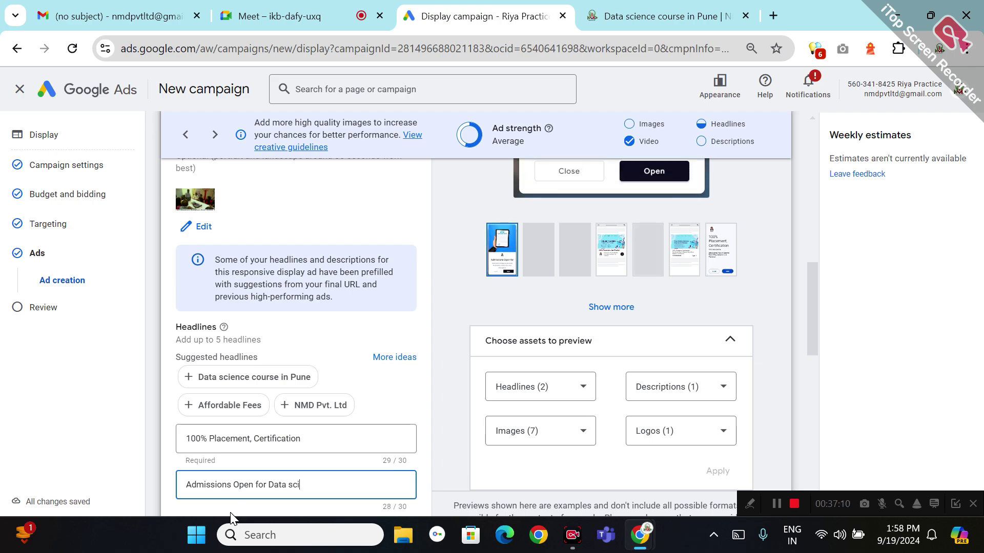
pyautogui.write('ence')
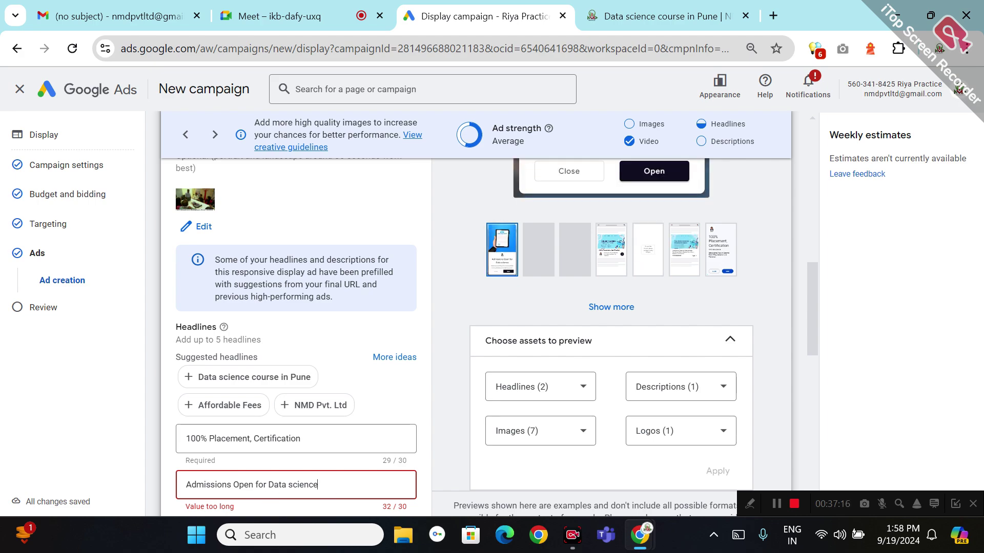
# Shorten the second headline to "Admissions Open Data science" by removing the word "for".
pyautogui.hotkey('ctrl', 'a')
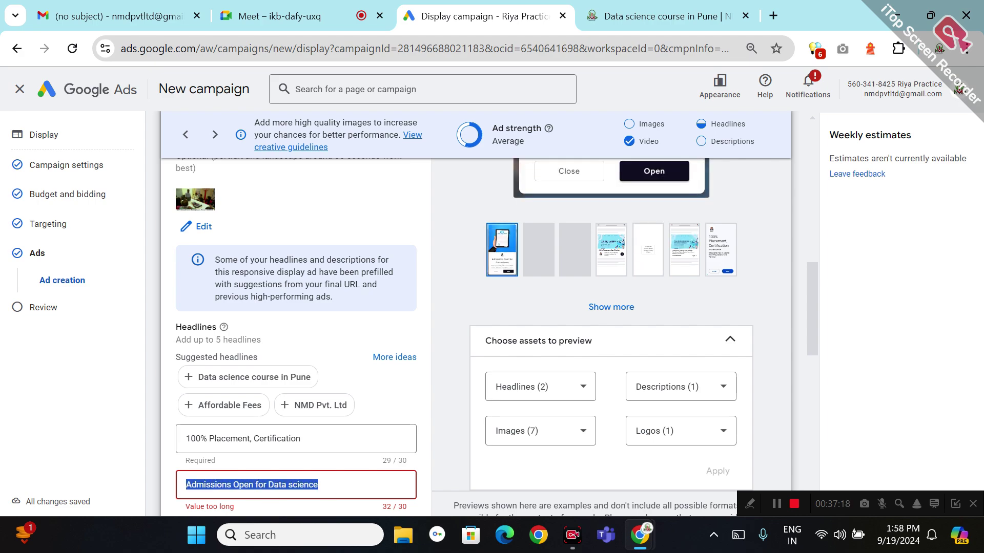
pyautogui.click(263, 485)
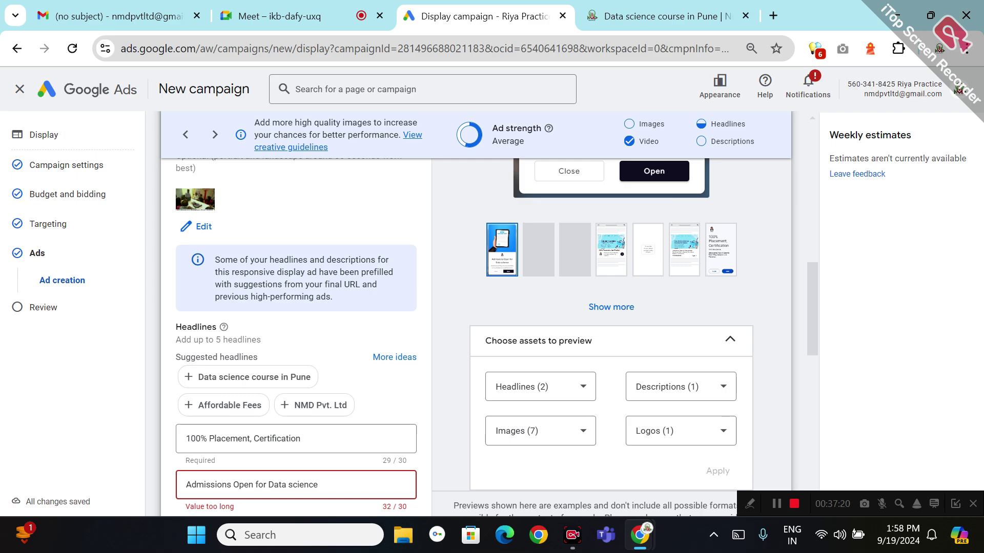
pyautogui.press('BackSpace')
pyautogui.press('BackSpace')
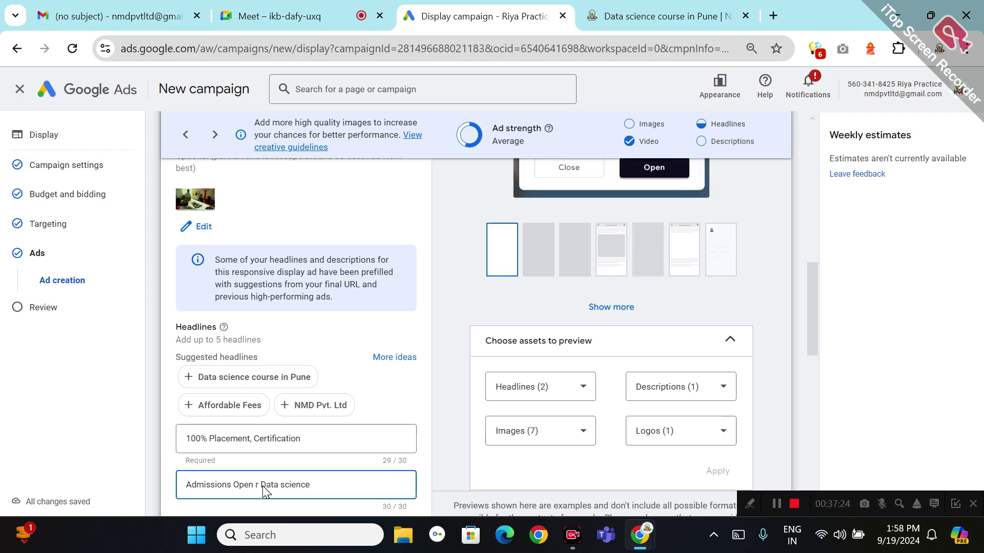
pyautogui.press('Delete')
pyautogui.press('Delete')
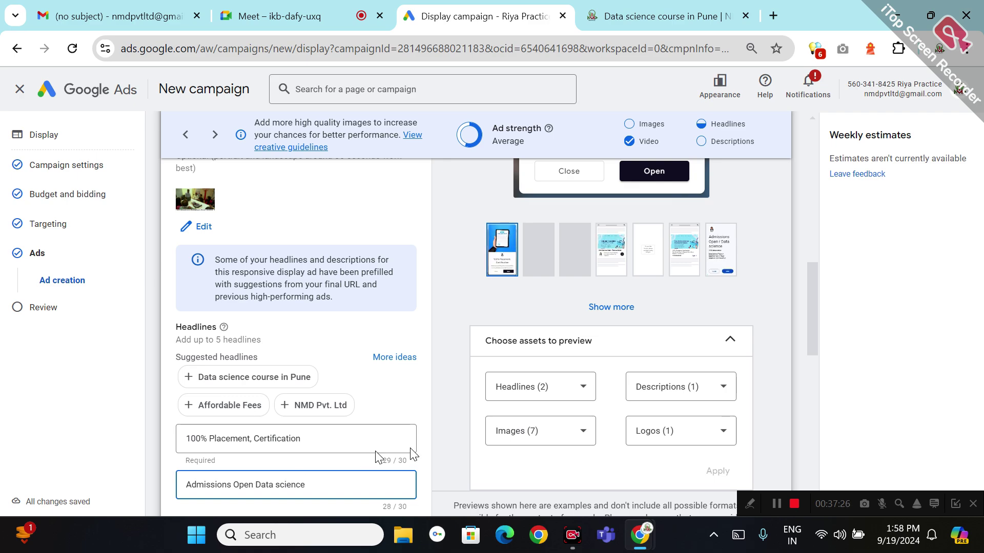
pyautogui.click(429, 470)
# Fill the third headline with the suggested "100% Placement" and extend it to "100% Placement gauranty".
pyautogui.scroll(-2, 429, 470)
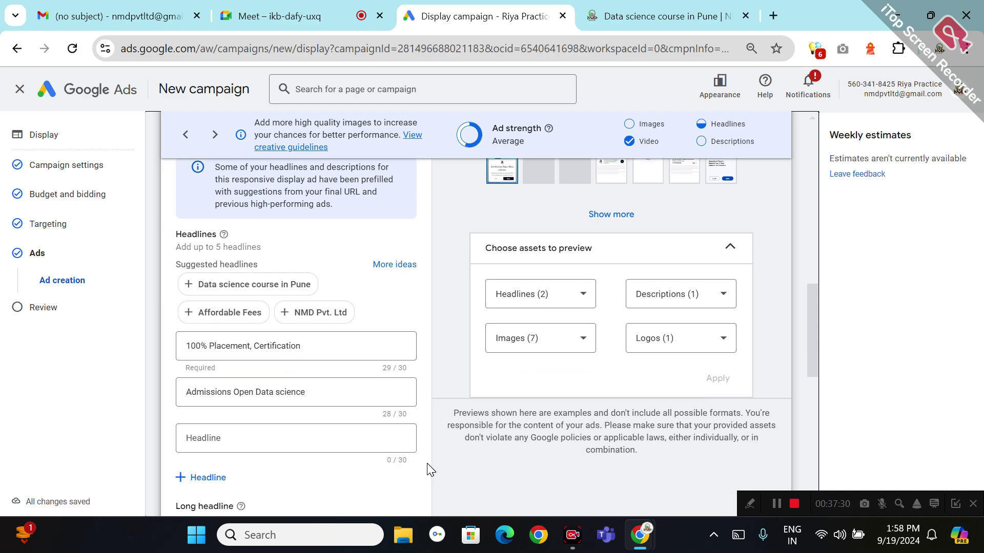
pyautogui.scroll(-2, 430, 470)
pyautogui.click(297, 354)
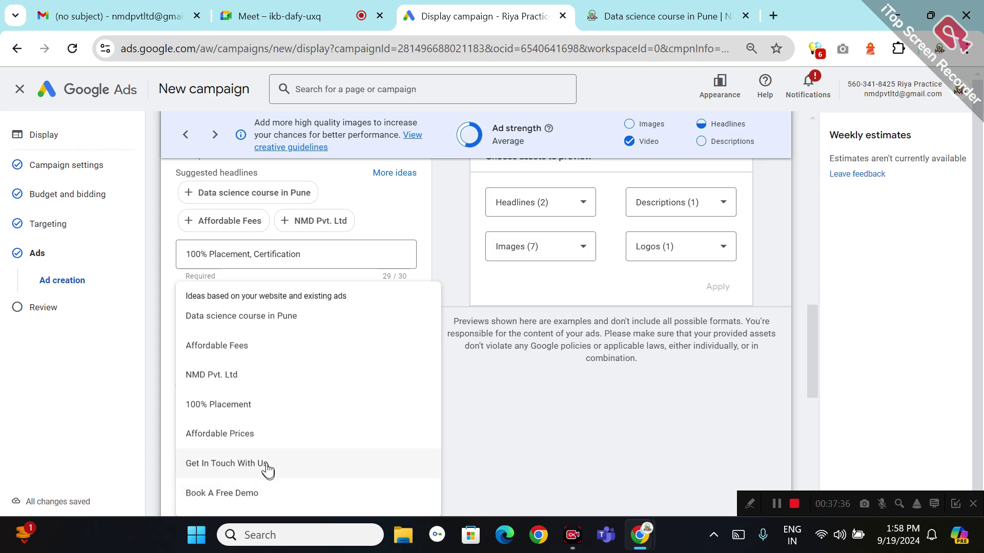
pyautogui.click(257, 416)
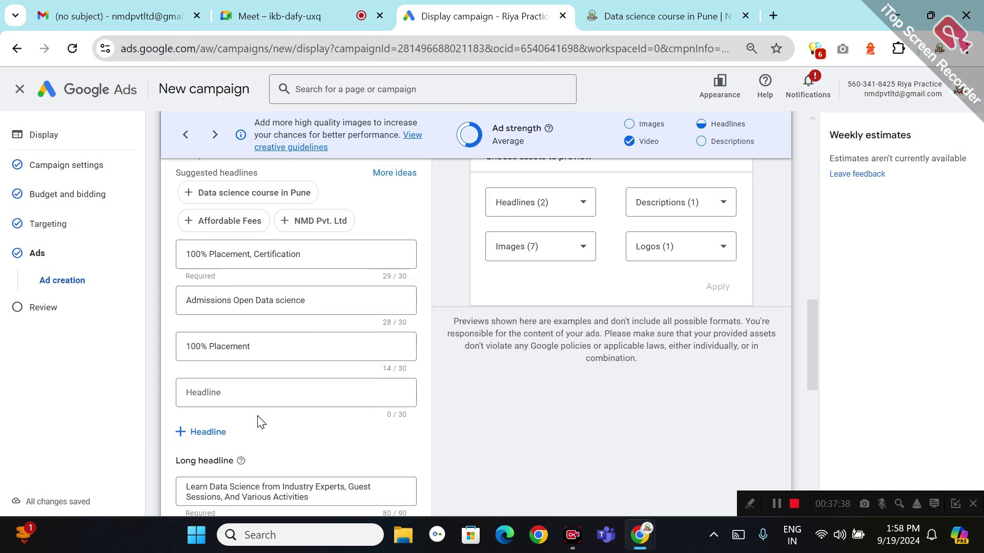
pyautogui.click(280, 348)
pyautogui.write('gauranty')
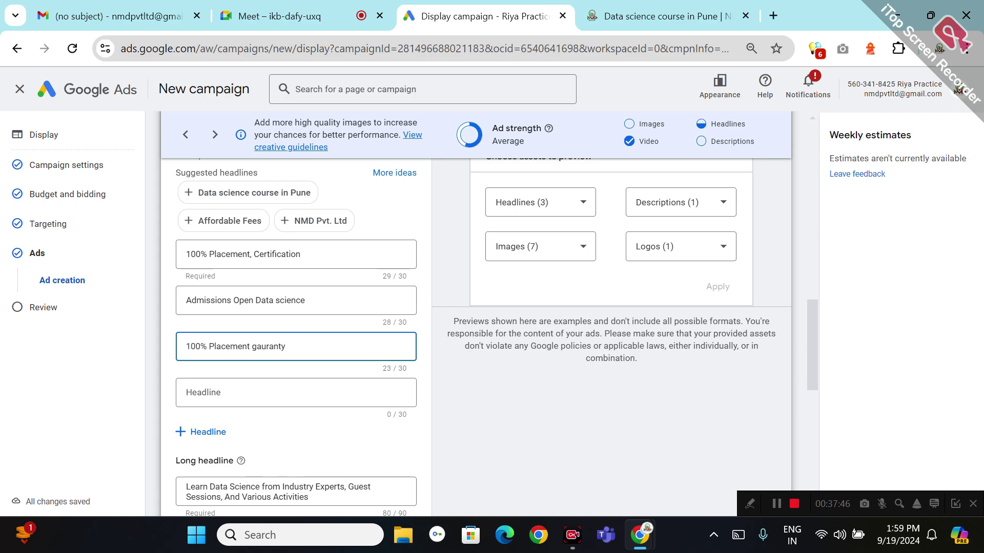
# Enter "Learm from expert" as the fourth headline and "Learn data analytics" as the fifth.
pyautogui.click(267, 390)
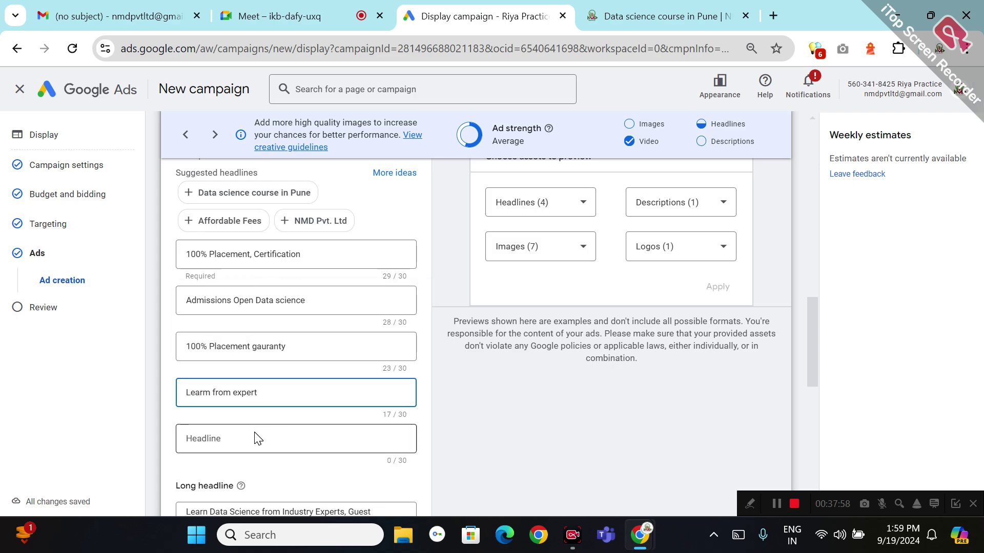
pyautogui.click(235, 448)
pyautogui.scroll(3, 236, 450)
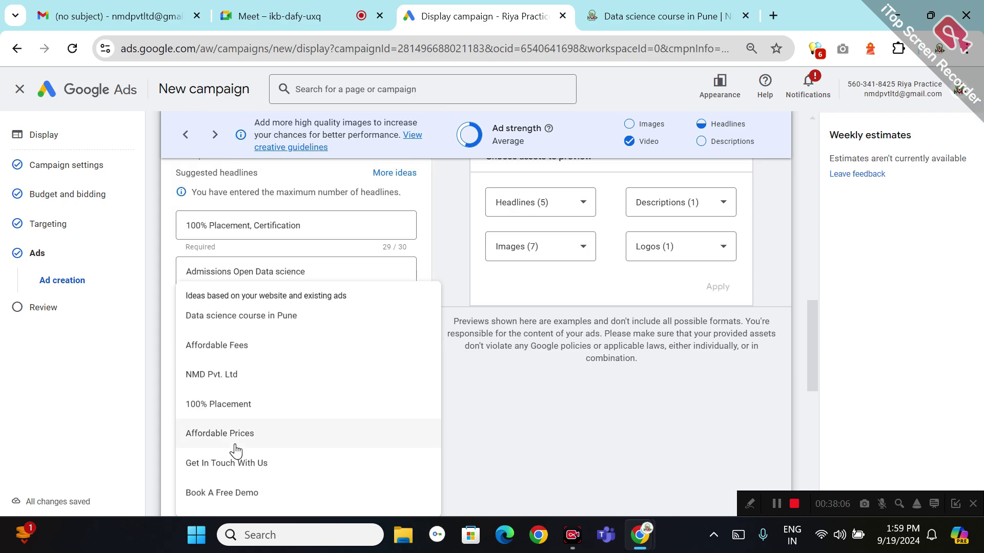
pyautogui.write('dta')
pyautogui.press('BackSpace')
pyautogui.write('ata analytics')
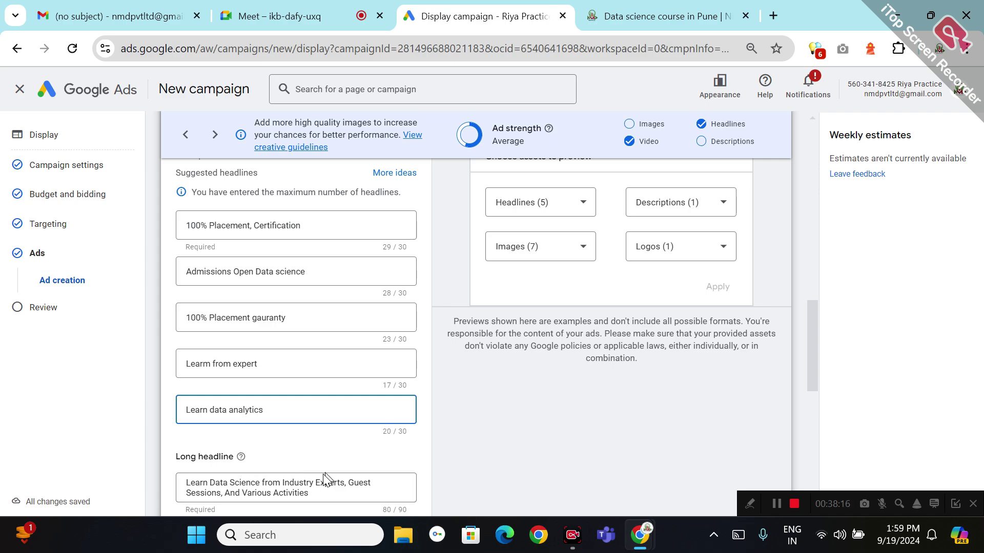
# Try to extend the long headline by appending "in NMD Pvt Ltd" after "Various Activities".
pyautogui.click(300, 484)
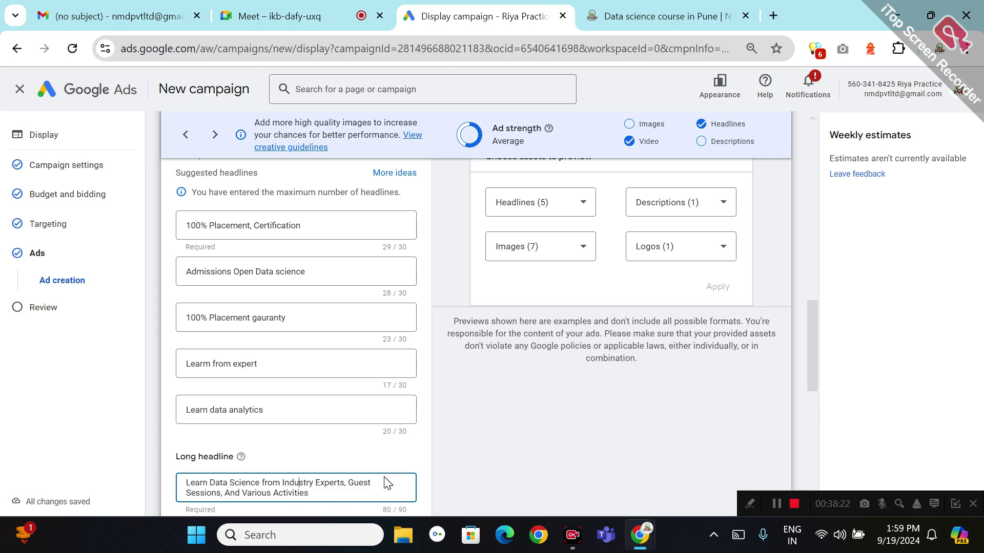
pyautogui.click(359, 483)
pyautogui.doubleClick(358, 483)
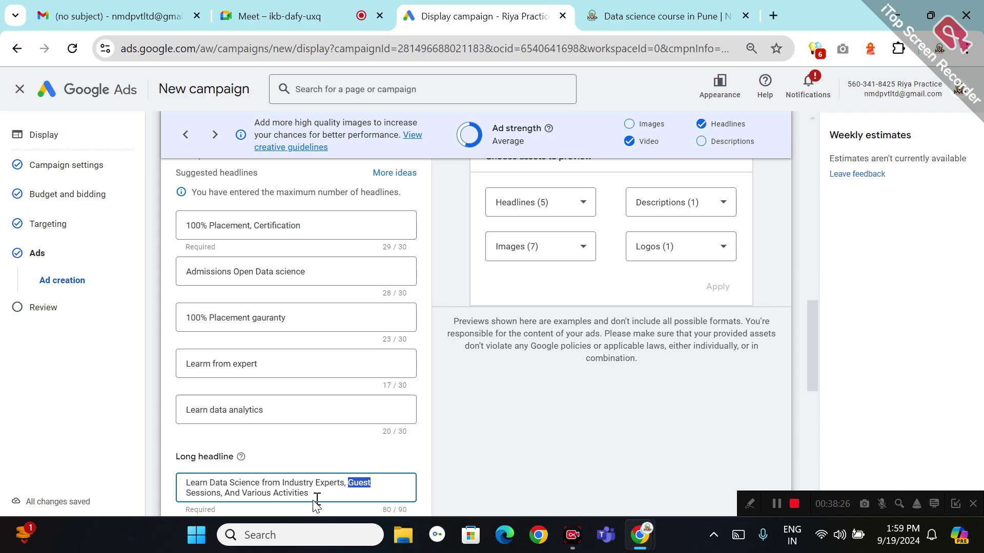
pyautogui.doubleClick(291, 493)
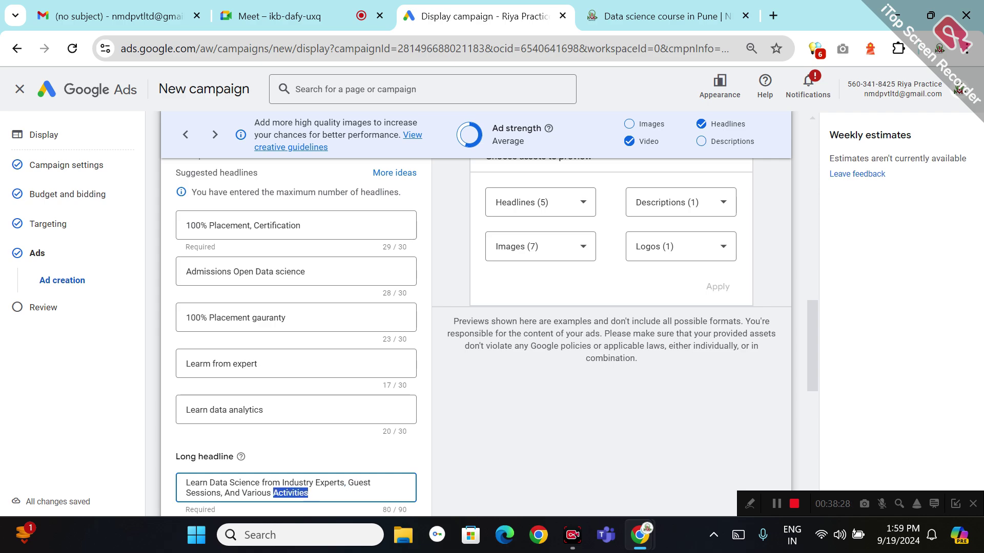
pyautogui.click(309, 493)
pyautogui.write('in NM')
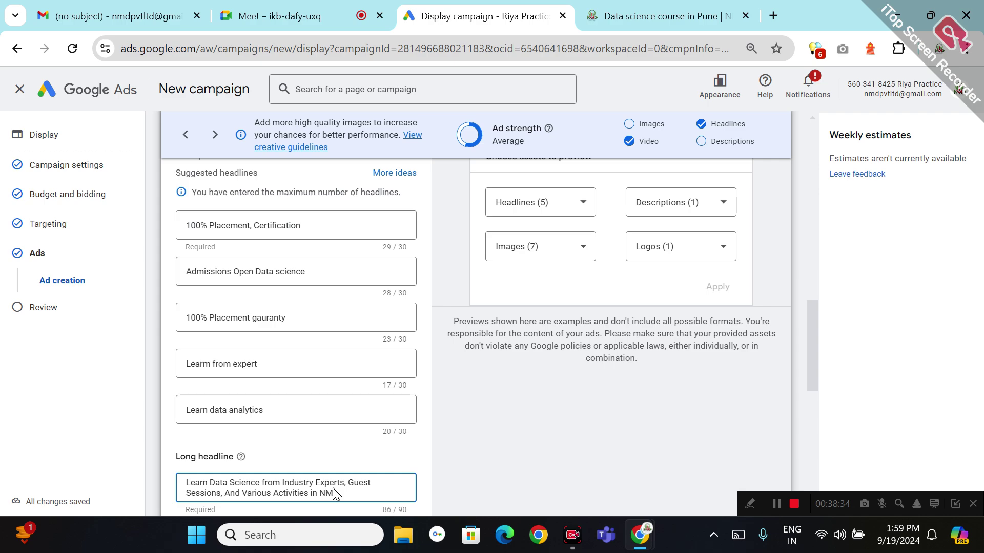
pyautogui.write('D Pvt Ltd')
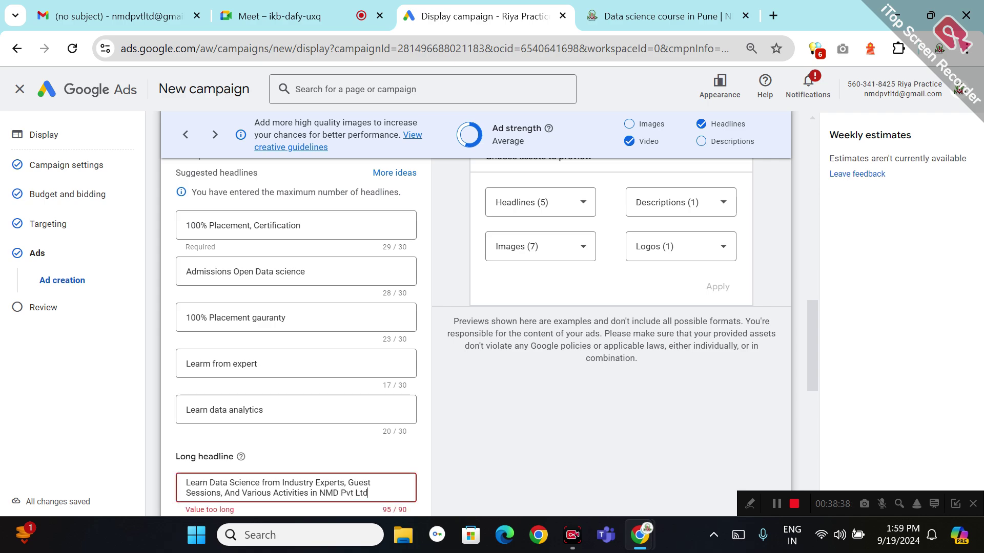
# Remove the appended "in NMD Pvt Ltd" from the end of the long headline.
pyautogui.press('BackSpace')
pyautogui.press('BackSpace')
pyautogui.press('BackSpace')
pyautogui.press('BackSpace')
pyautogui.press('BackSpace')
pyautogui.press('BackSpace')
pyautogui.press('BackSpace')
pyautogui.press('BackSpace')
pyautogui.press('BackSpace')
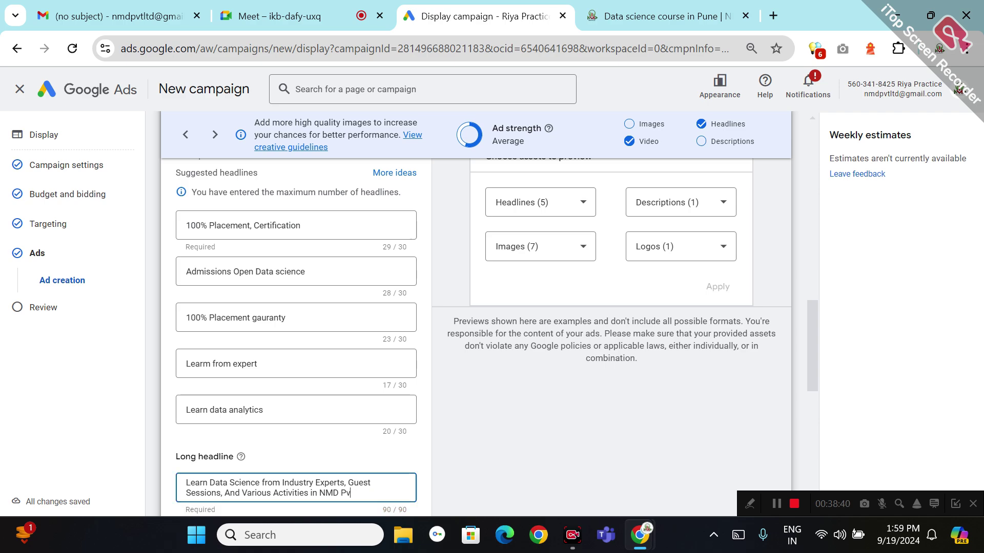
pyautogui.press('BackSpace')
pyautogui.press('BackSpace')
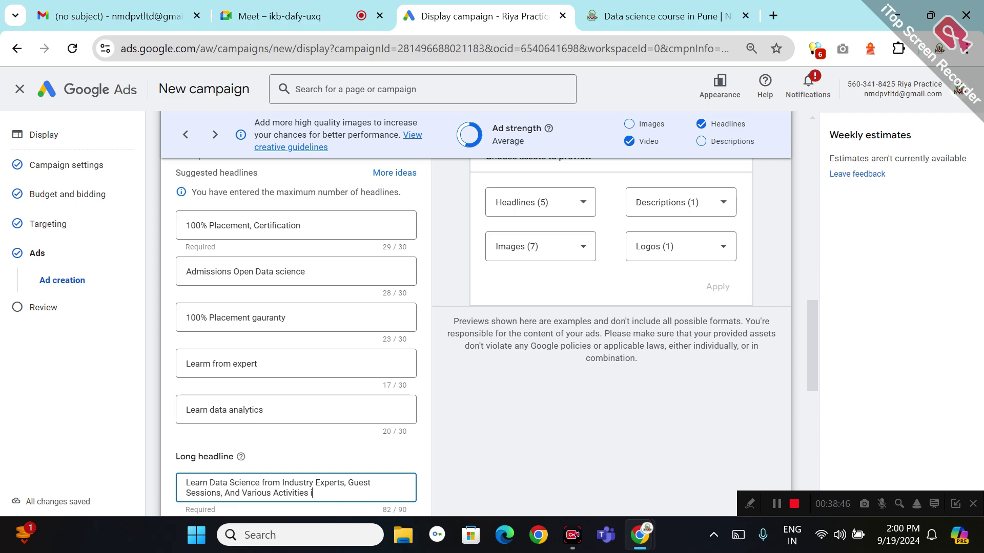
pyautogui.press('BackSpace')
pyautogui.press('BackSpace')
pyautogui.click(389, 450)
# Add the suggested description "Data science course in Pune | NMD Pvt. Ltd" to the ad.
pyautogui.scroll(-3, 390, 449)
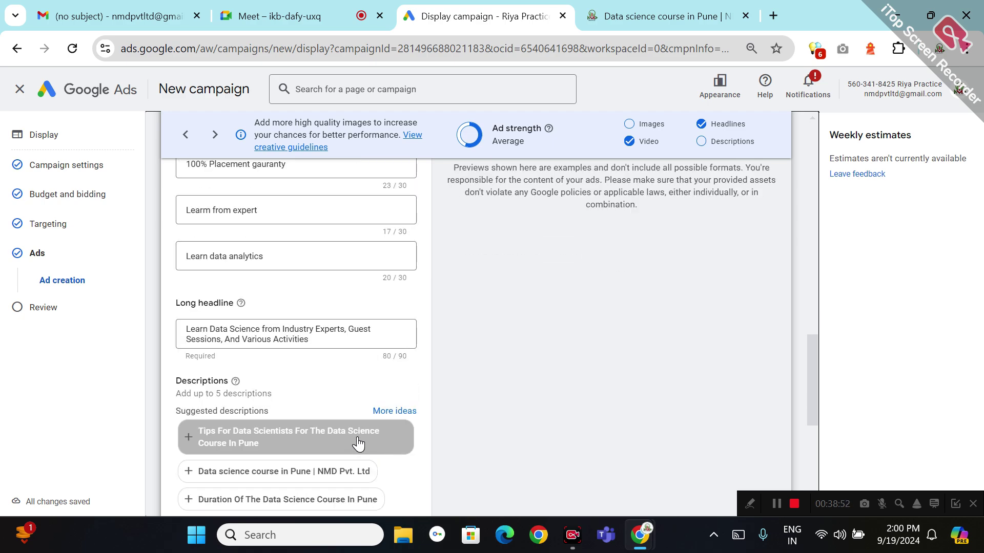
pyautogui.click(366, 471)
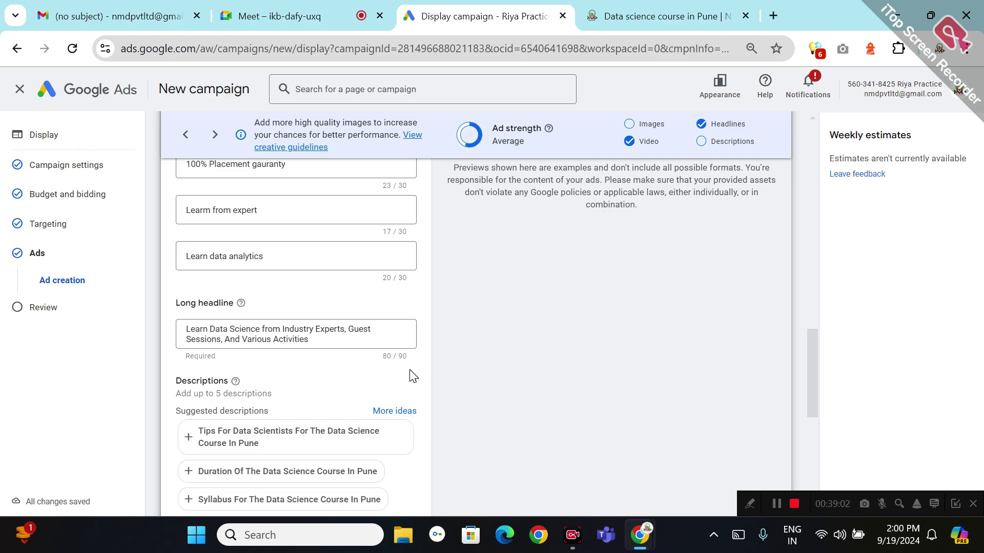
pyautogui.scroll(-7, 510, 412)
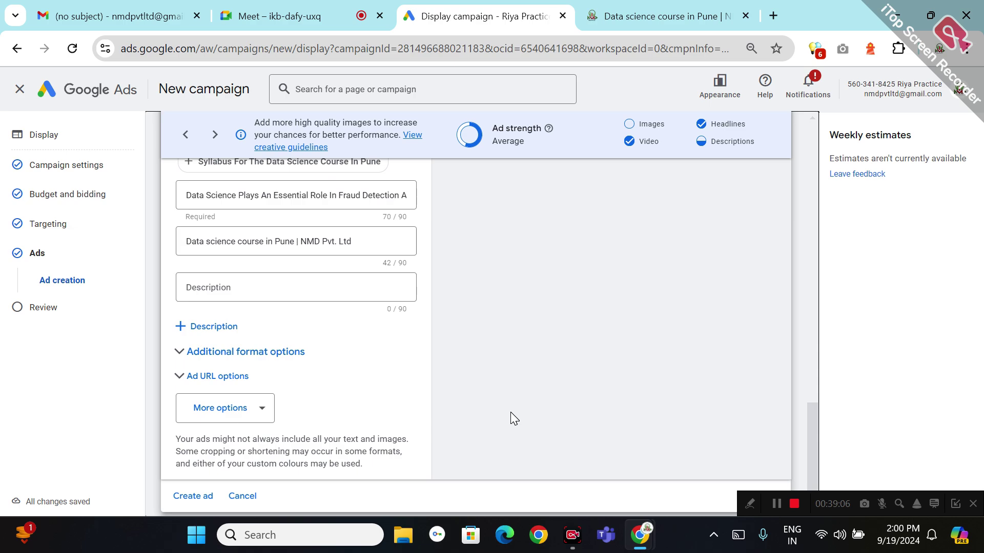
pyautogui.scroll(2, 510, 413)
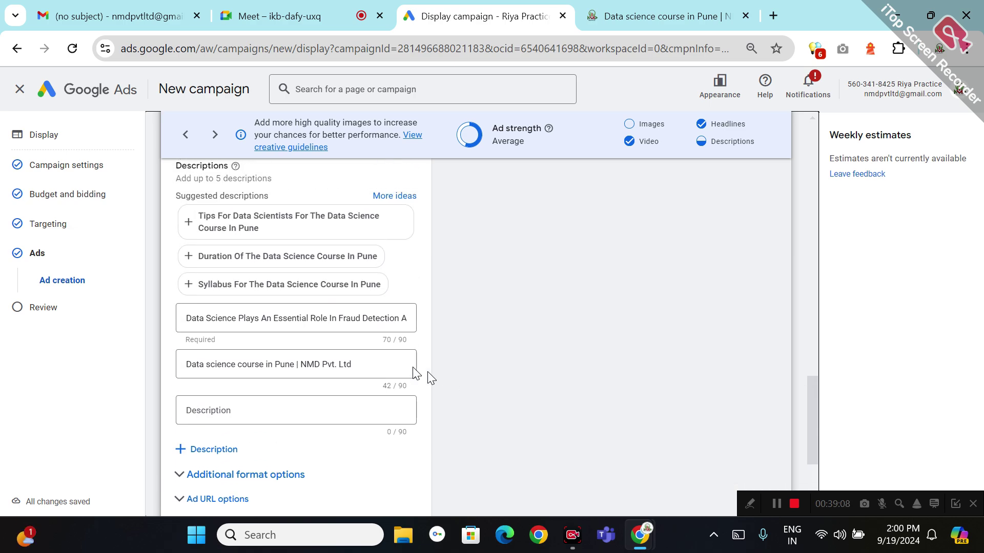
# Replace the first description with "Make your career in data science & Data Analytic courses in".
pyautogui.click(322, 328)
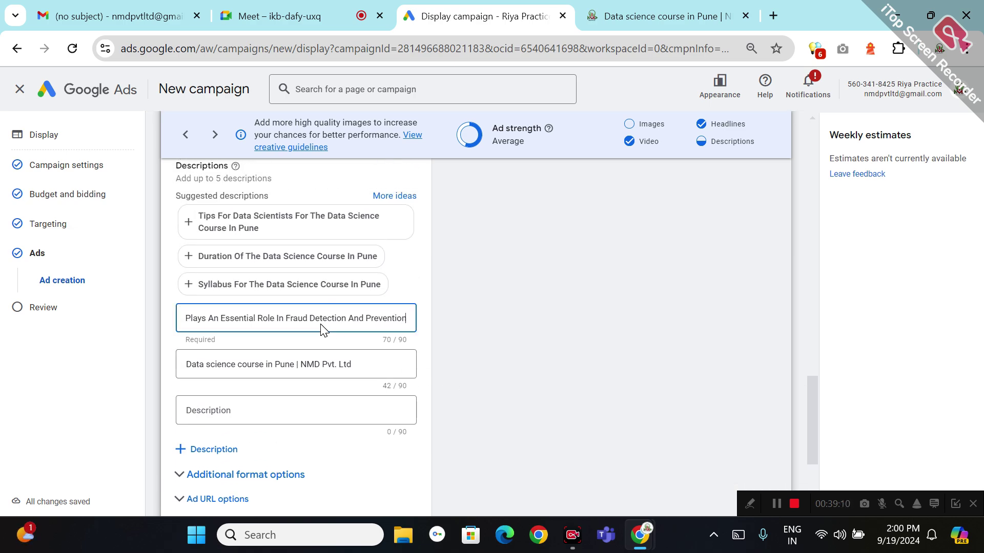
pyautogui.tripleClick(280, 318)
pyautogui.press('BackSpace')
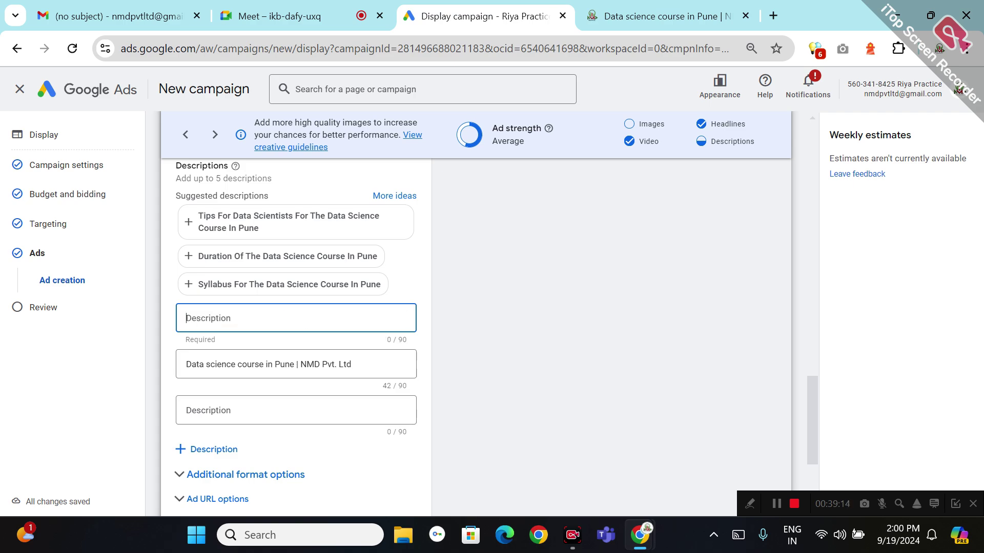
pyautogui.write('Make your career in data science & Dta')
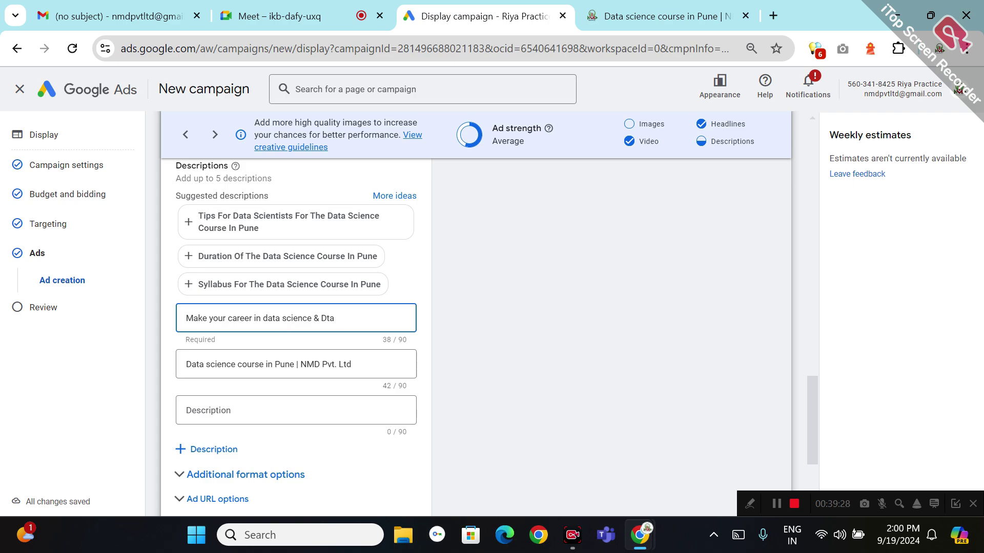
pyautogui.press('BackSpace')
pyautogui.press('BackSpace')
pyautogui.write('ata Analytic courses in')
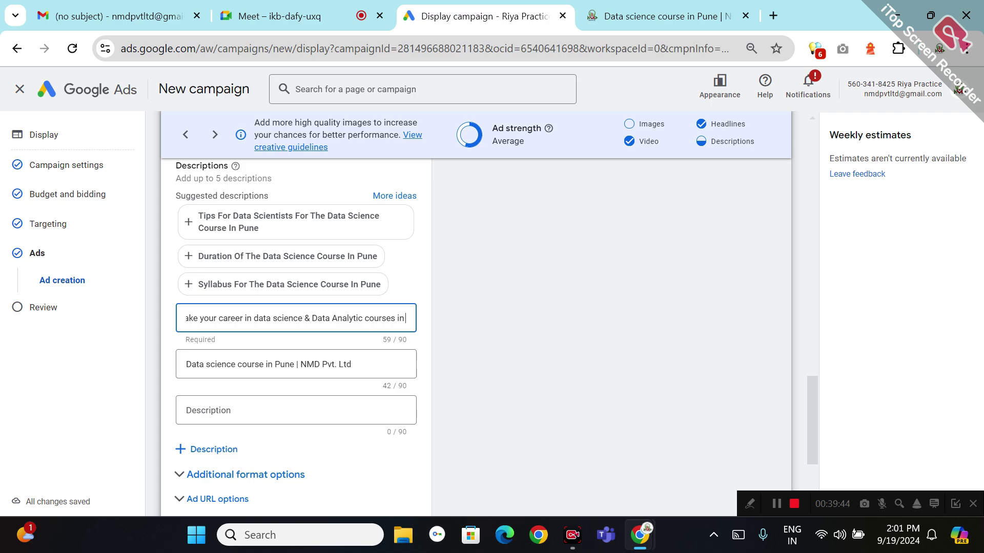
# Replace "courses in" at the end of the first description with "| get placed in Just 90 dyas".
pyautogui.press('BackSpace')
pyautogui.press('BackSpace')
pyautogui.press('BackSpace')
pyautogui.press('BackSpace')
pyautogui.press('BackSpace')
pyautogui.press('BackSpace')
pyautogui.press('BackSpace')
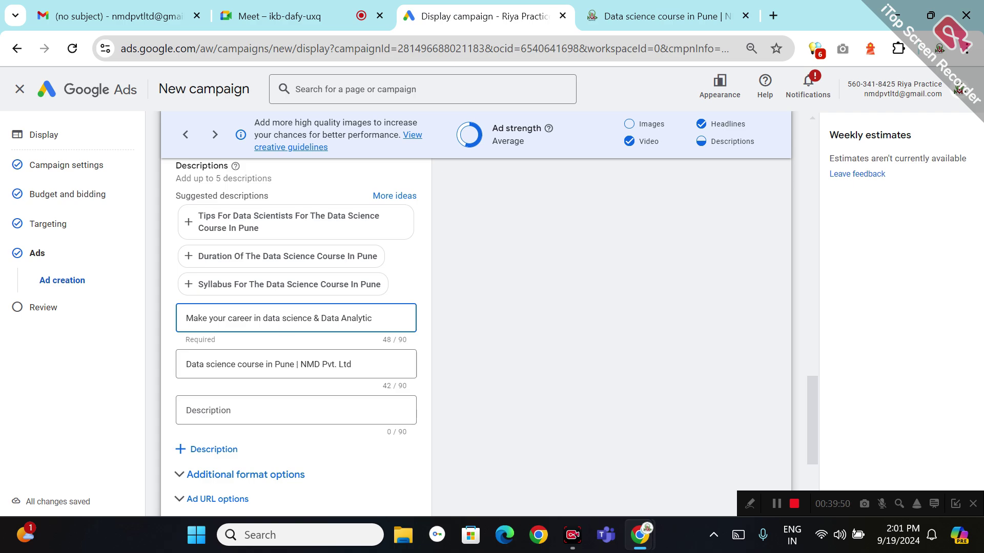
pyautogui.write('I')
pyautogui.write(' get place')
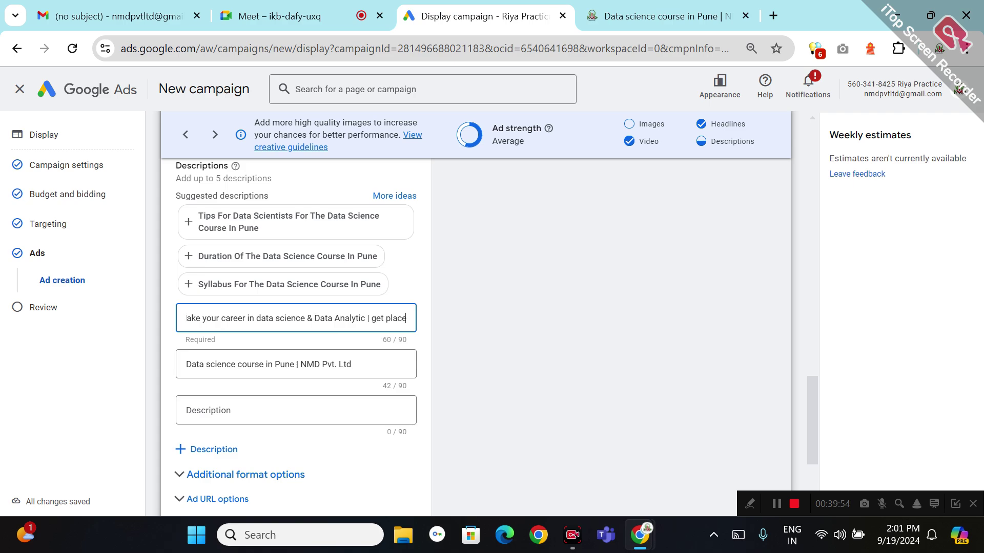
pyautogui.write('d in Just 90 dyas')
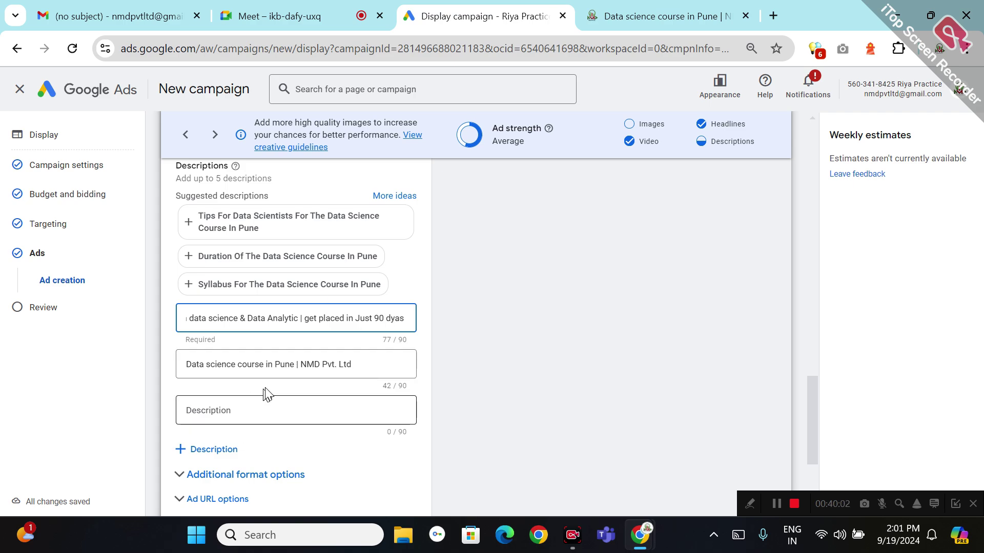
# Fill the remaining three descriptions with the suggestions on fraud detection, medical research and "Syllabus For The Data Science Course In Pune".
pyautogui.click(276, 409)
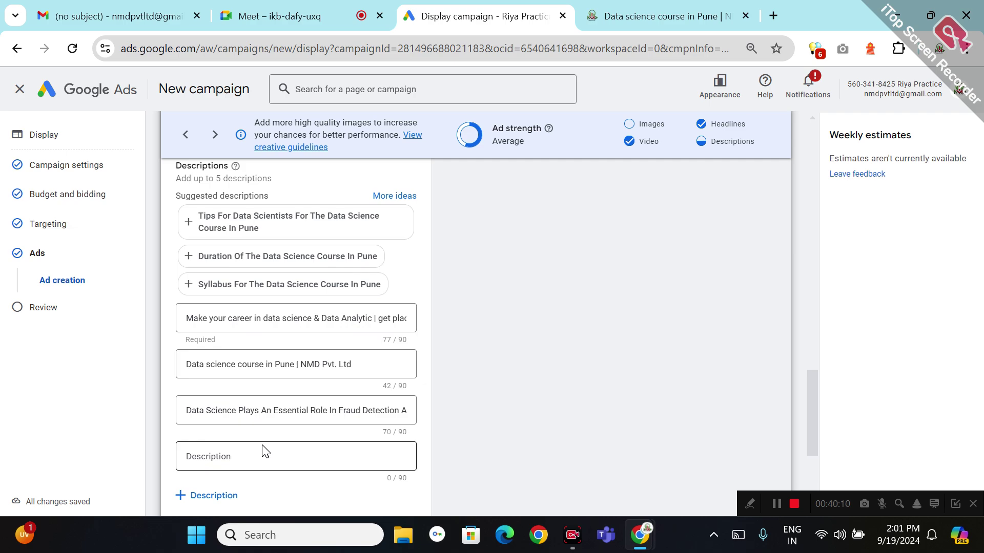
pyautogui.click(272, 469)
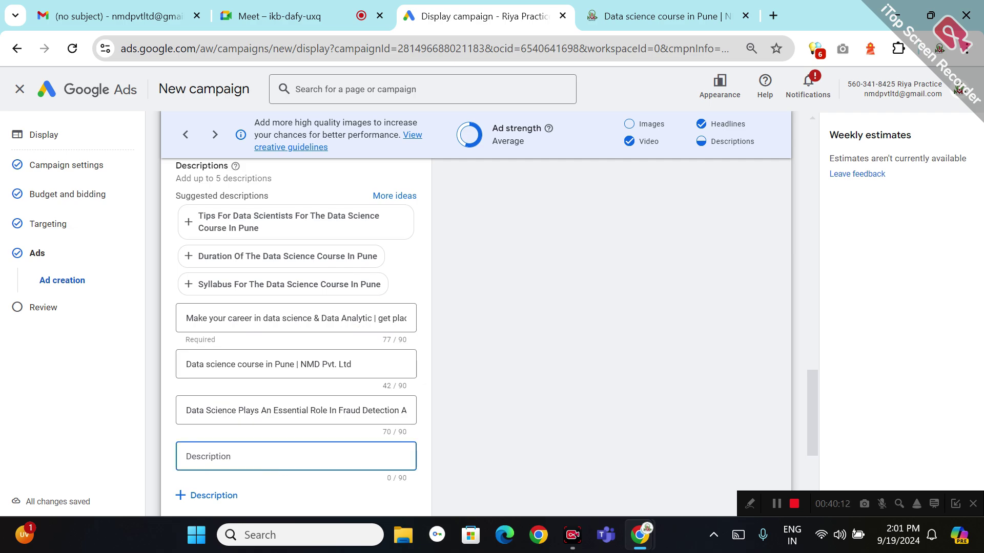
pyautogui.click(272, 466)
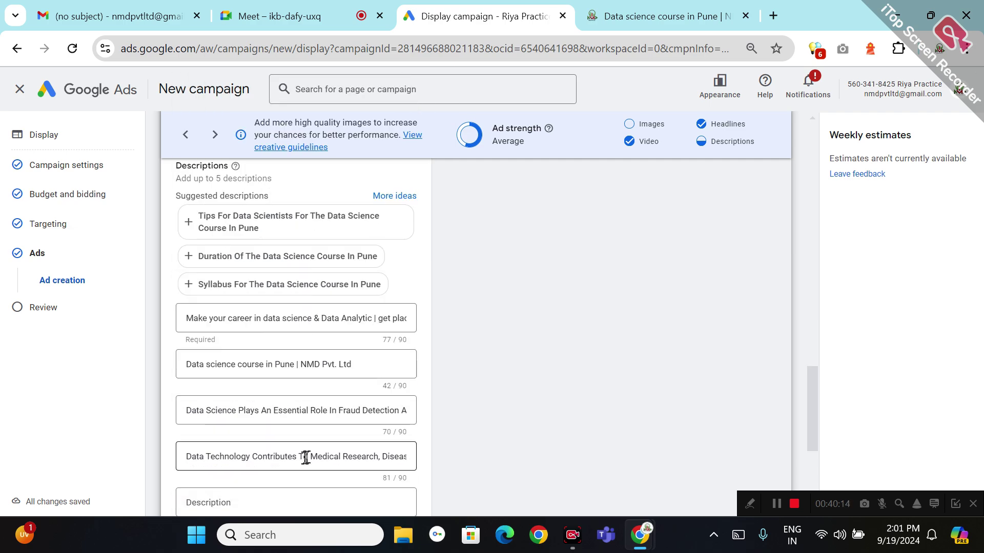
pyautogui.click(303, 502)
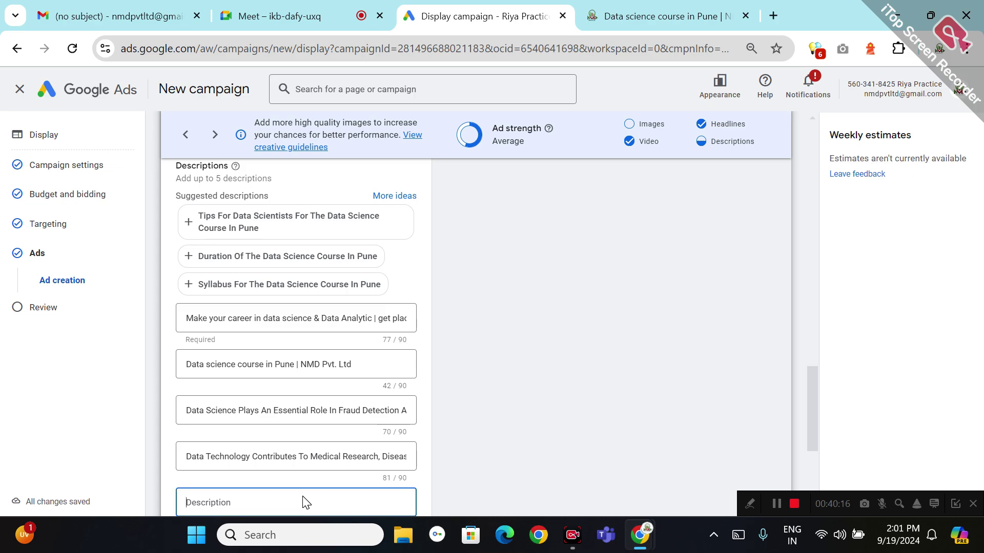
pyautogui.click(303, 502)
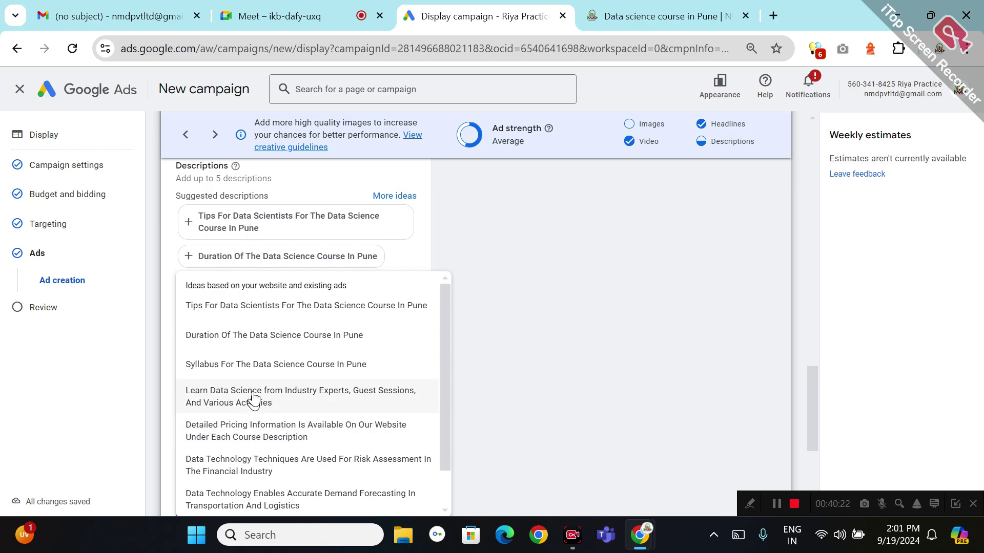
pyautogui.click(263, 365)
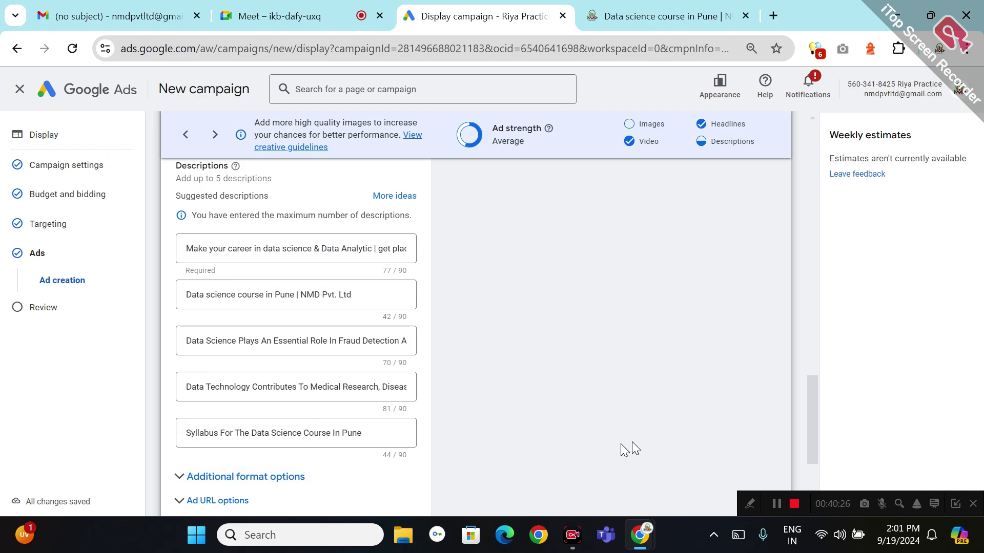
# Create the responsive display ad and publish the campaign from its review page.
pyautogui.scroll(-4, 810, 469)
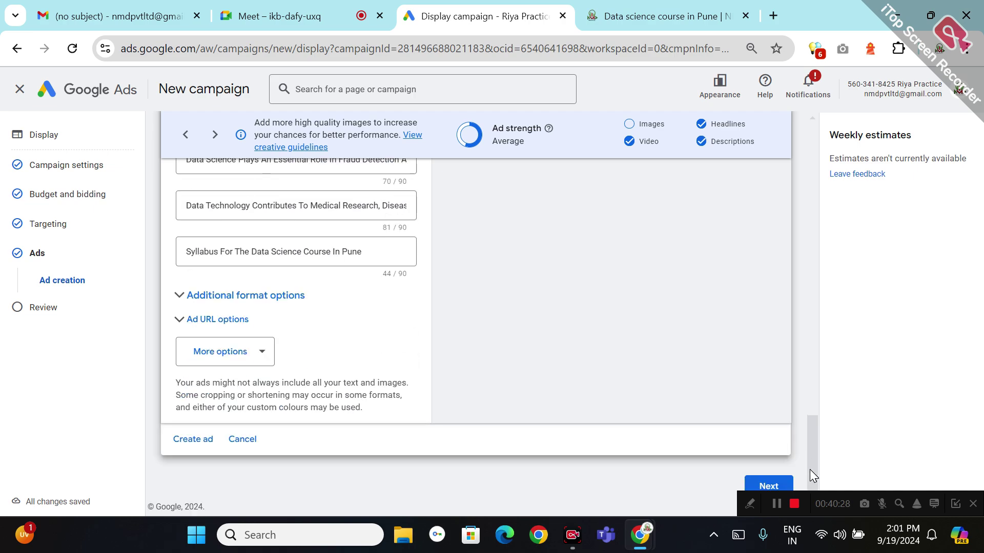
pyautogui.click(193, 439)
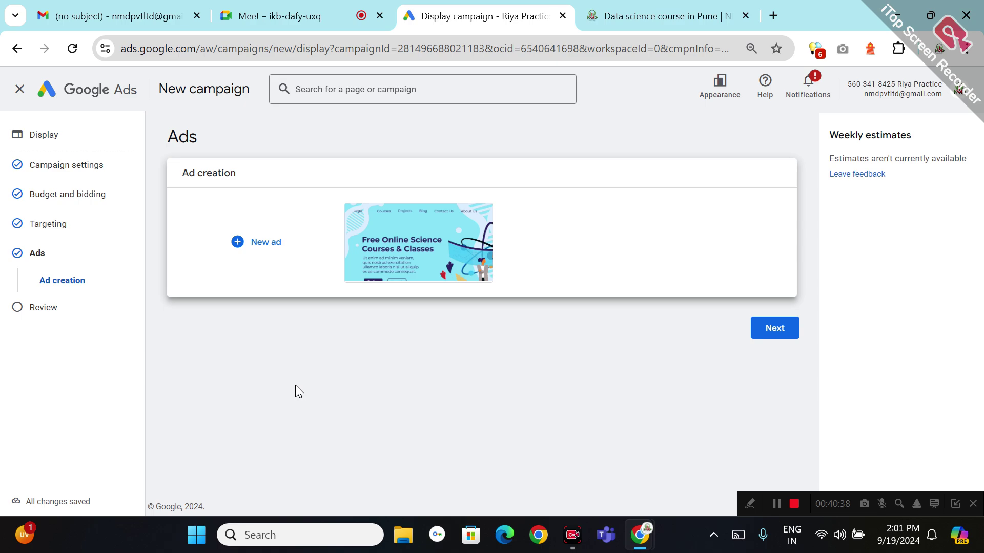
pyautogui.click(763, 327)
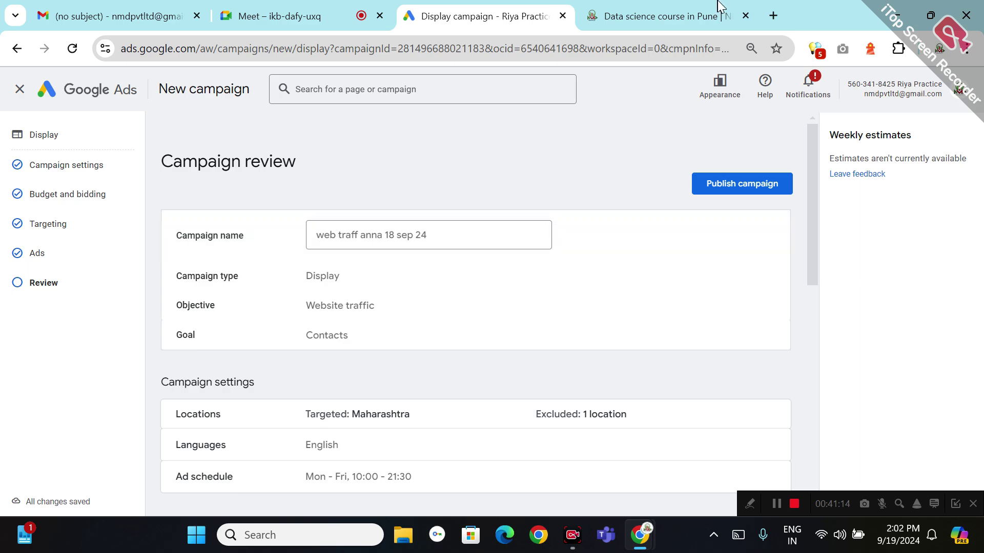
pyautogui.click(737, 184)
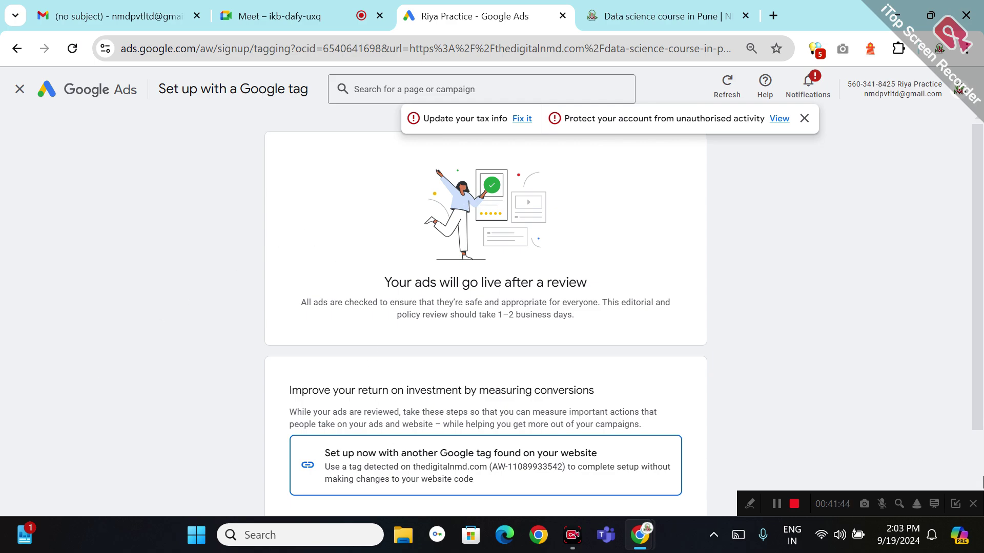
# Copy the manual-installation code snippet of the Google tag, and close the tag setup without testing the installation.
pyautogui.scroll(-2, 982, 461)
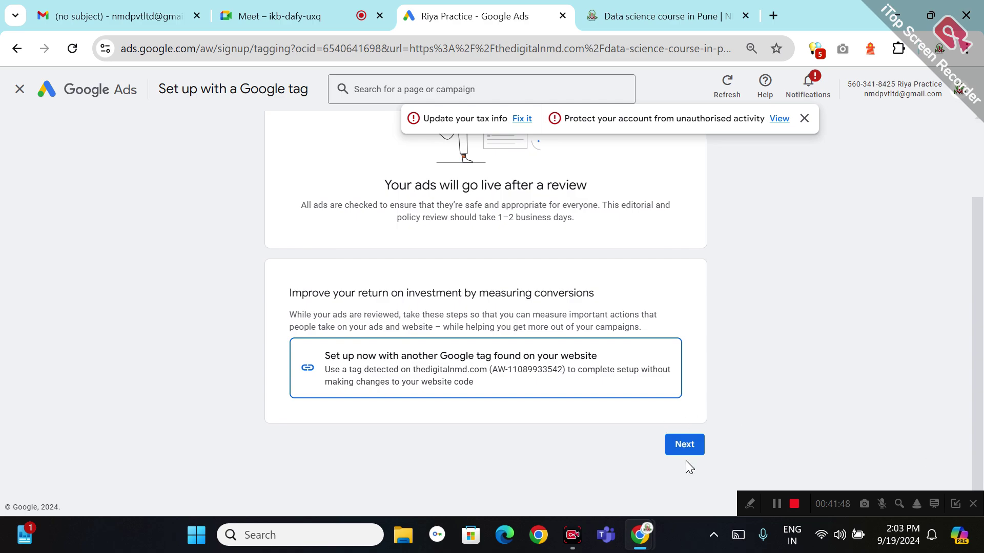
pyautogui.click(687, 448)
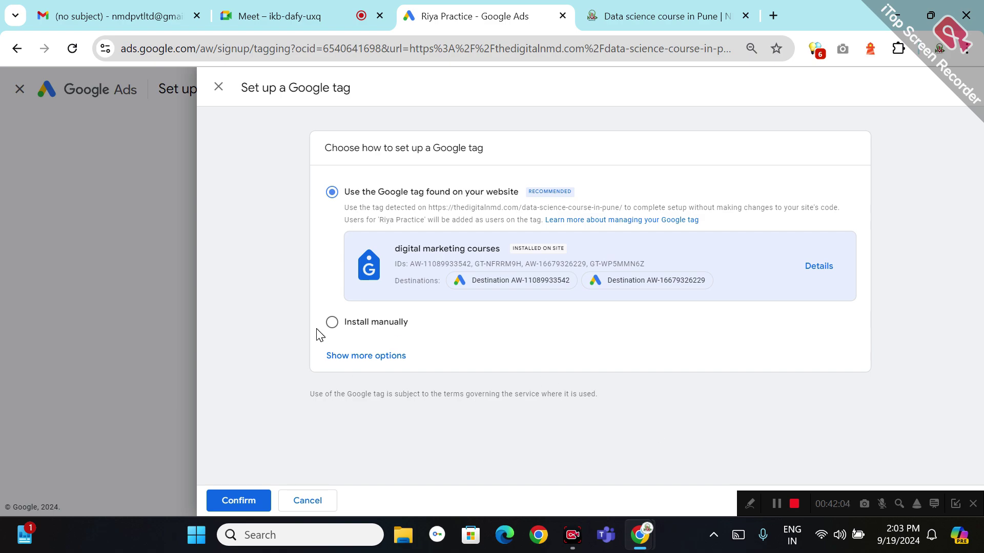
pyautogui.click(332, 324)
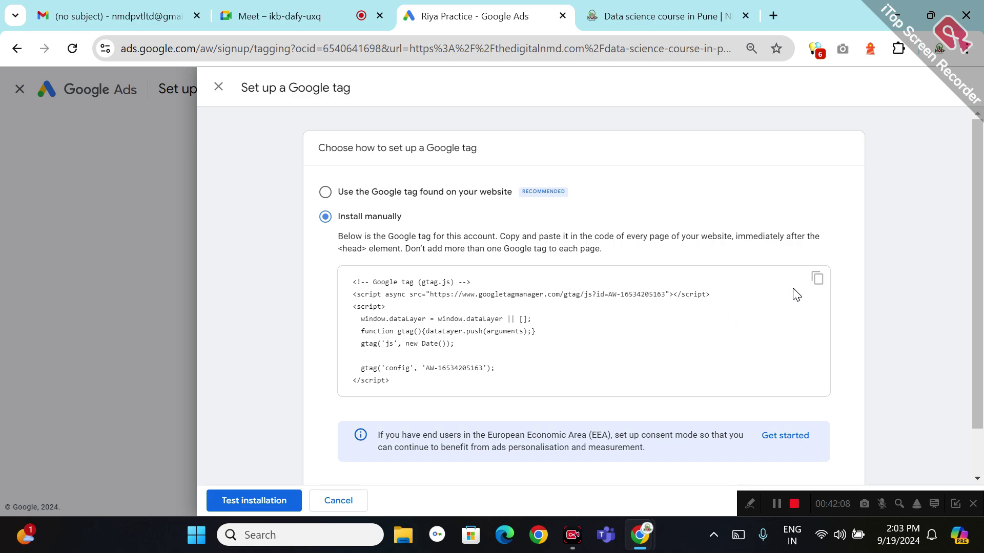
pyautogui.click(815, 279)
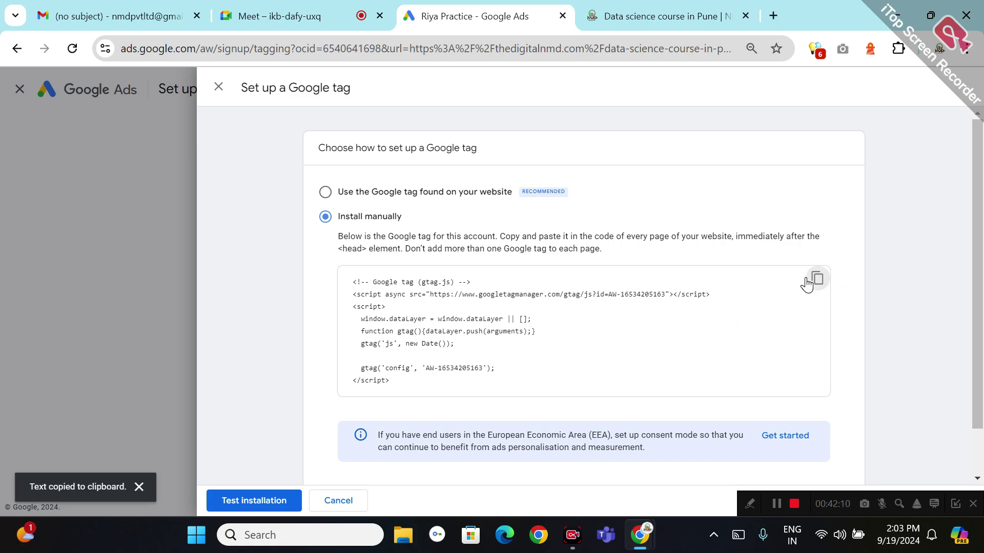
pyautogui.click(351, 503)
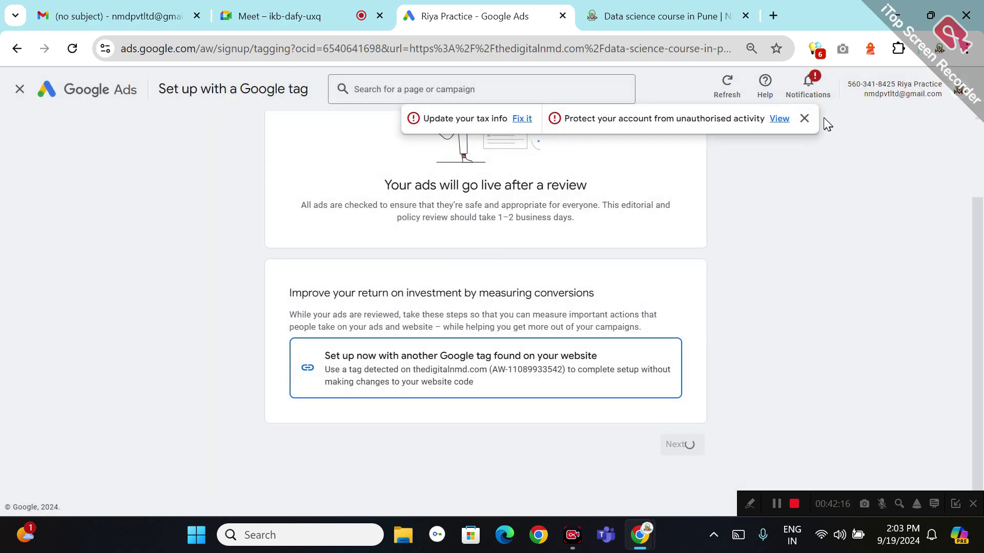
# Dismiss the account alerts, leave the tag setup page and open the account's campaigns list.
pyautogui.click(806, 118)
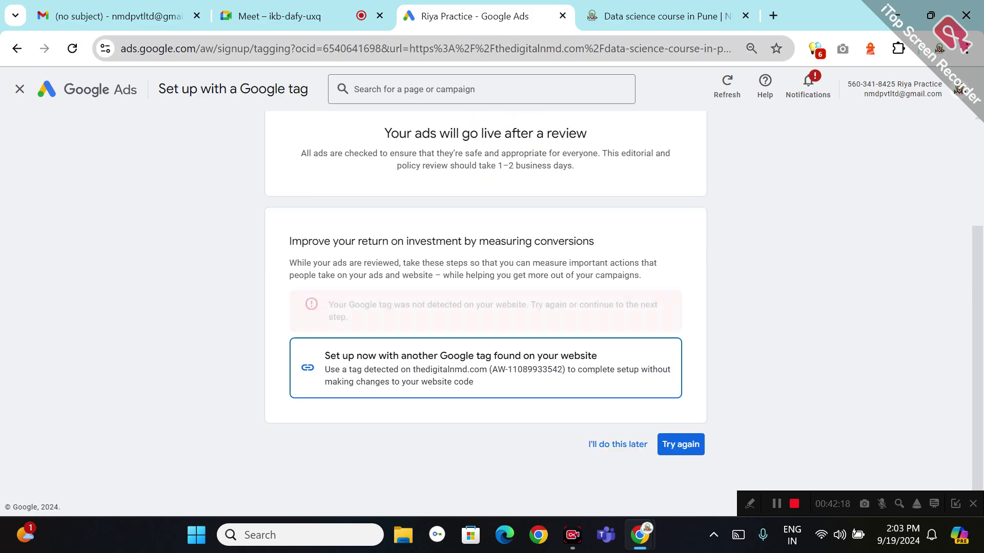
pyautogui.click(51, 95)
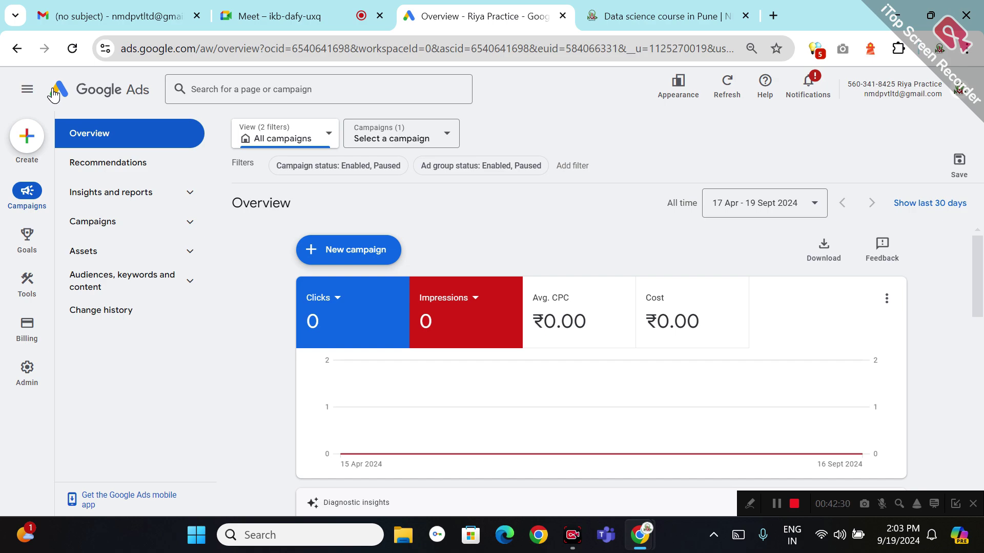
pyautogui.moveTo(36, 279)
pyautogui.click(118, 231)
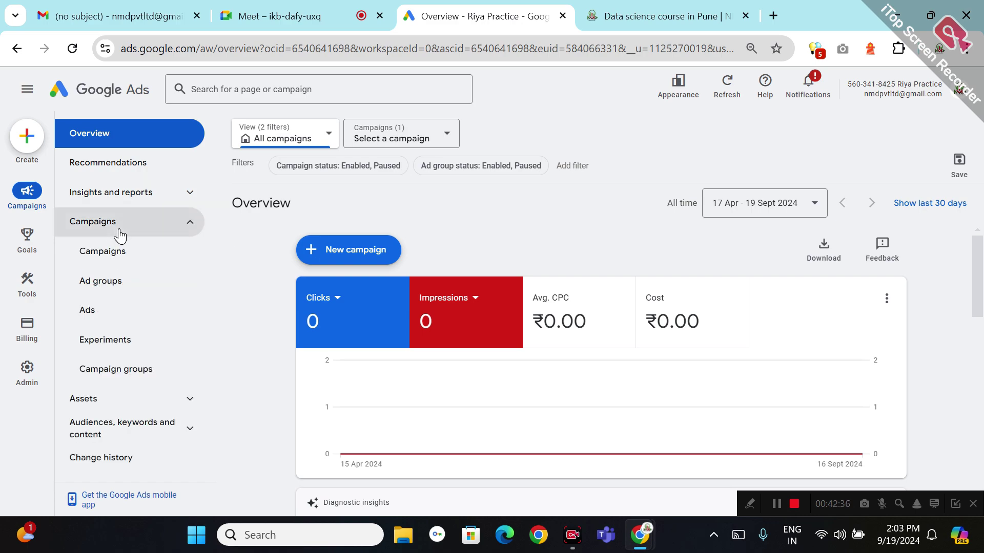
pyautogui.click(119, 263)
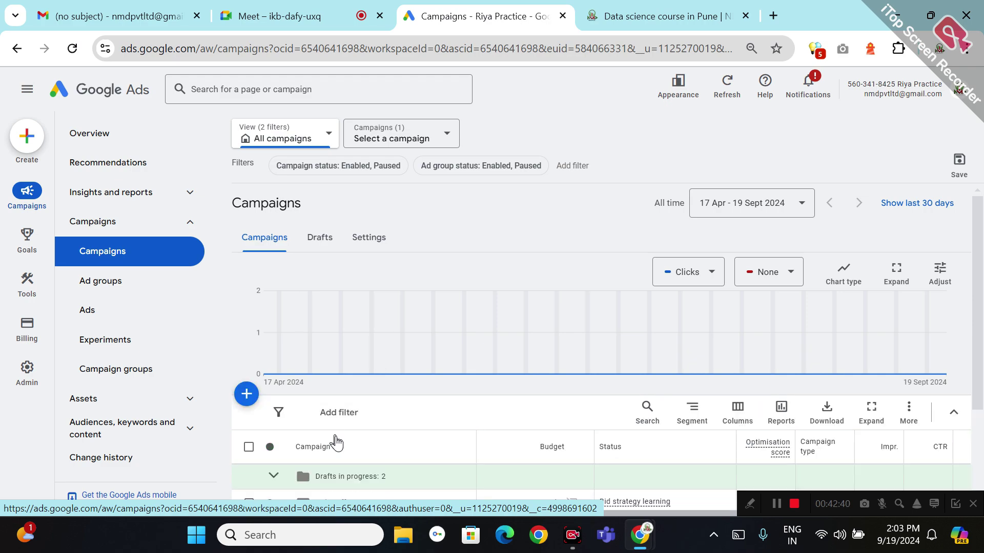
pyautogui.click(956, 410)
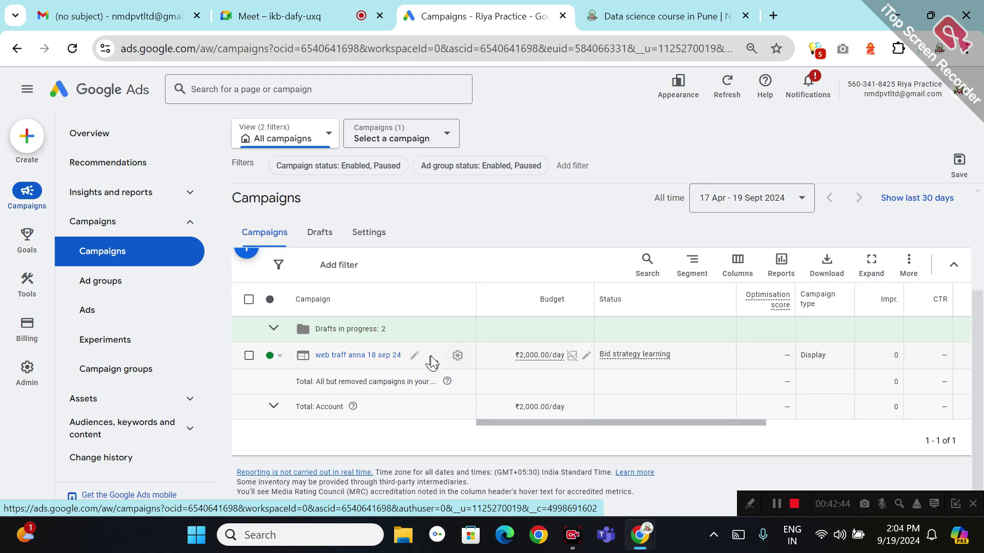
# Open Ad group 1 of the published campaign and check the review status of its responsive display ad.
pyautogui.click(361, 362)
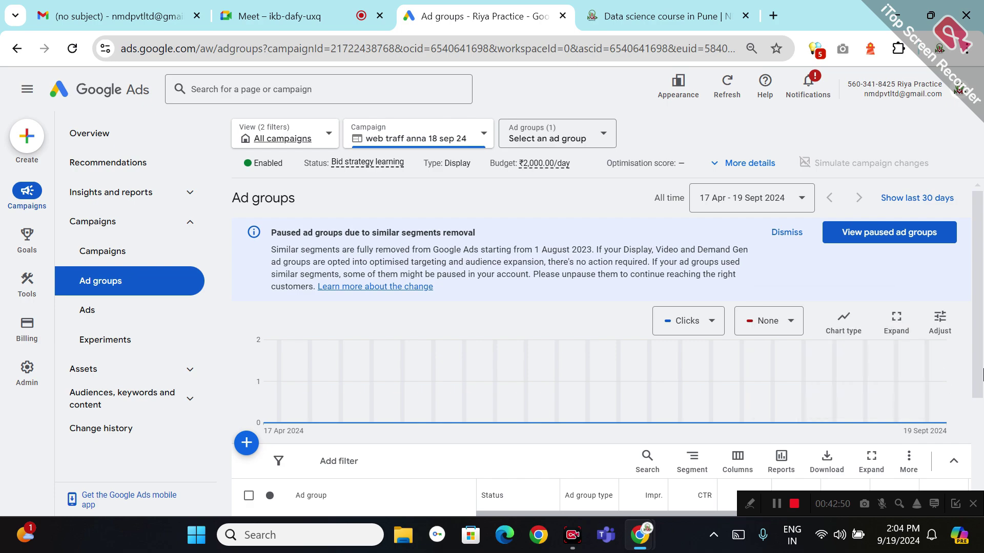
pyautogui.scroll(-3, 979, 410)
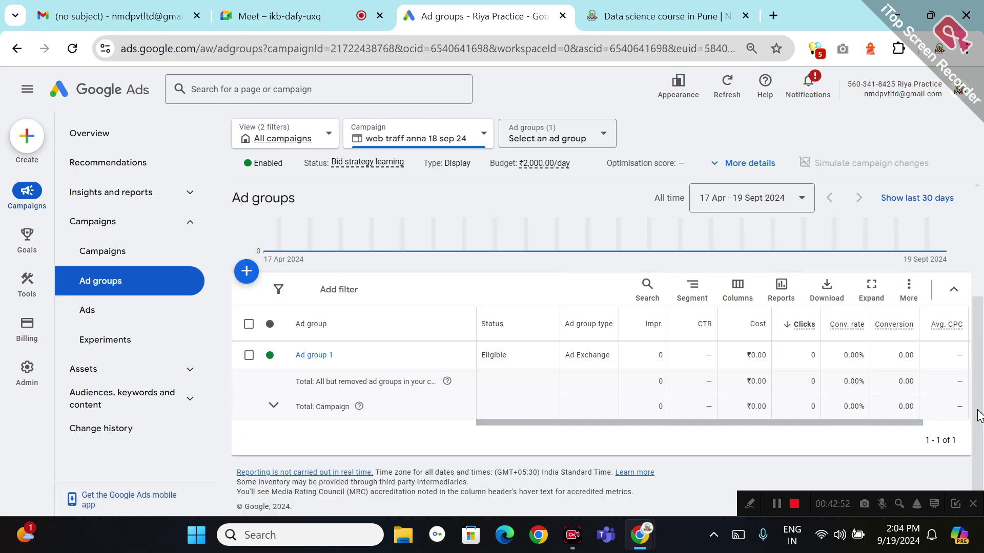
pyautogui.click(312, 357)
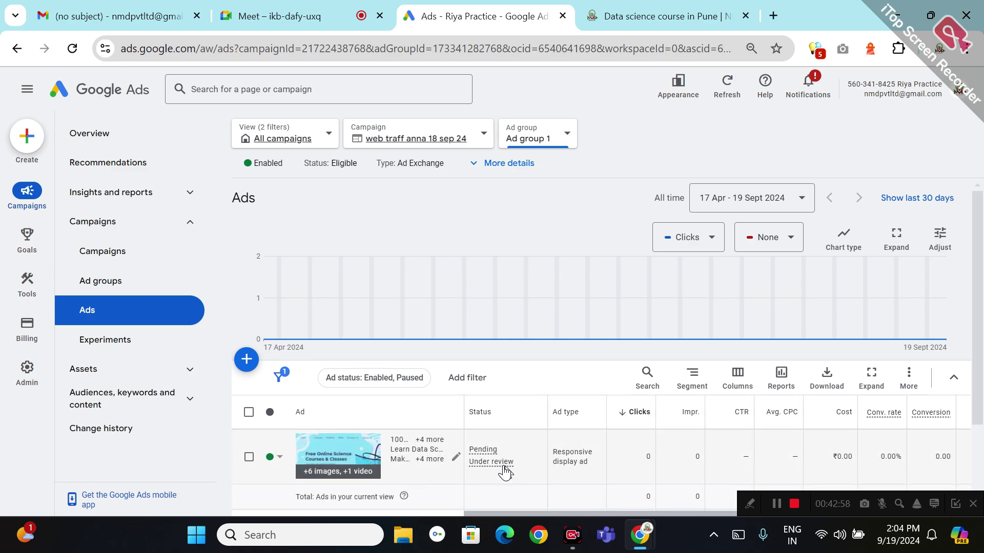
pyautogui.moveTo(505, 471)
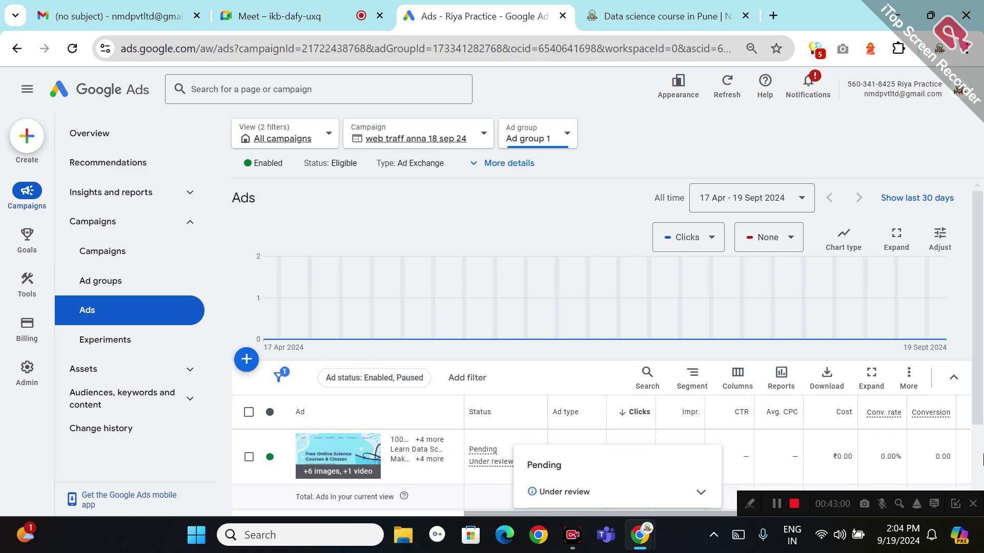
pyautogui.scroll(-2, 504, 361)
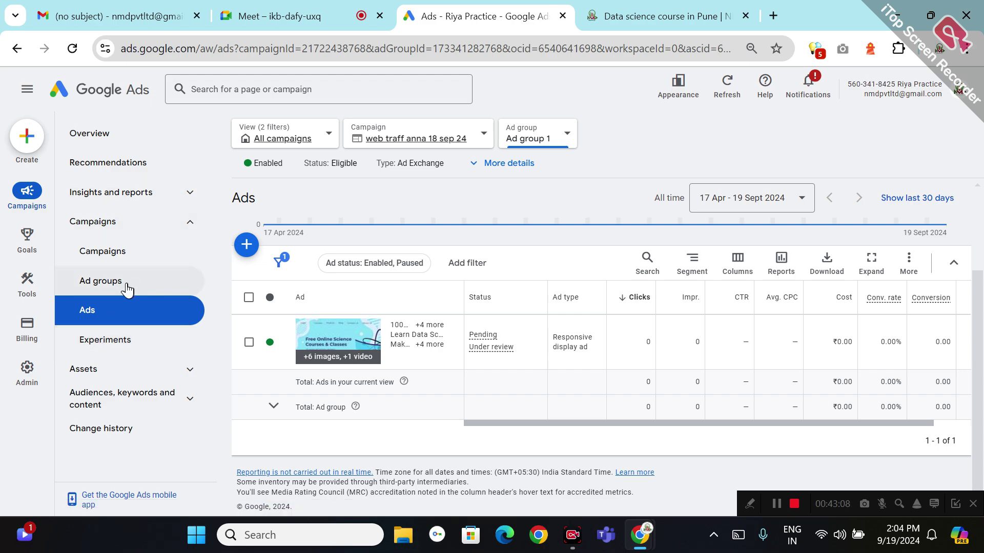
# Open the Assets report for Ad group 1.
pyautogui.click(122, 378)
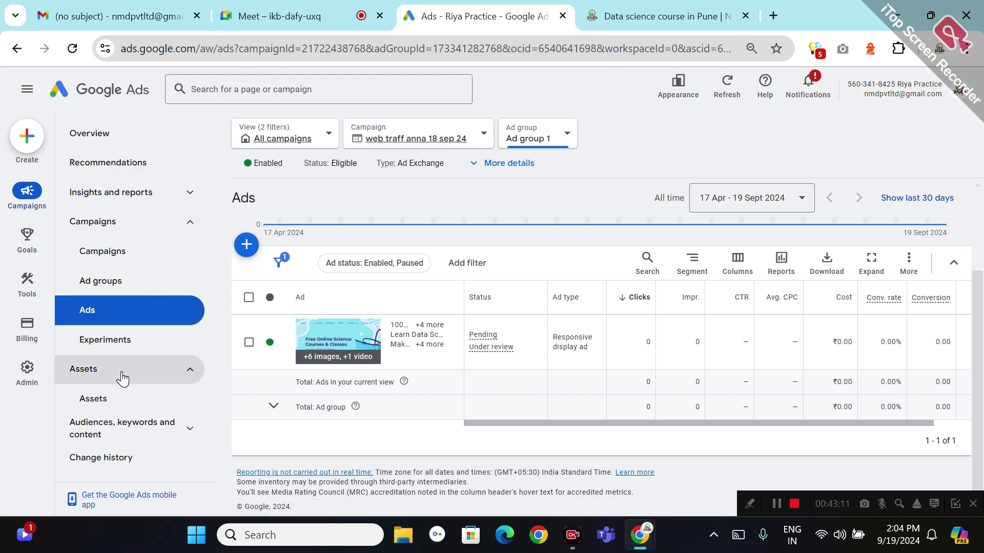
pyautogui.click(119, 421)
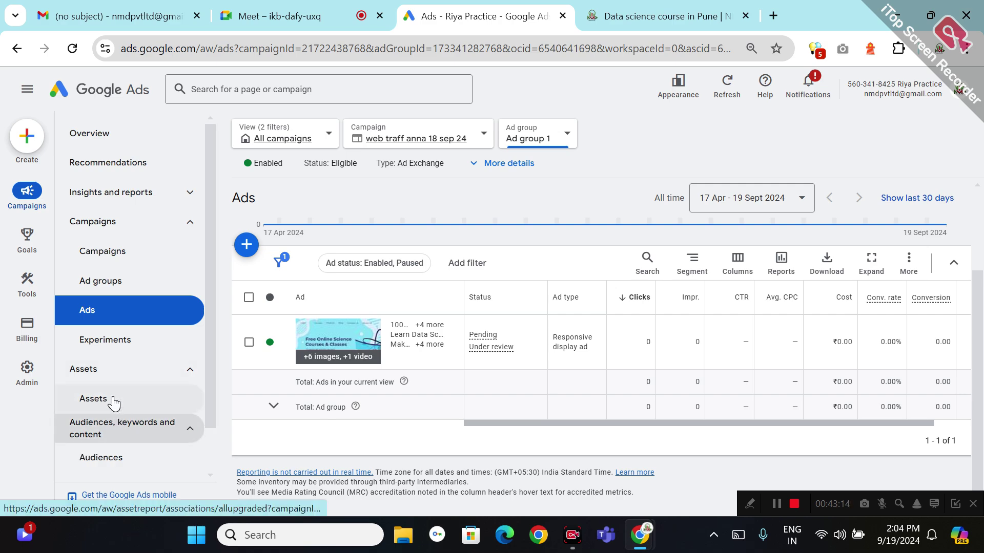
pyautogui.click(112, 401)
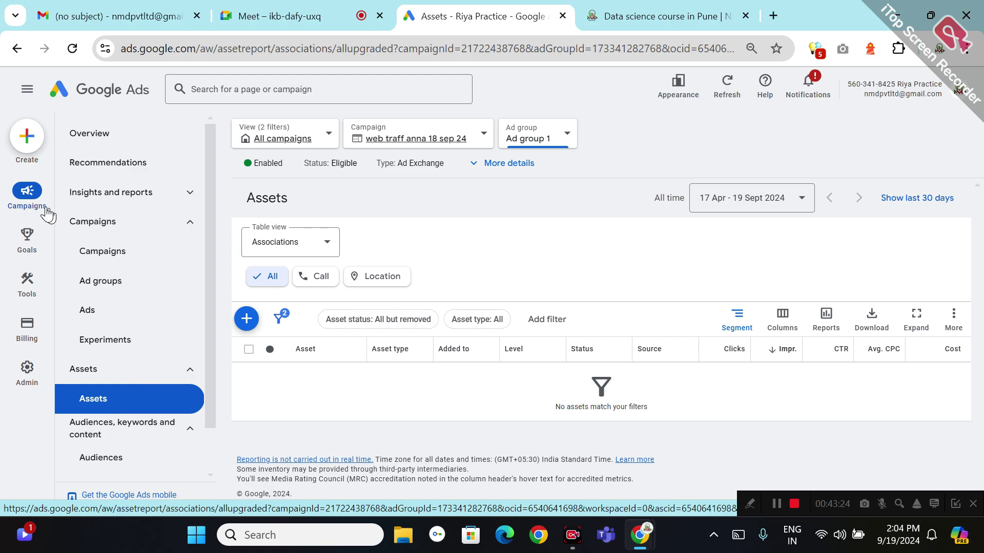
# Examine the filter criteria available for the Assets report, including the Performance metrics, and restrict the report to Call assets.
pyautogui.moveTo(27, 285)
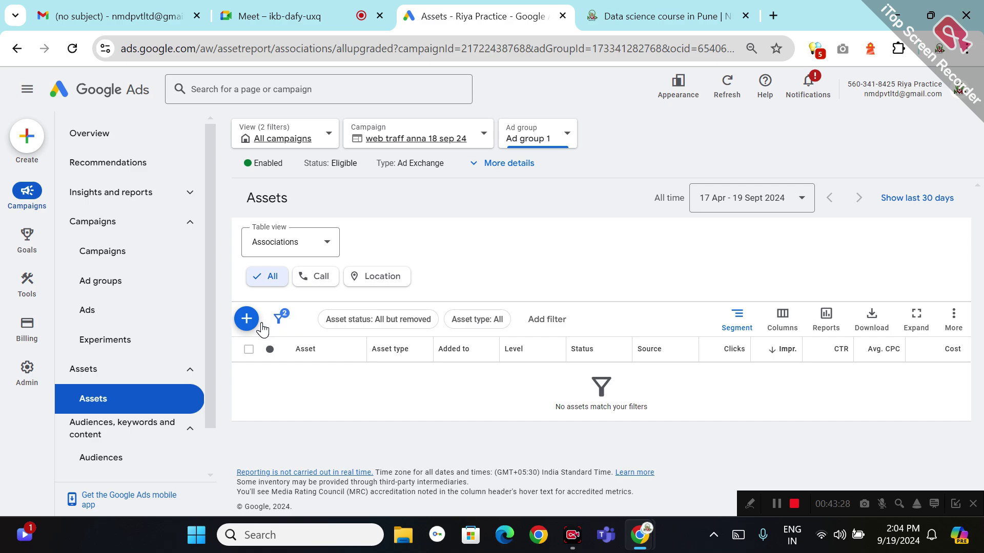
pyautogui.click(264, 327)
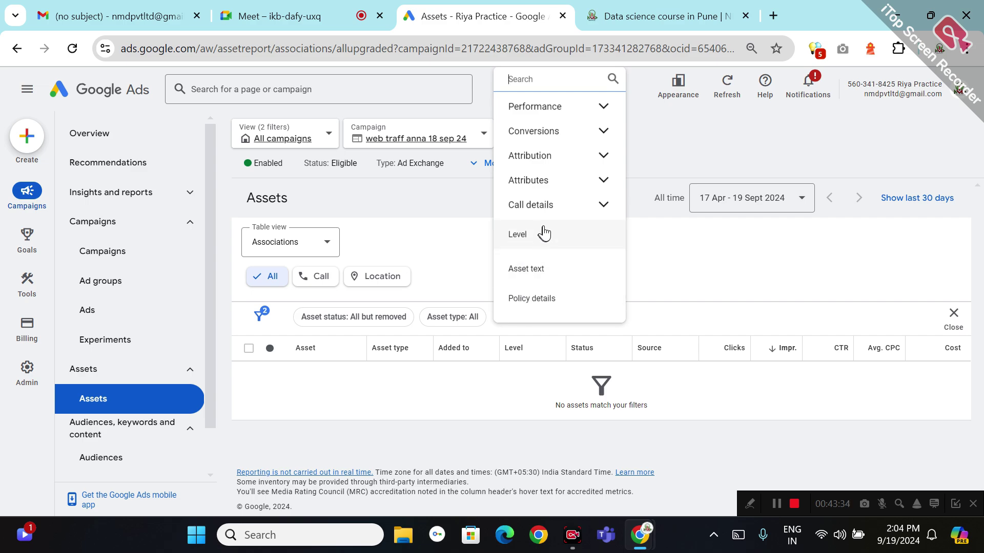
pyautogui.click(603, 108)
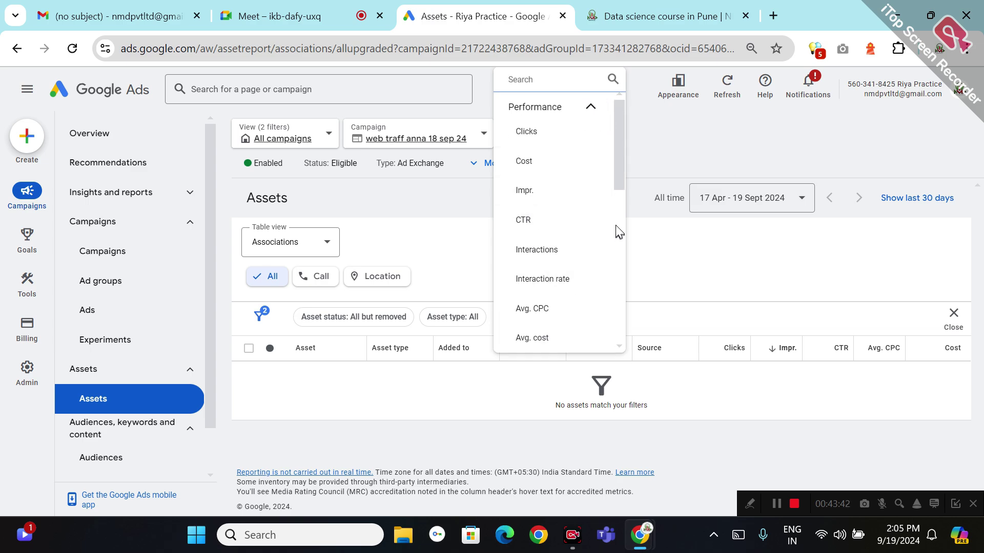
pyautogui.click(587, 108)
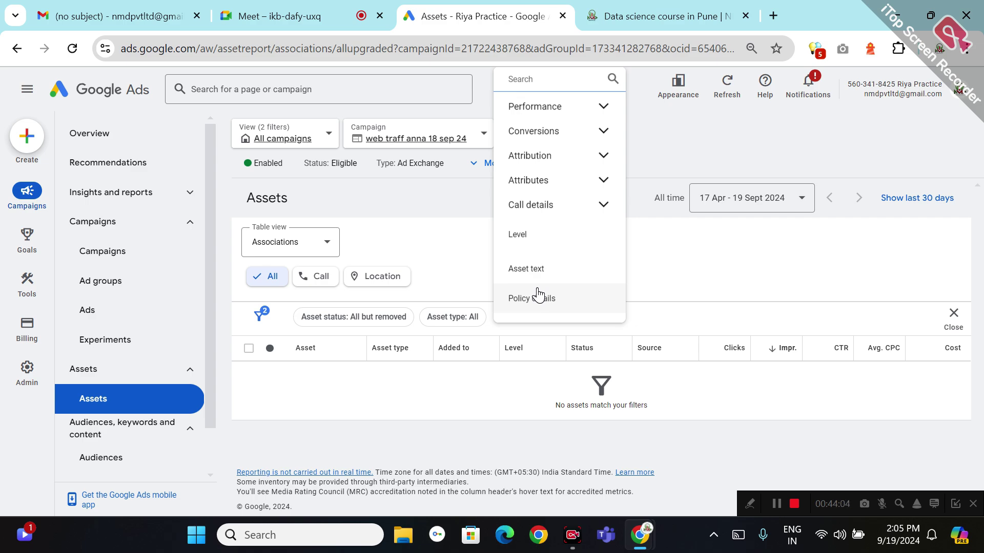
pyautogui.click(308, 290)
pyautogui.click(308, 287)
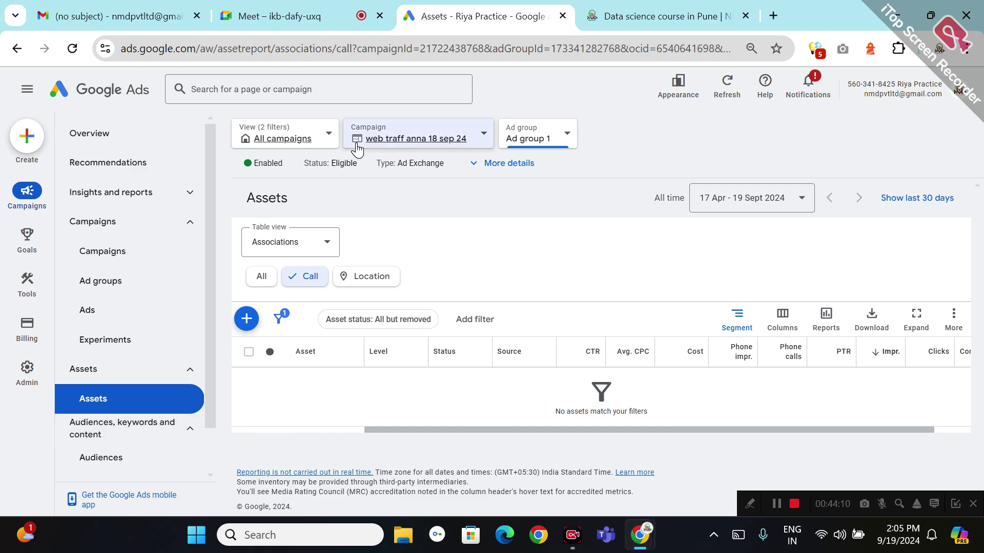
# Switch to the ongoing Google Meet call and leave the meeting.
pyautogui.click(325, 22)
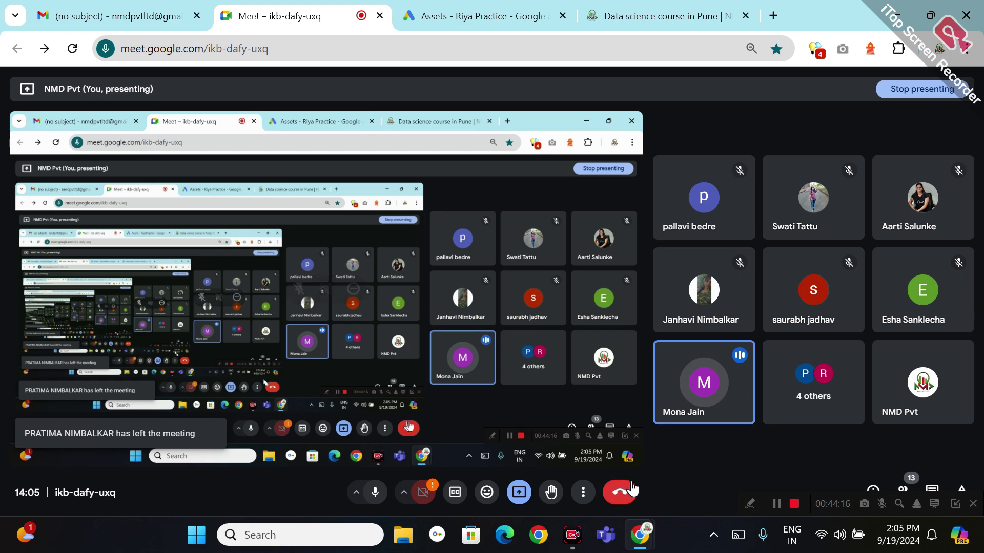
pyautogui.click(620, 493)
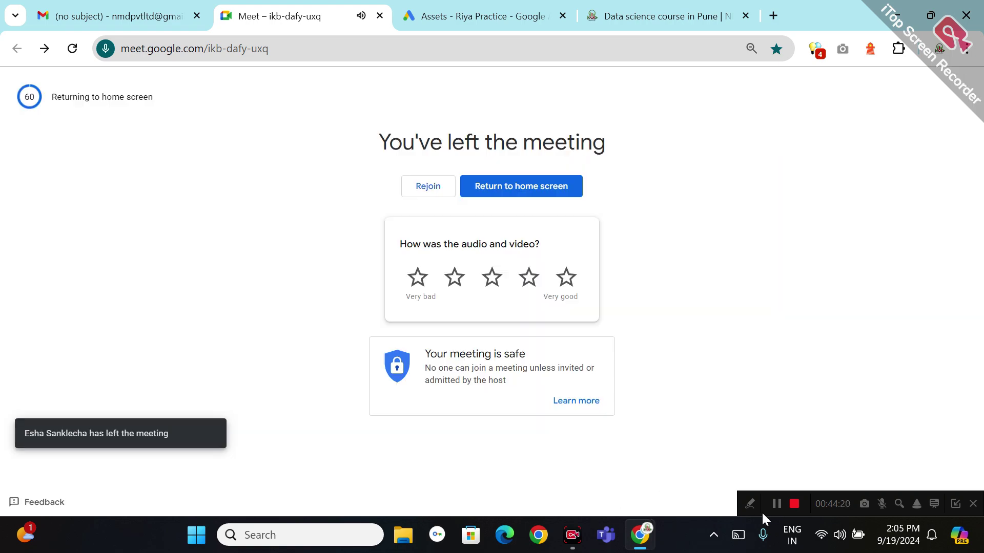